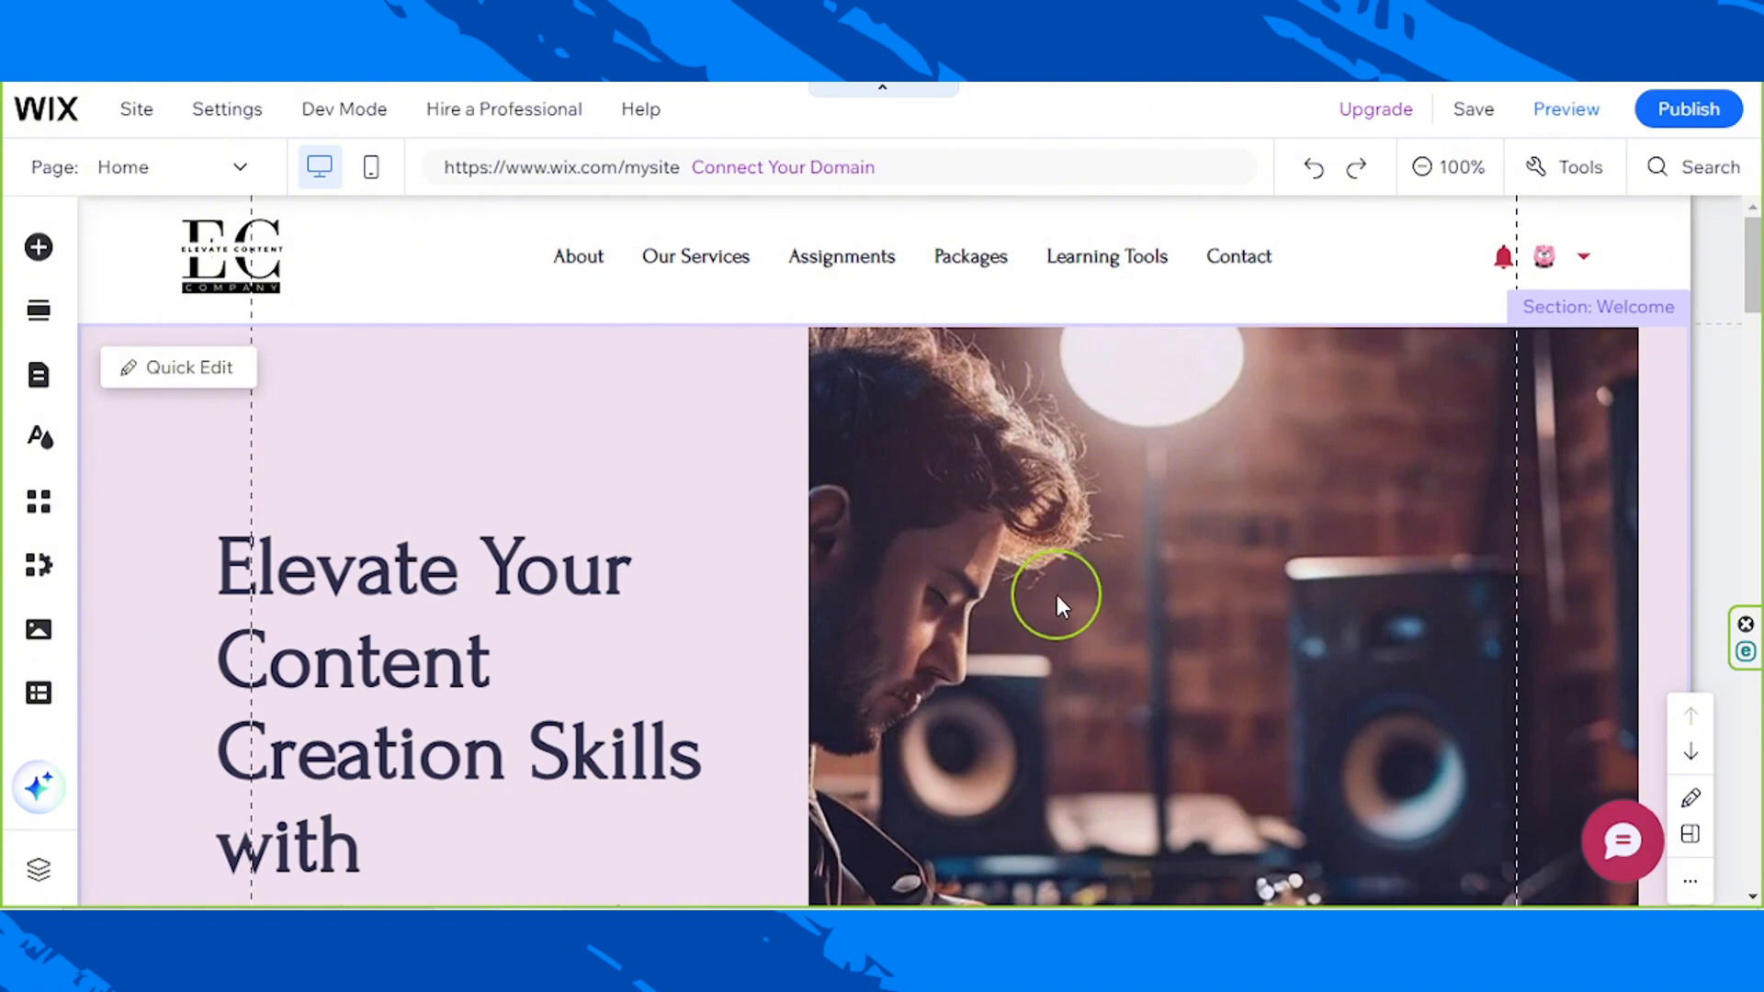
Open the About page for editing from the site's page list and close the list.
click(32, 396)
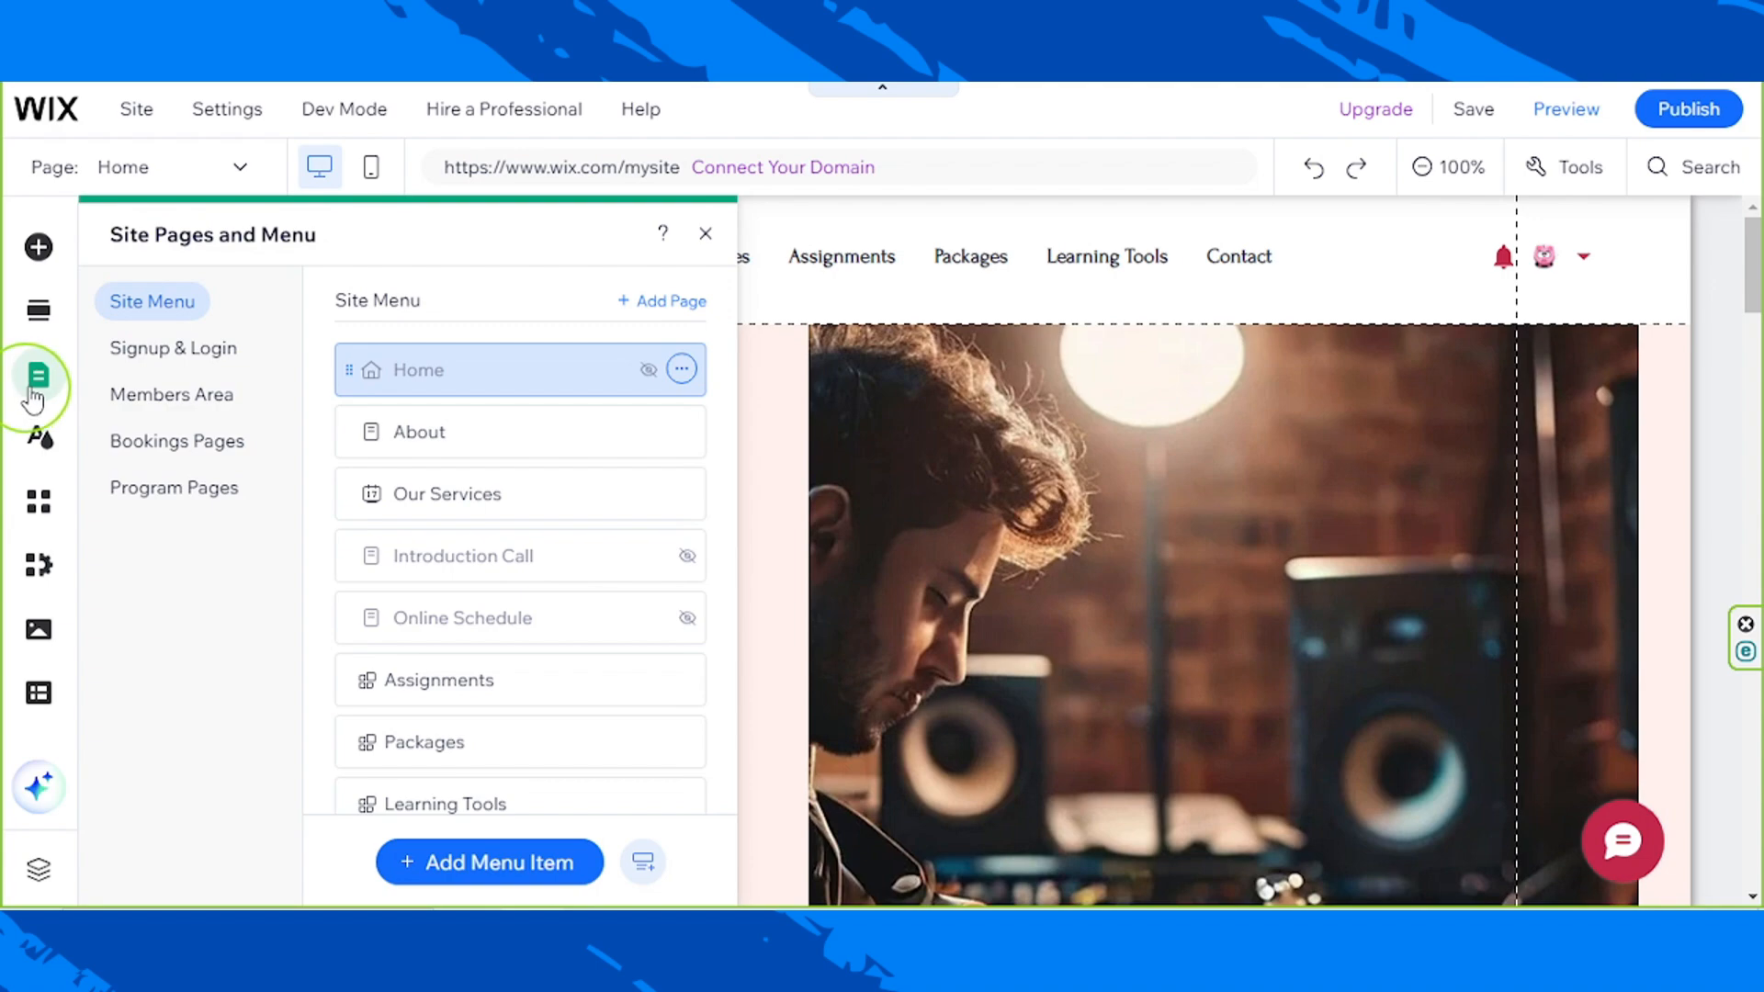
click(164, 312)
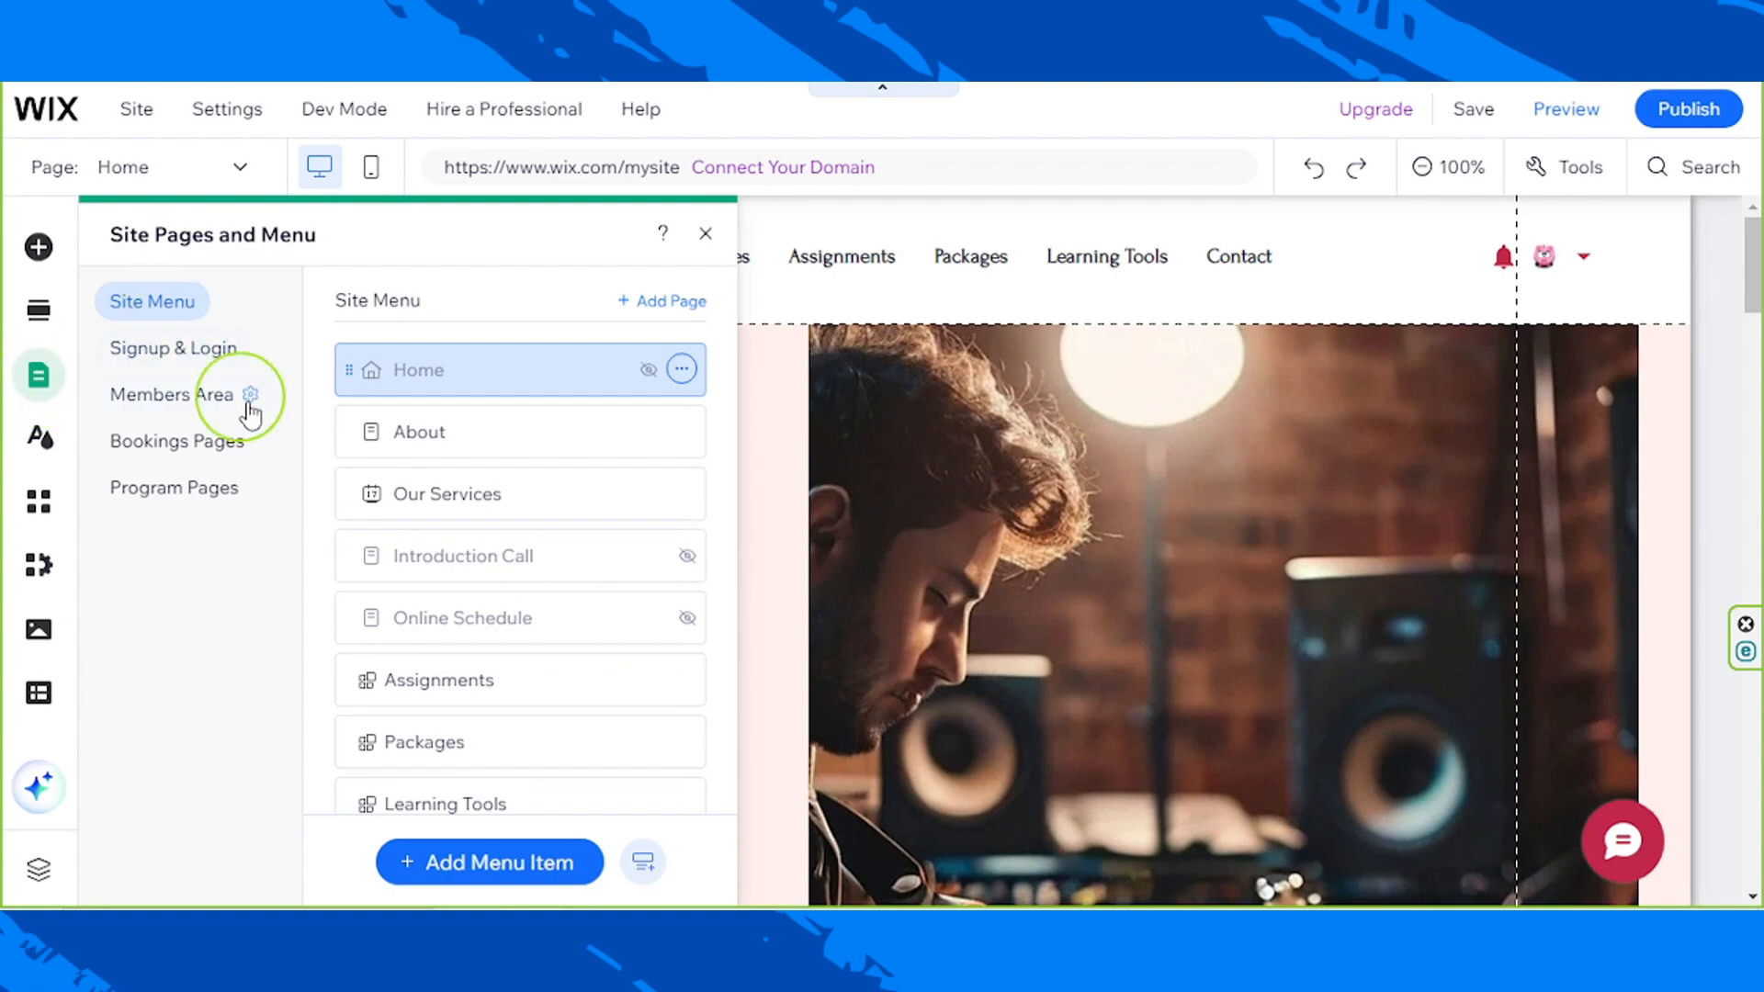
click(418, 432)
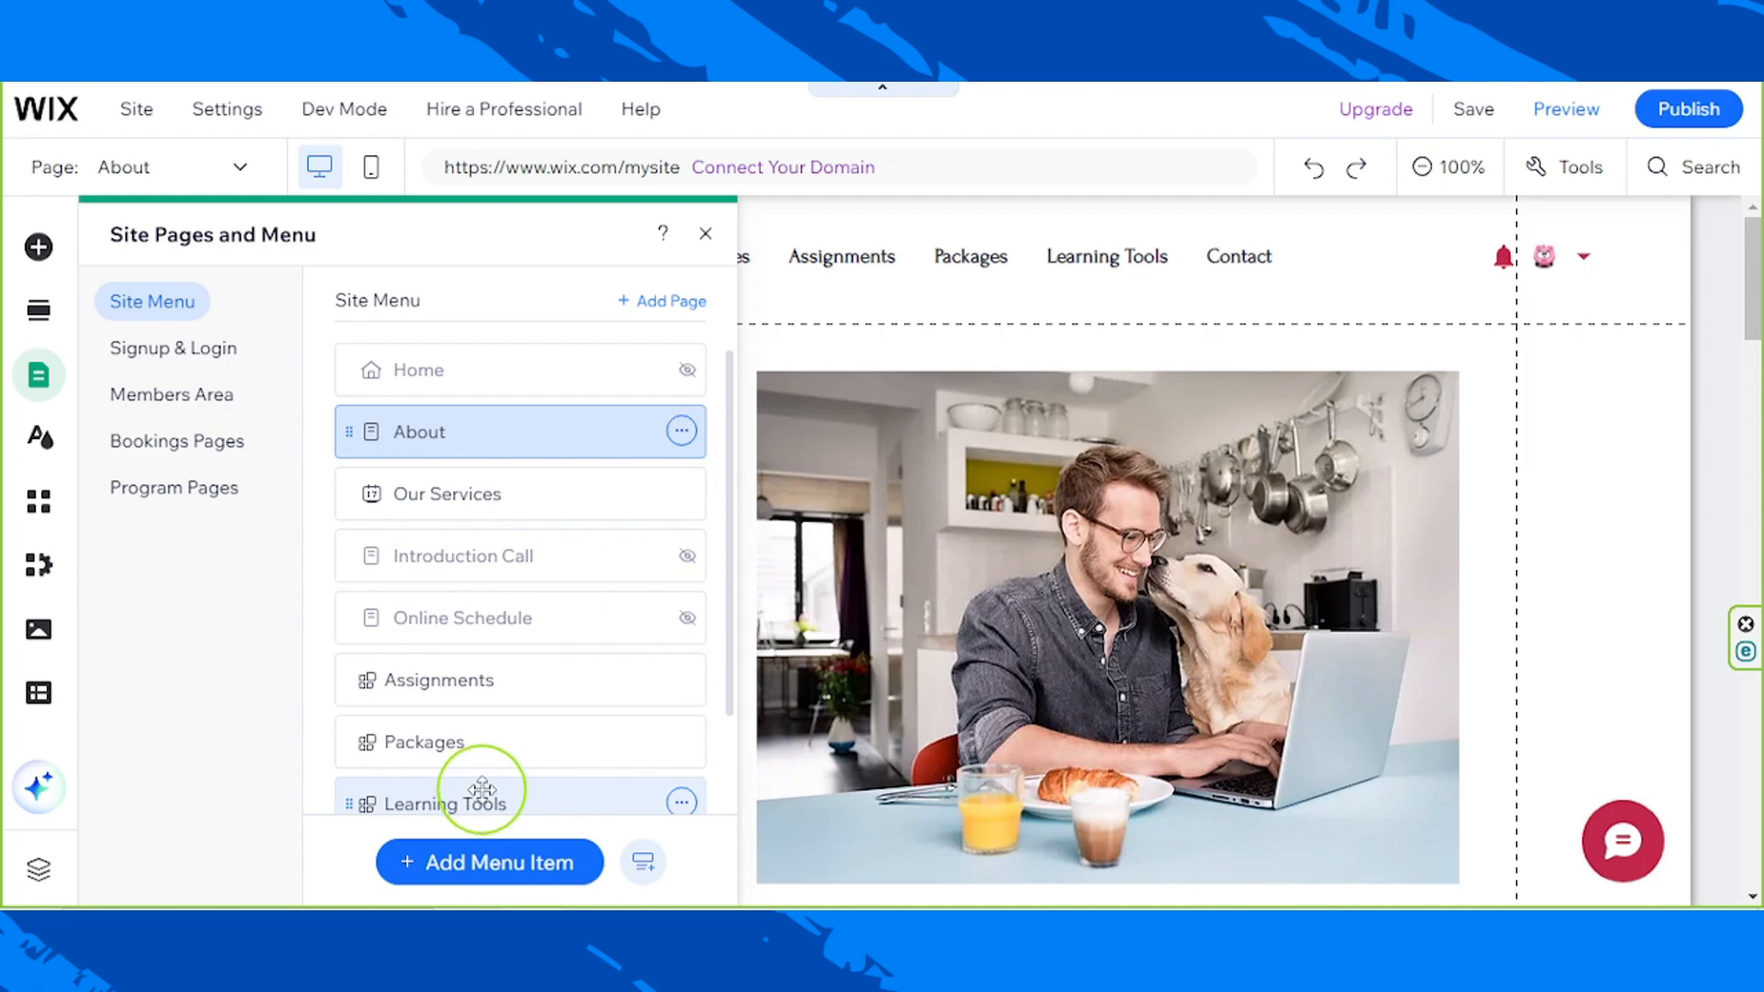
scroll(476, 450, down, 1)
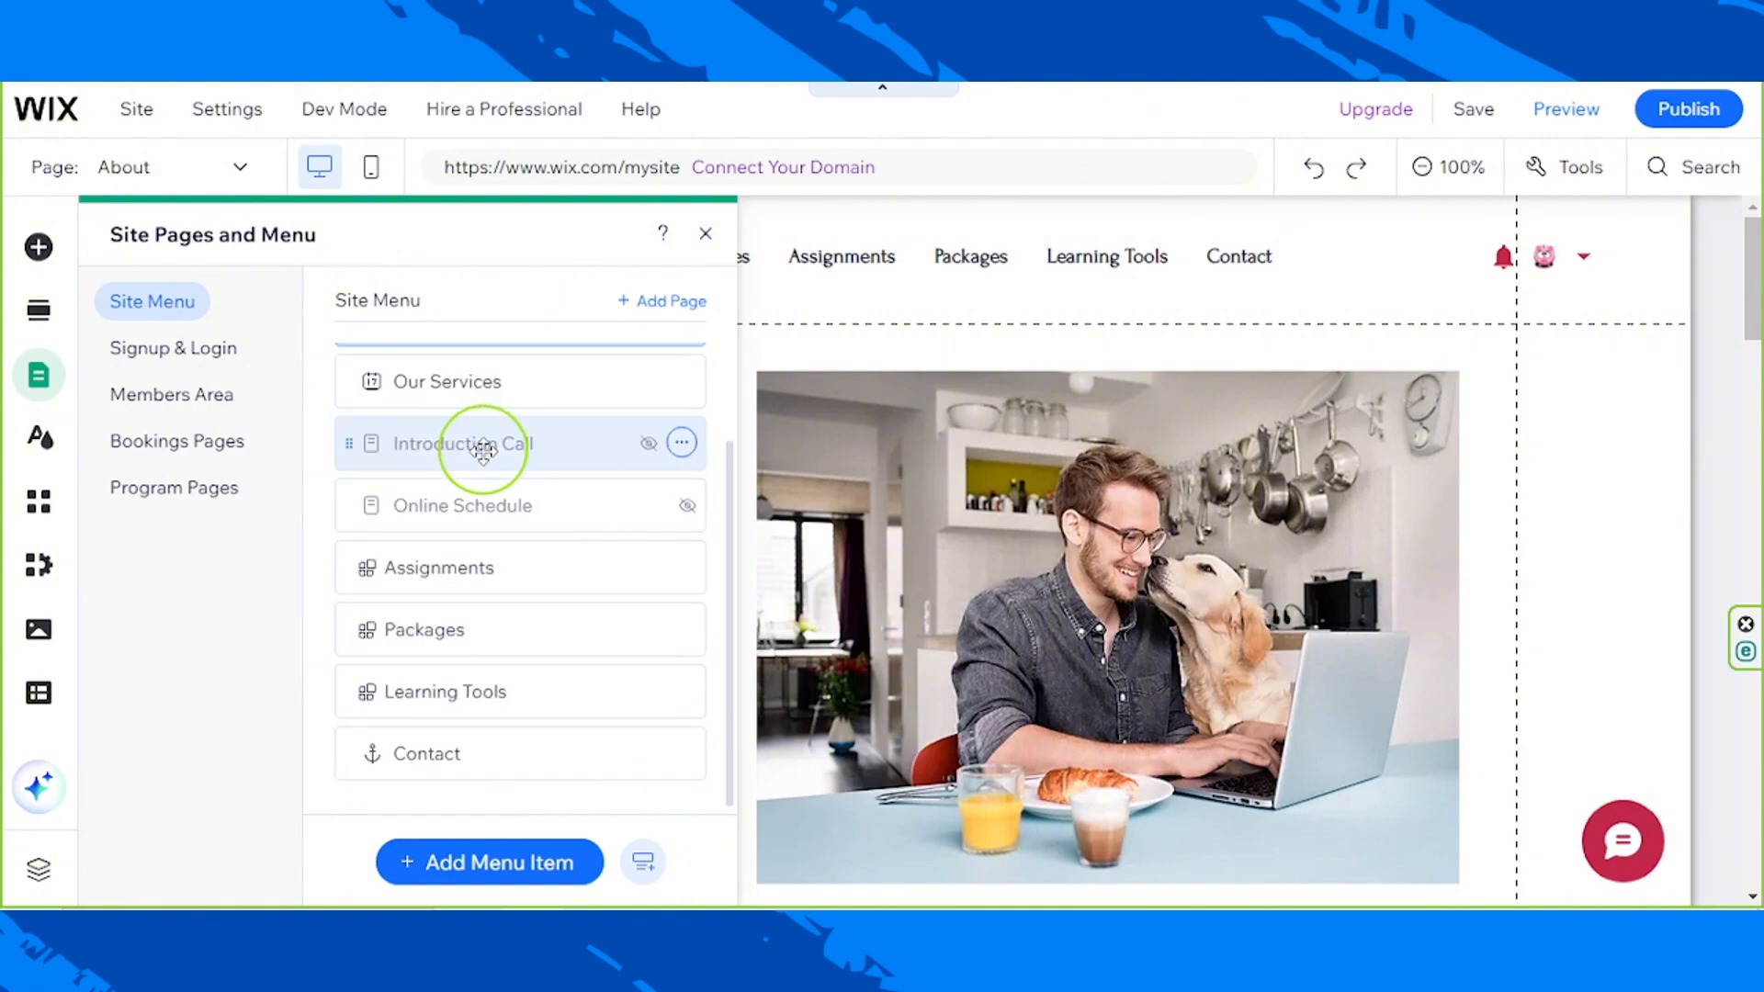
scroll(479, 452, up, 1)
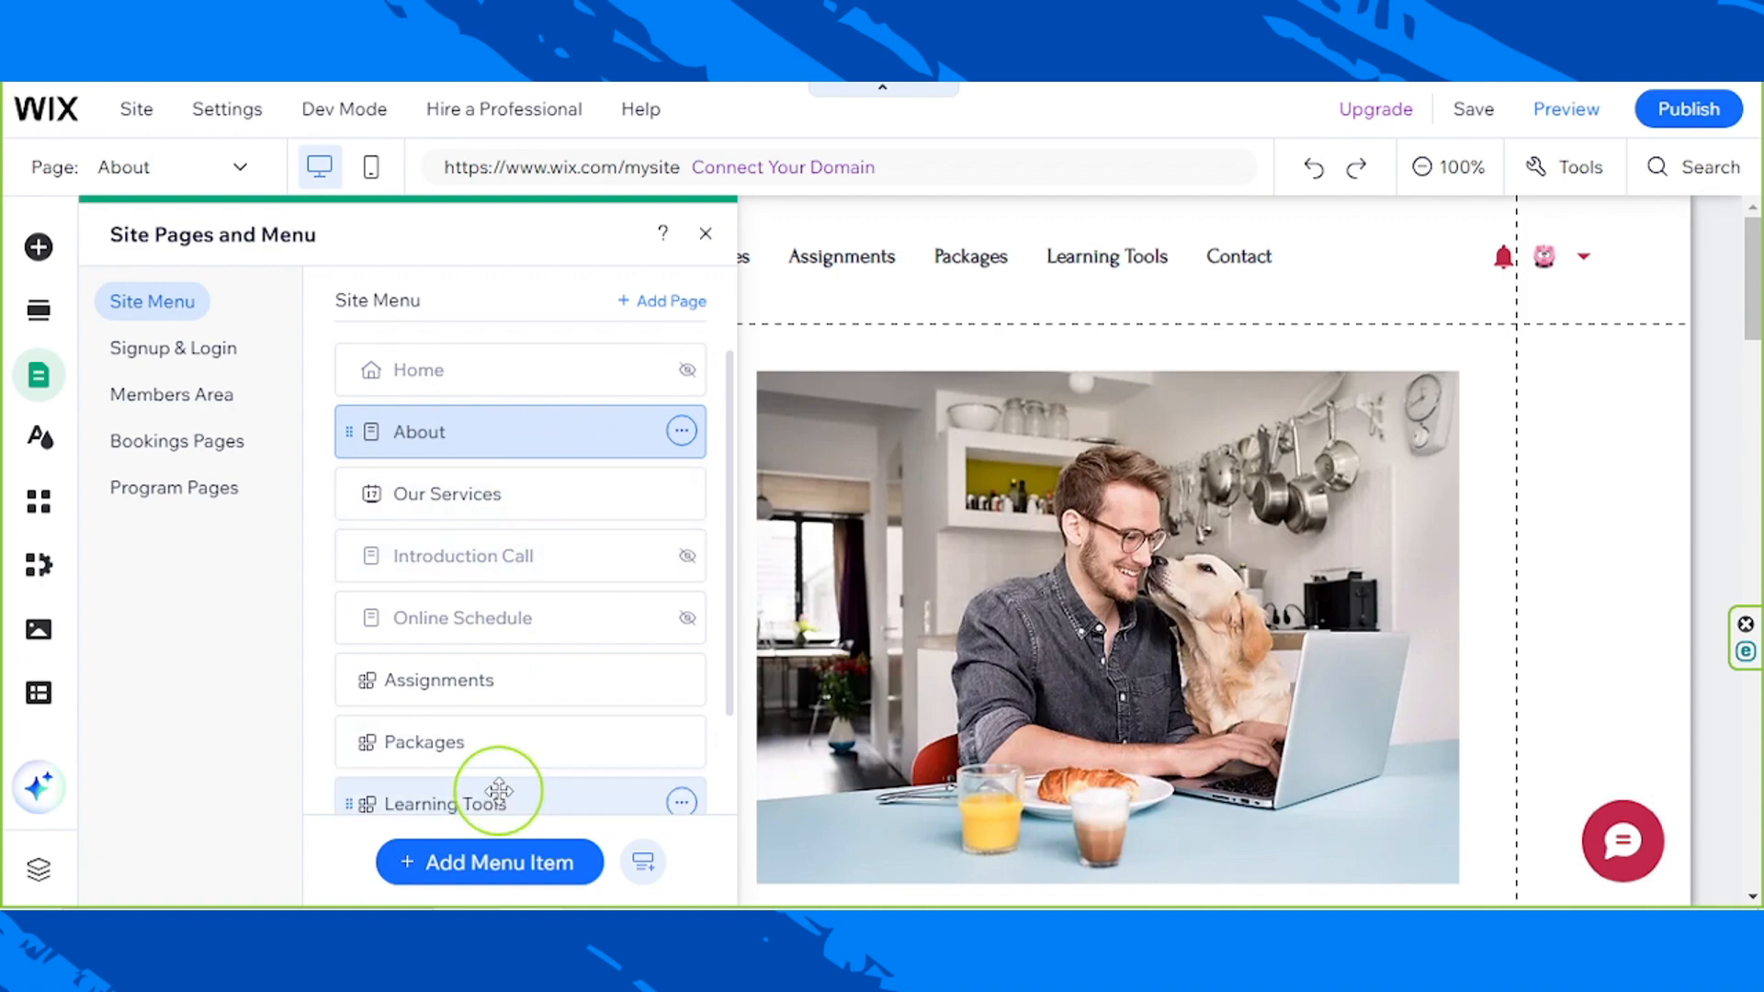
scroll(459, 432, down, 2)
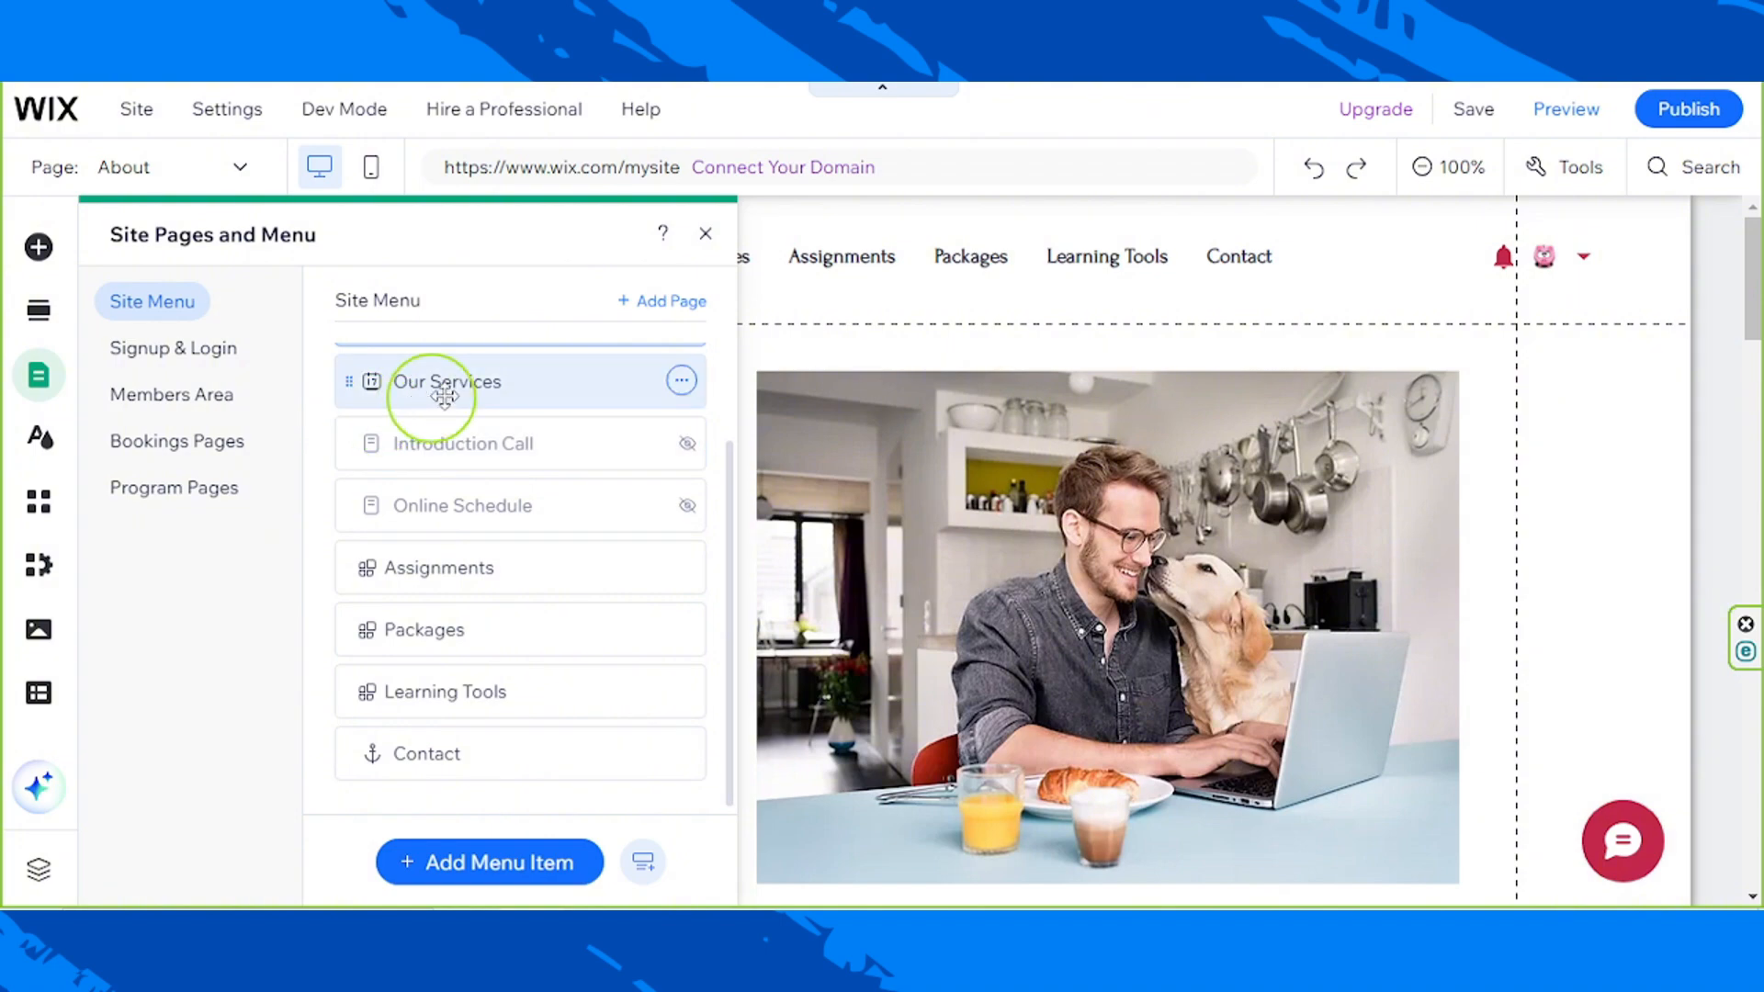
scroll(500, 712, up, 2)
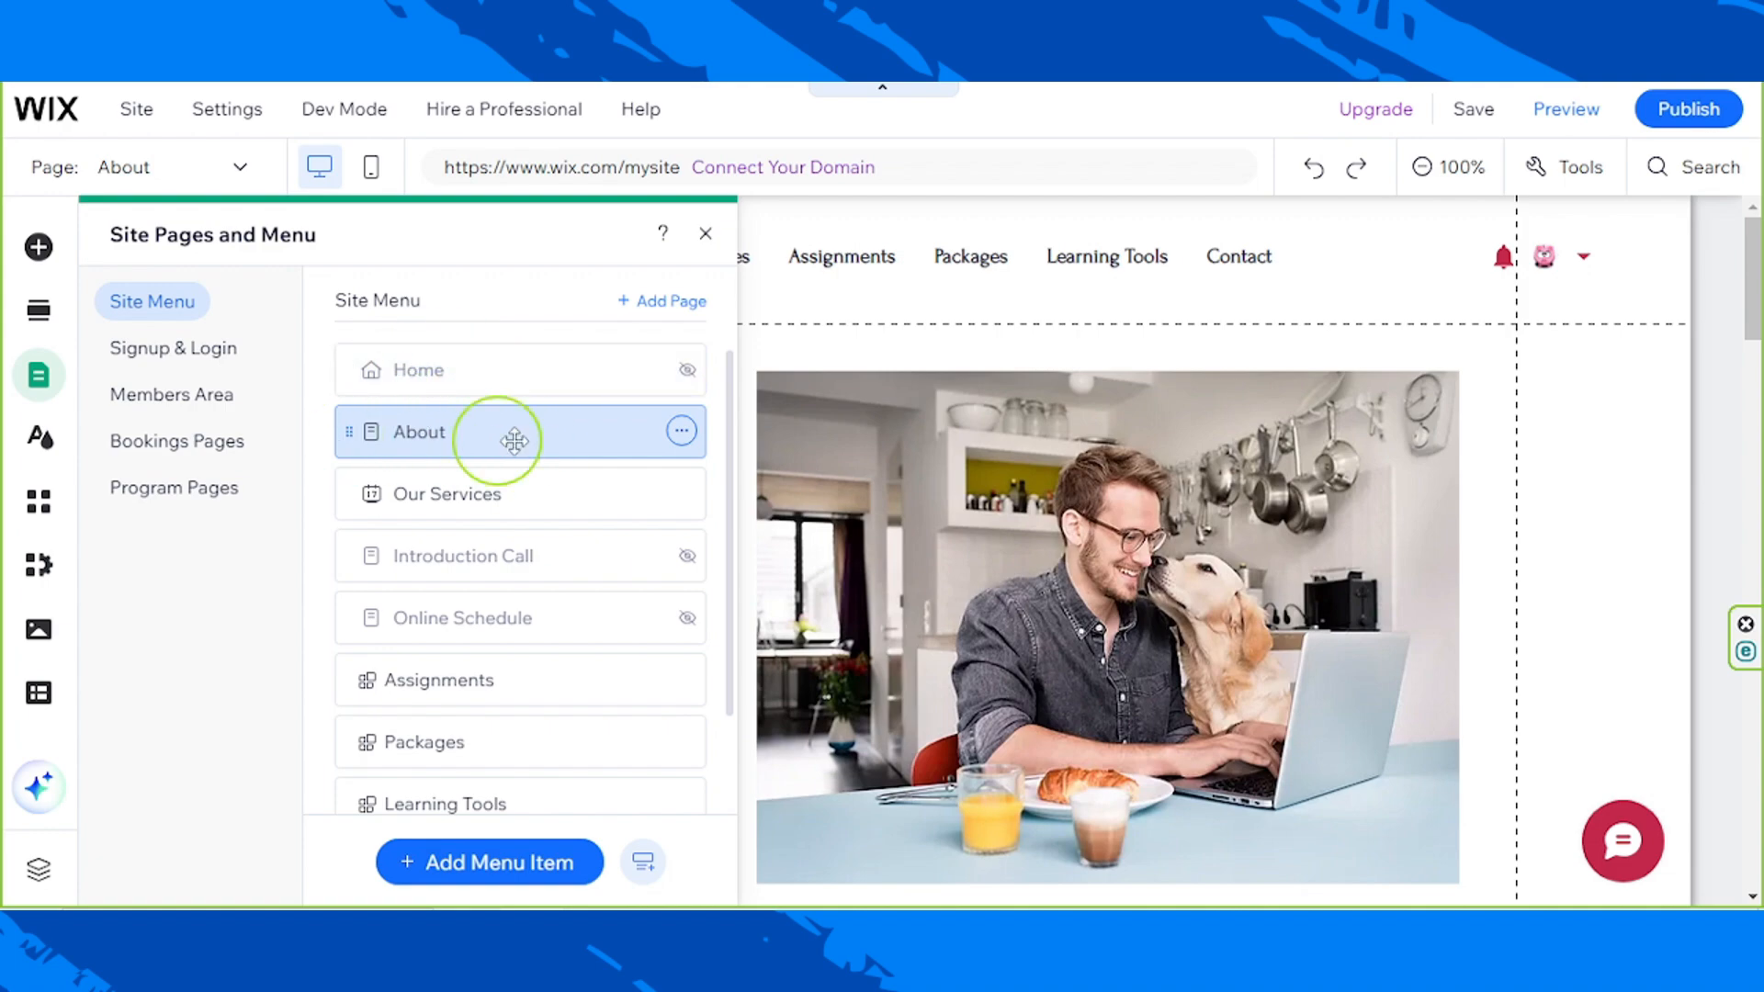
click(700, 239)
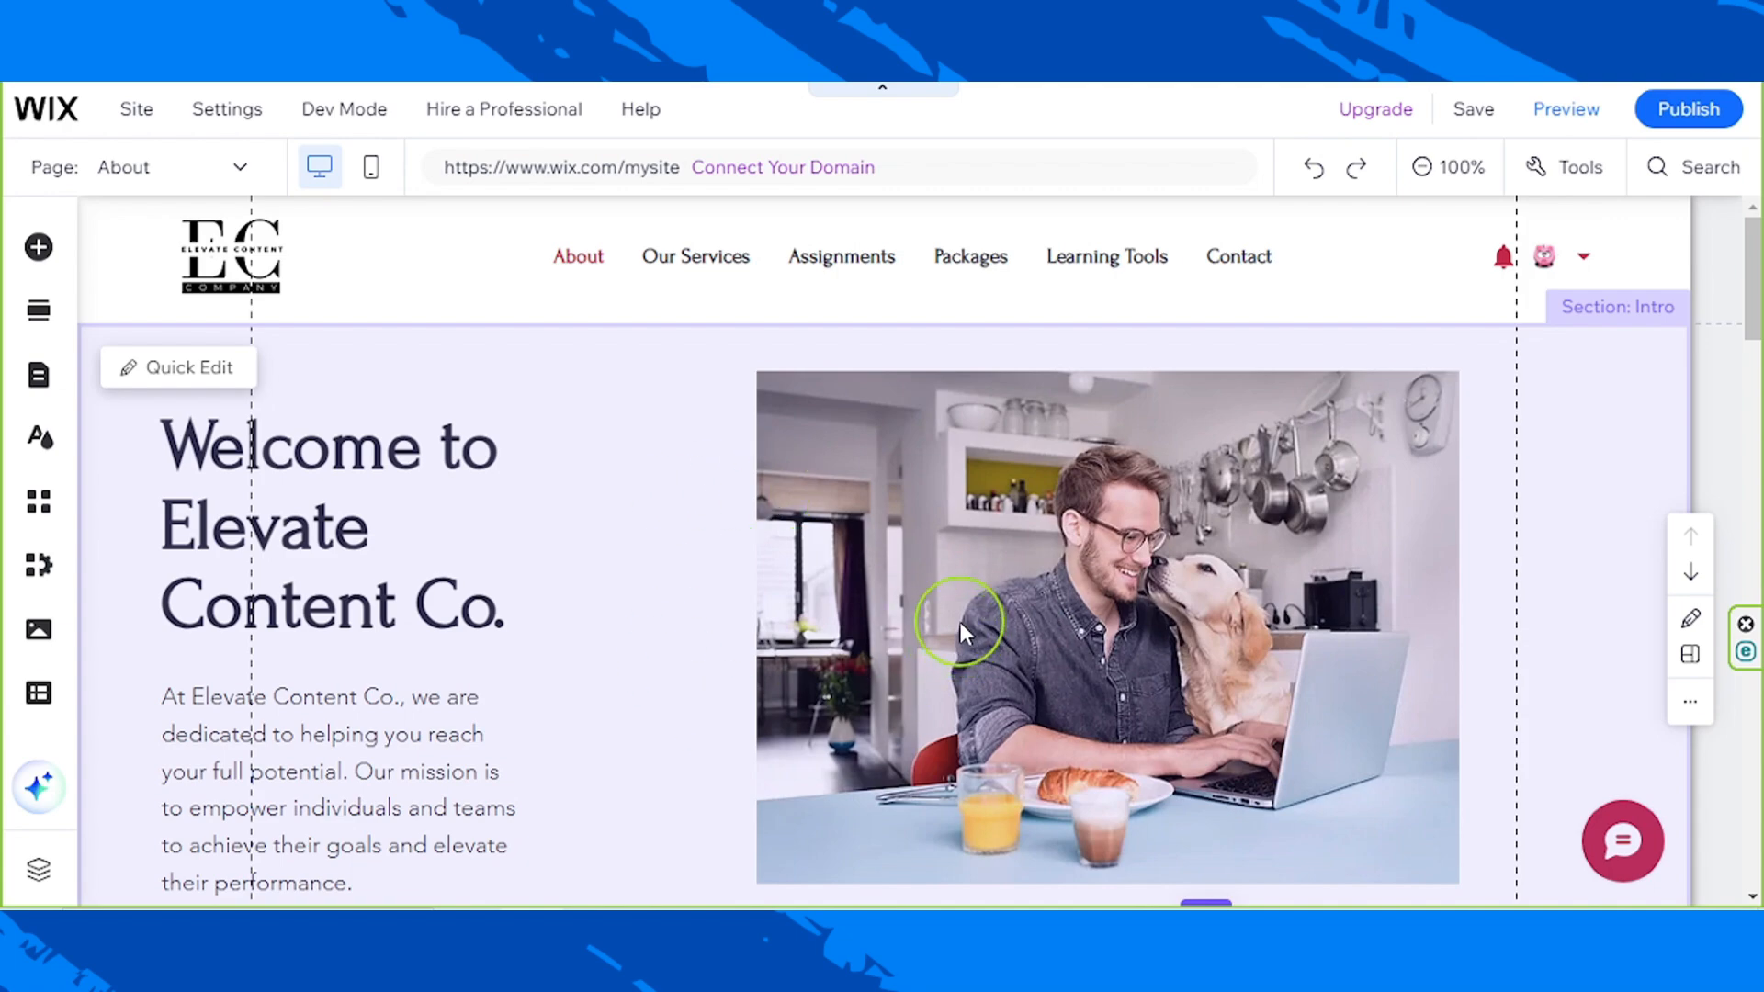
Open the image chooser for replacing the photo in the About page's Intro section.
scroll(1093, 632, down, 15)
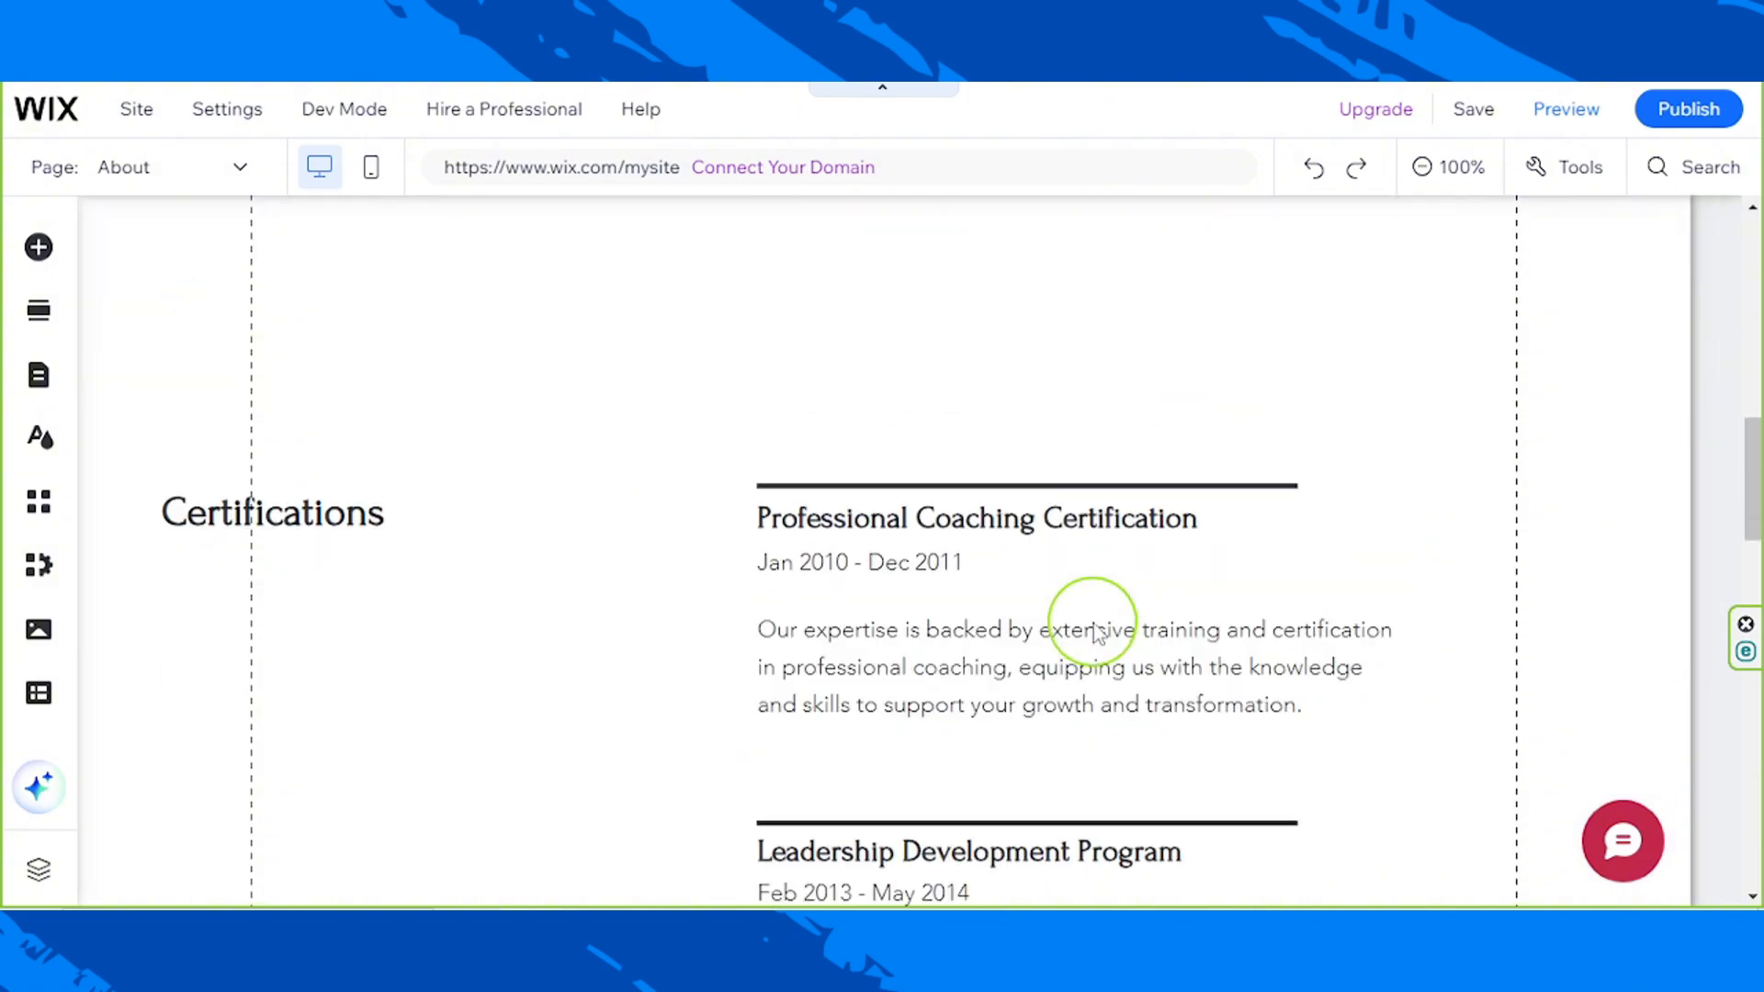
scroll(1096, 632, down, 12)
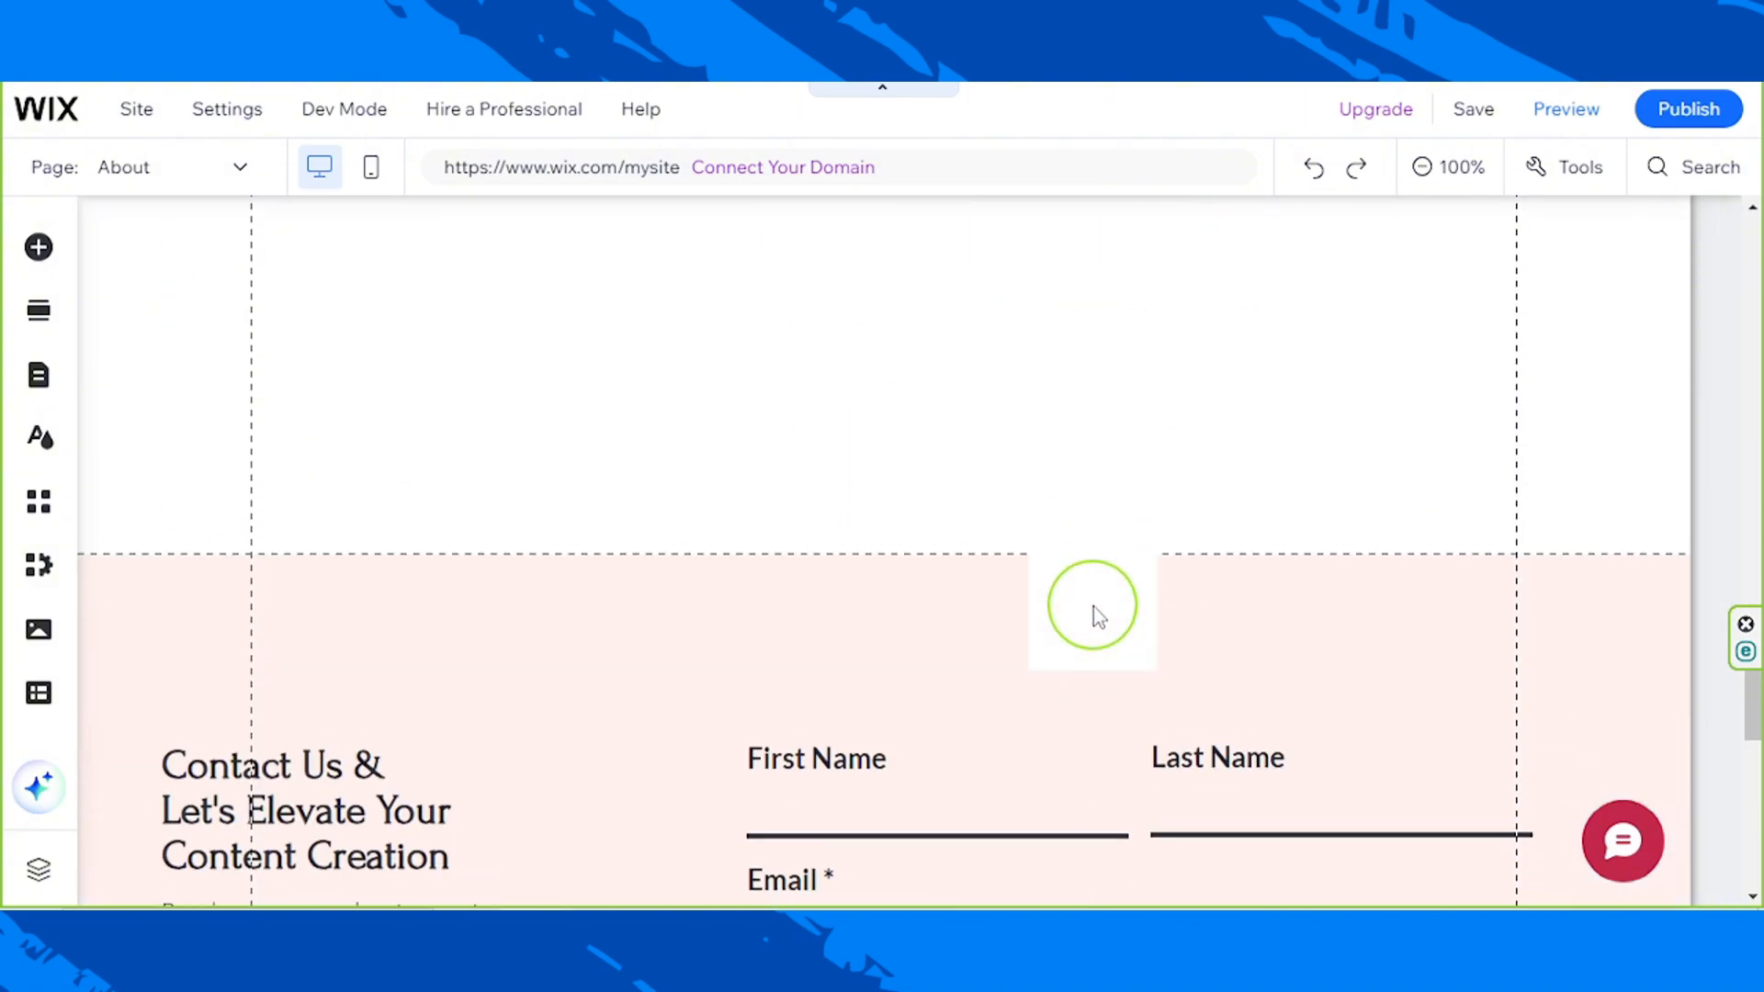
scroll(1094, 606, up, 20)
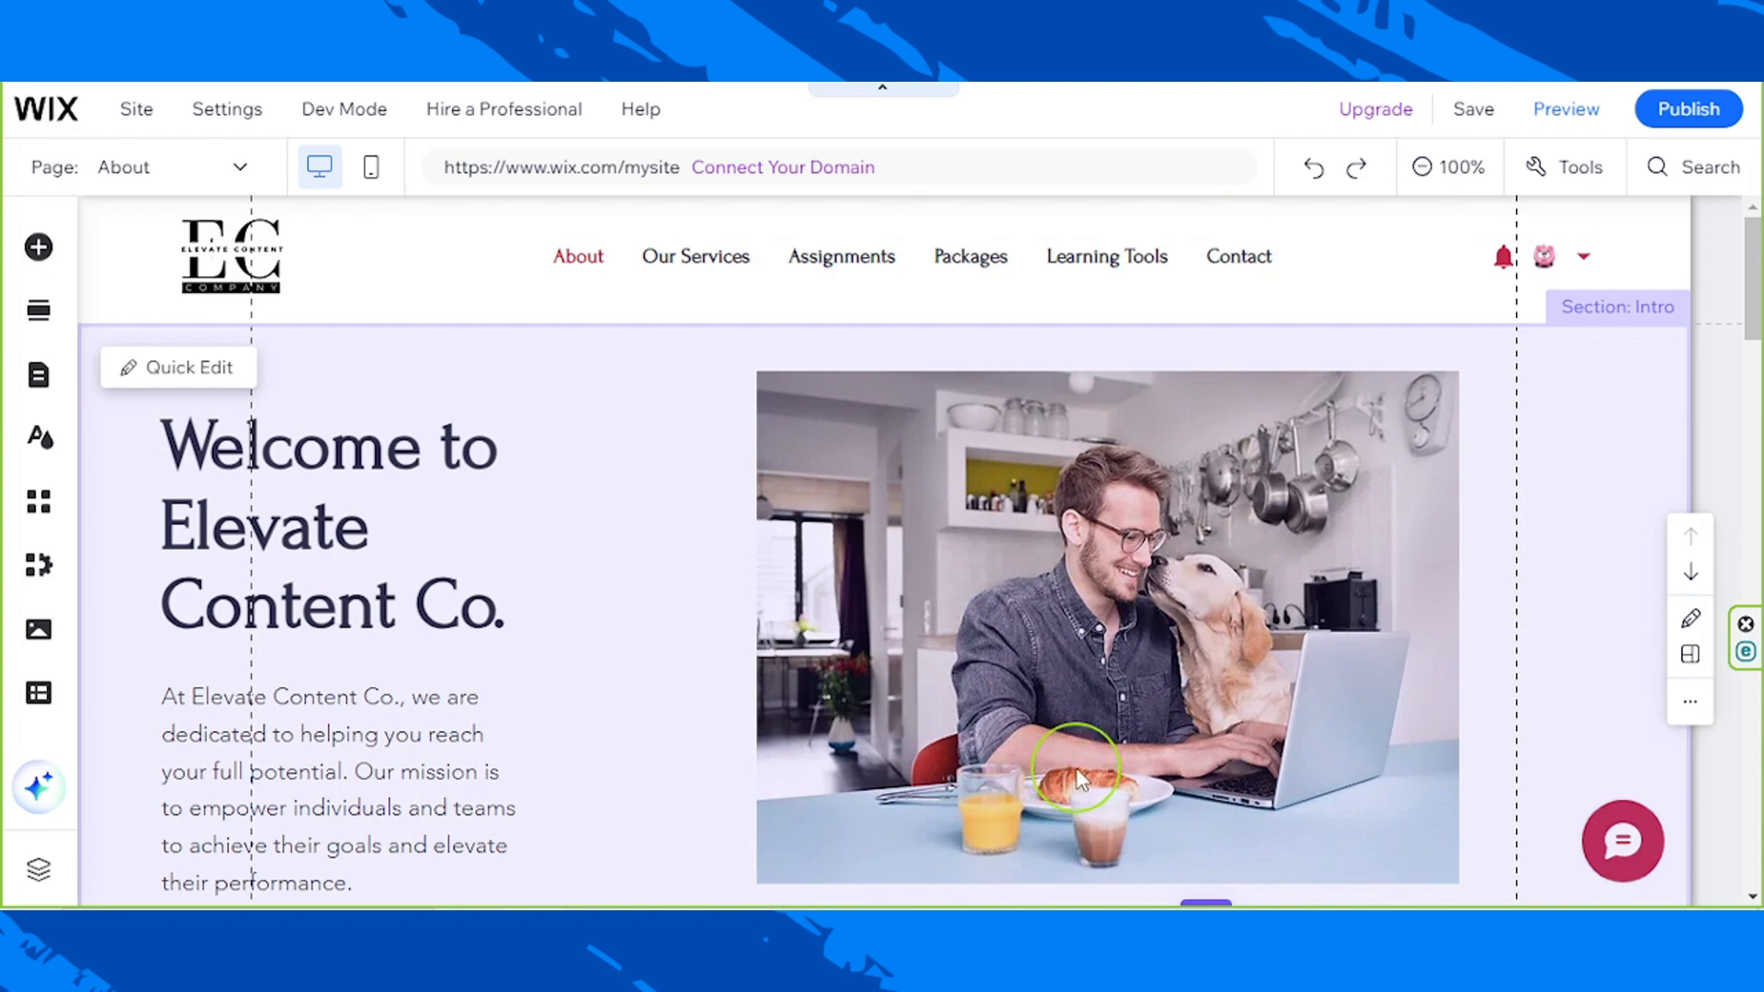
click(1132, 591)
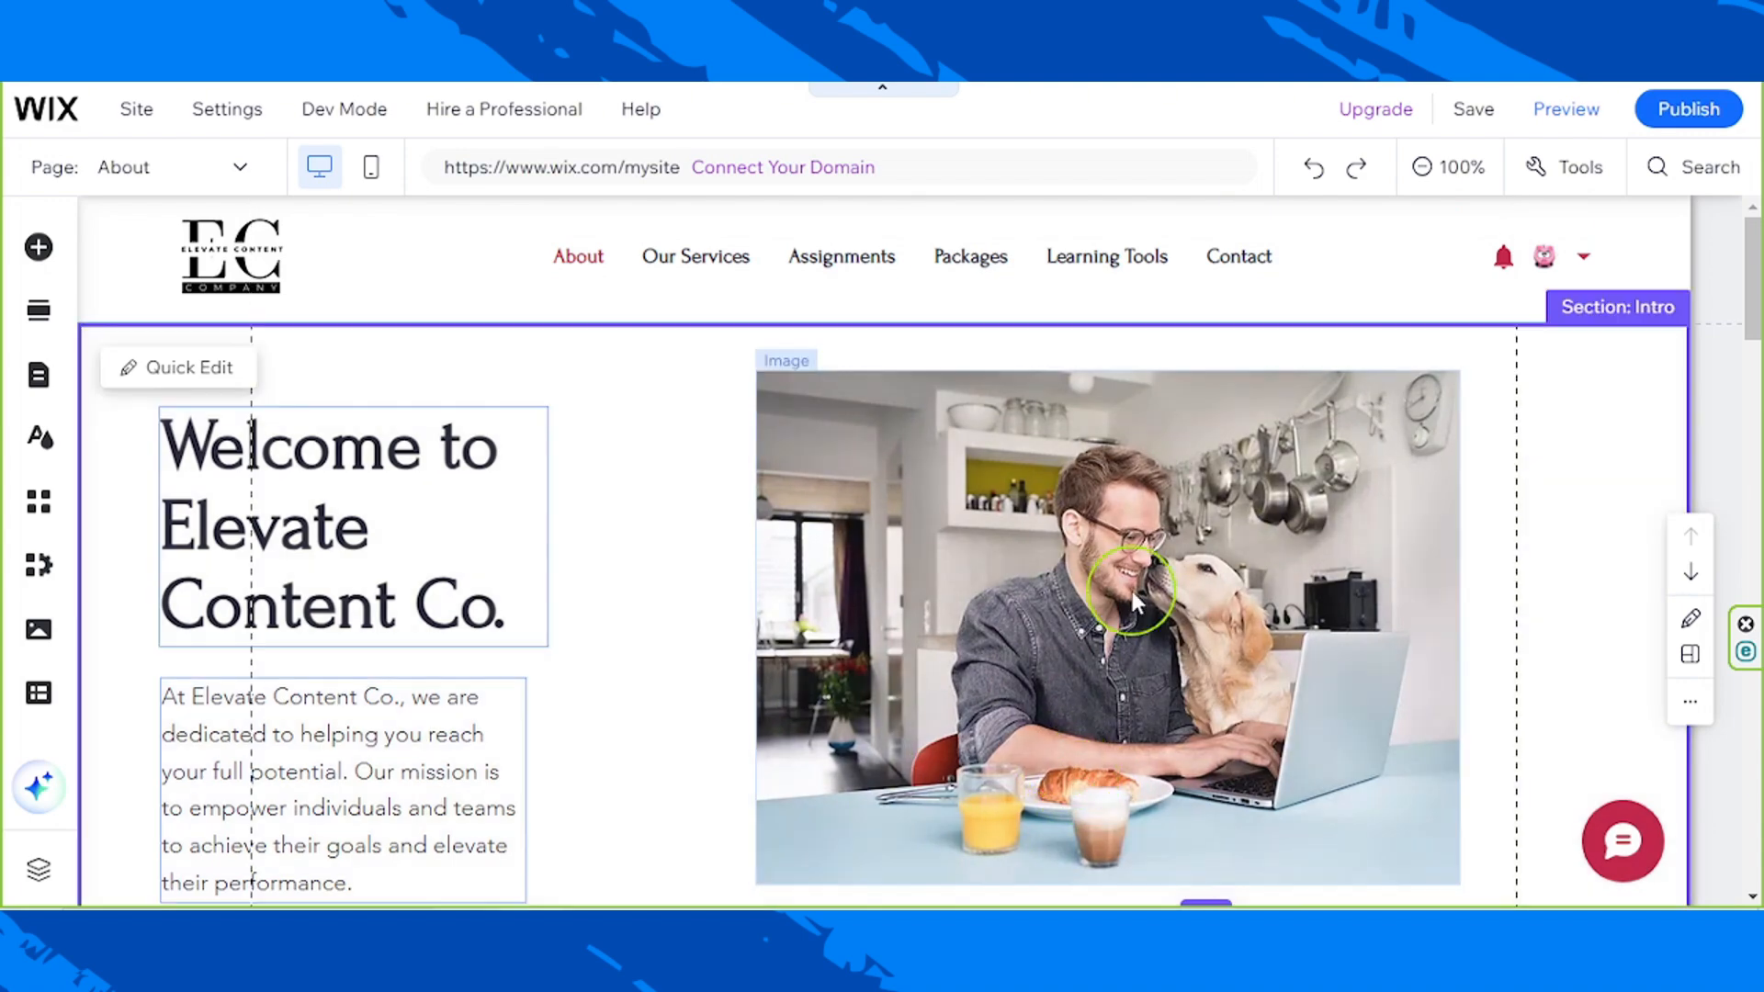
click(1109, 712)
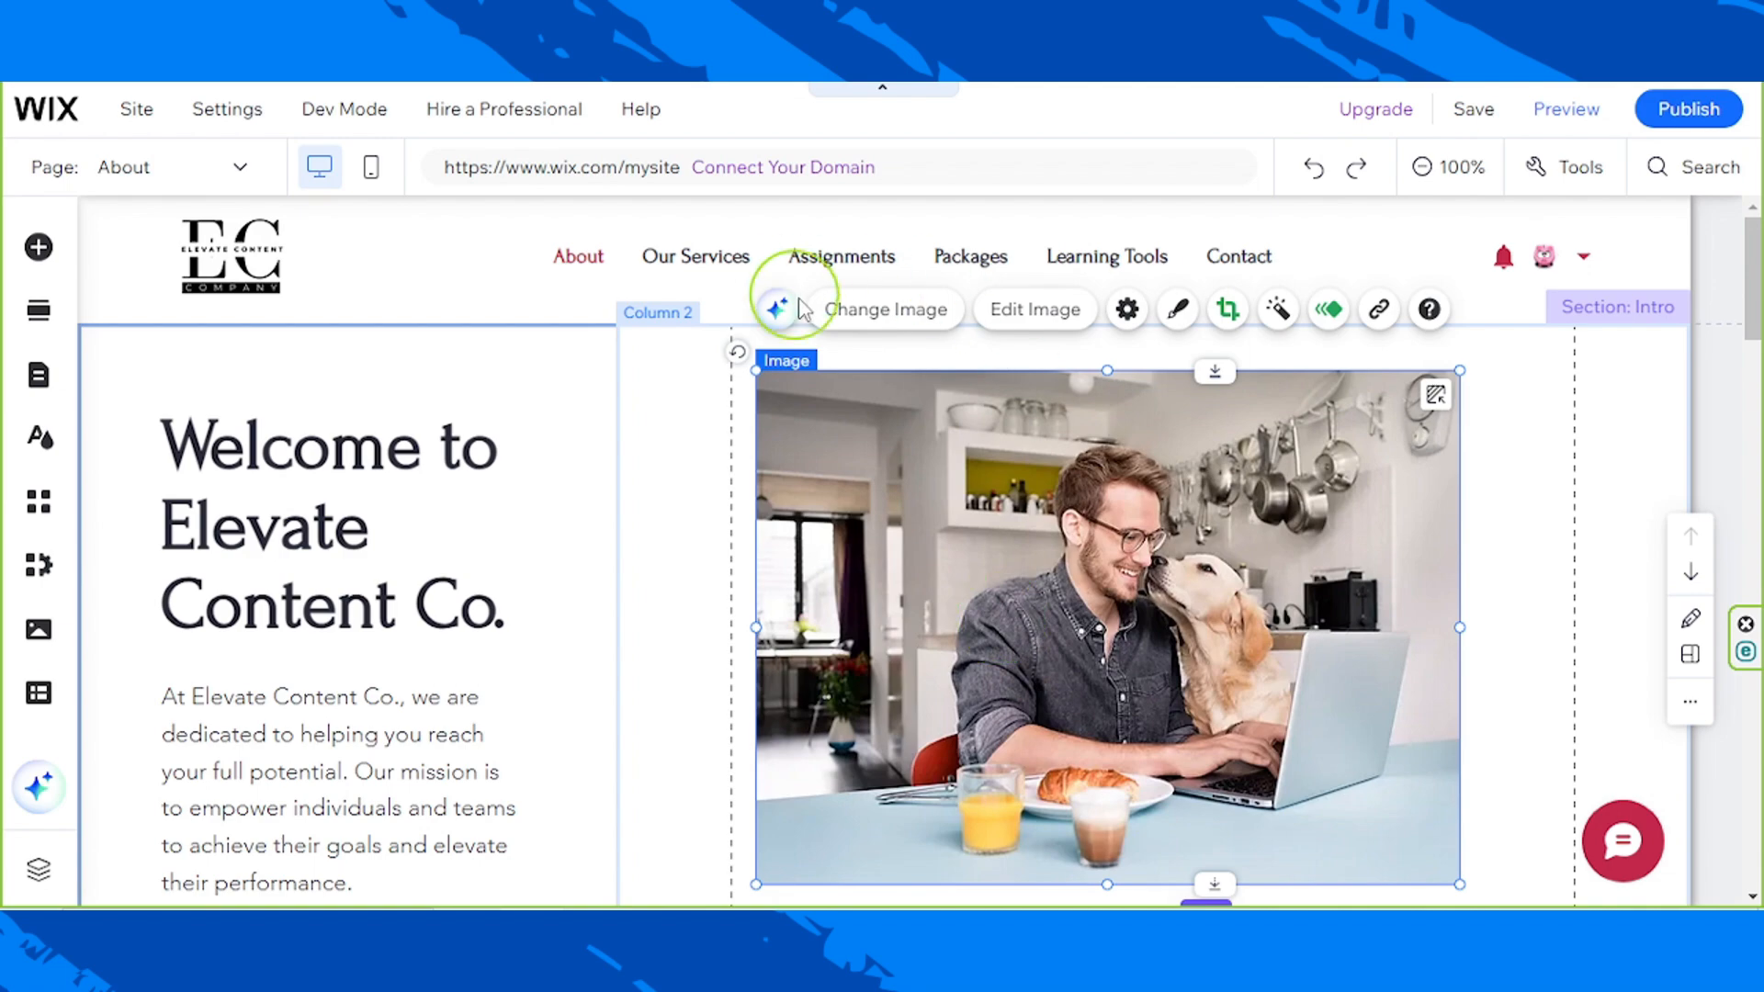
click(906, 322)
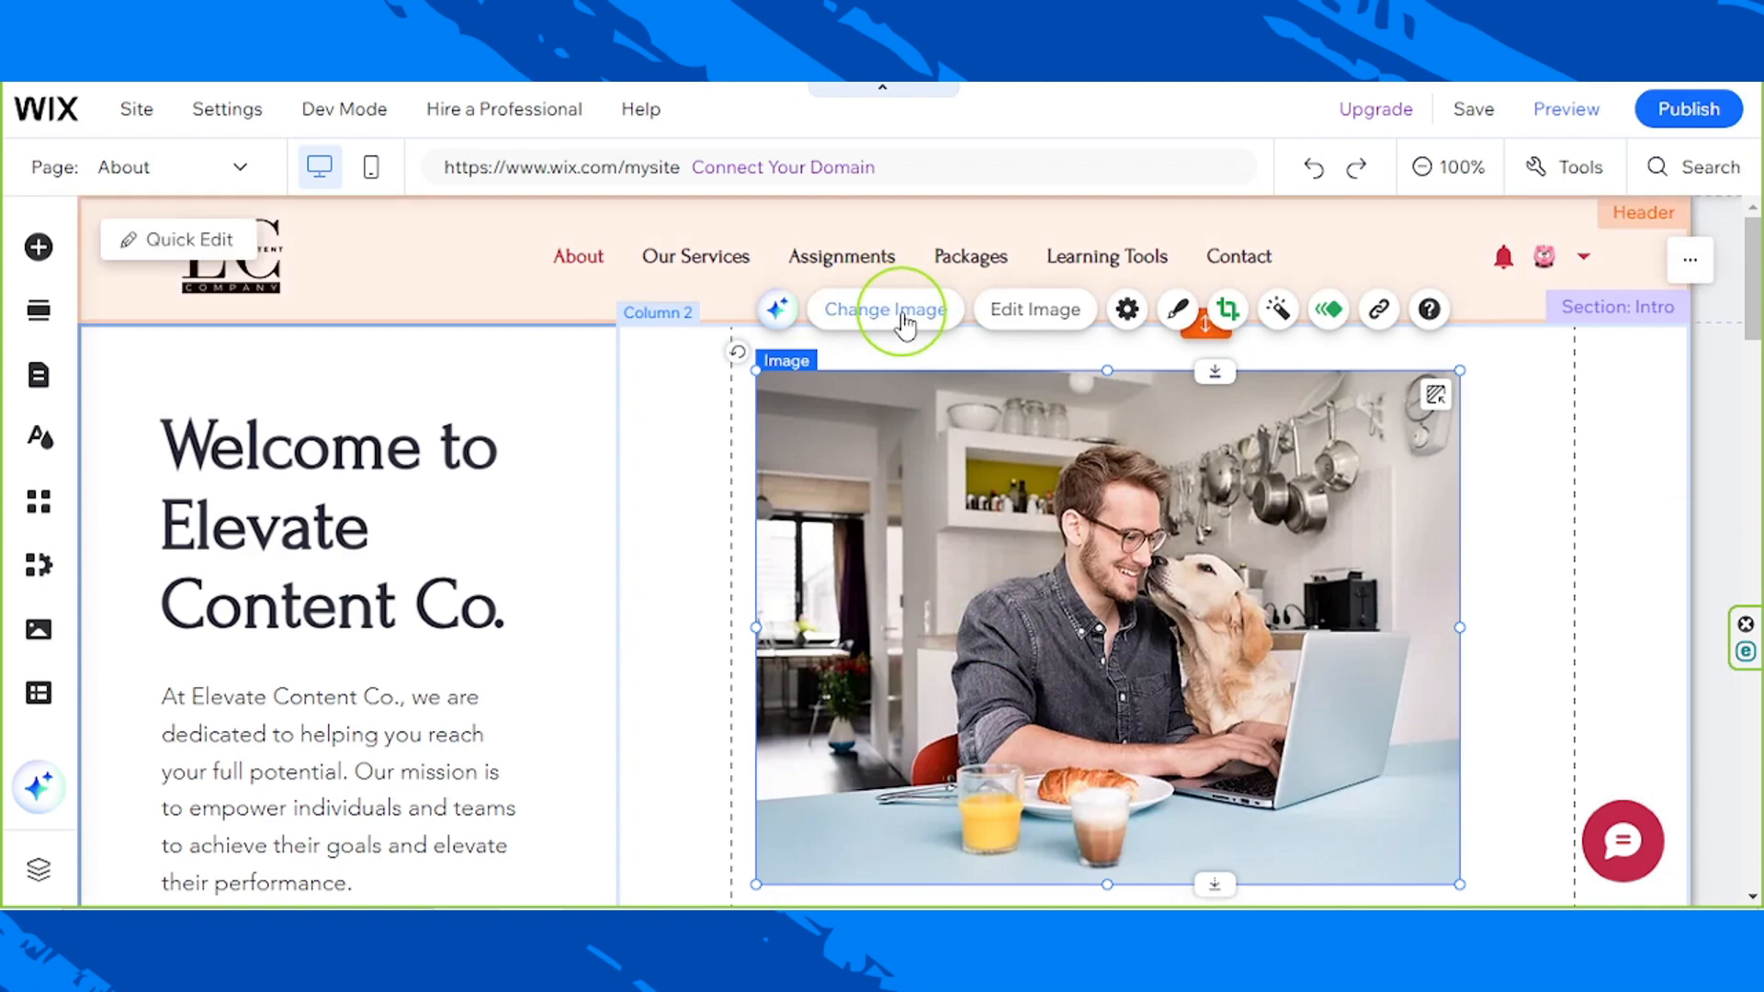
click(905, 322)
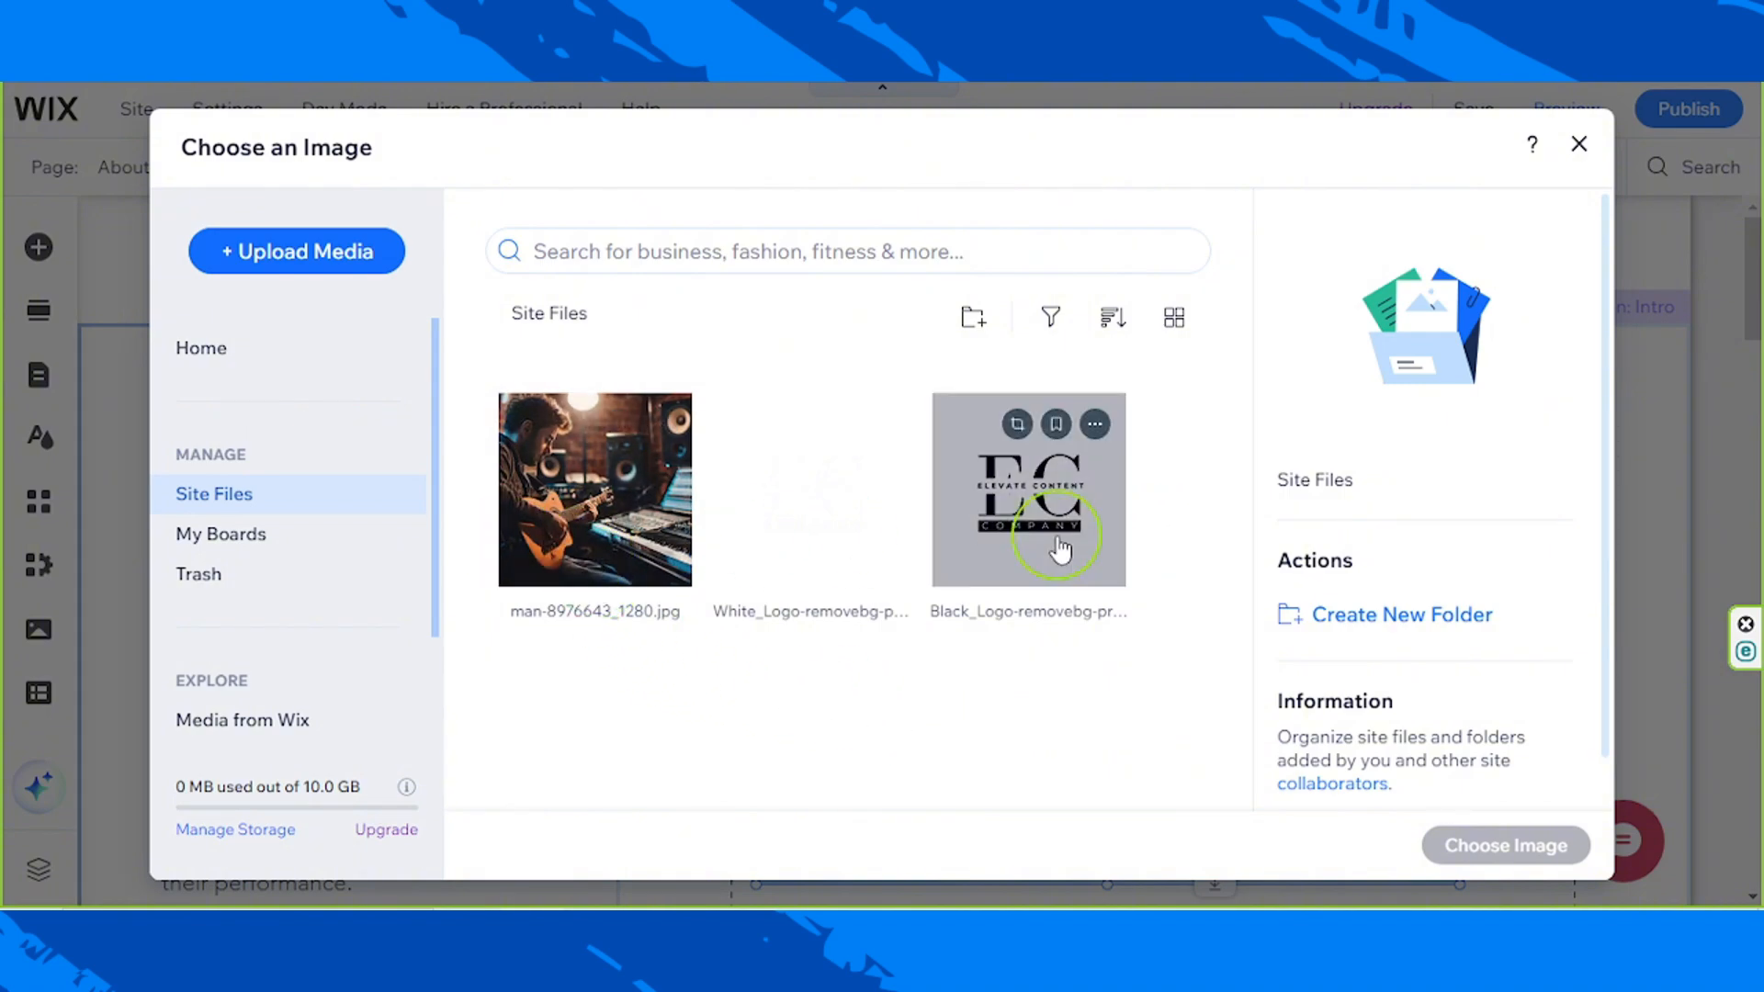
Upload conference-3248255_1280 from the computer's Desktop and use it as the Intro section's image.
click(308, 271)
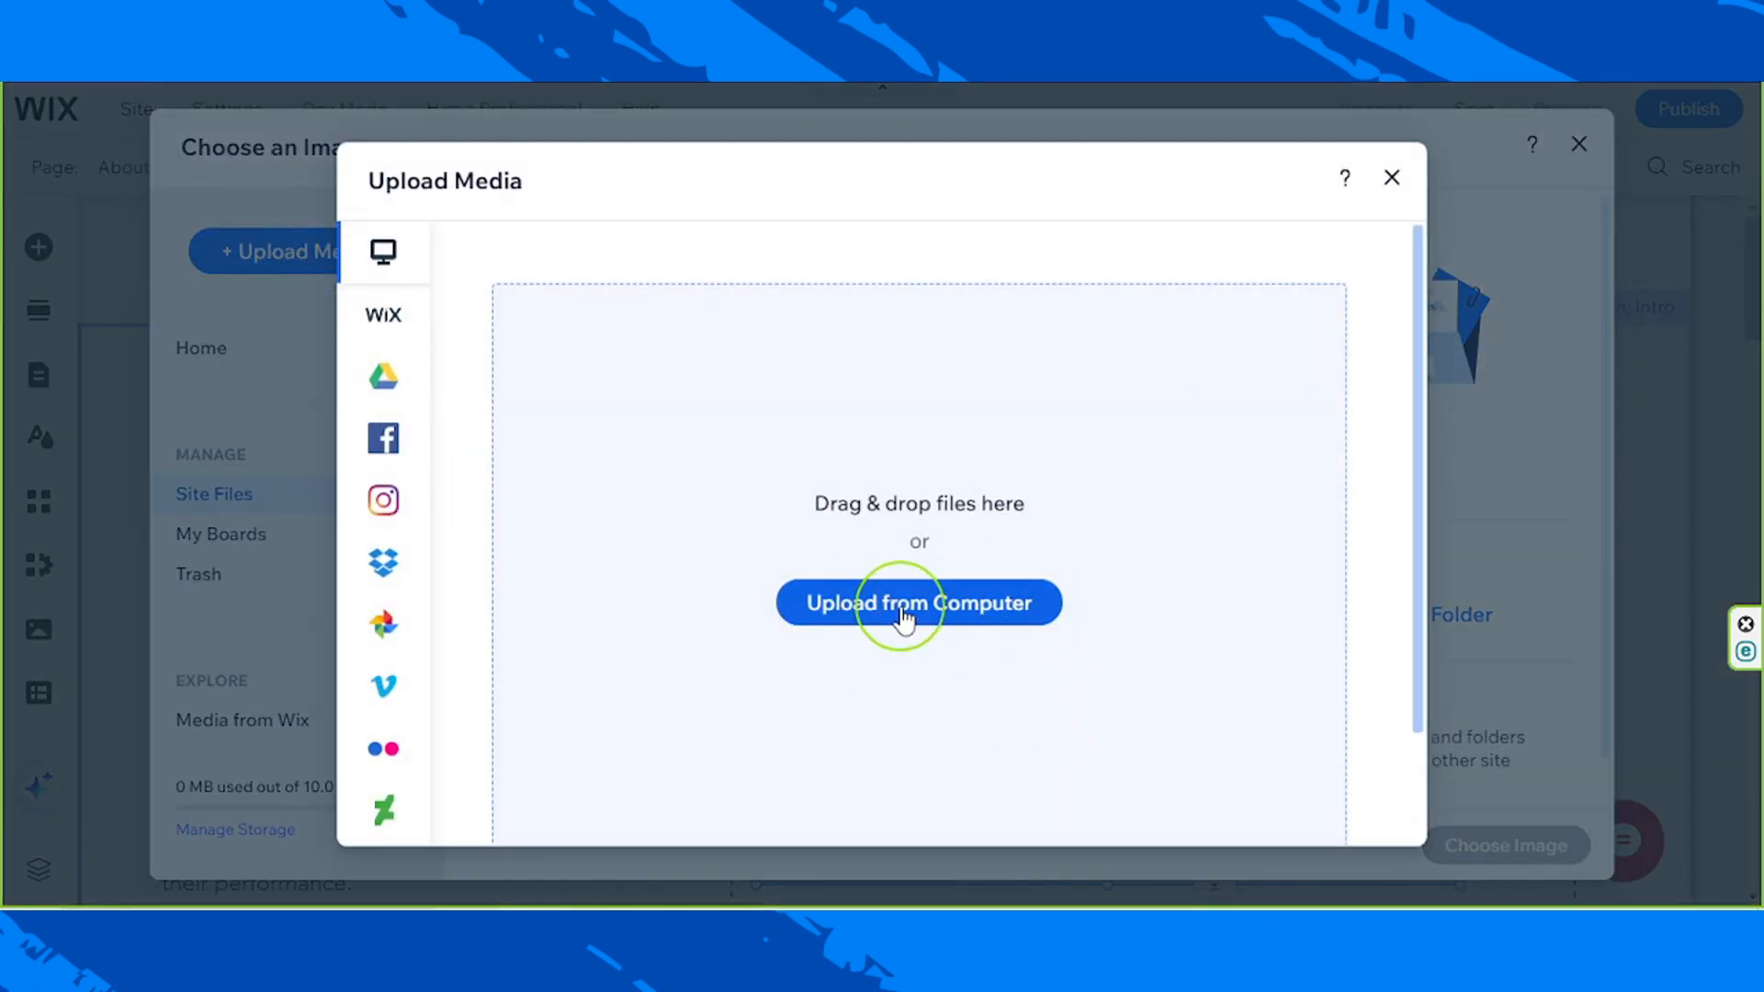
click(903, 612)
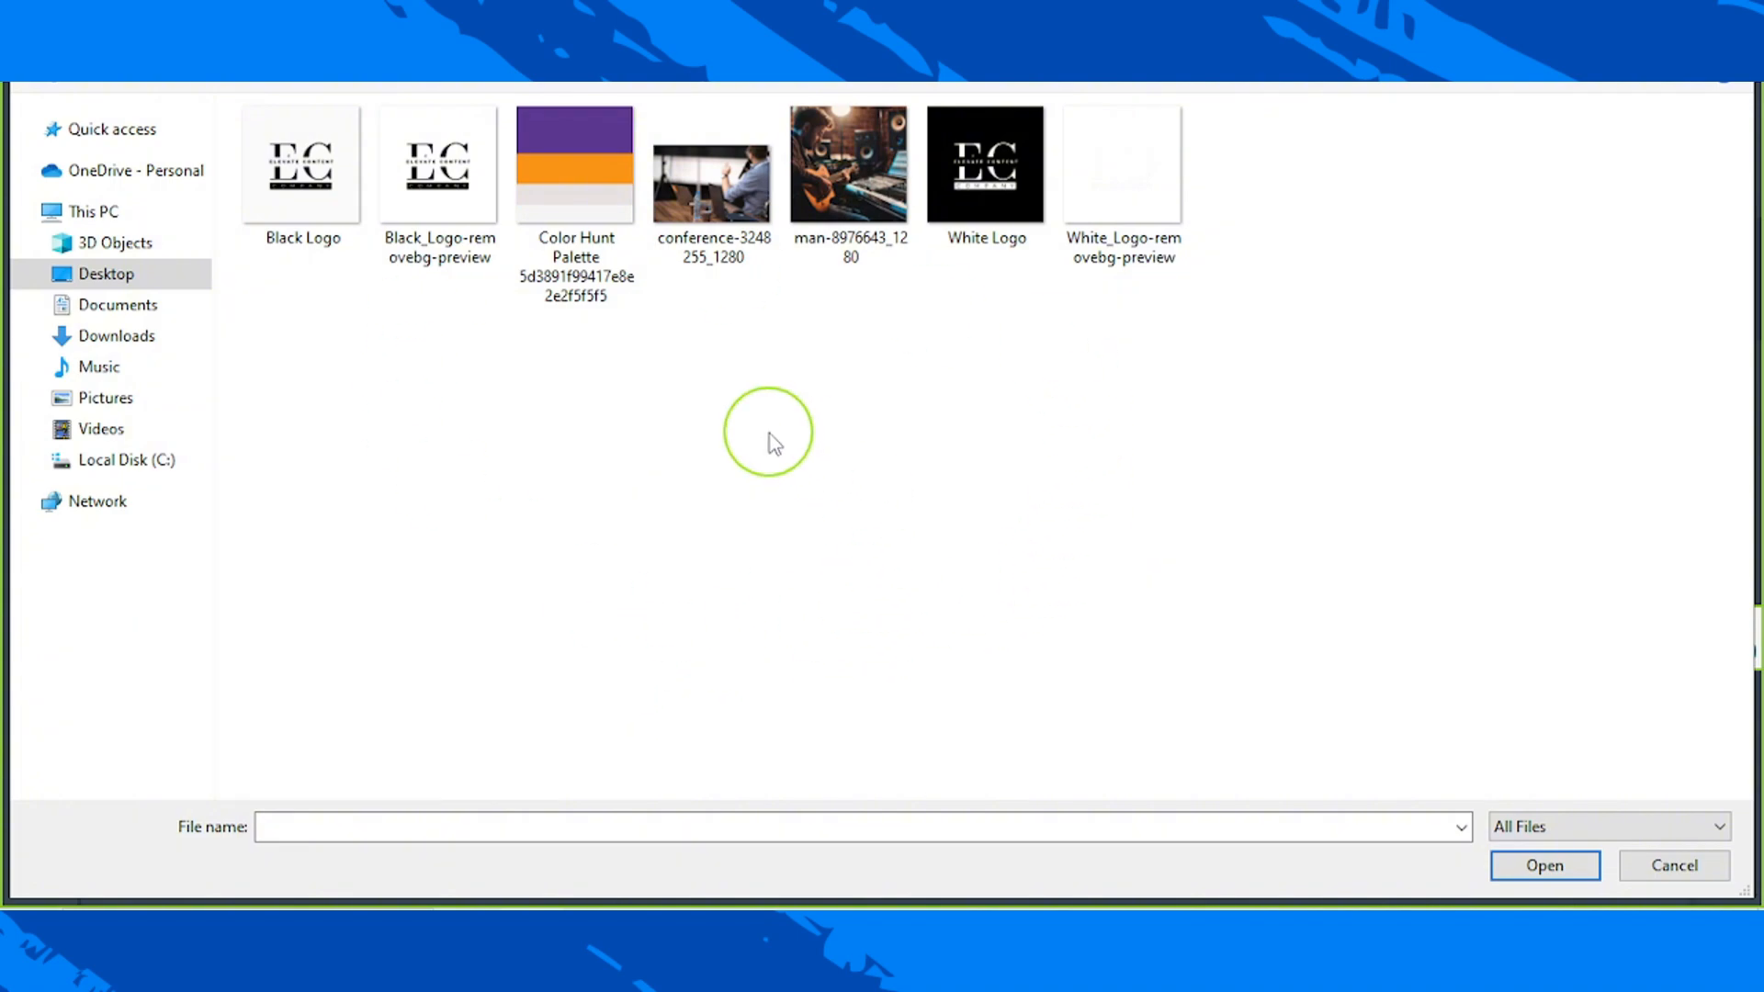
click(712, 188)
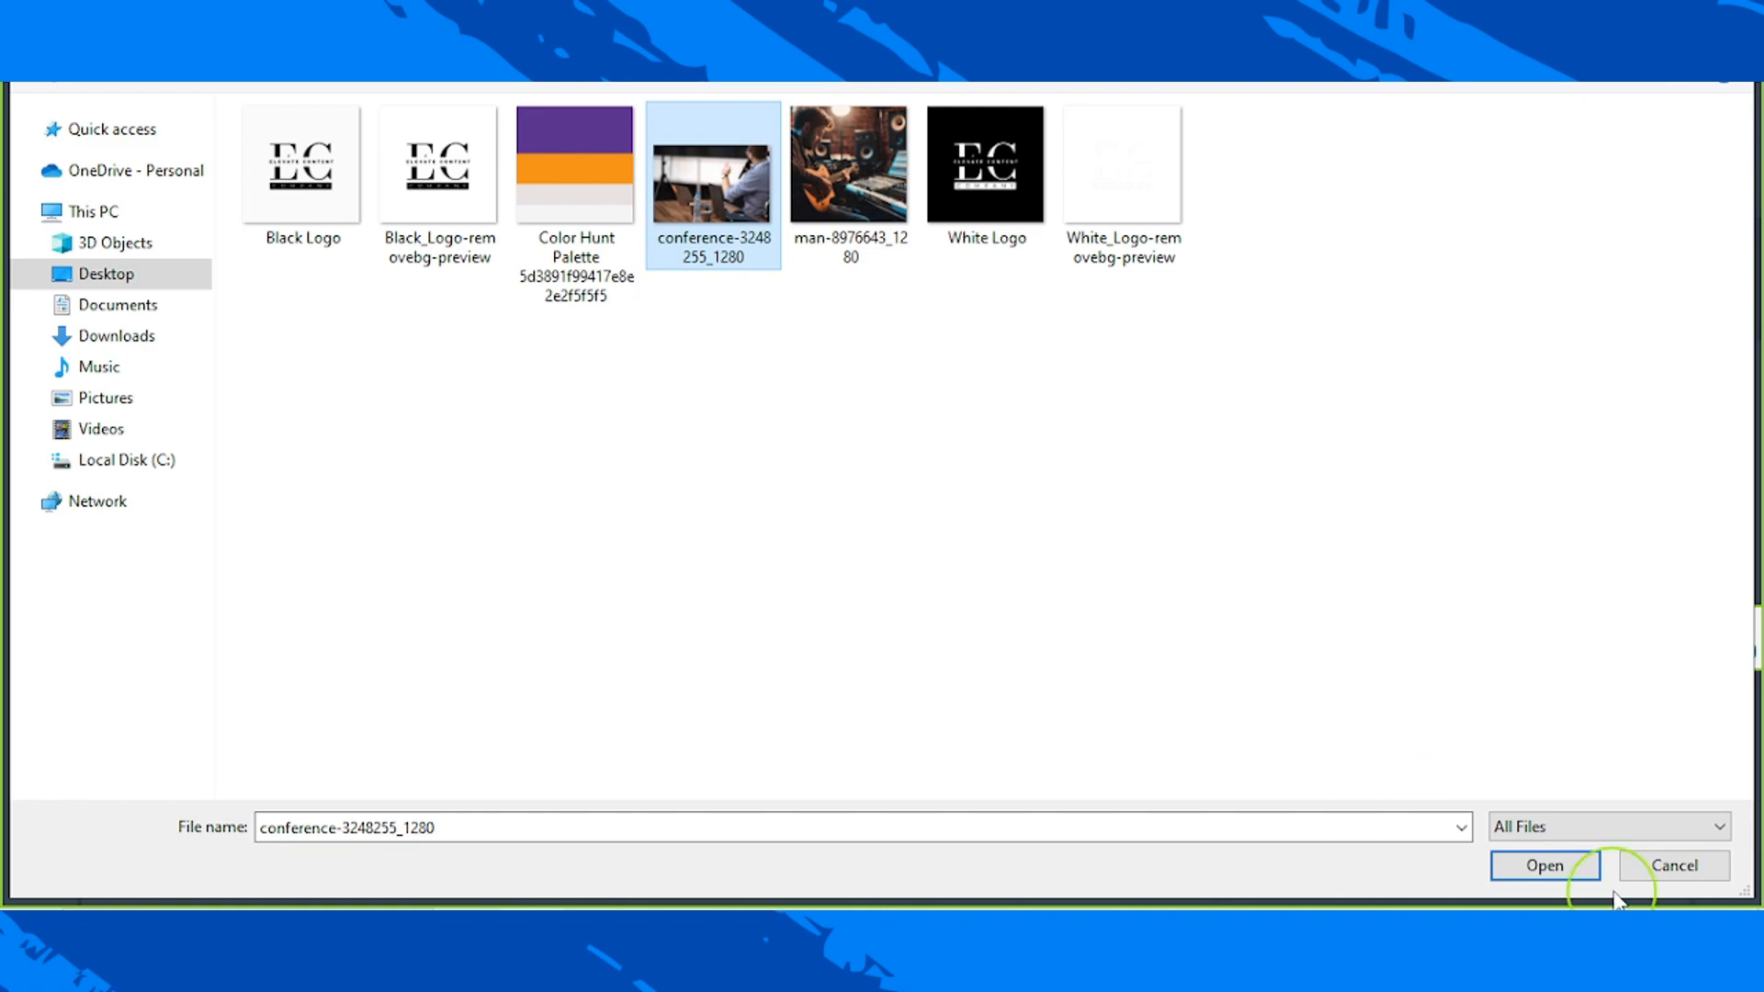
click(1536, 865)
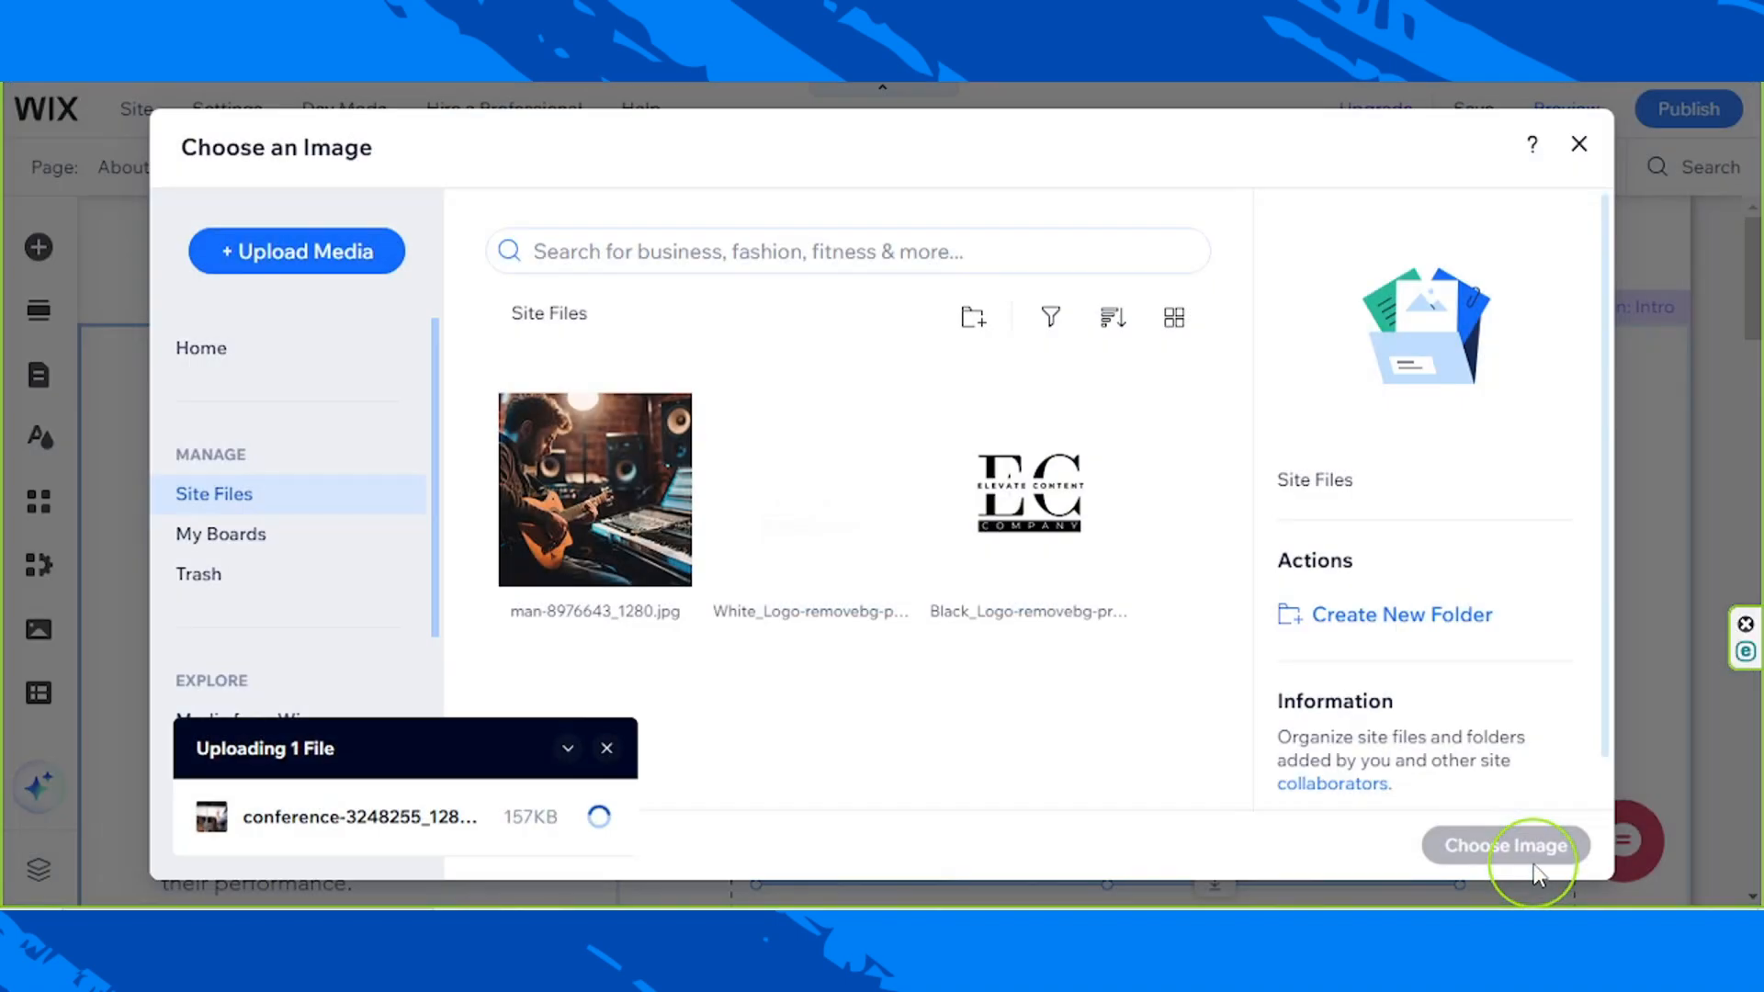
click(600, 819)
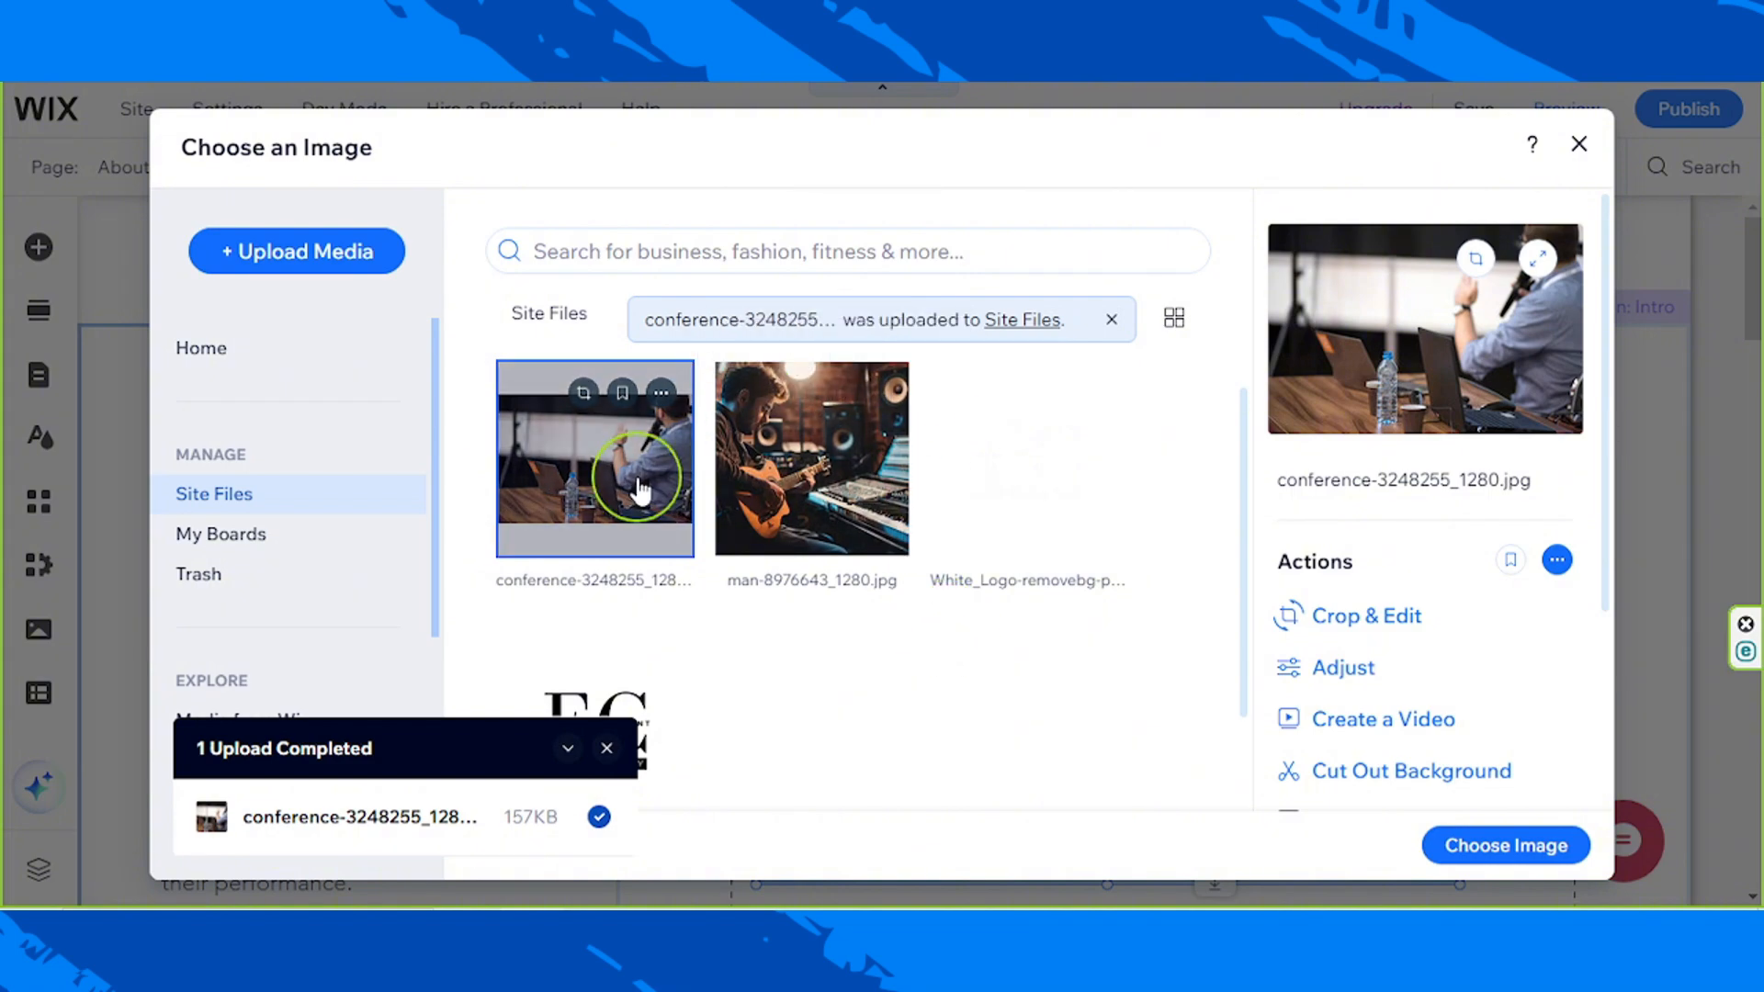
click(1480, 848)
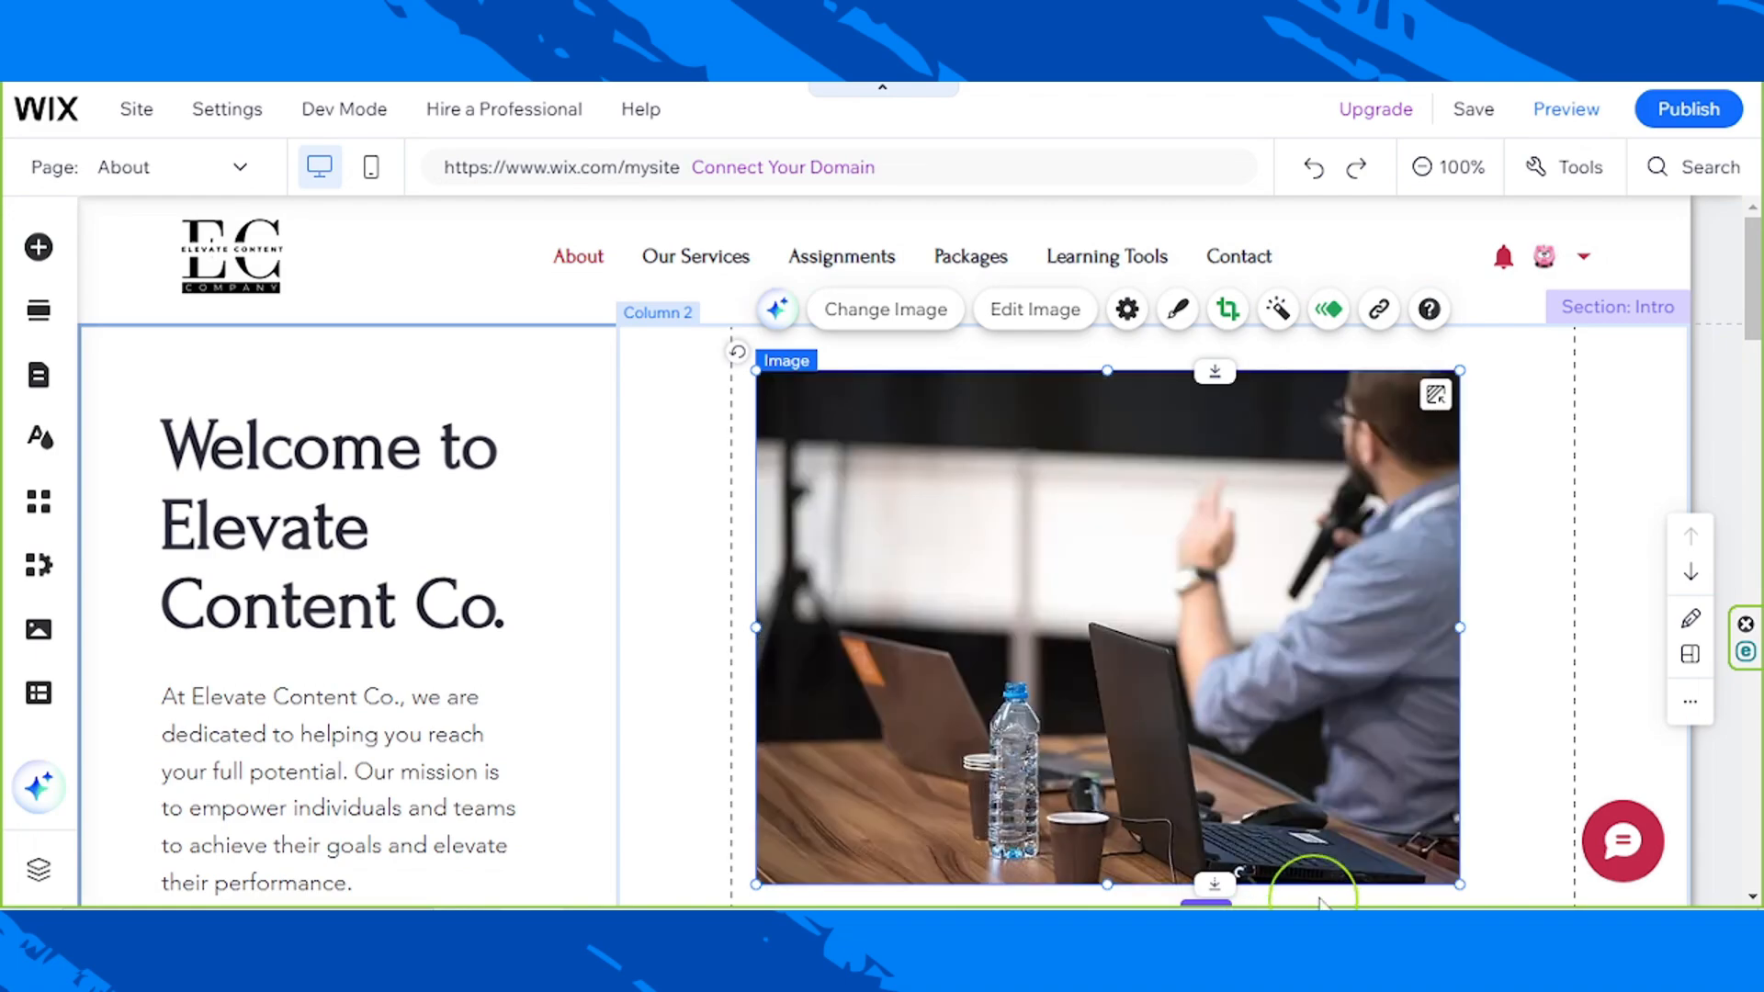
Review how the replaced Intro image fits with the welcome text and the Our Story section below.
scroll(1379, 640, down, 3)
scroll(1378, 644, down, 1)
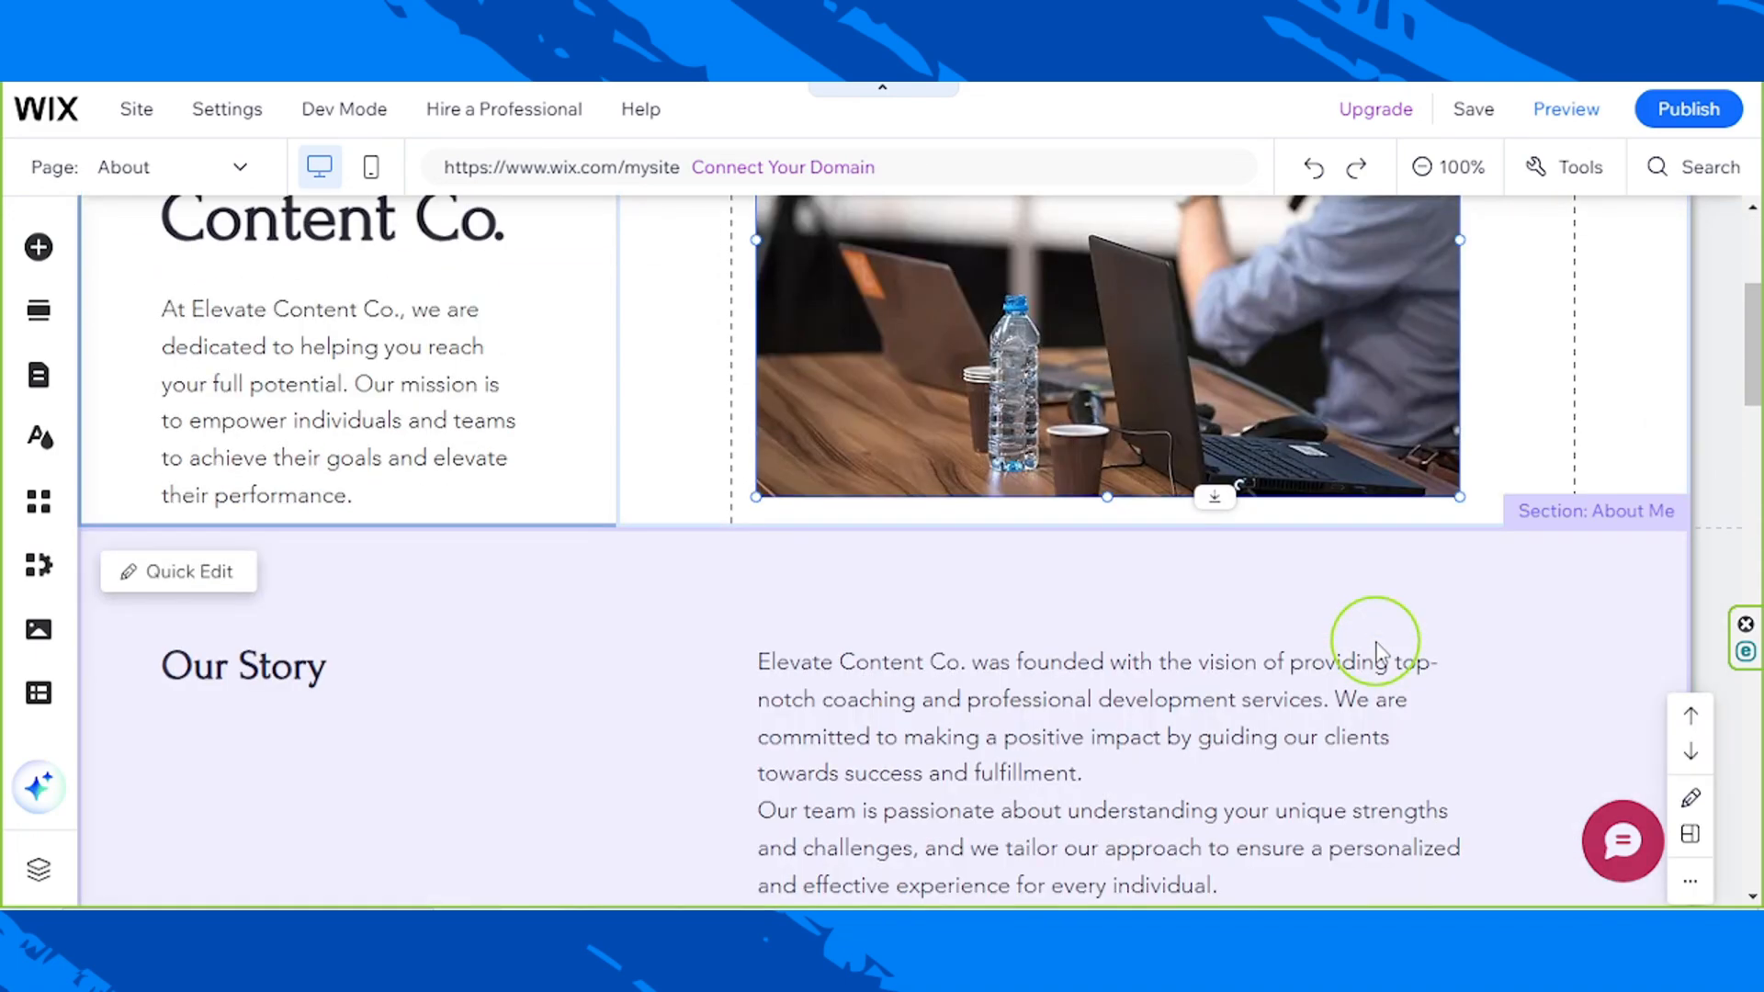
scroll(1376, 634, up, 4)
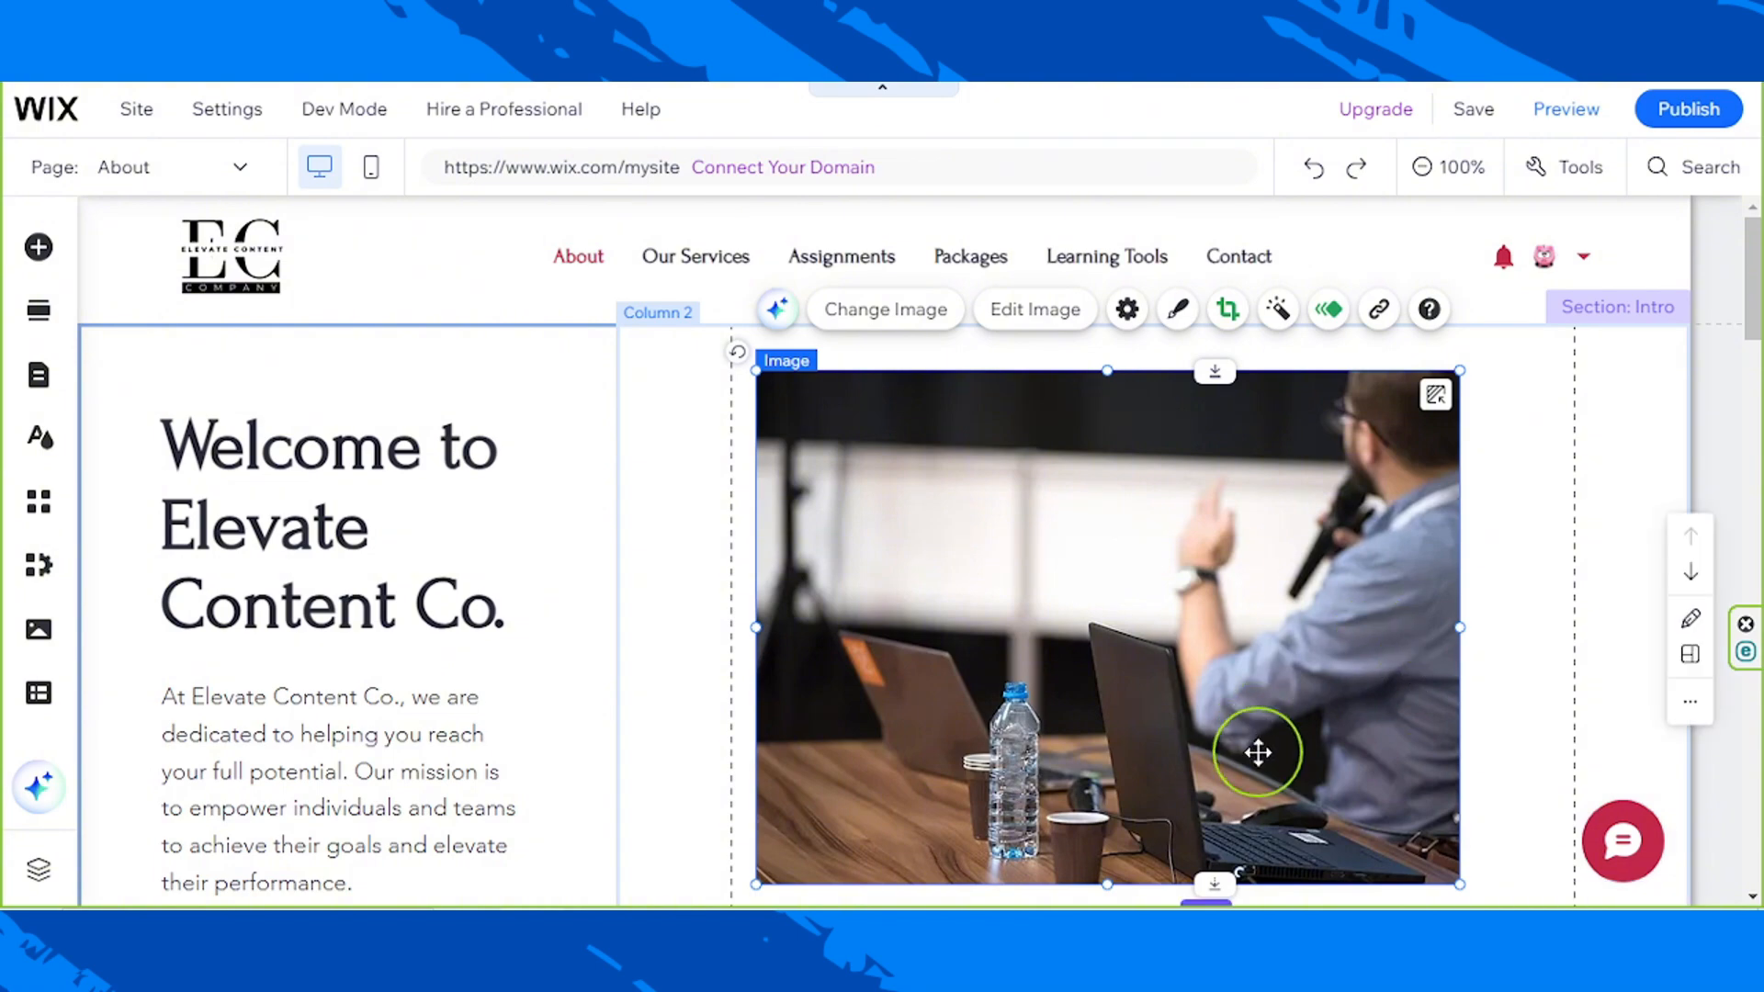
scroll(1258, 751, down, 1)
scroll(1268, 694, up, 1)
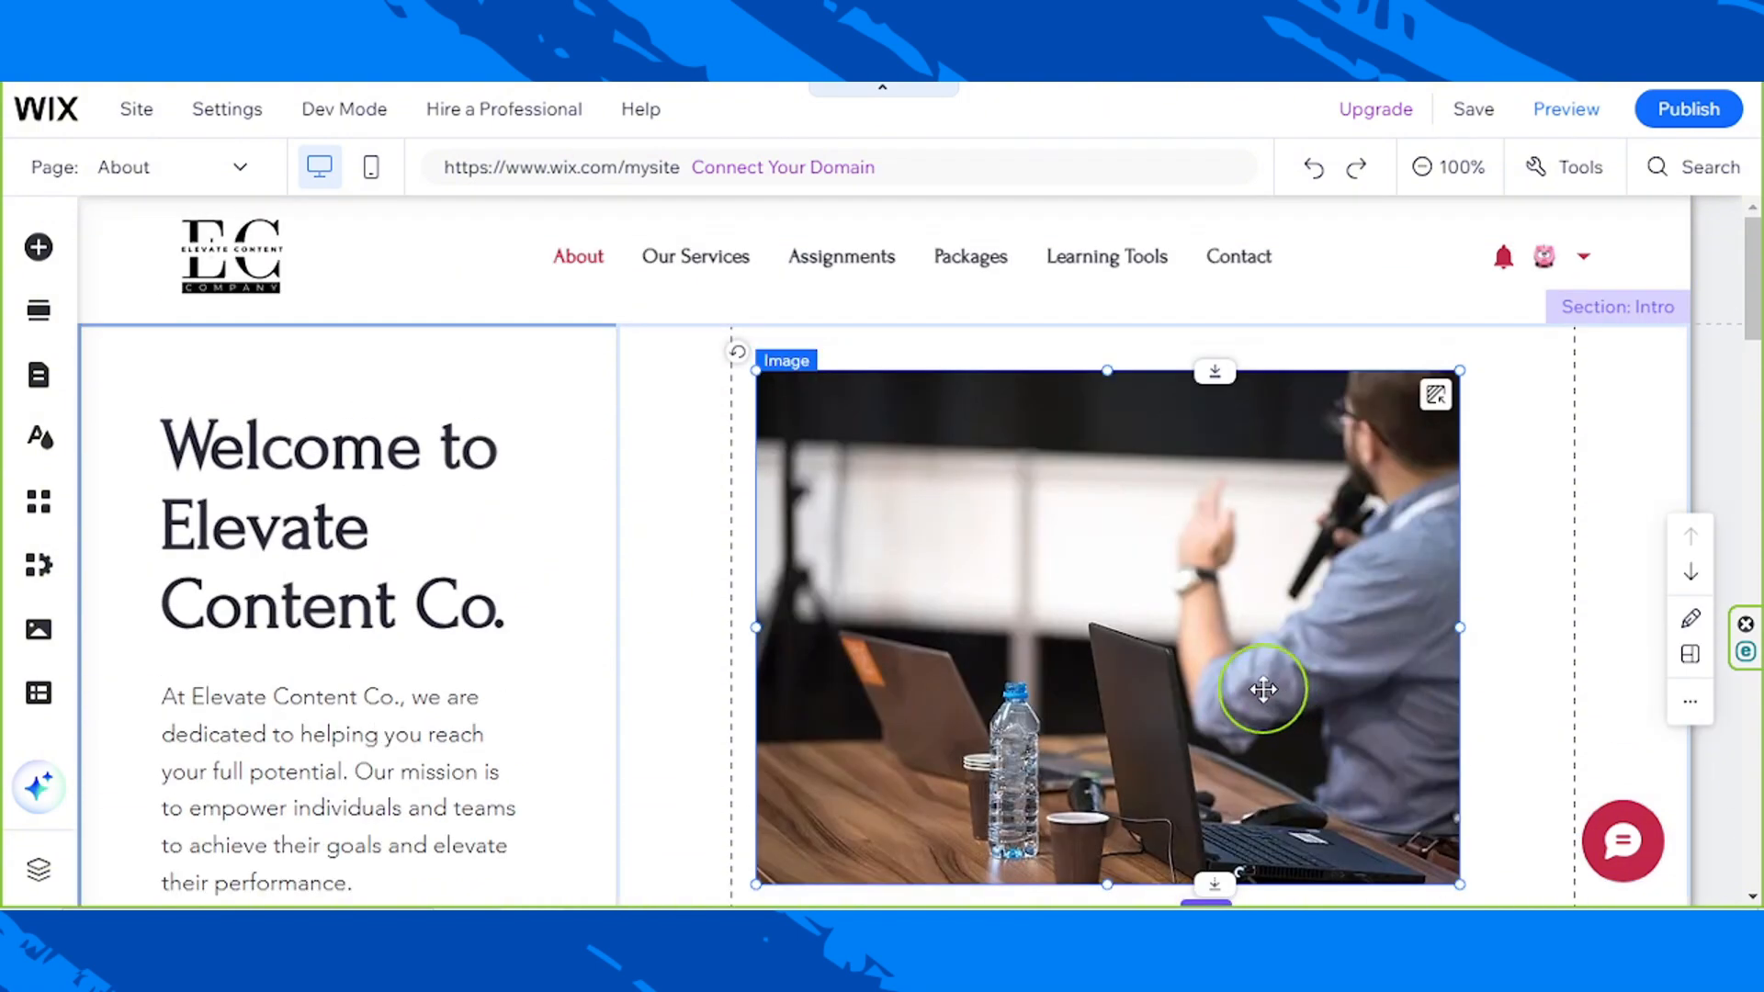
scroll(1236, 648, down, 1)
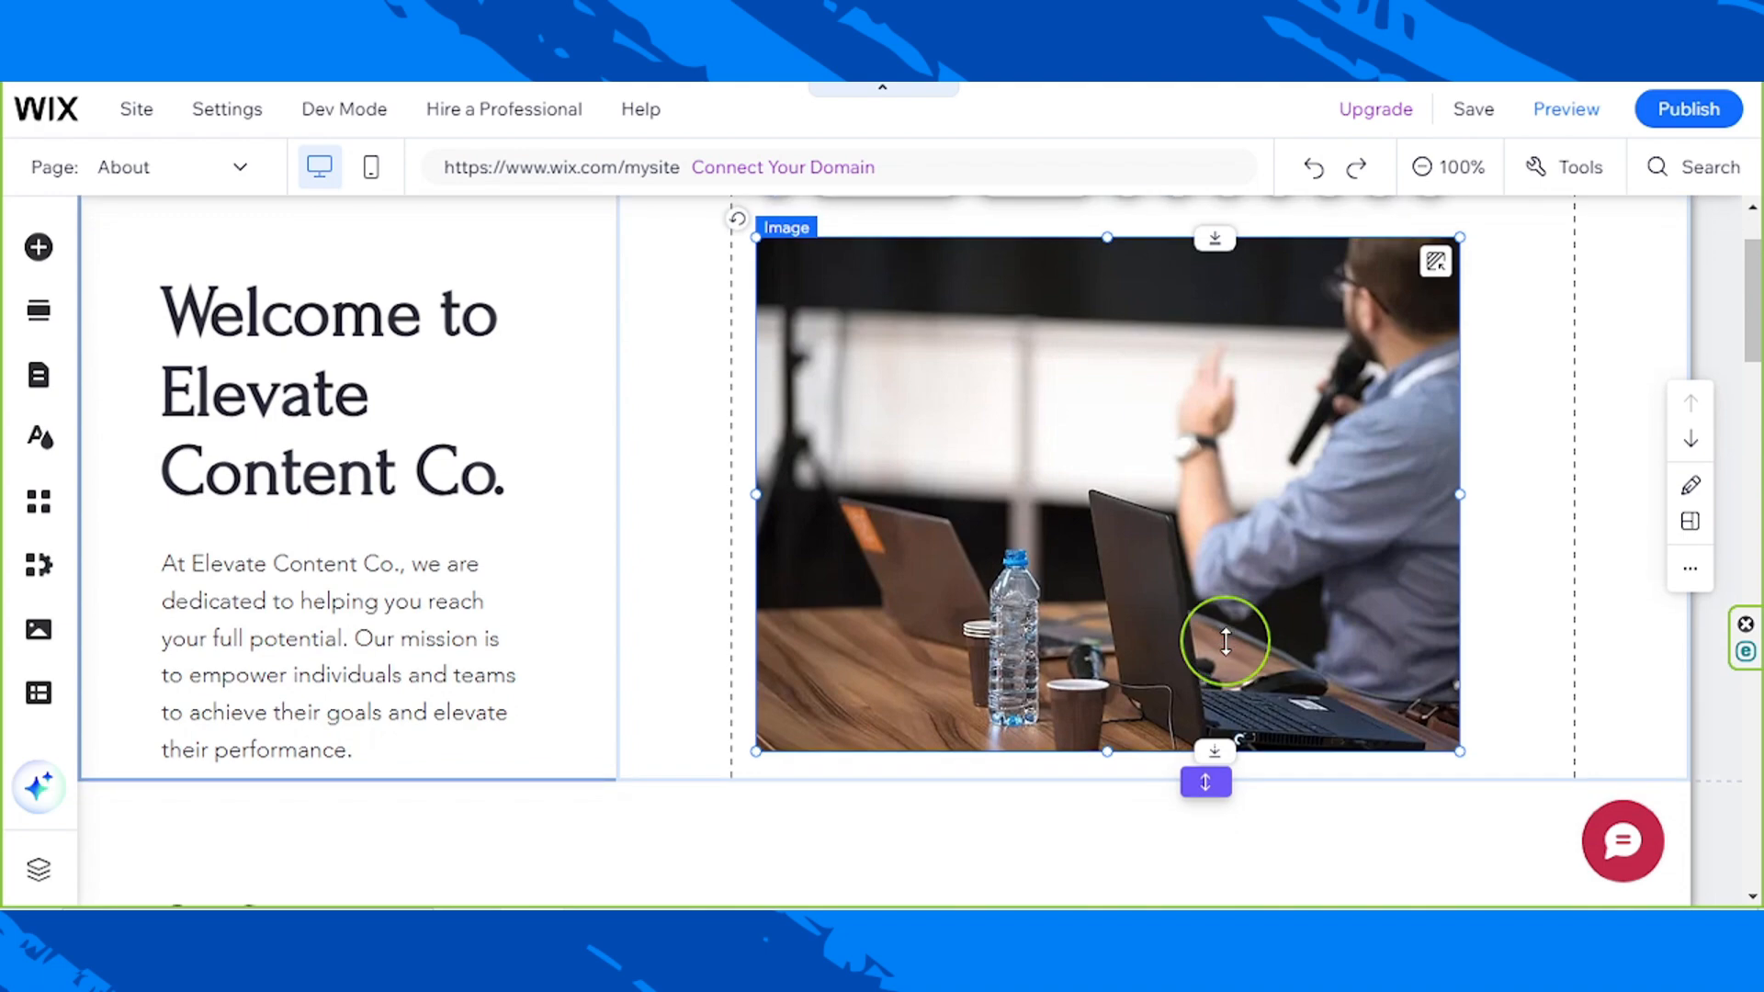
scroll(1229, 648, down, 1)
click(1210, 650)
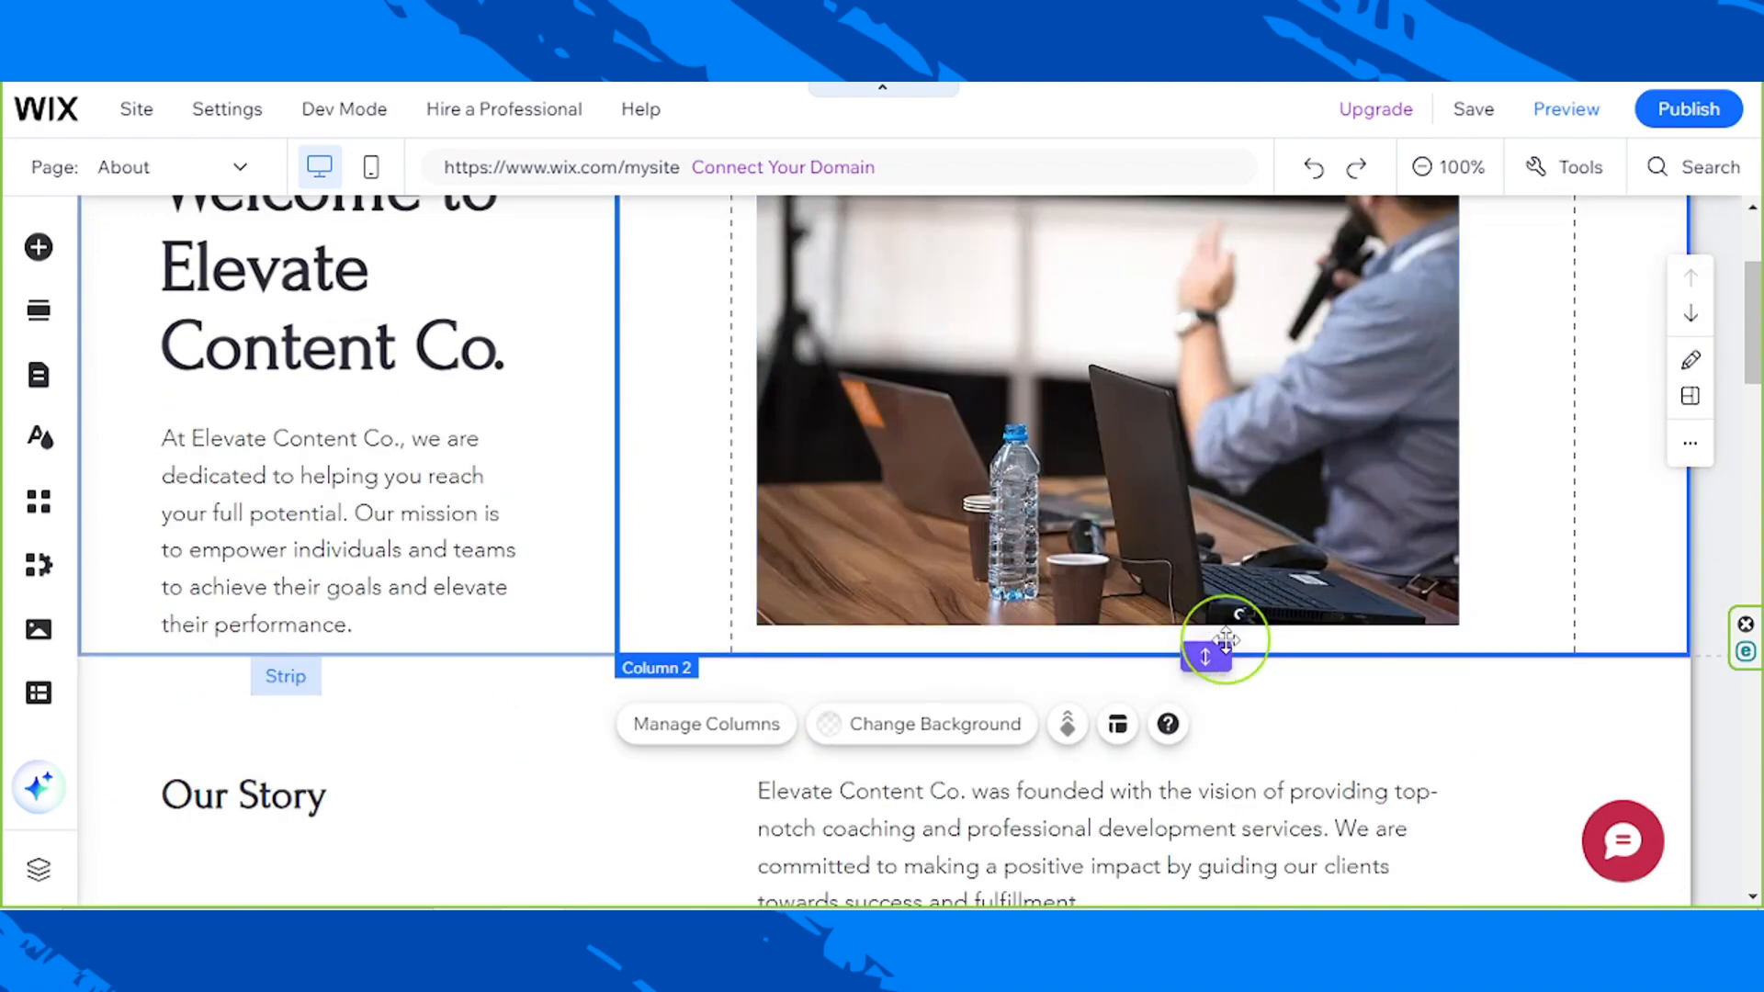
Browse the available crop shapes for the Intro image and leave cropping without applying one.
click(1082, 487)
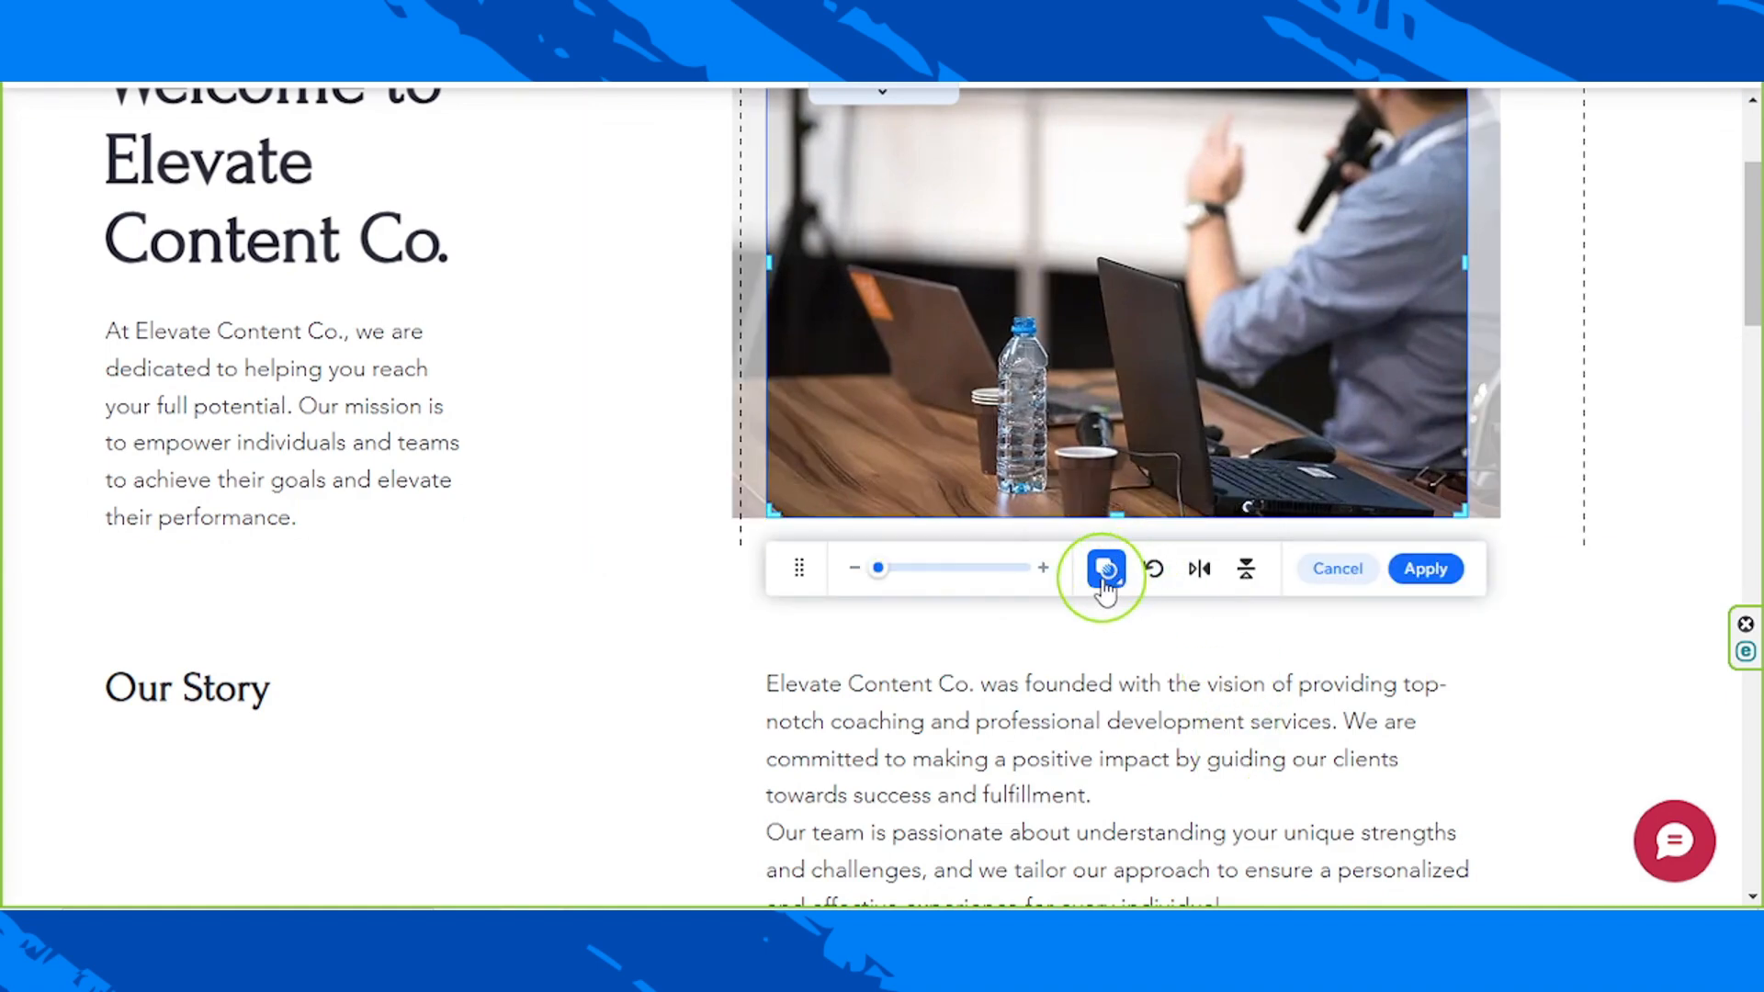
click(1106, 571)
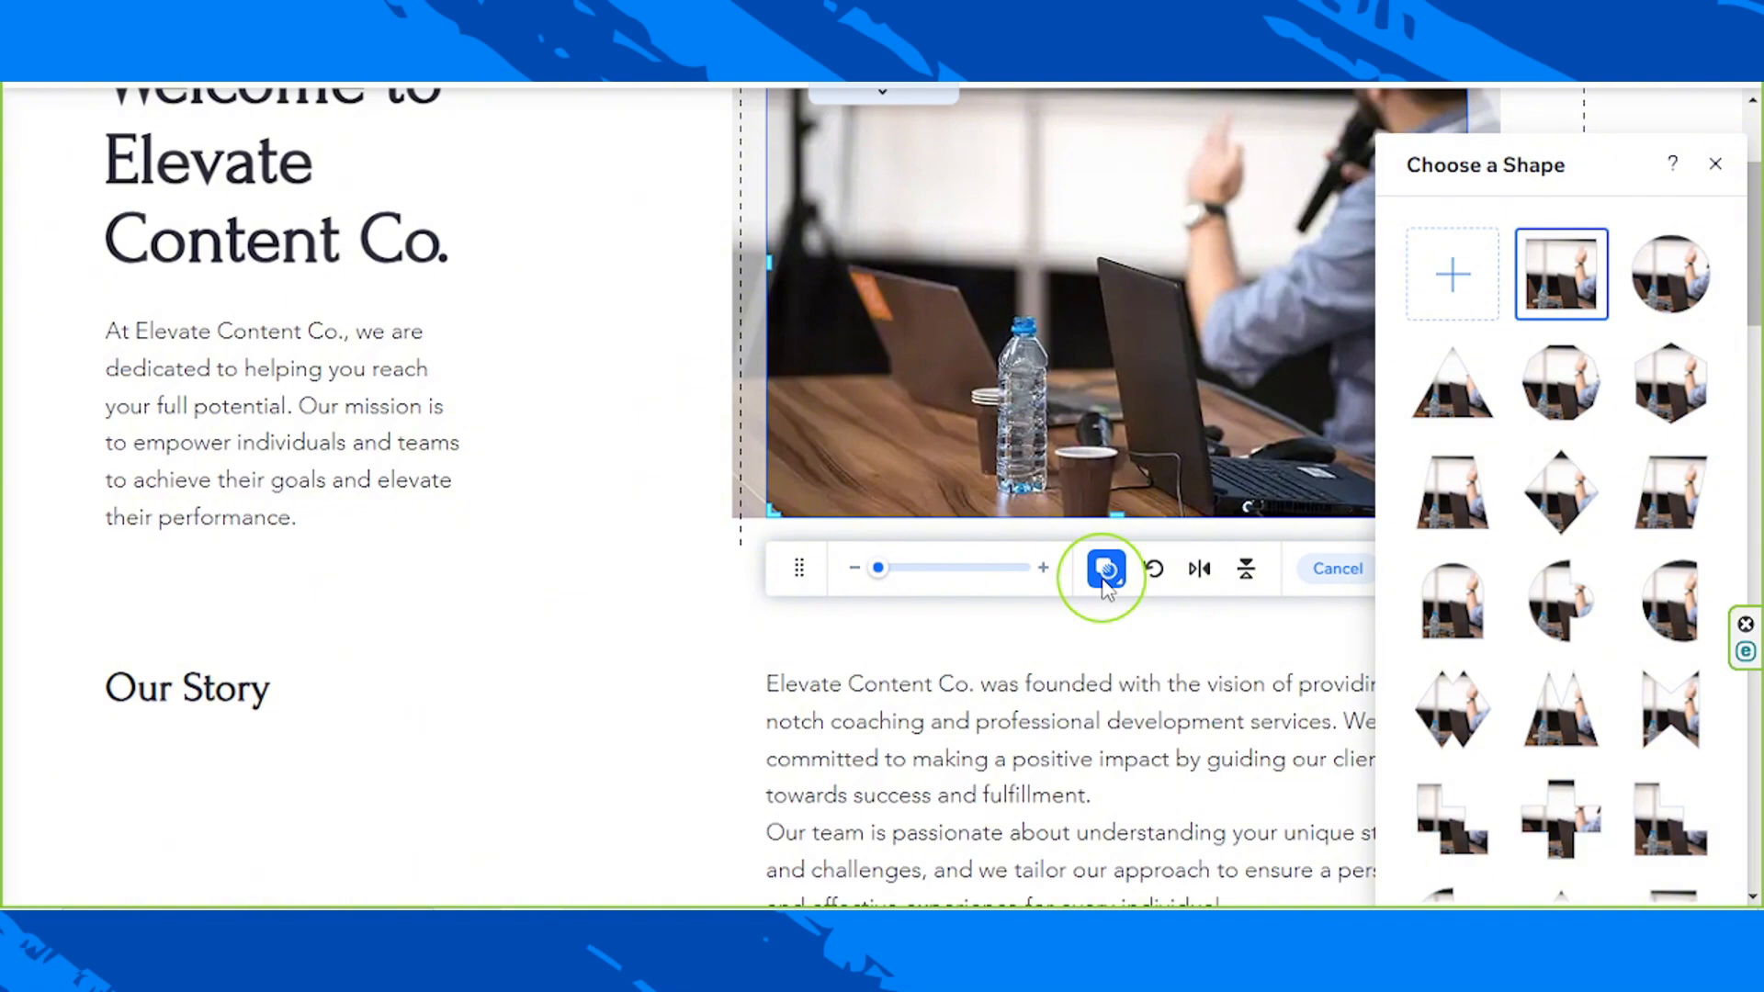
scroll(1539, 450, down, 10)
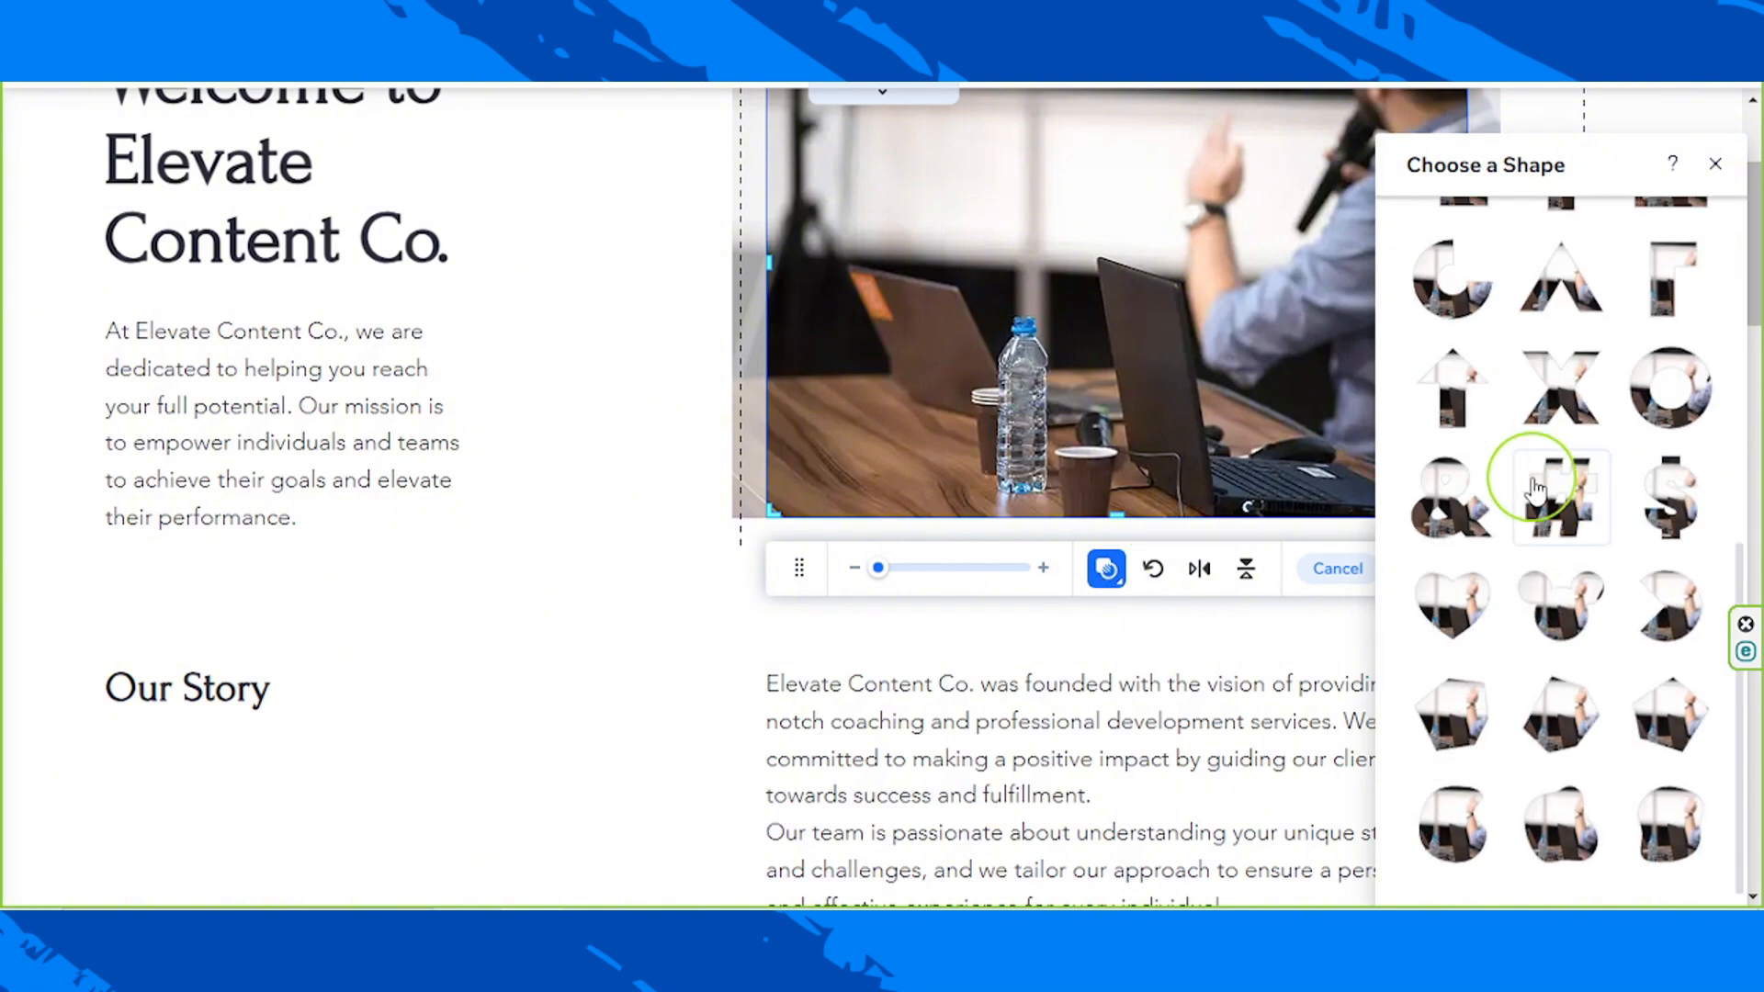
scroll(1520, 678, up, 10)
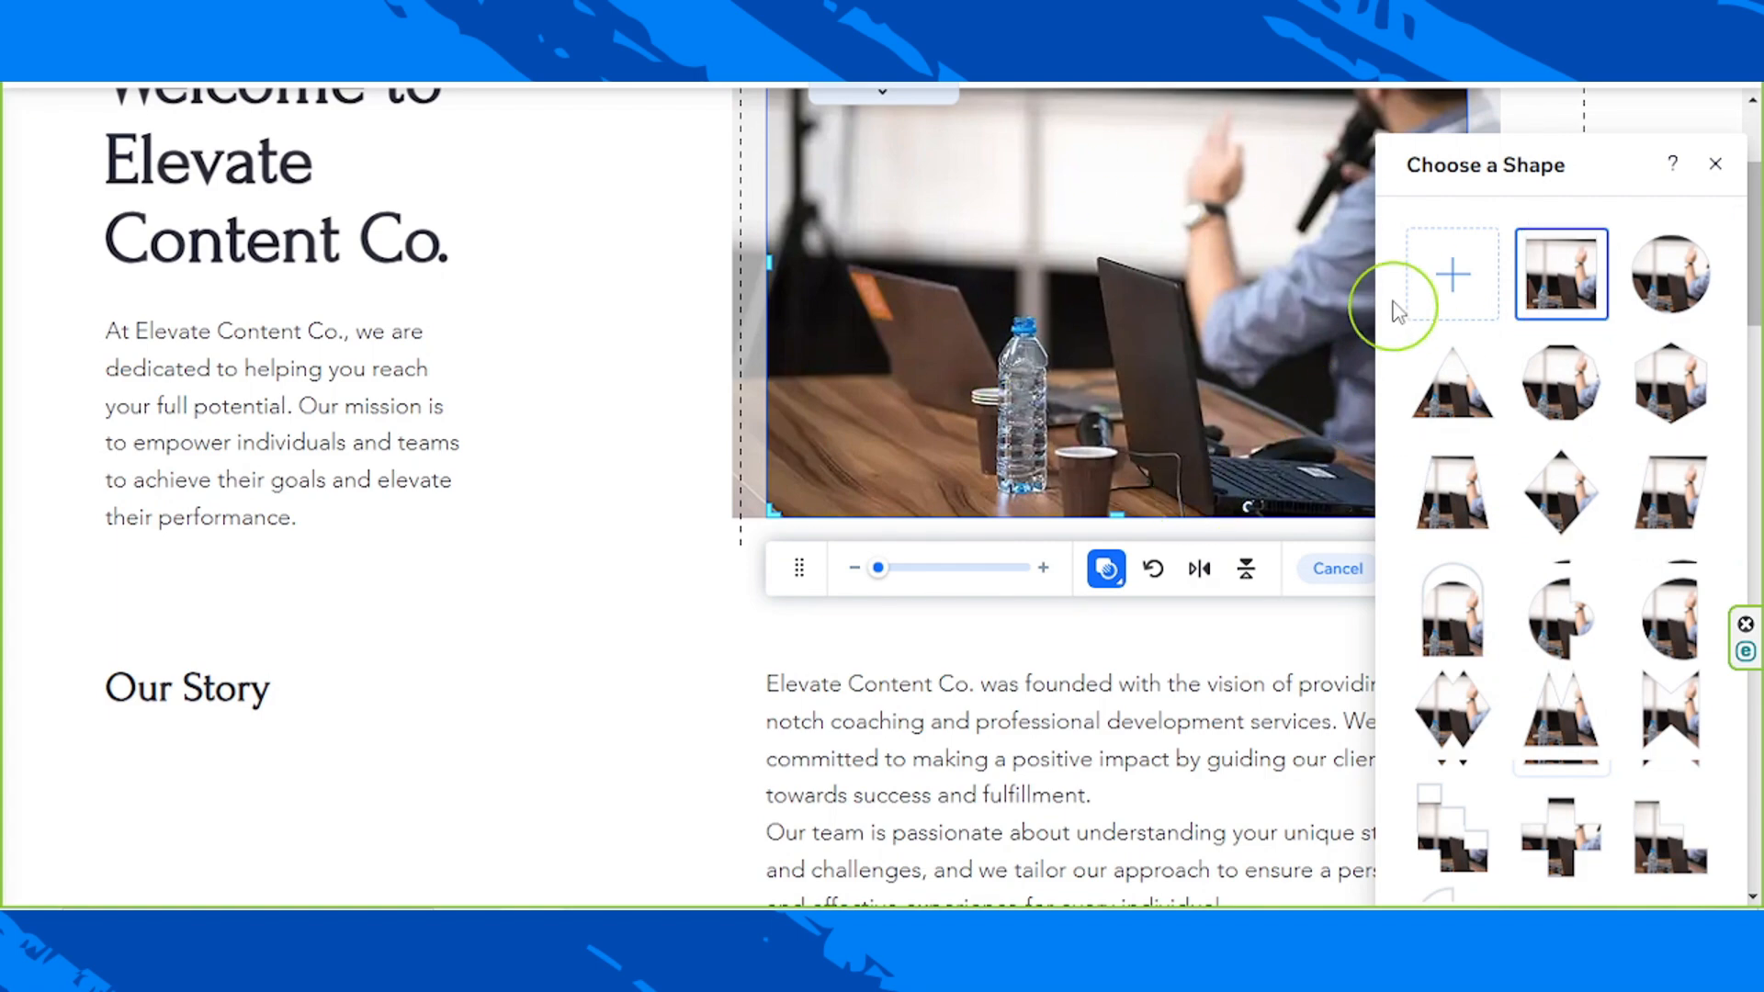
click(1714, 163)
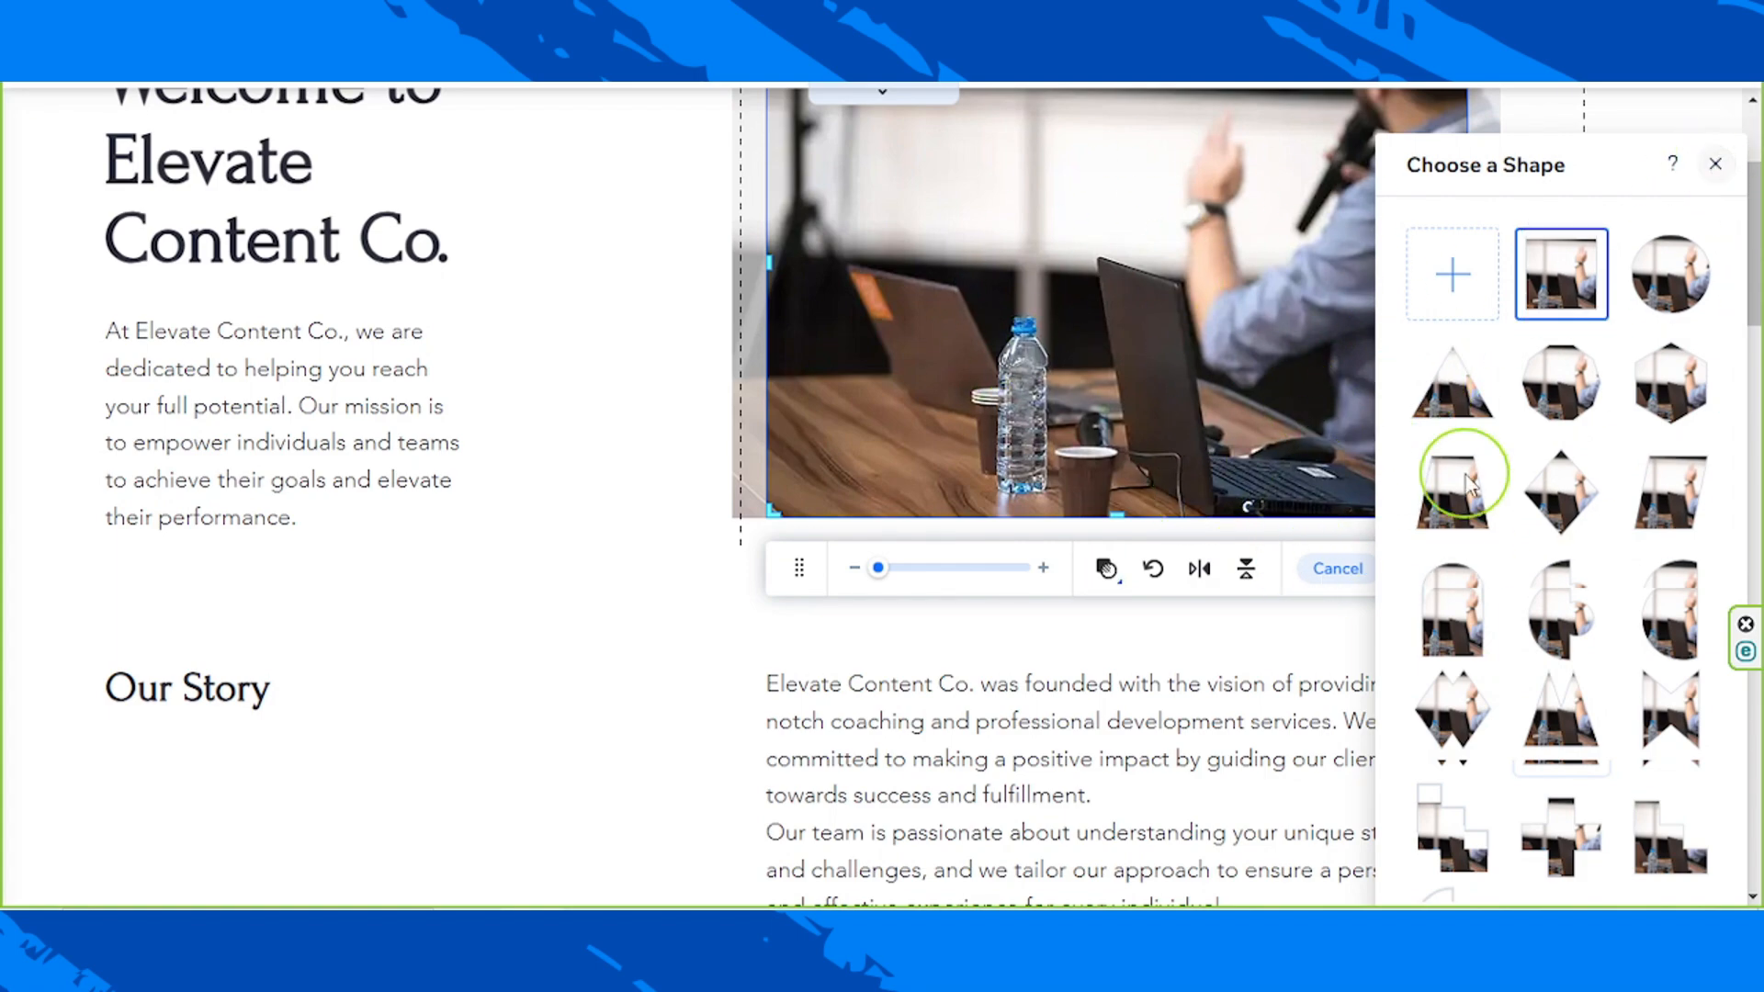
click(1340, 576)
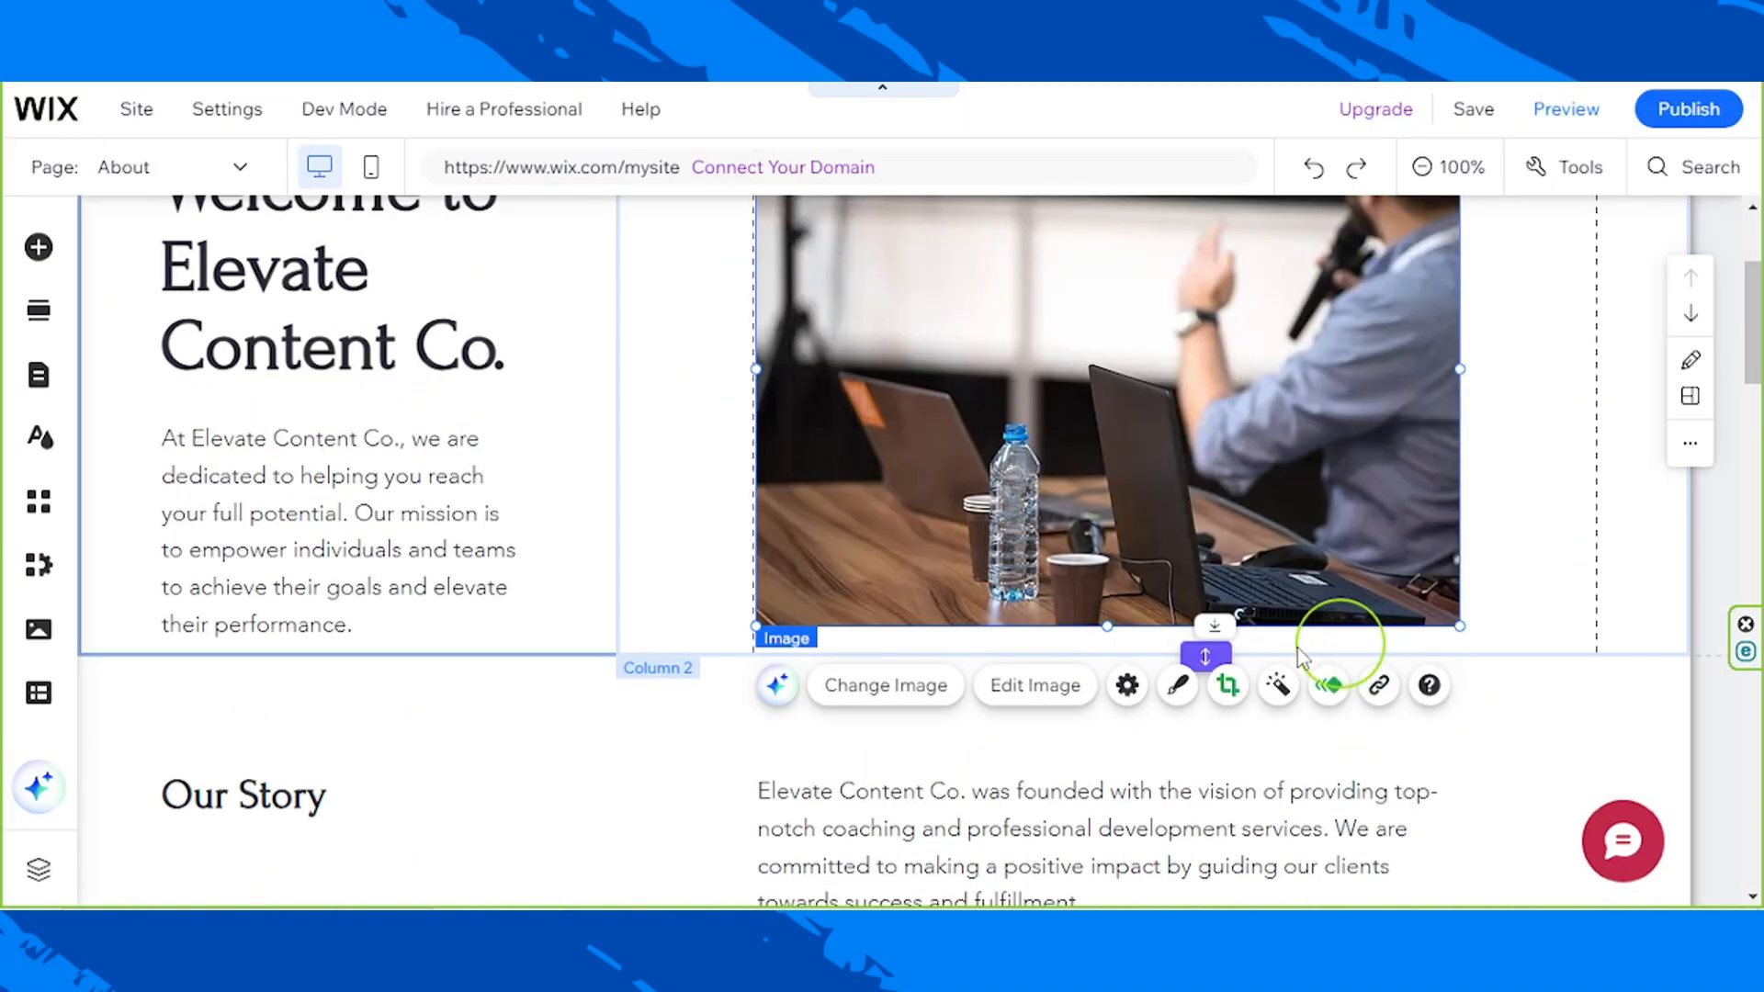
Start AI text creation for the welcome paragraph with a prompt describing a team of professionals experienced in content creation and passionate about sharing their knowledge.
click(433, 451)
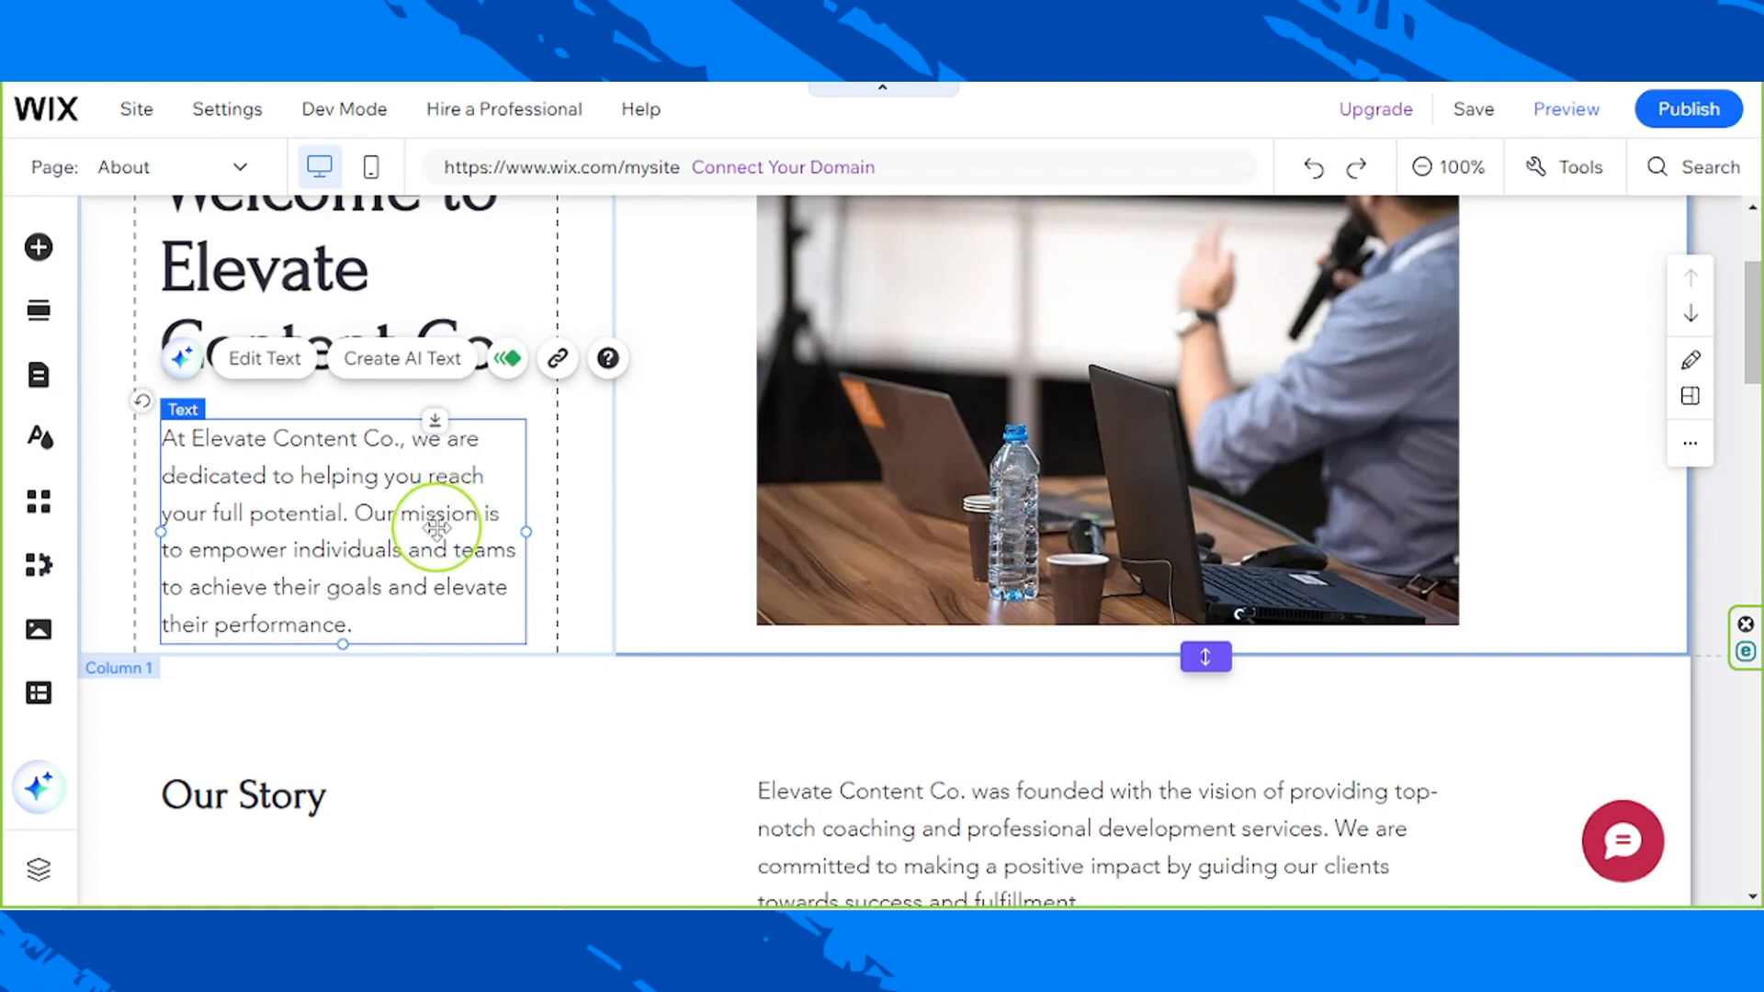
click(405, 368)
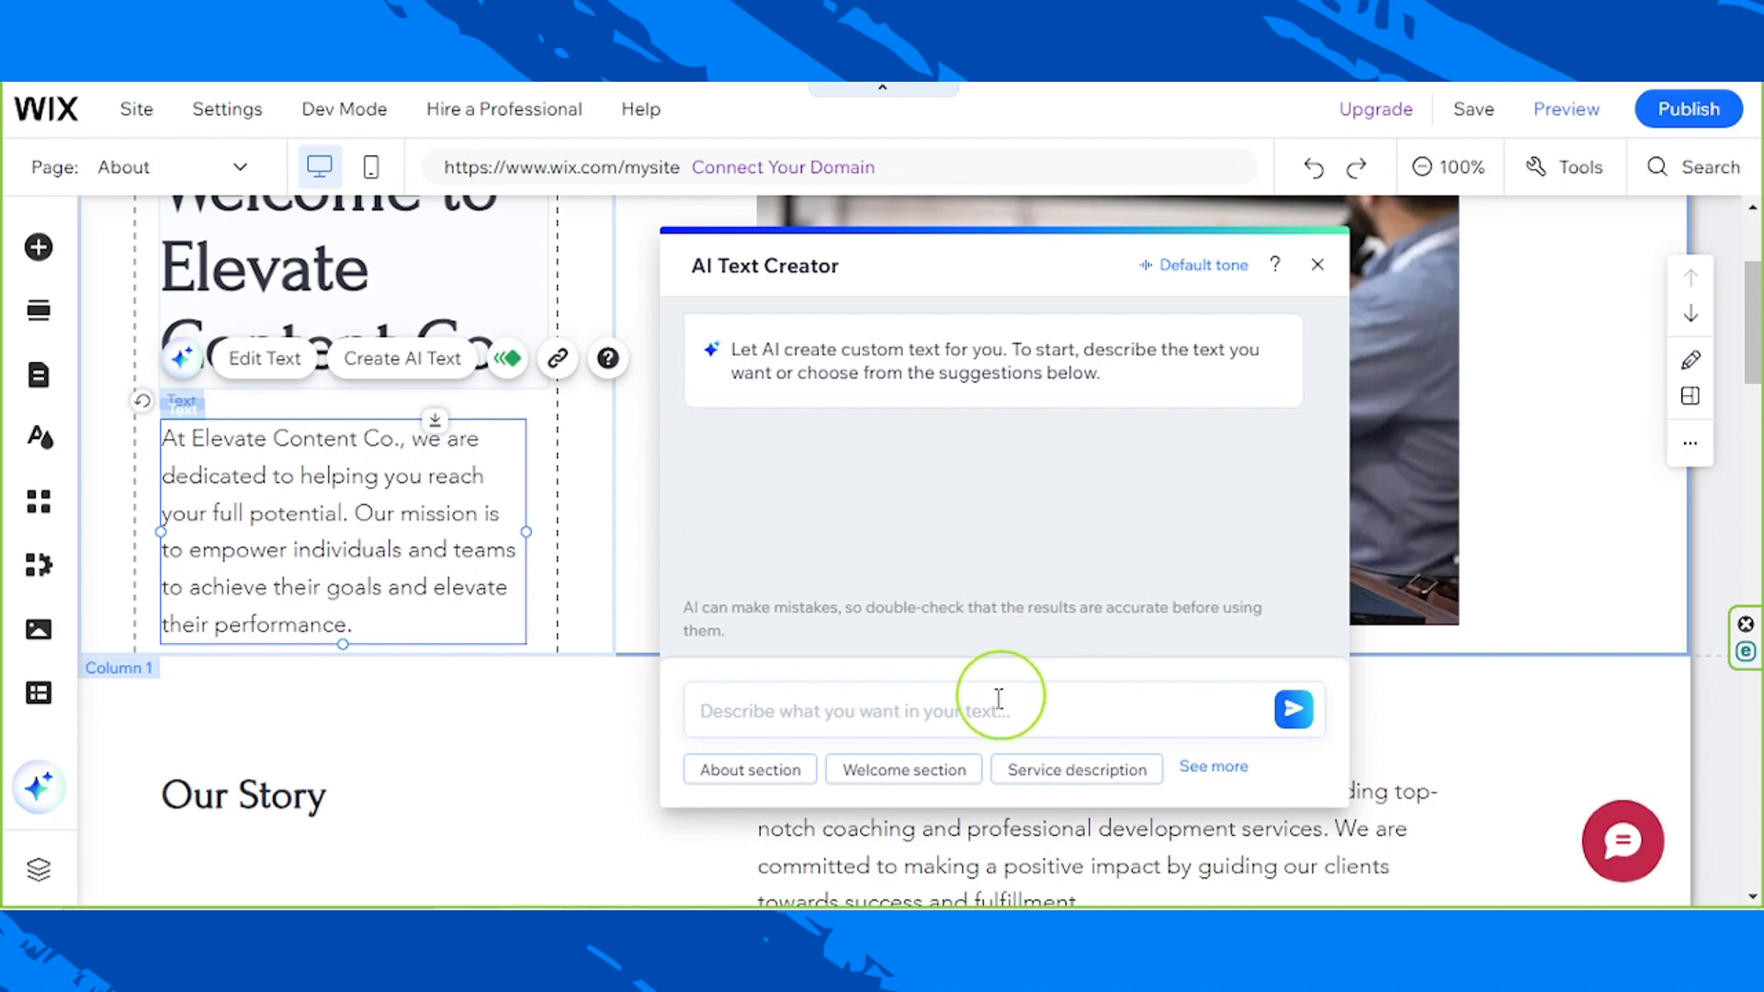
click(938, 707)
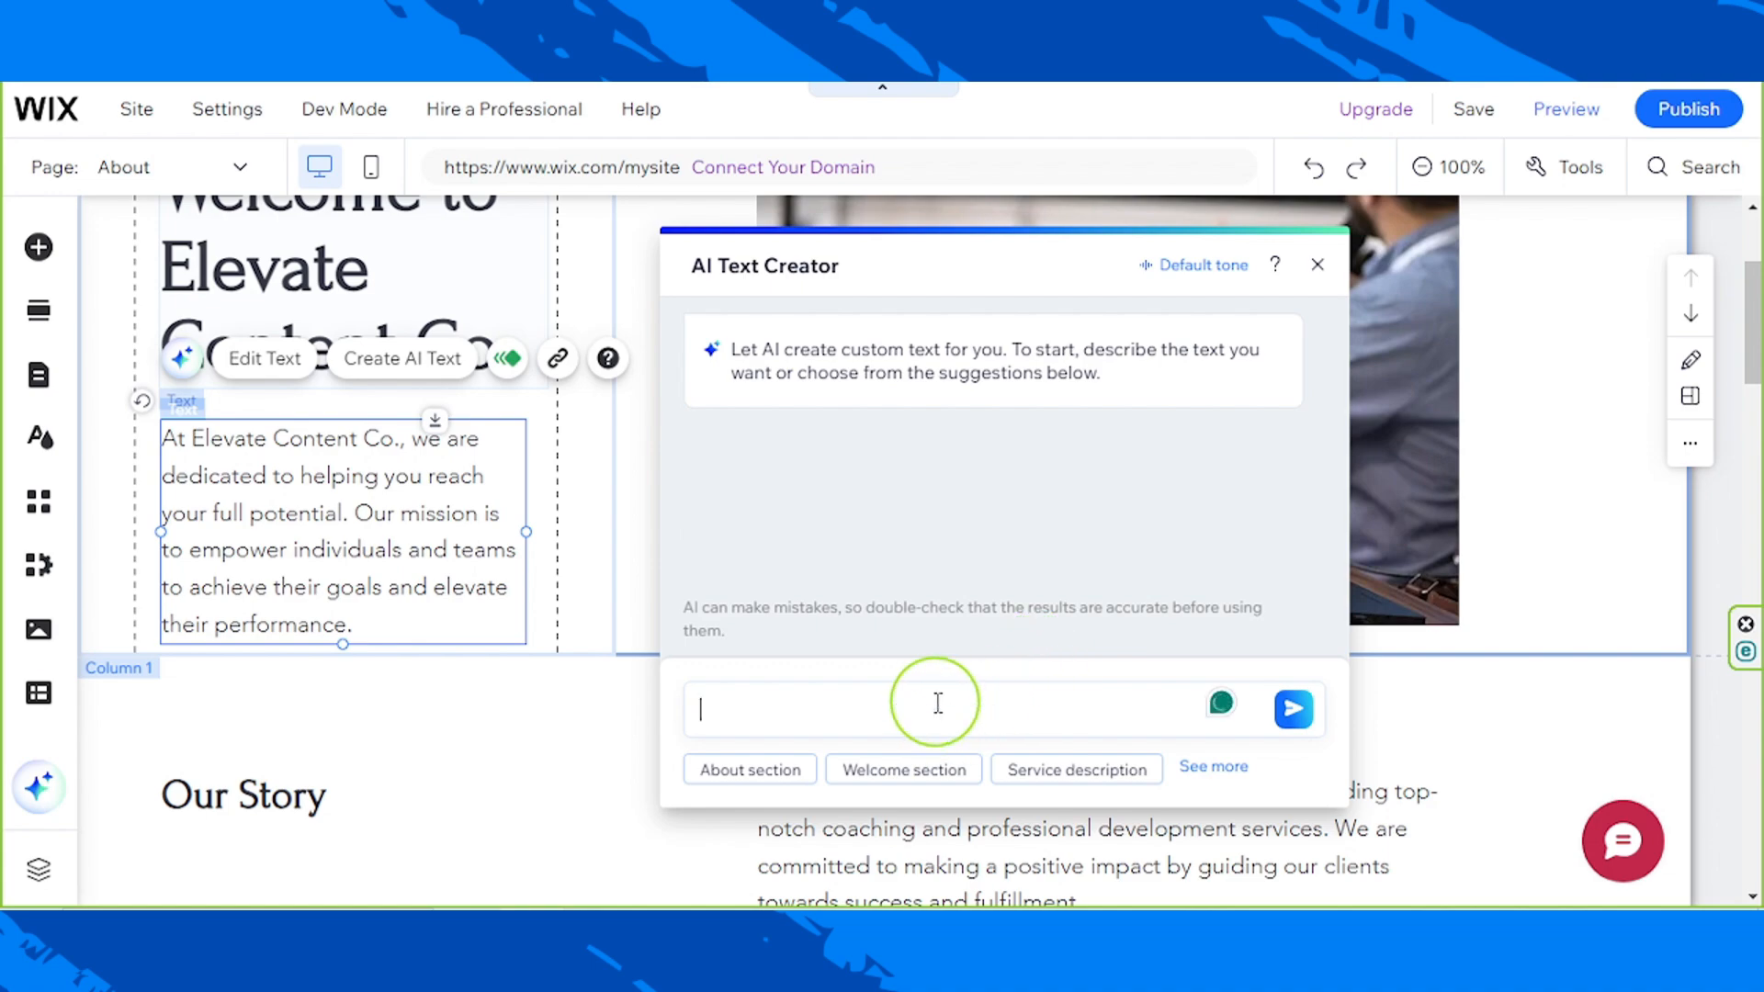
text(We're a team of professional)
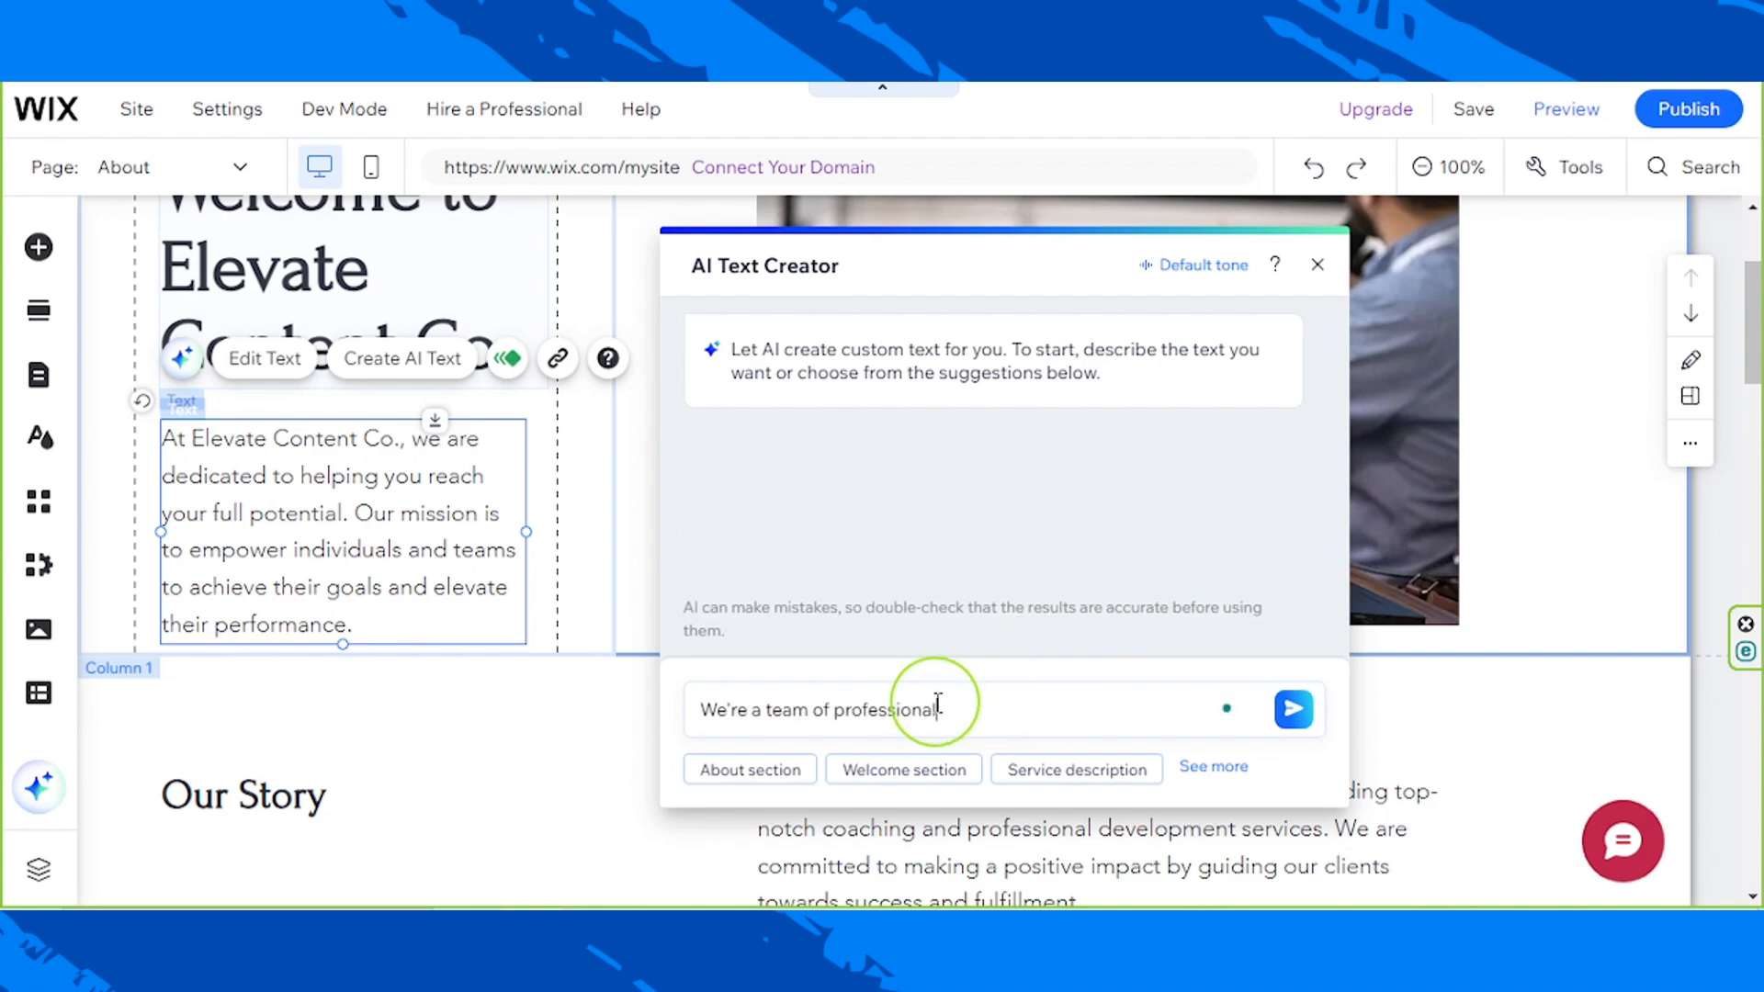
text(s who are experienced in the field of content creation an)
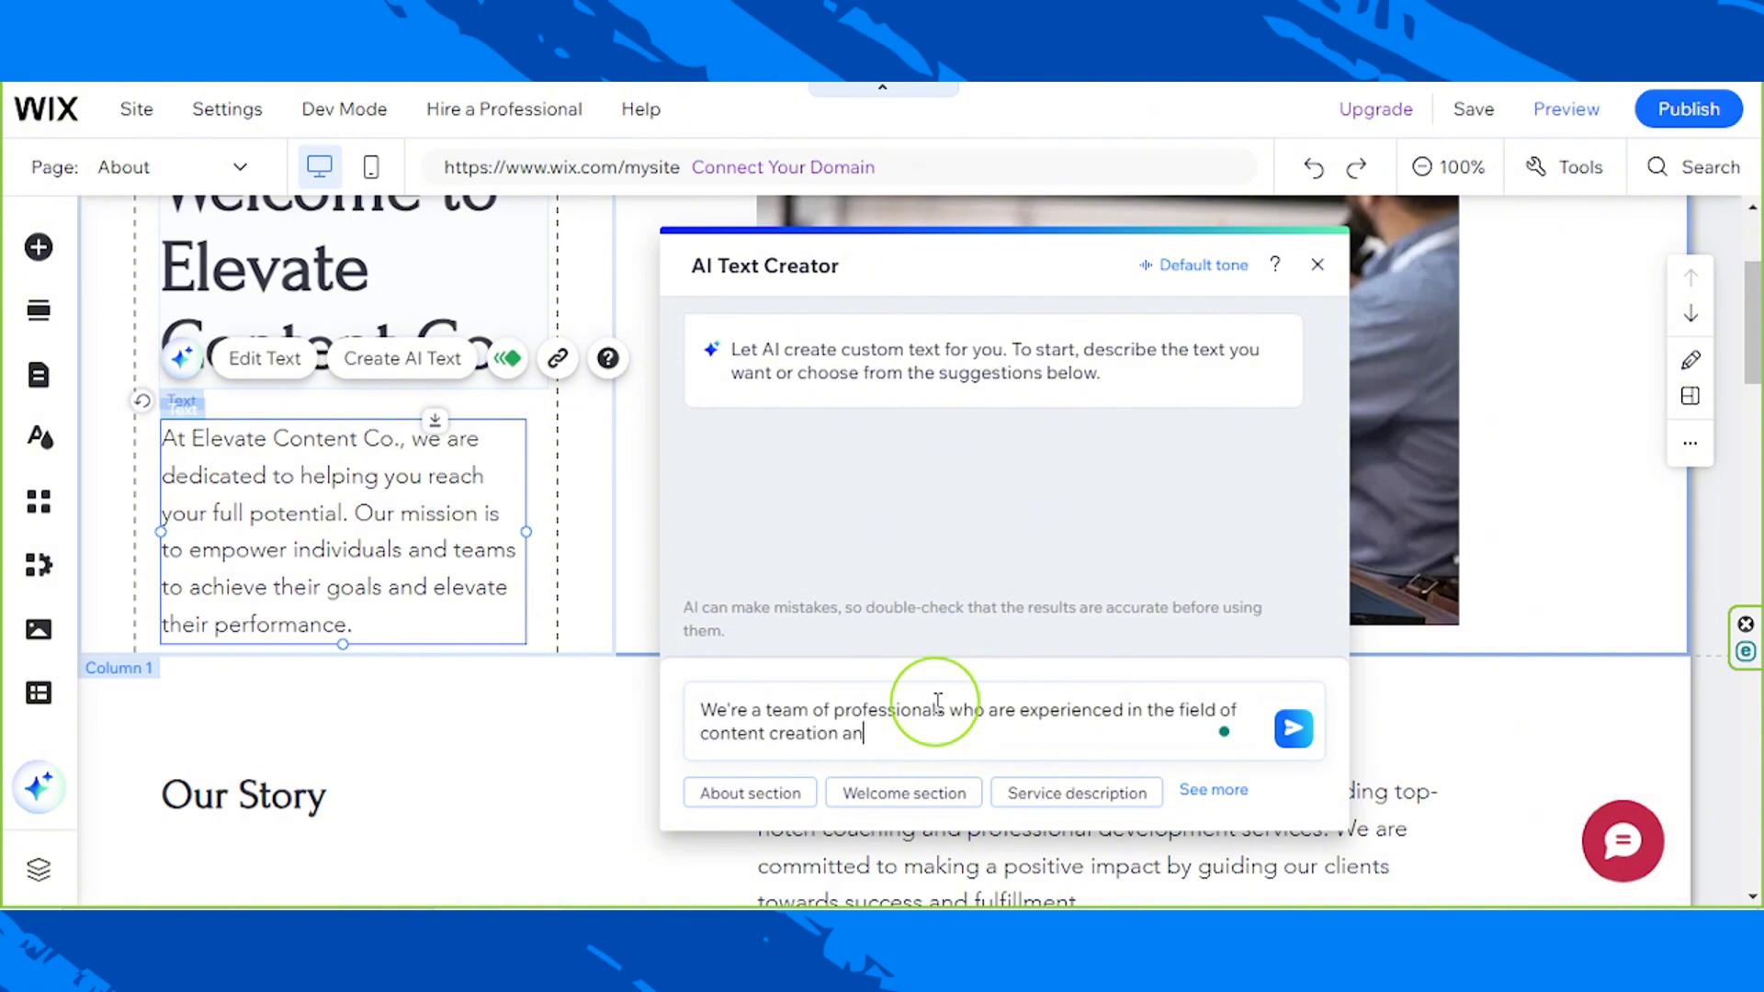
text(d are passionate about sharing our knowledge in )
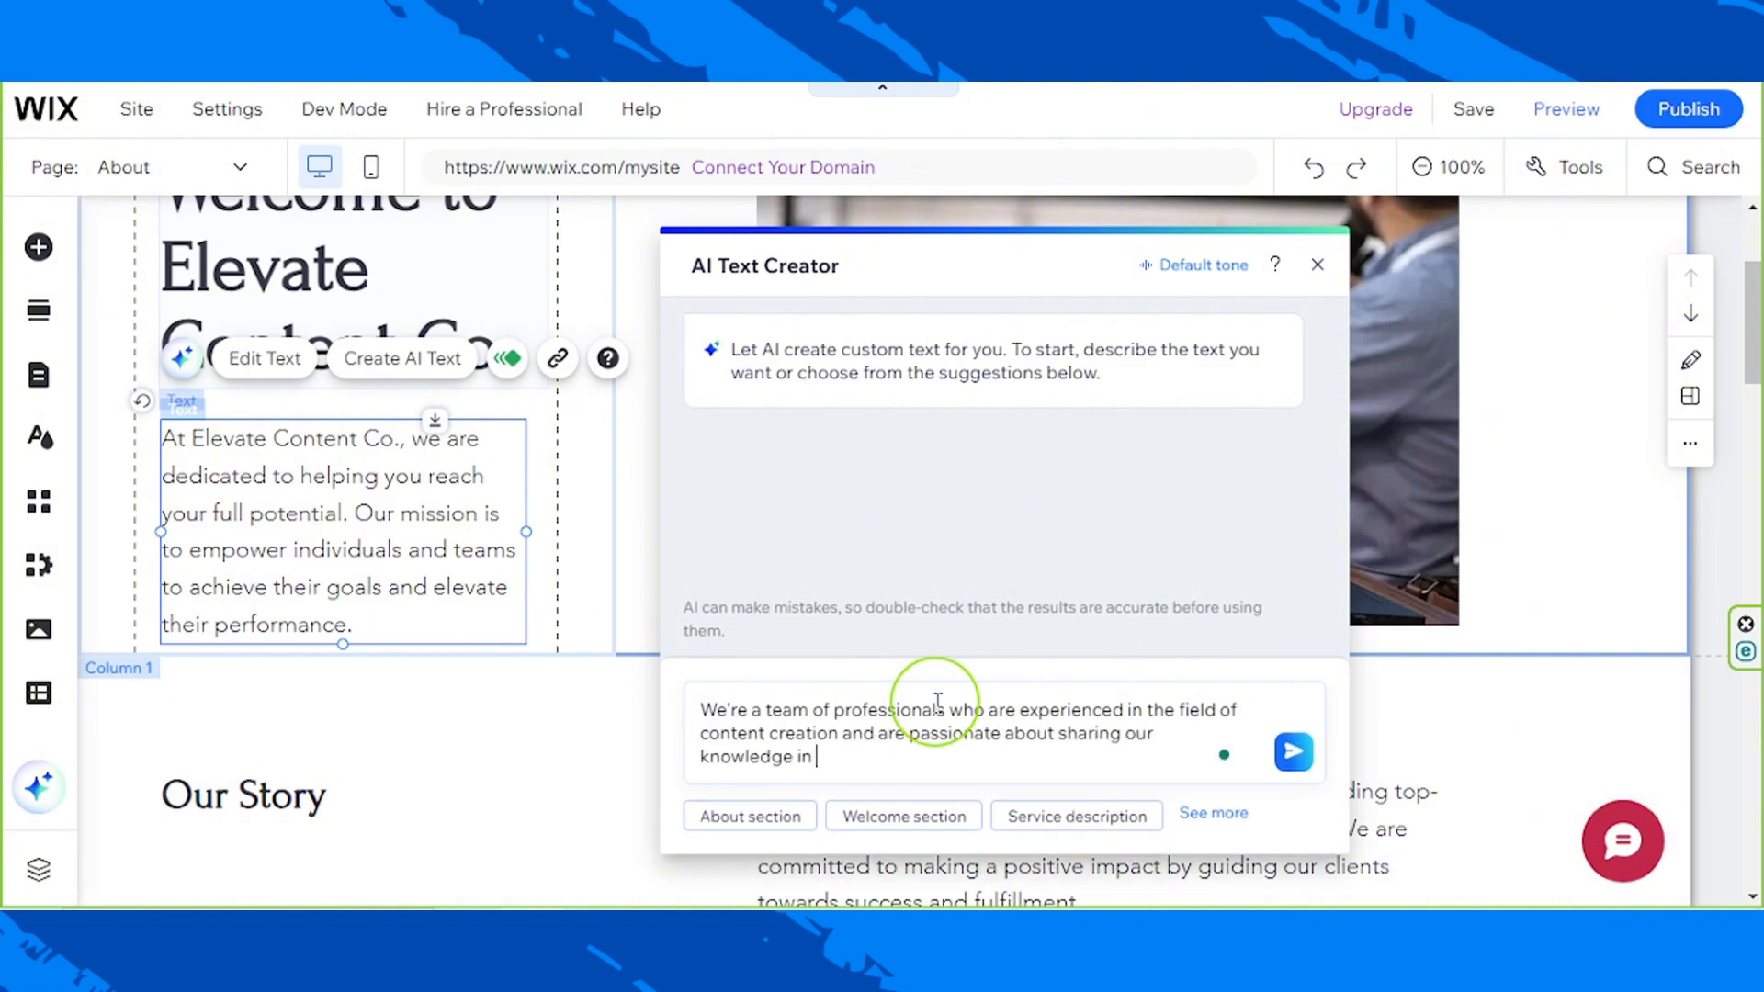
text(content creation to help others succeed in the )
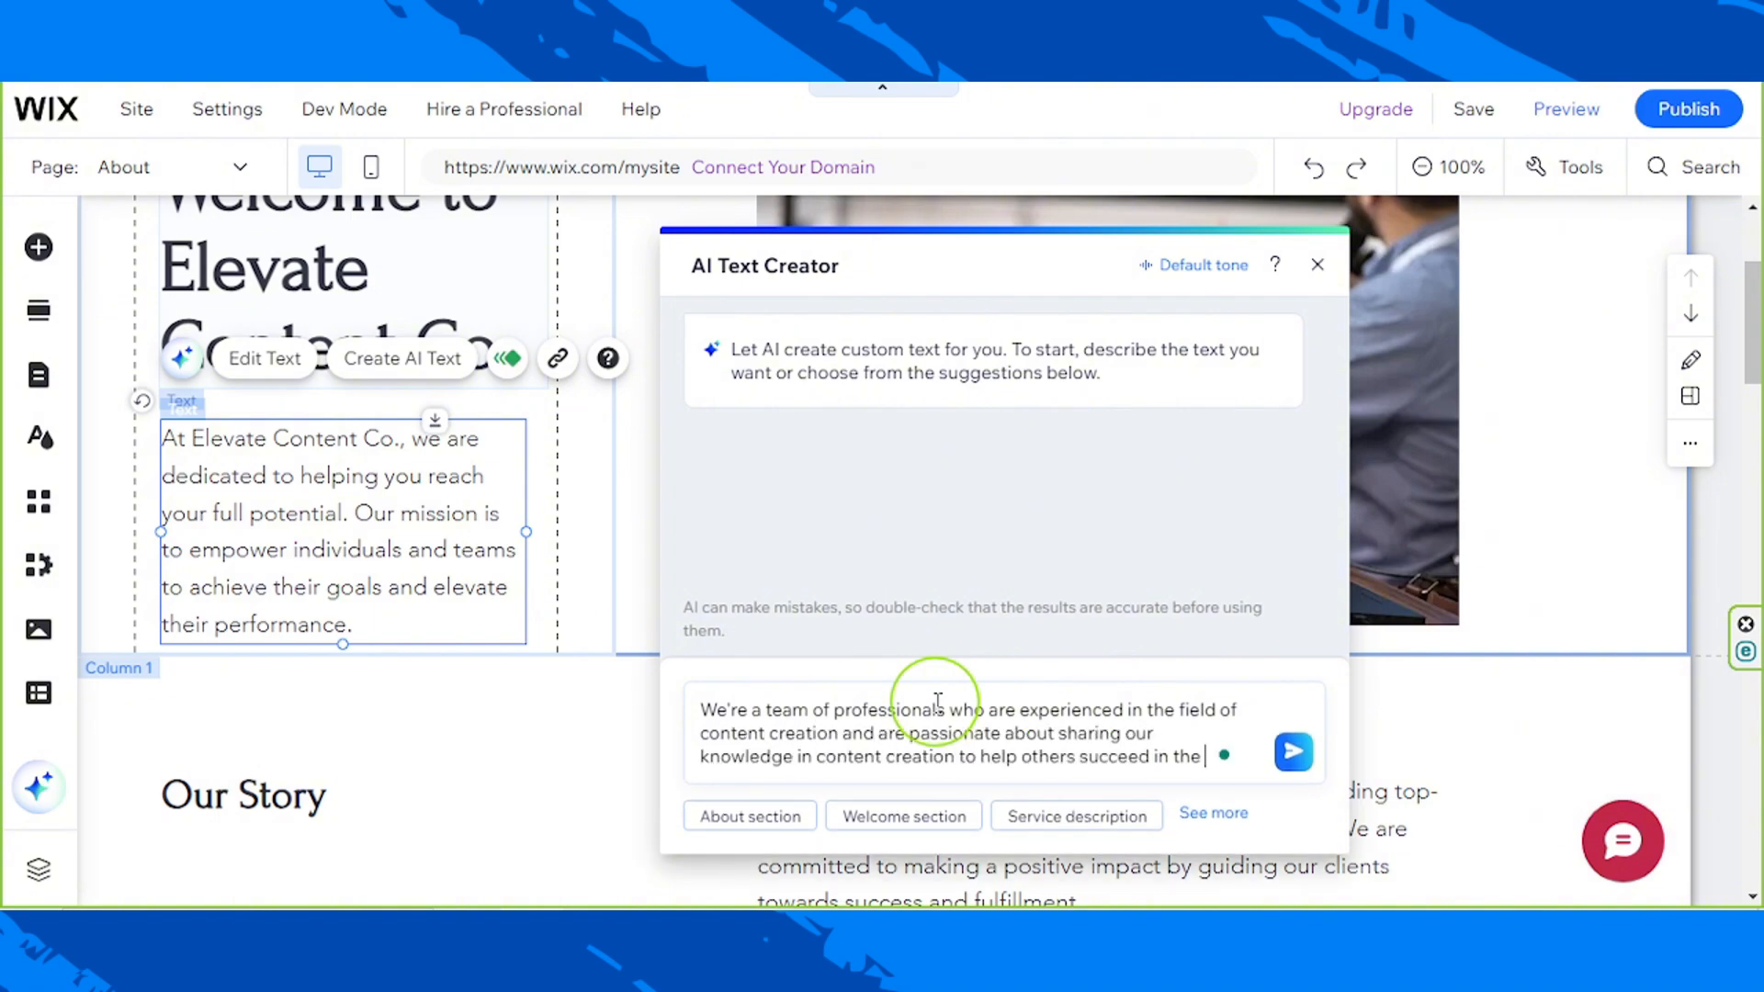
text(industry.)
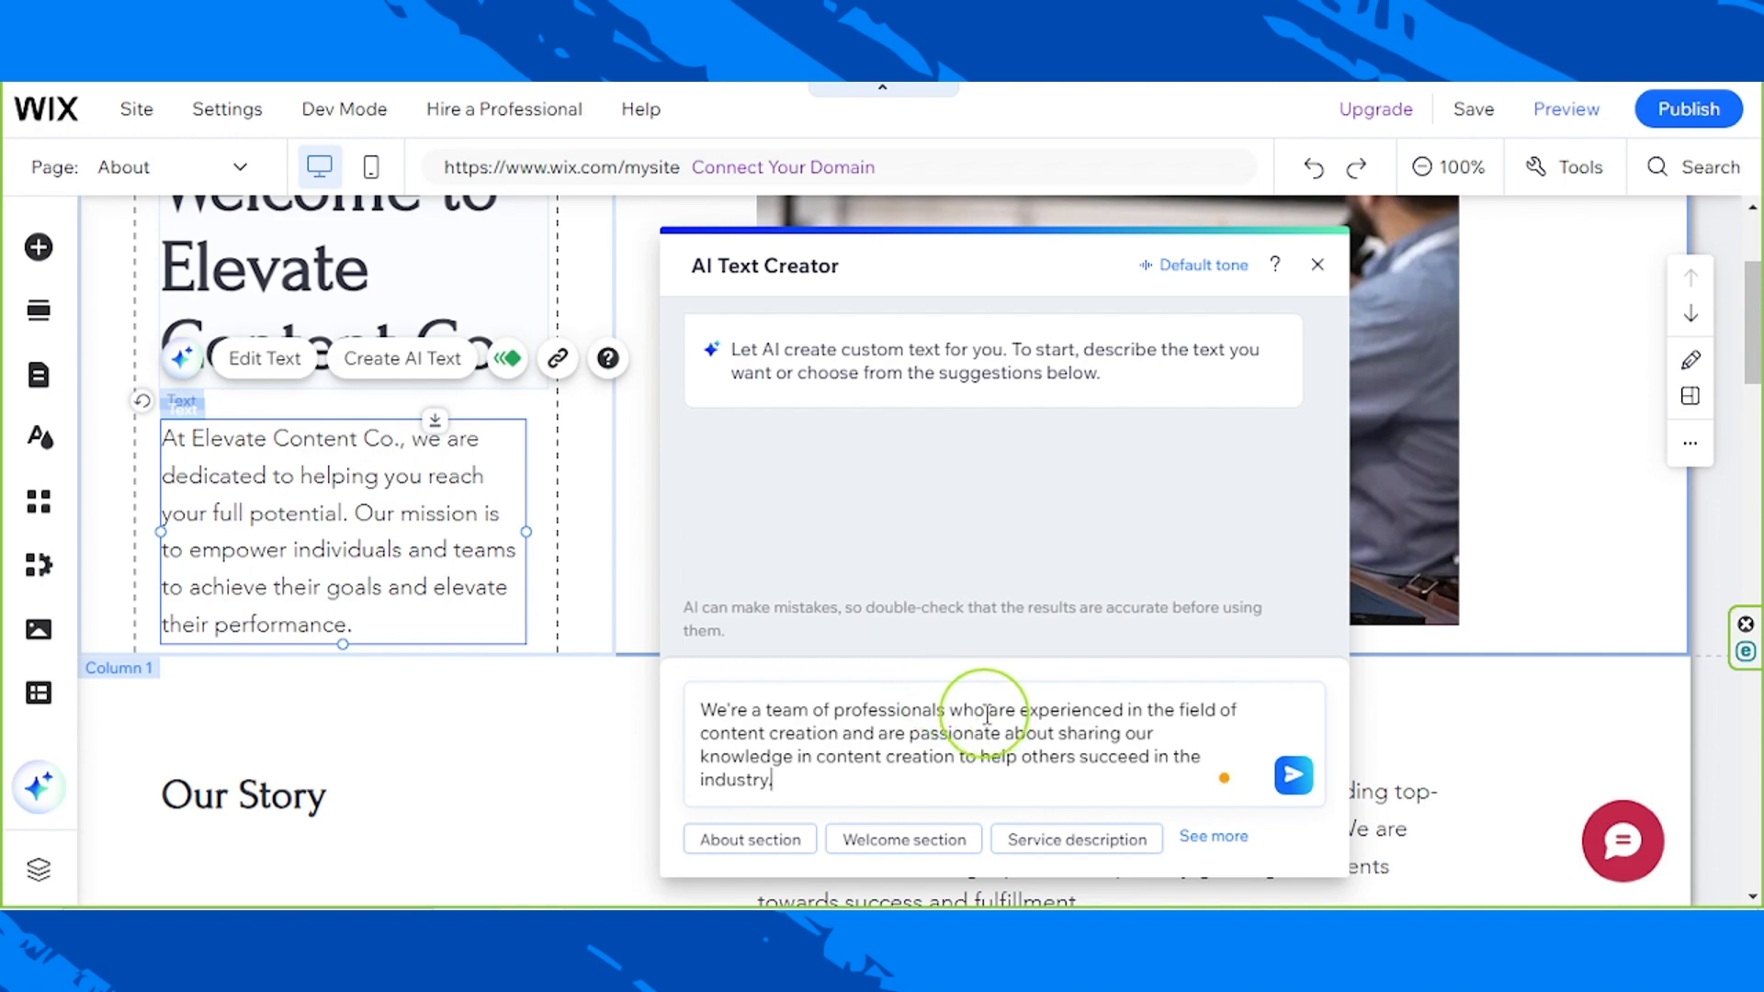
Set the site's tone of voice to Professional in the site information and save it.
click(1193, 266)
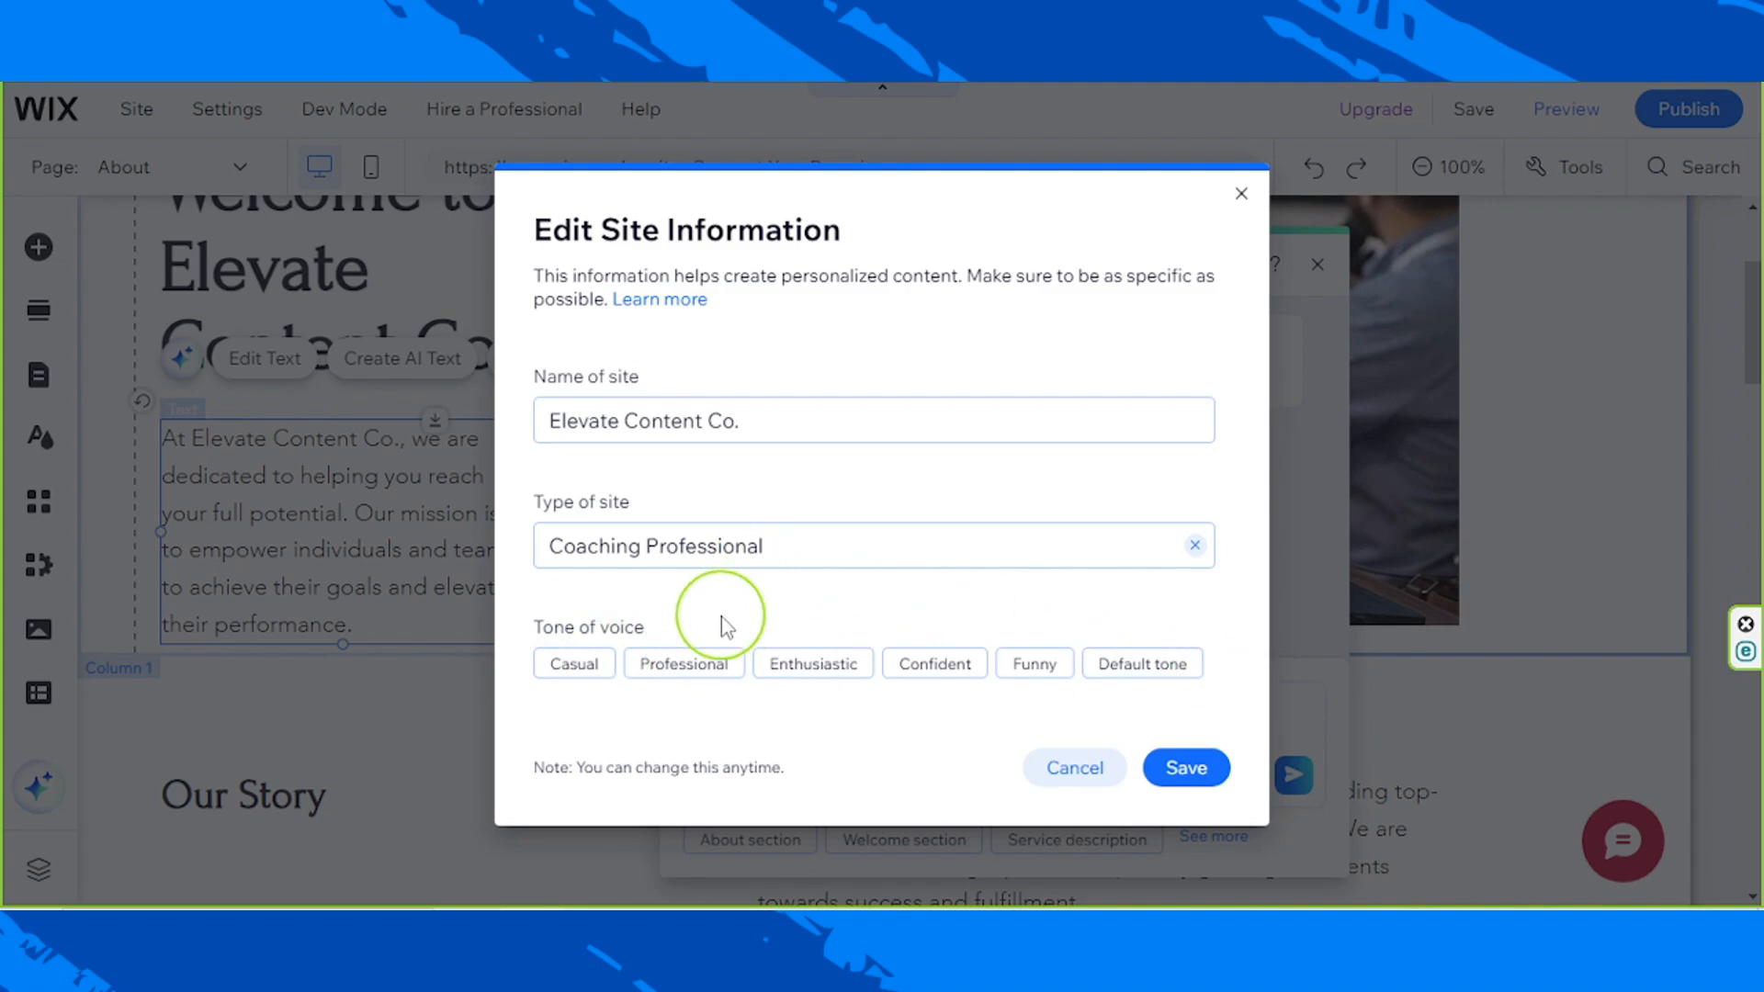
click(719, 670)
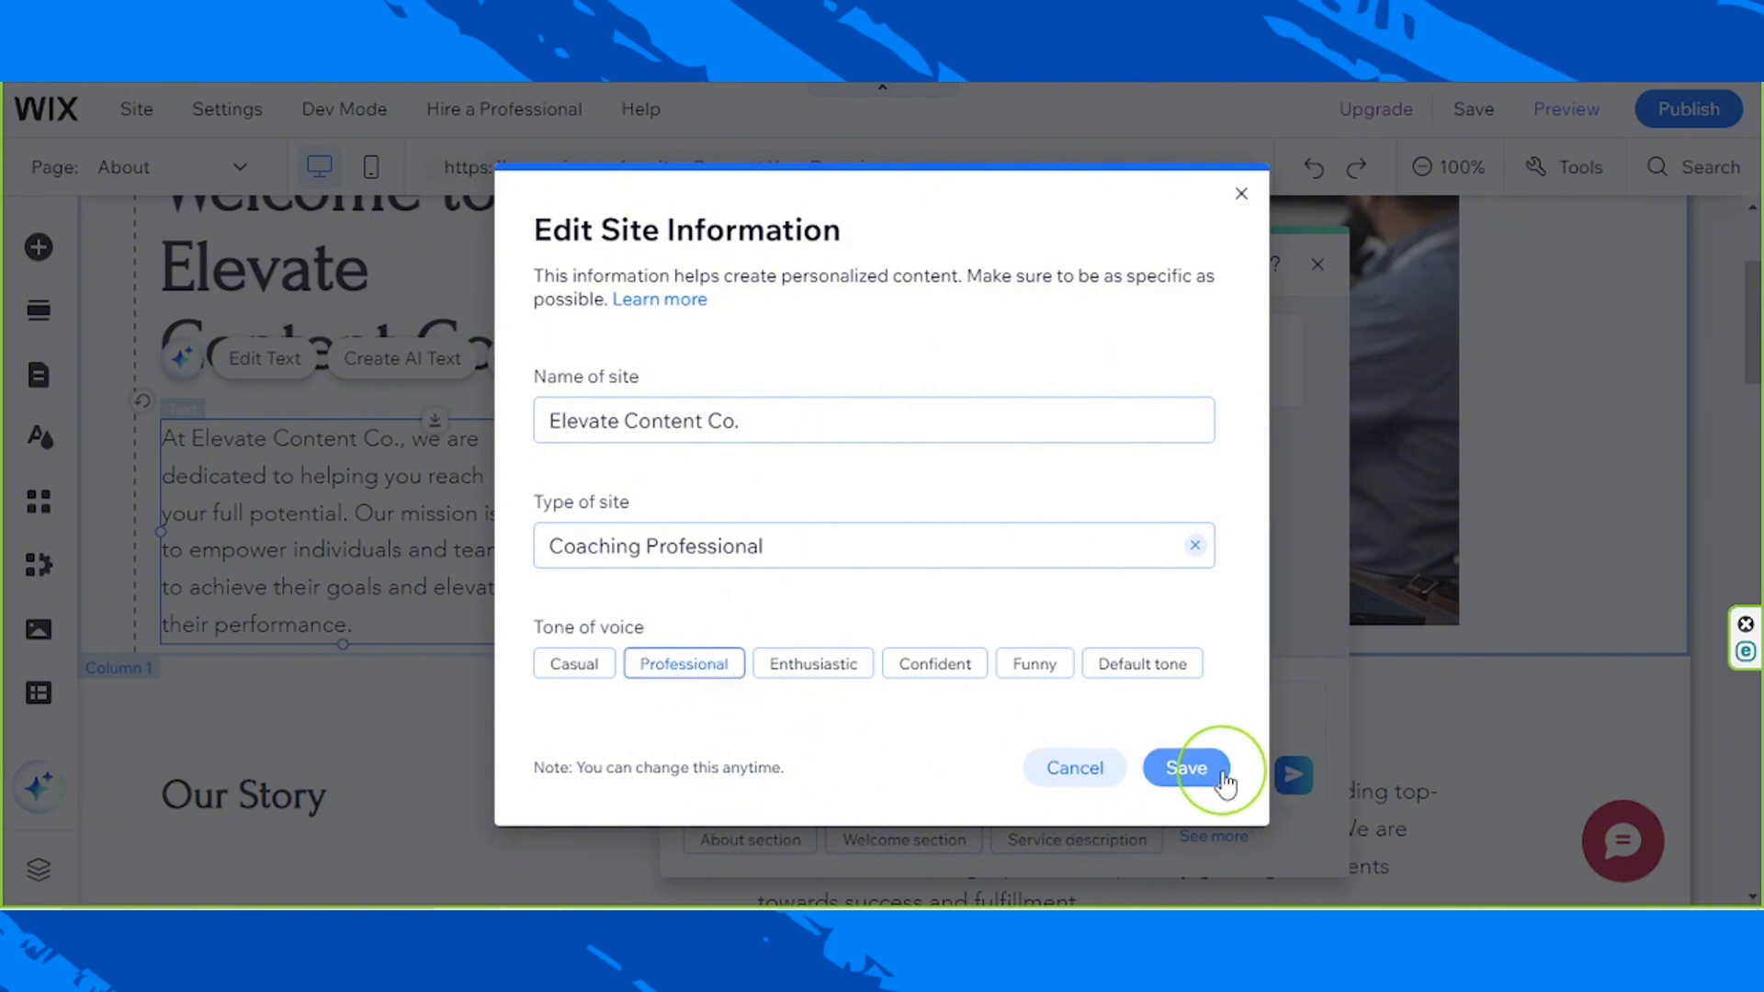
click(1226, 781)
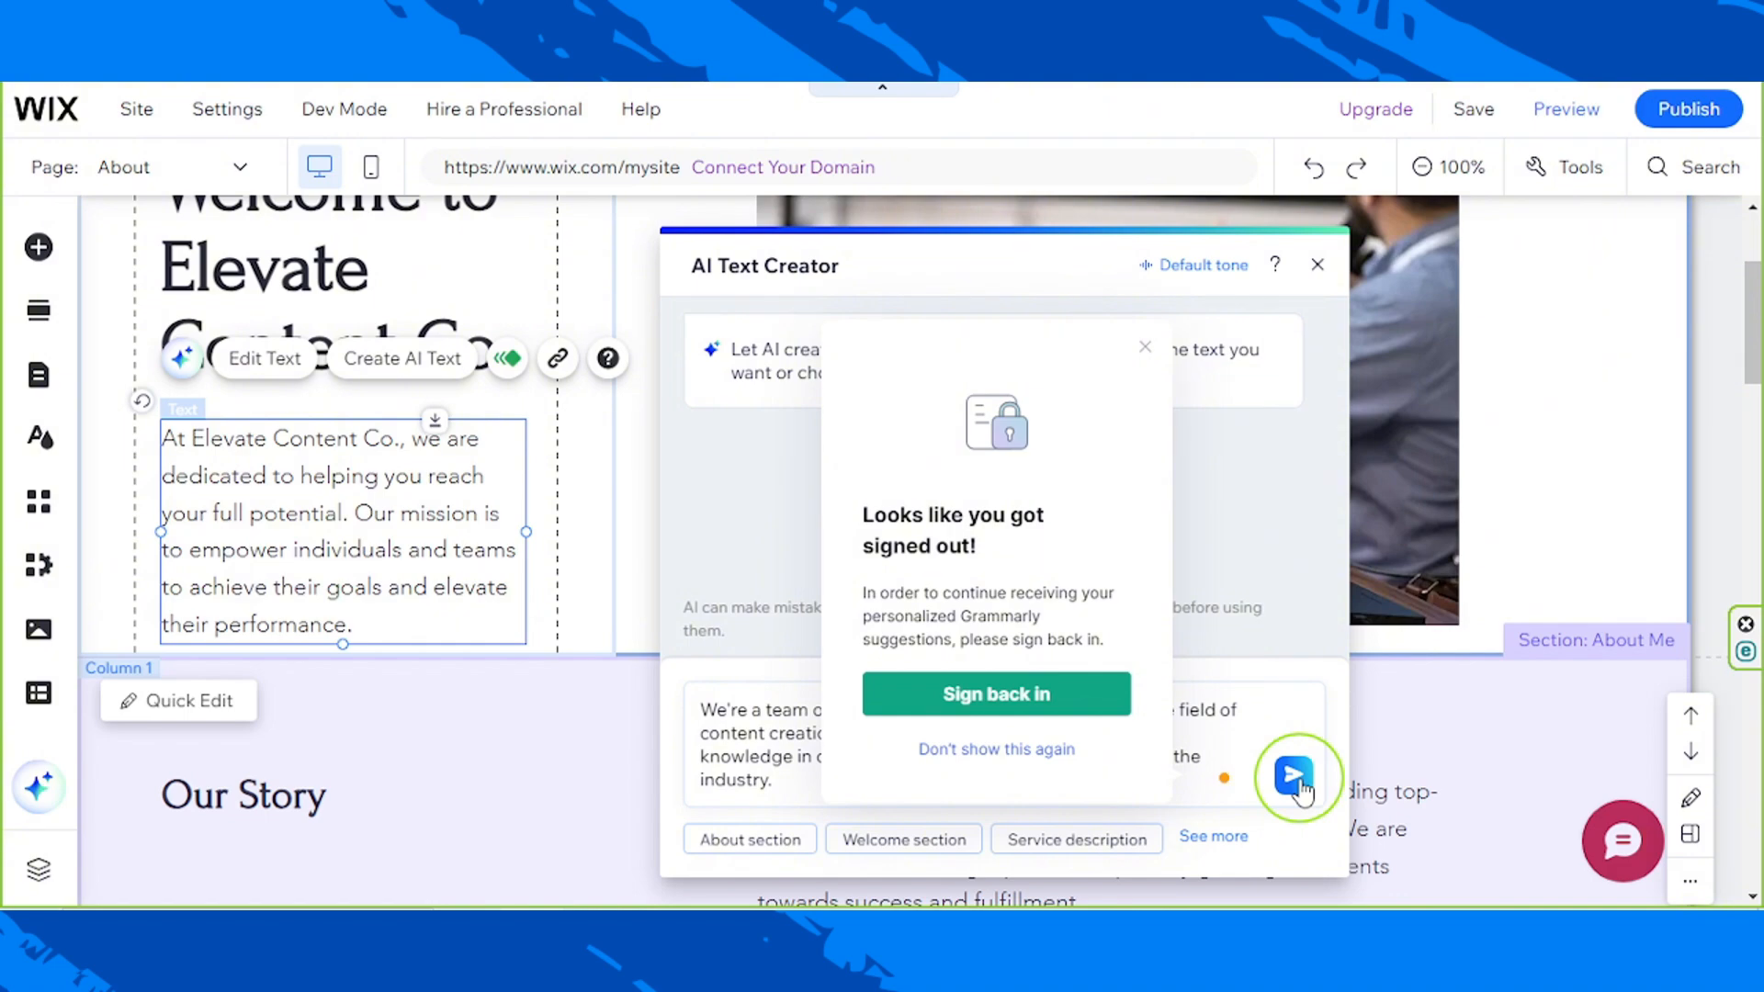
Generate text from the team description, review the reply and show all the available rewriting options.
click(1295, 778)
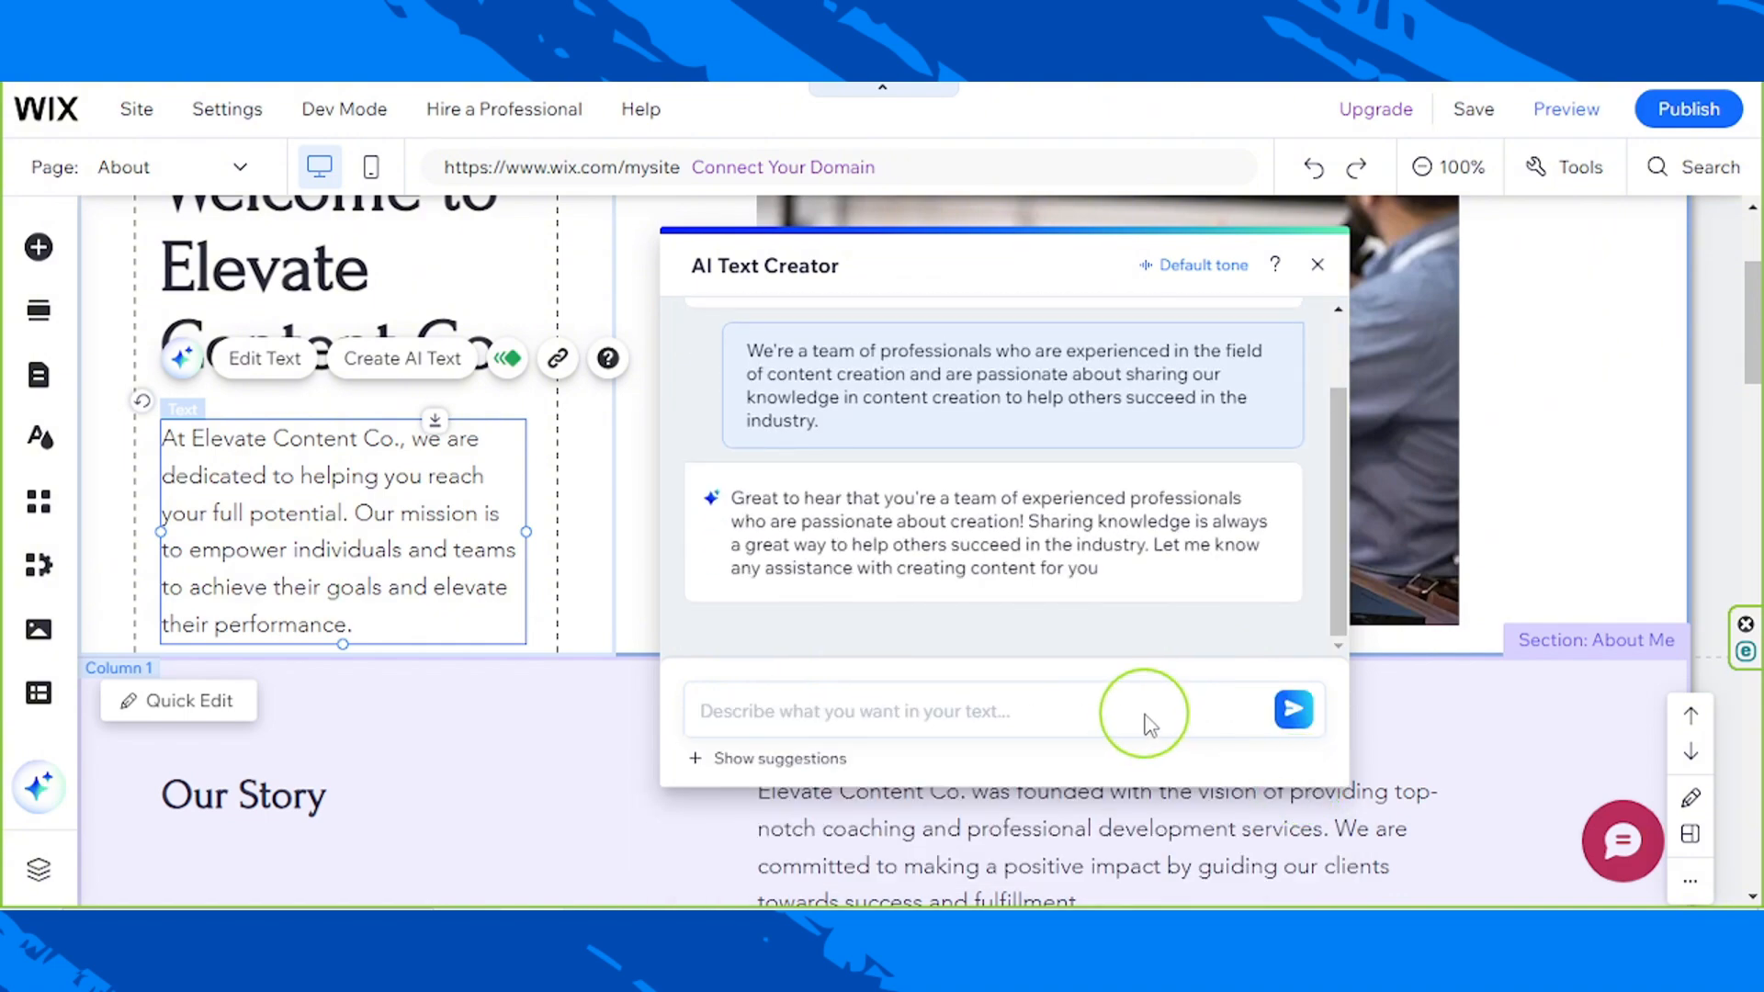
scroll(1126, 607, up, 3)
scroll(1123, 596, down, 3)
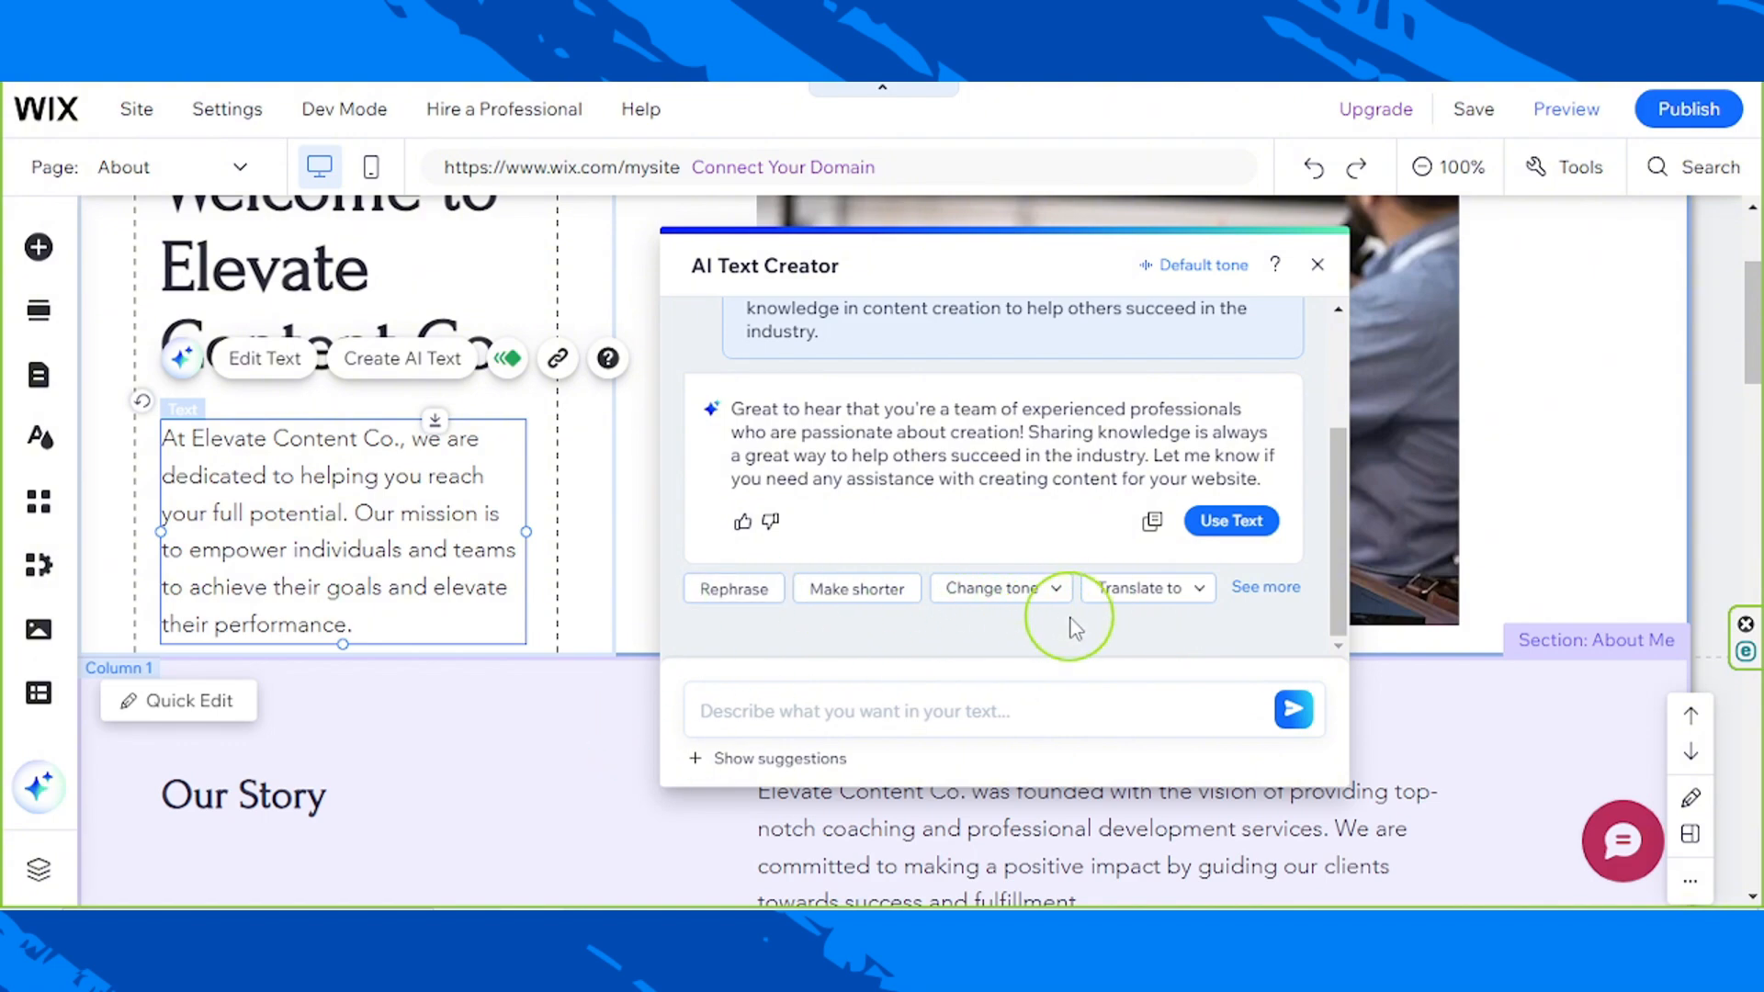
click(1259, 589)
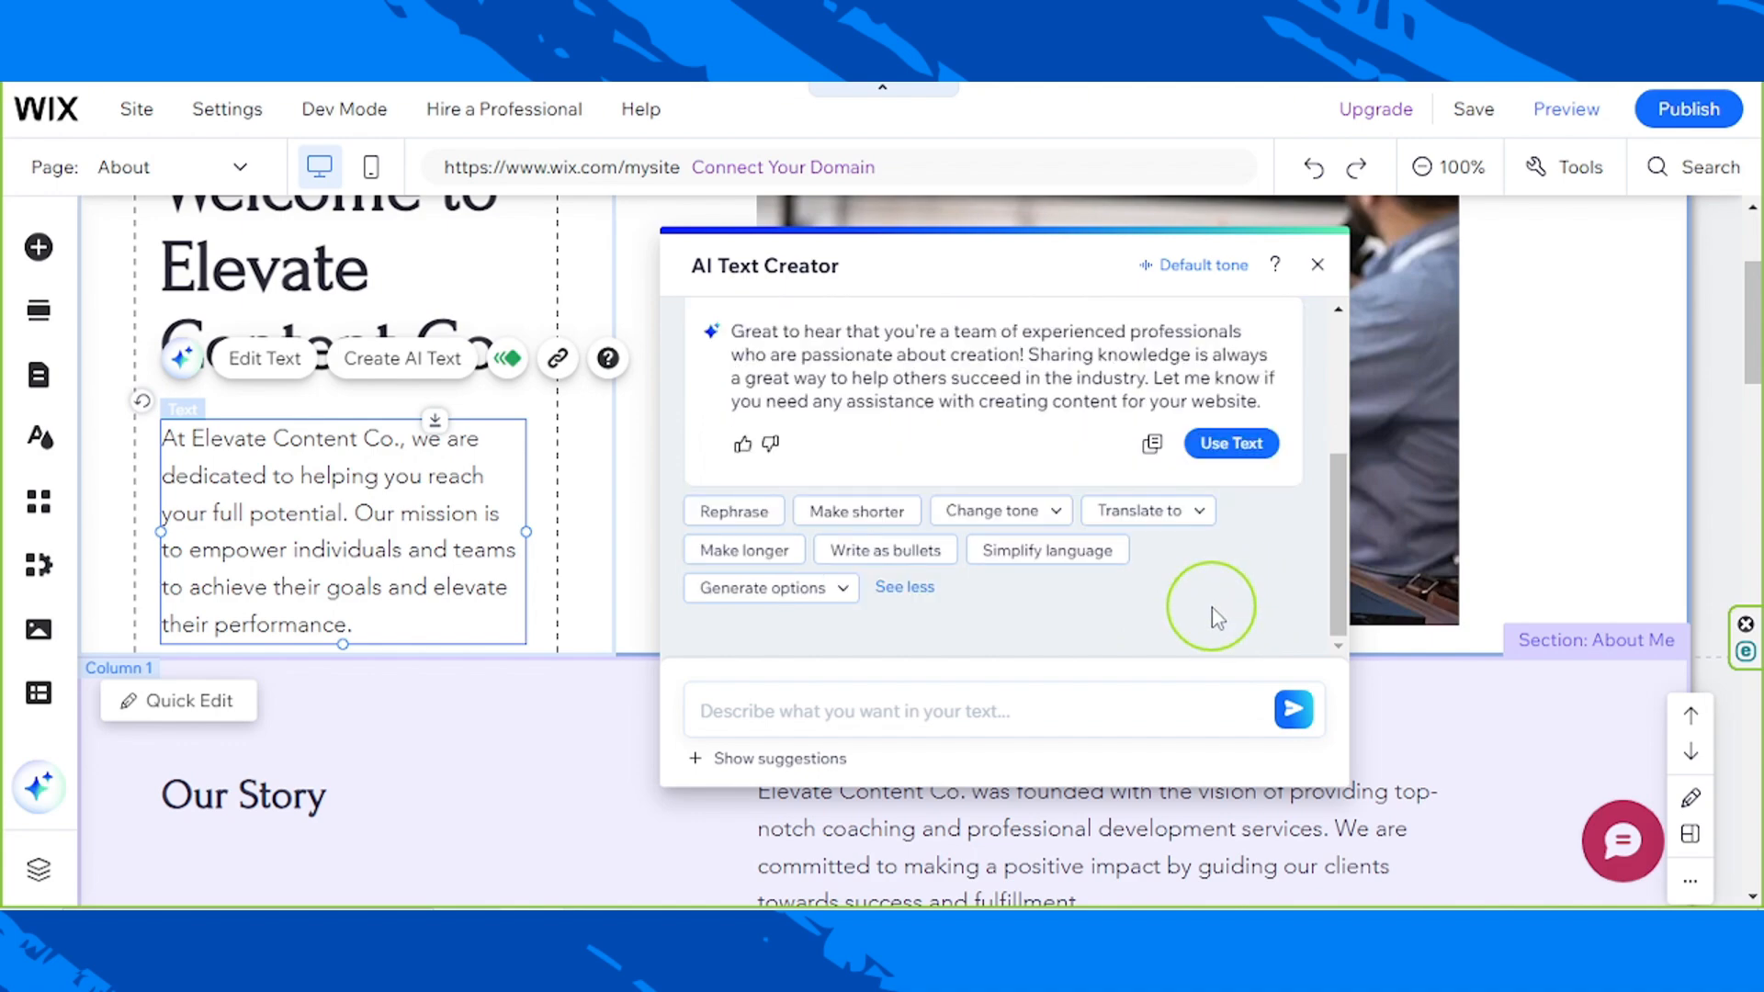
scroll(996, 583, up, 3)
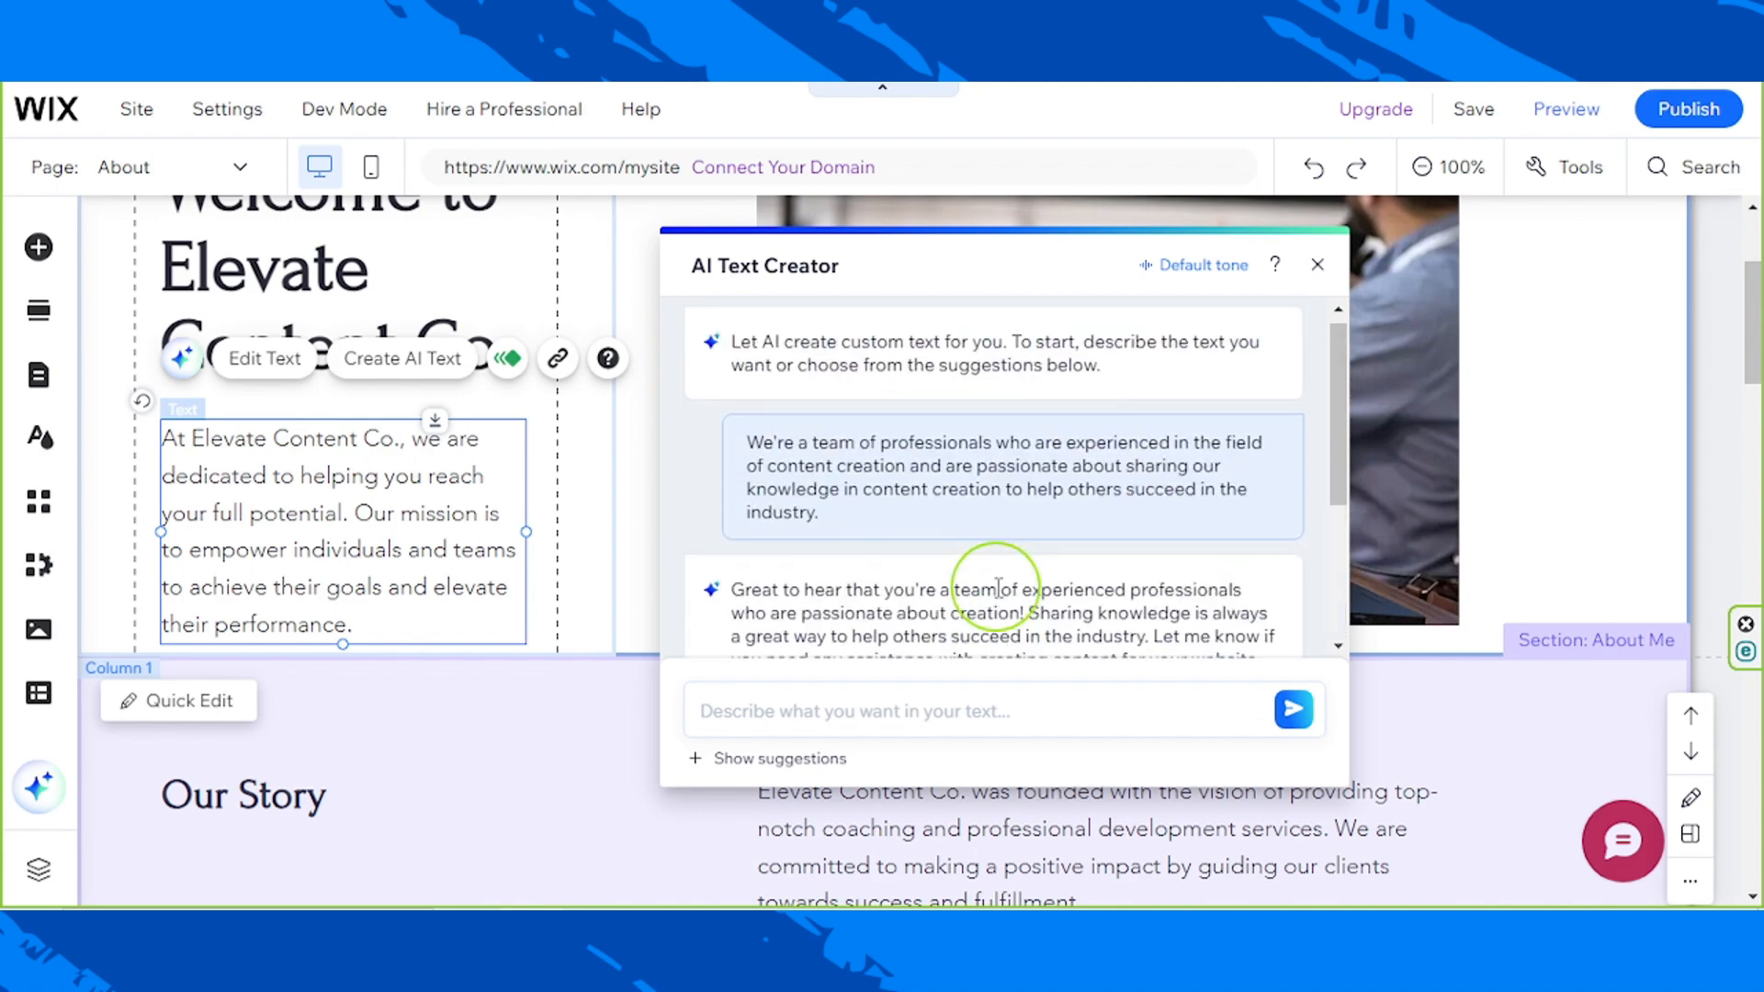
scroll(996, 575, down, 2)
scroll(882, 510, up, 2)
Copy the previously sent team description from the conversation and reuse it as the draft of a new prompt.
drag(864, 538, 777, 446)
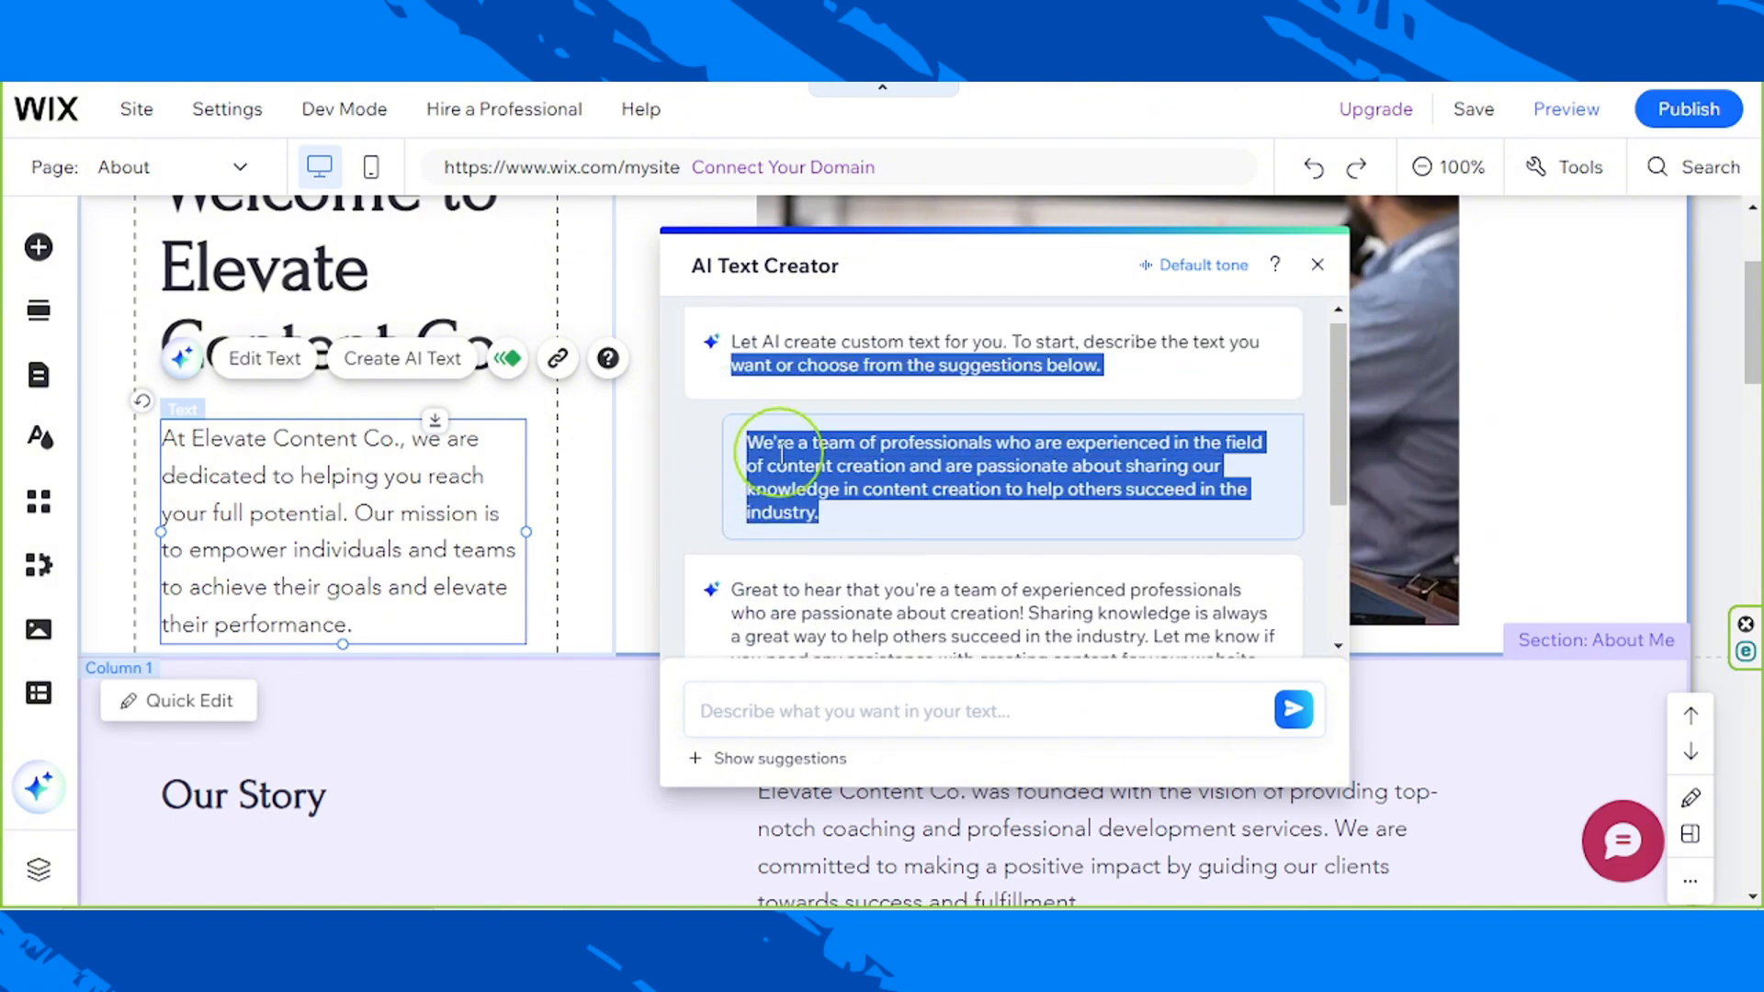
click(746, 450)
drag(832, 512, 748, 441)
key(ctrl+c)
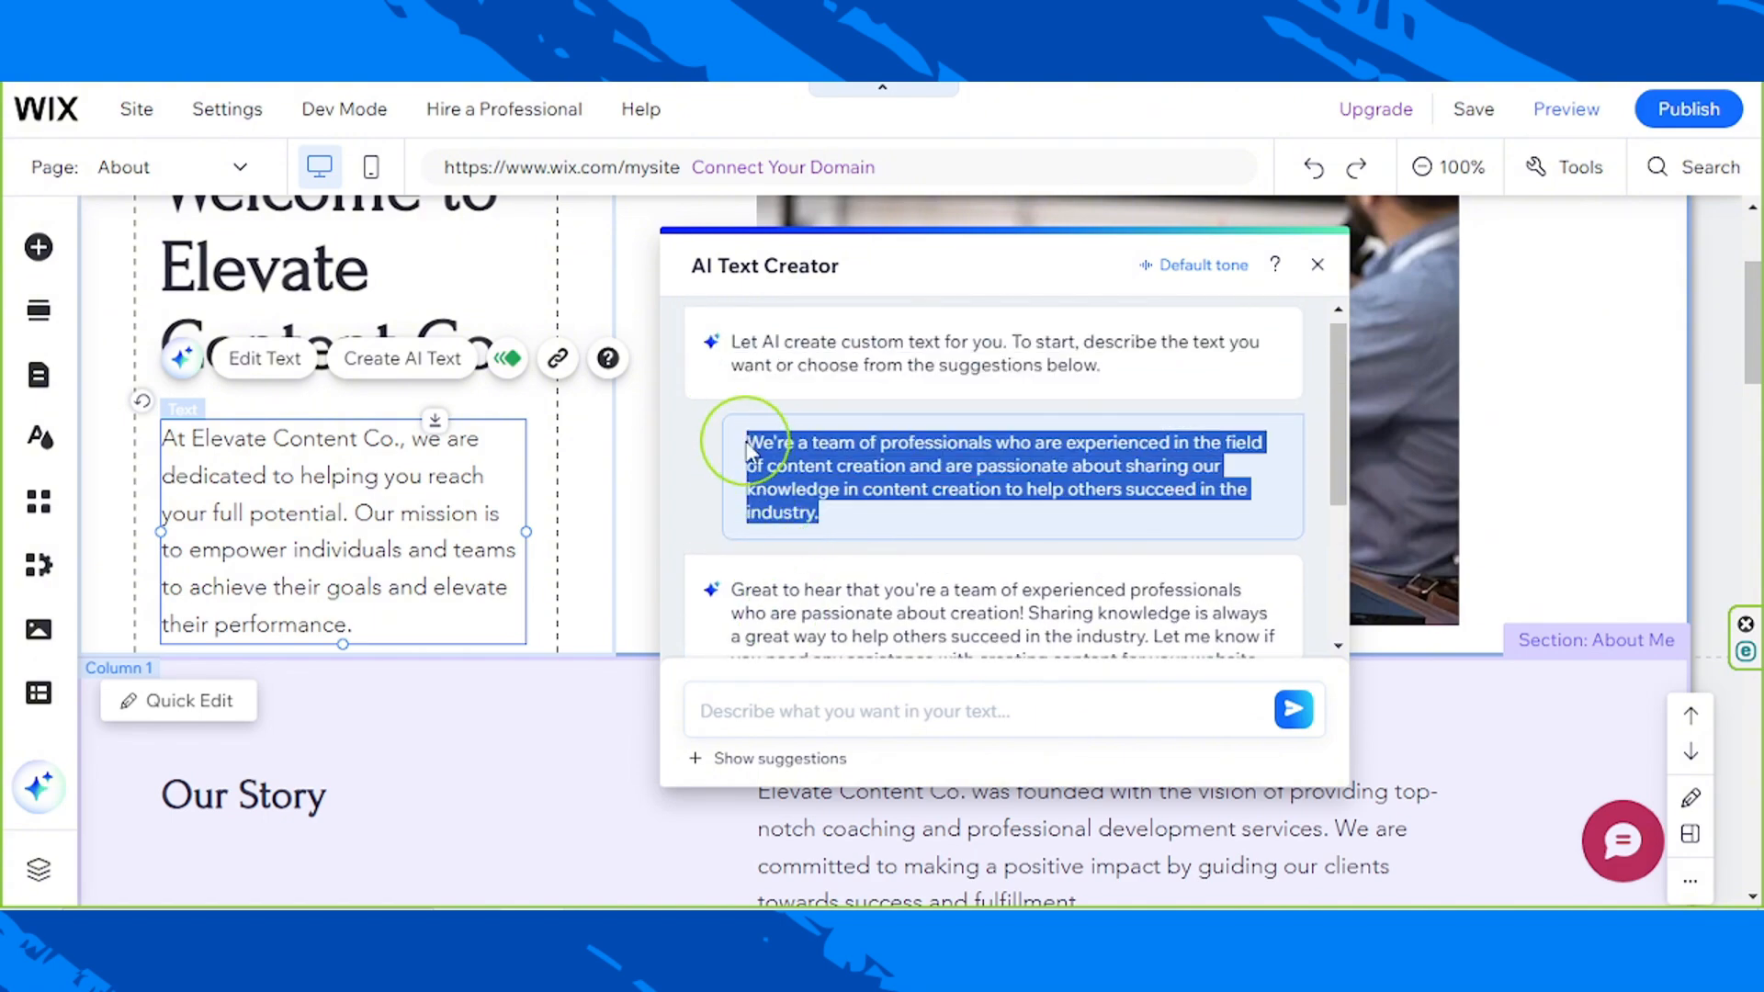
click(949, 708)
key(ctrl+v)
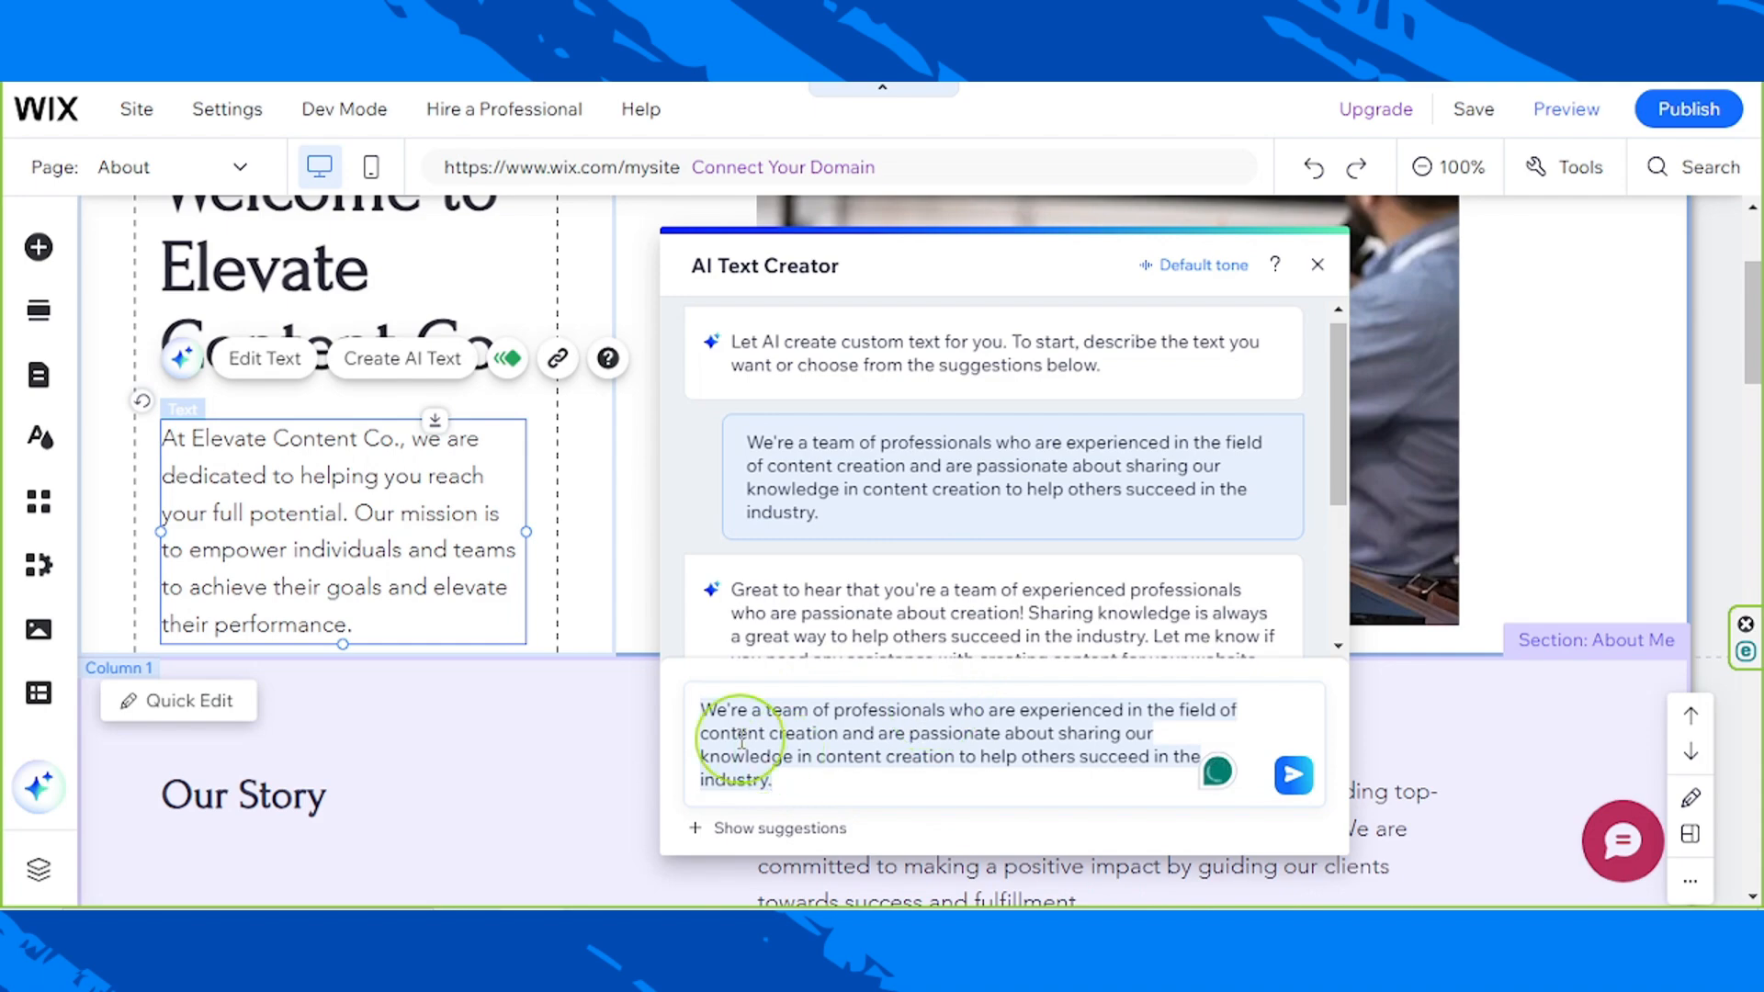
scroll(859, 611, down, 3)
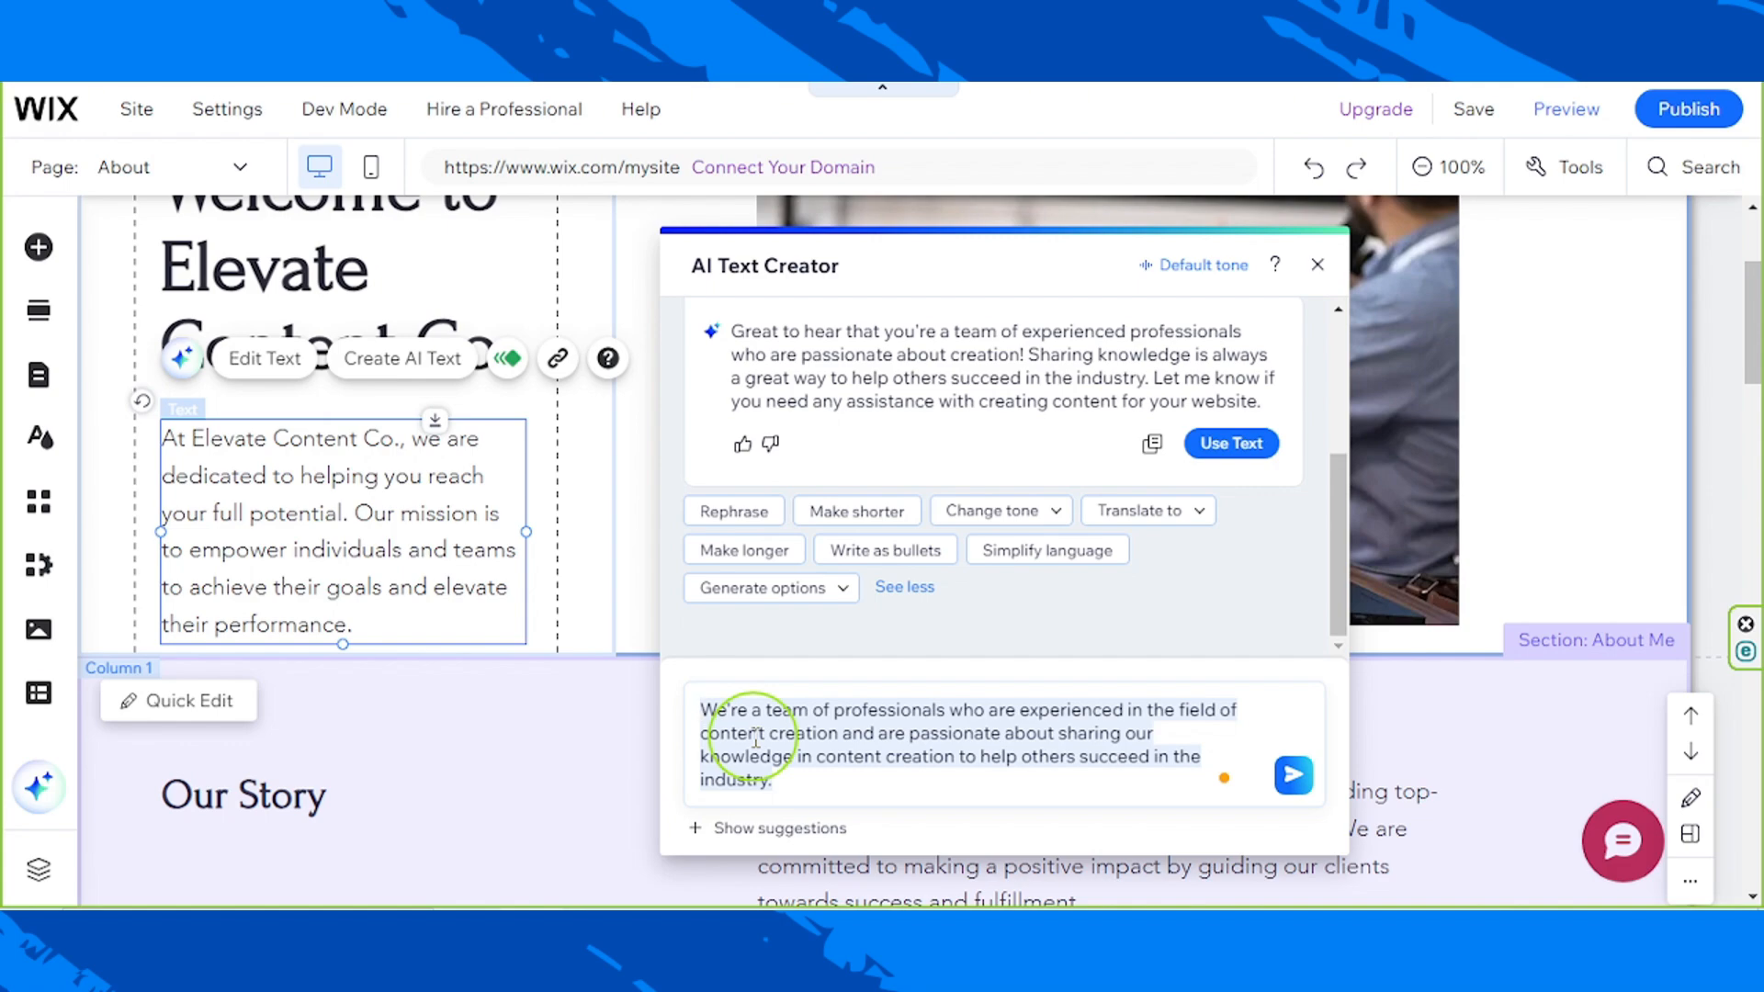
Reword the prompt to begin "Create an introductory paragraph about a team of professionals" and change "our knowledge" to "their knowledge".
text(Create an introductory paragraph ab)
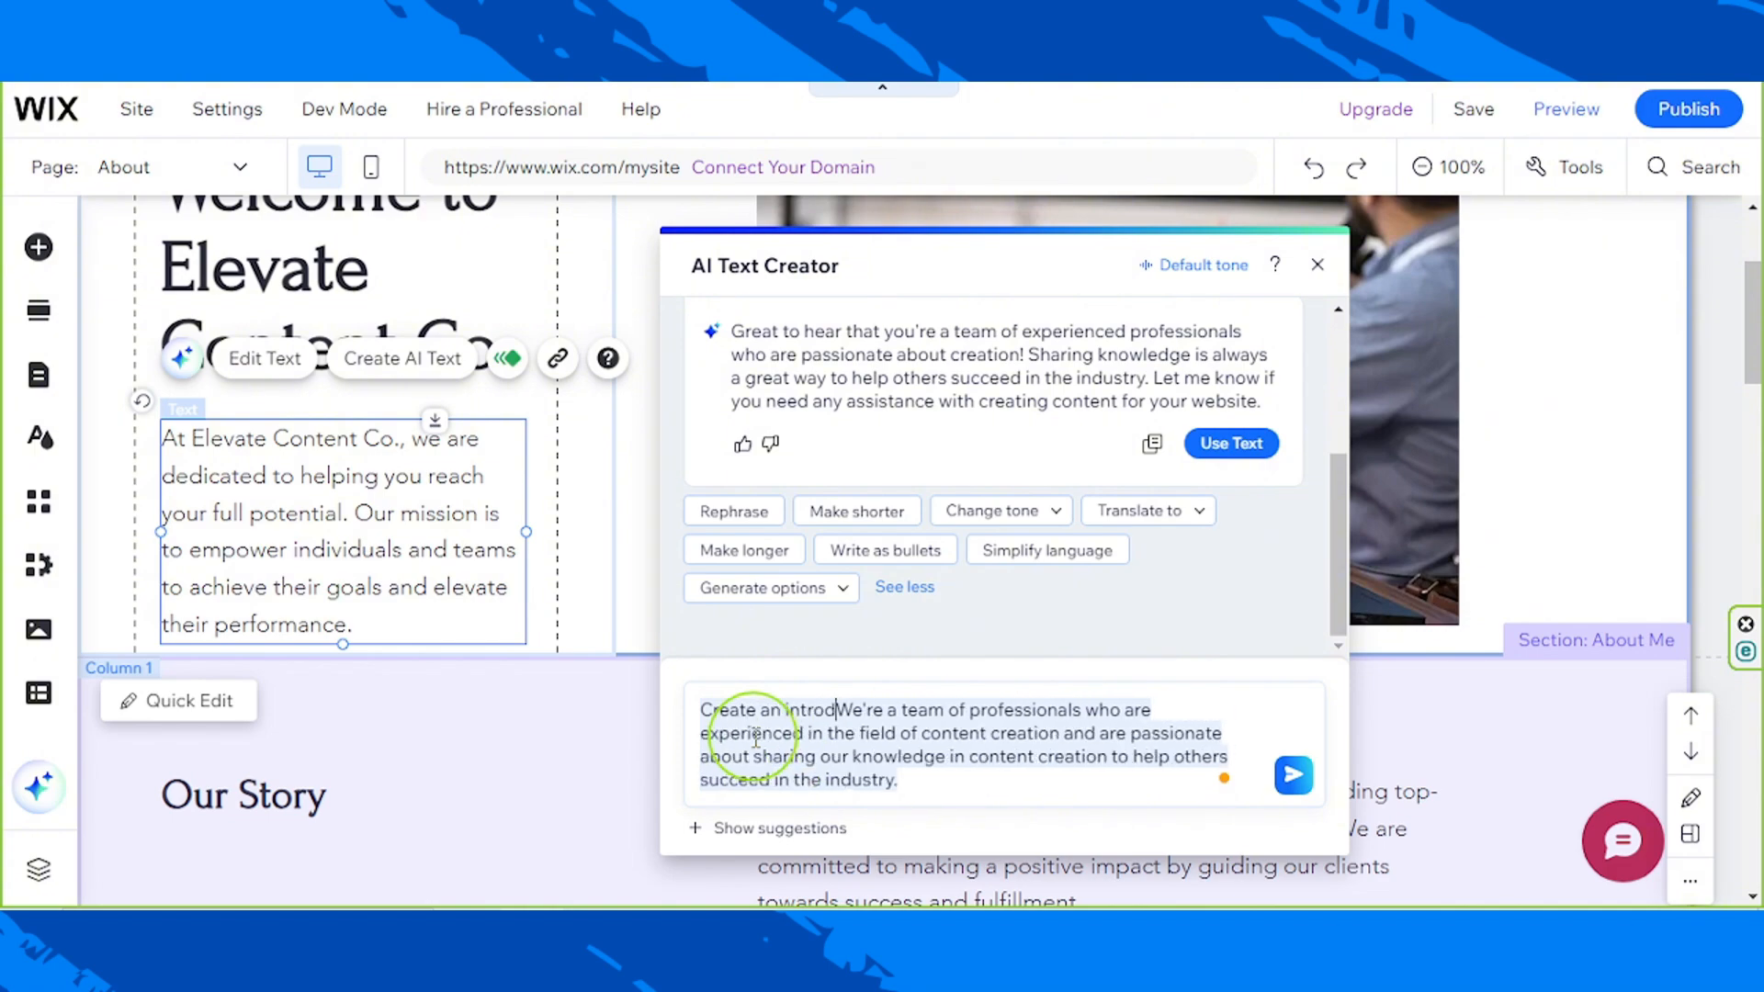
text(out =)
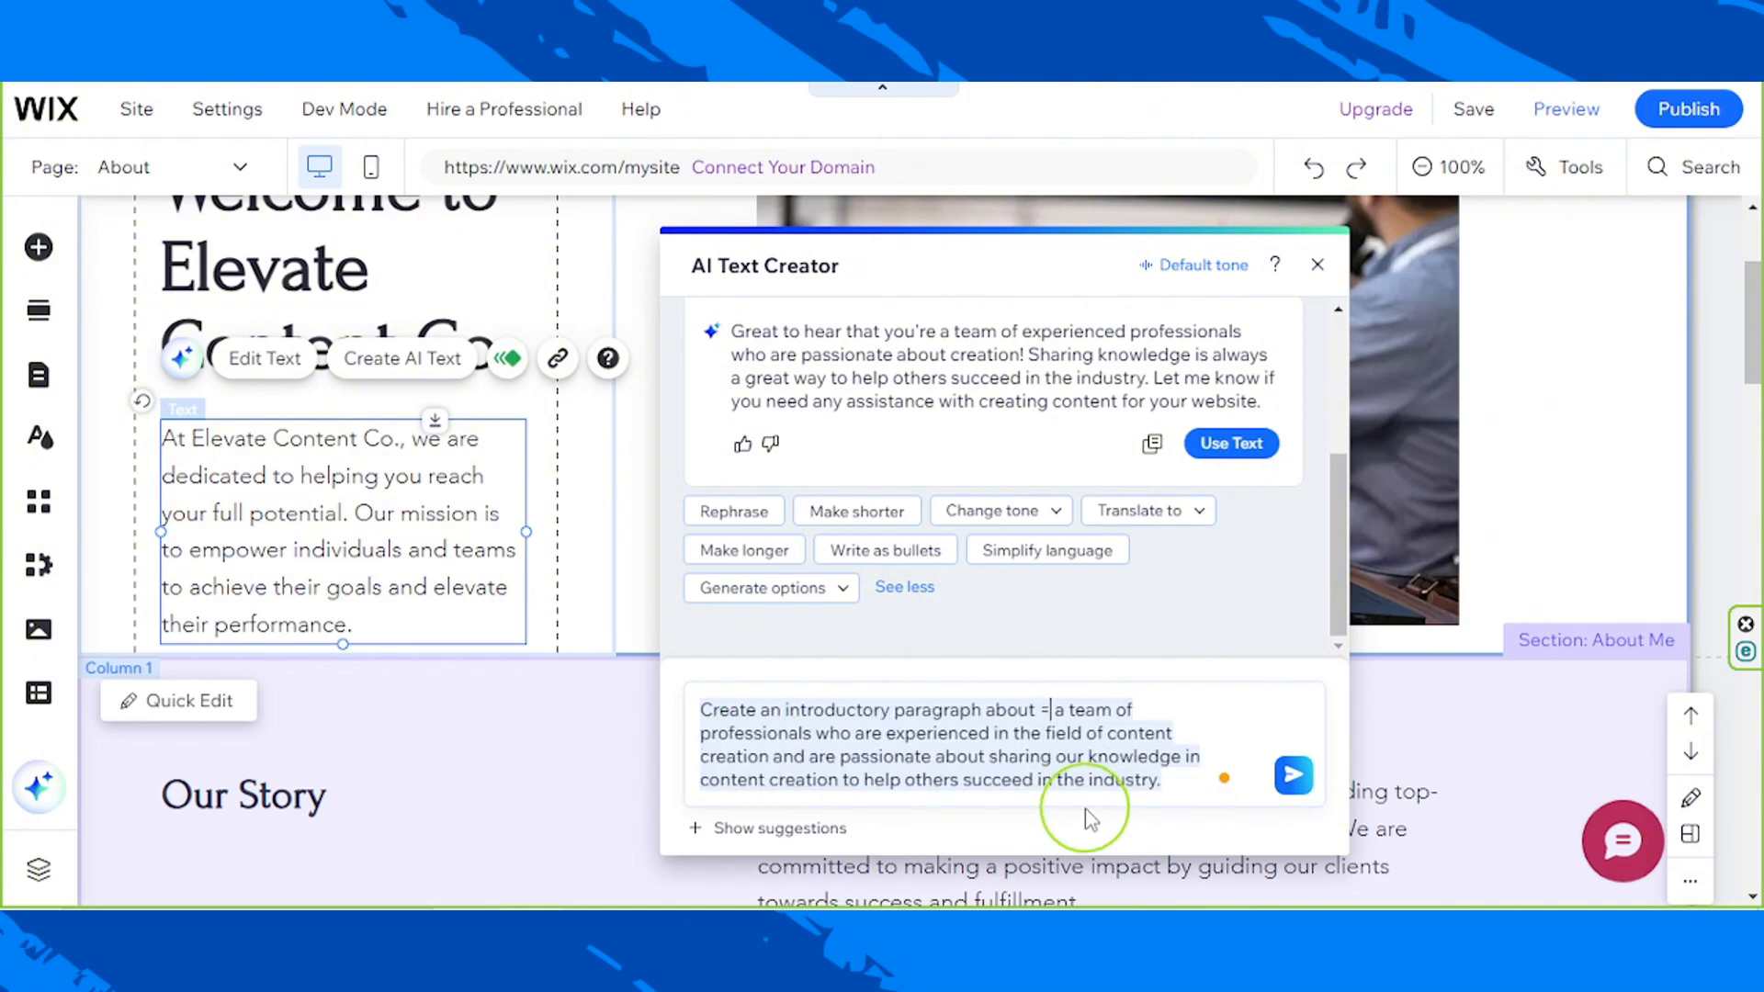
key(Delete)
key(Delete)
key(Delete)
key(Delete)
key(Delete)
double_click(930, 762)
text(their)
Add the instruction "Write it in first-person point of view plural." at the prompt's end and generate the text.
click(1154, 783)
key(Return)
key(Return)
text(Wr)
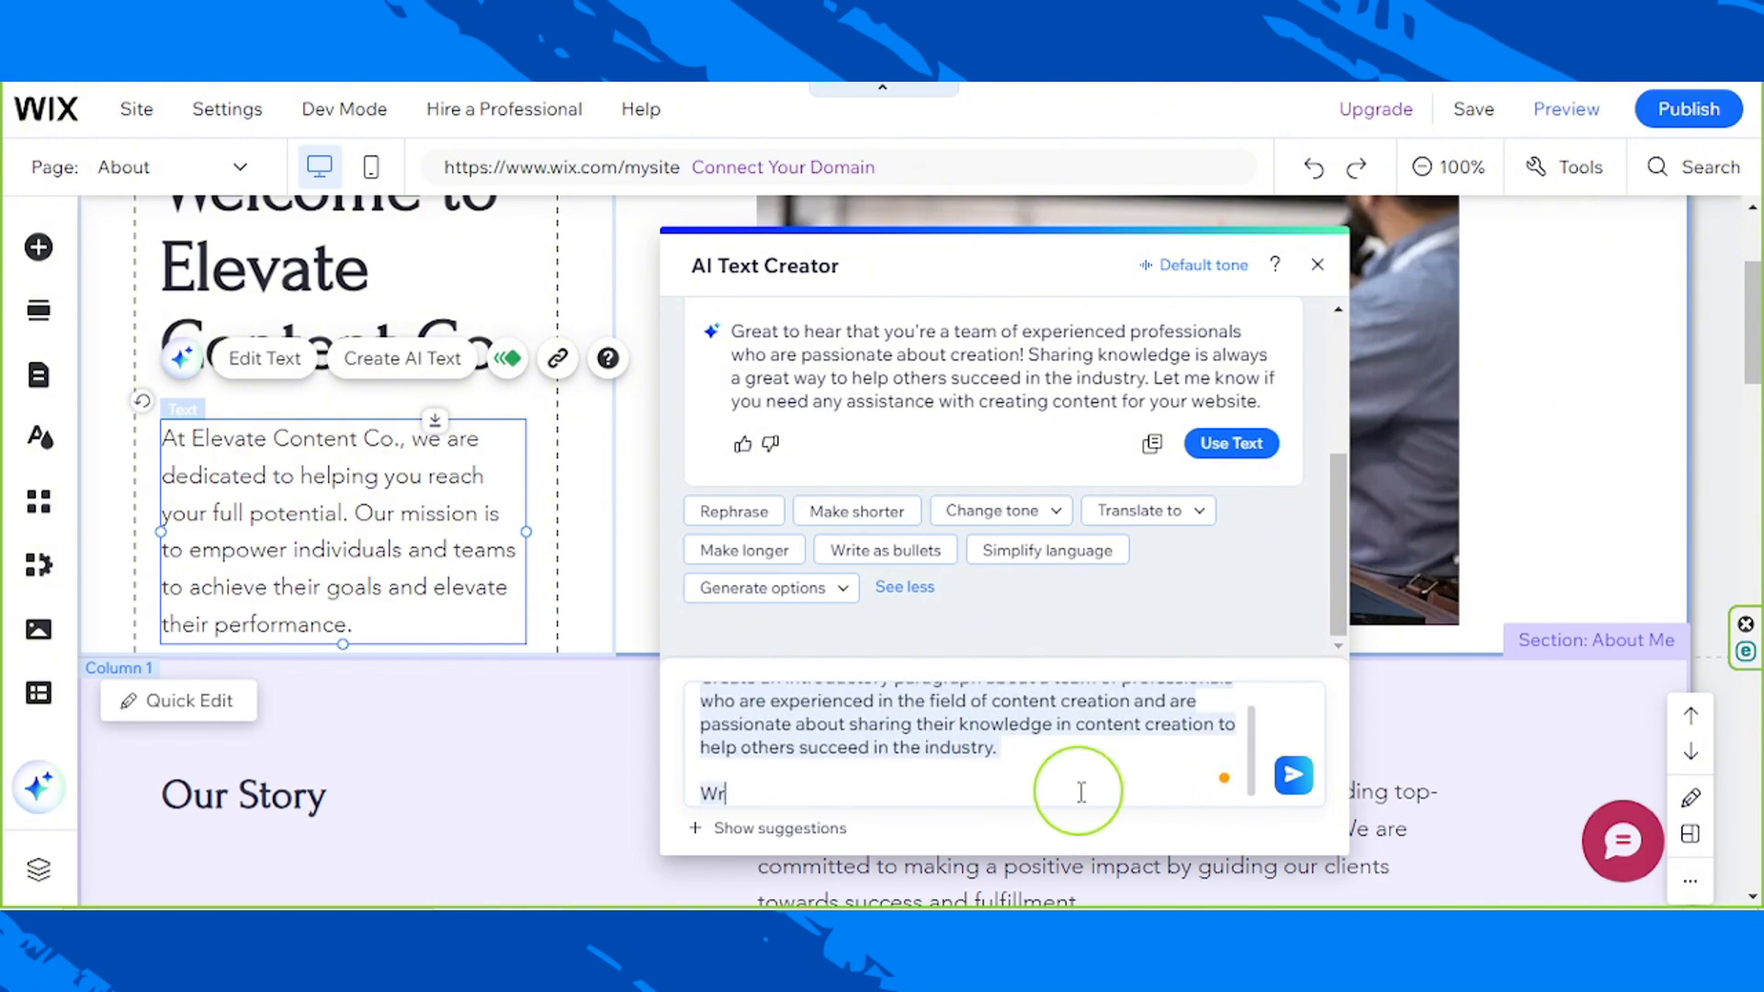
text(ite it in first-person point of view plural.)
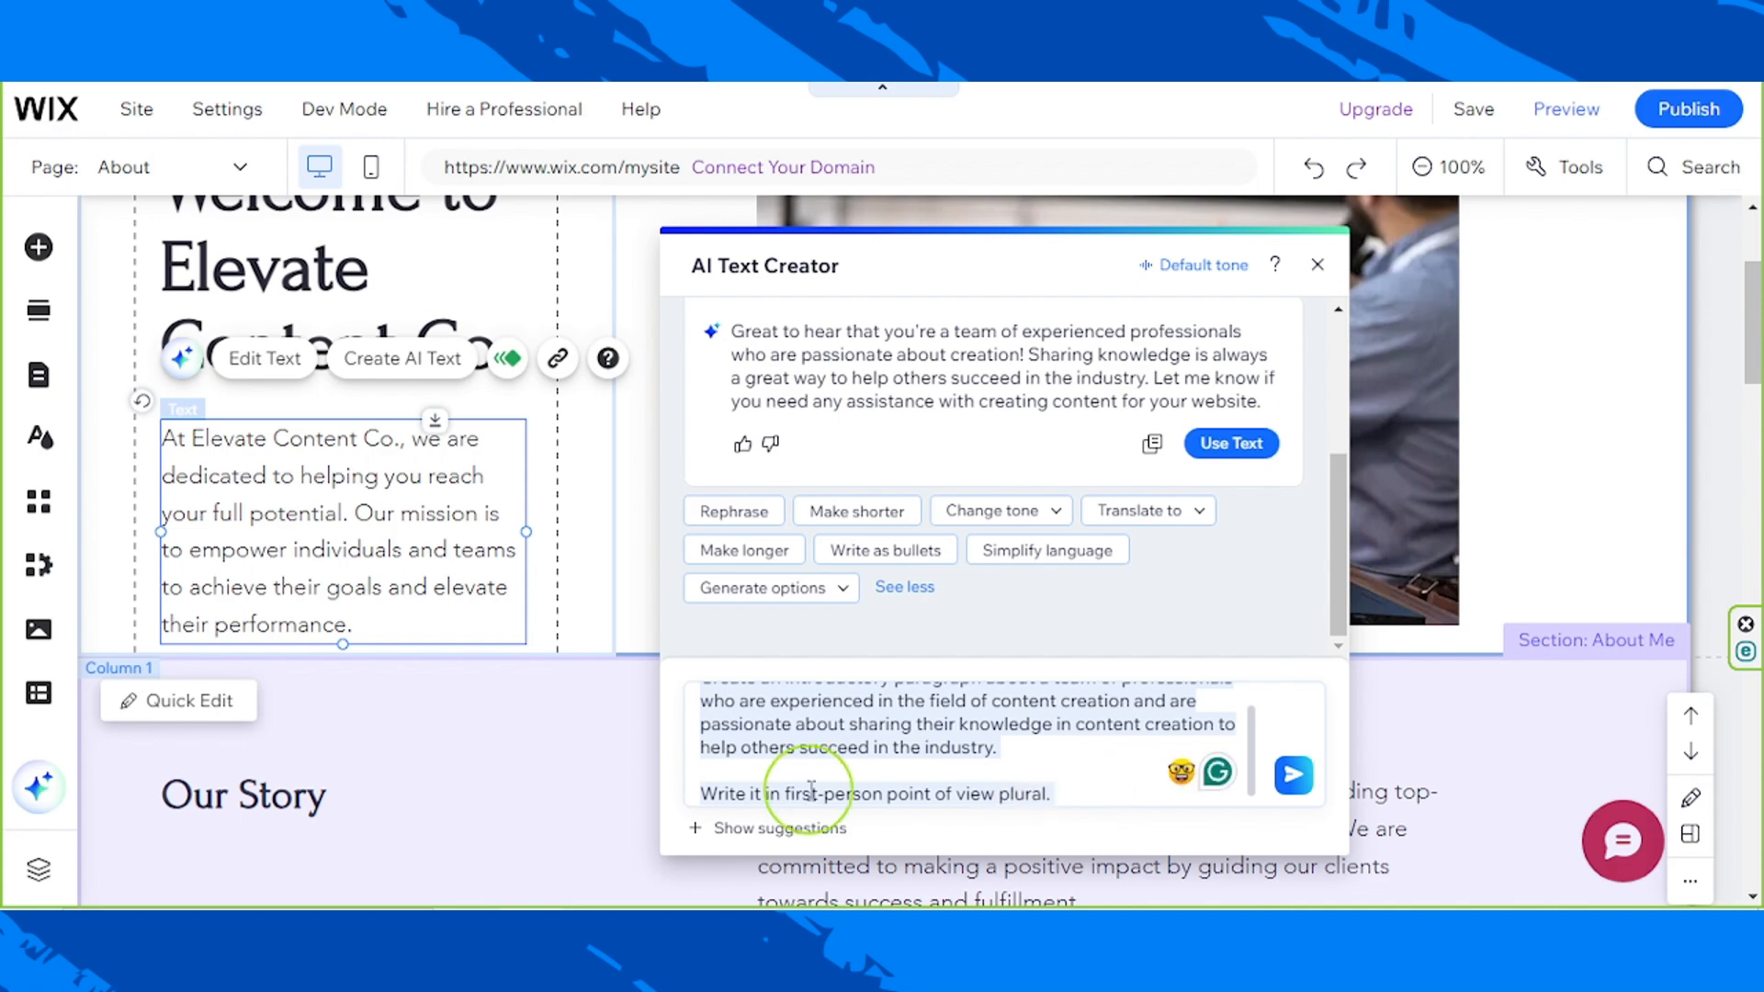
key(Return)
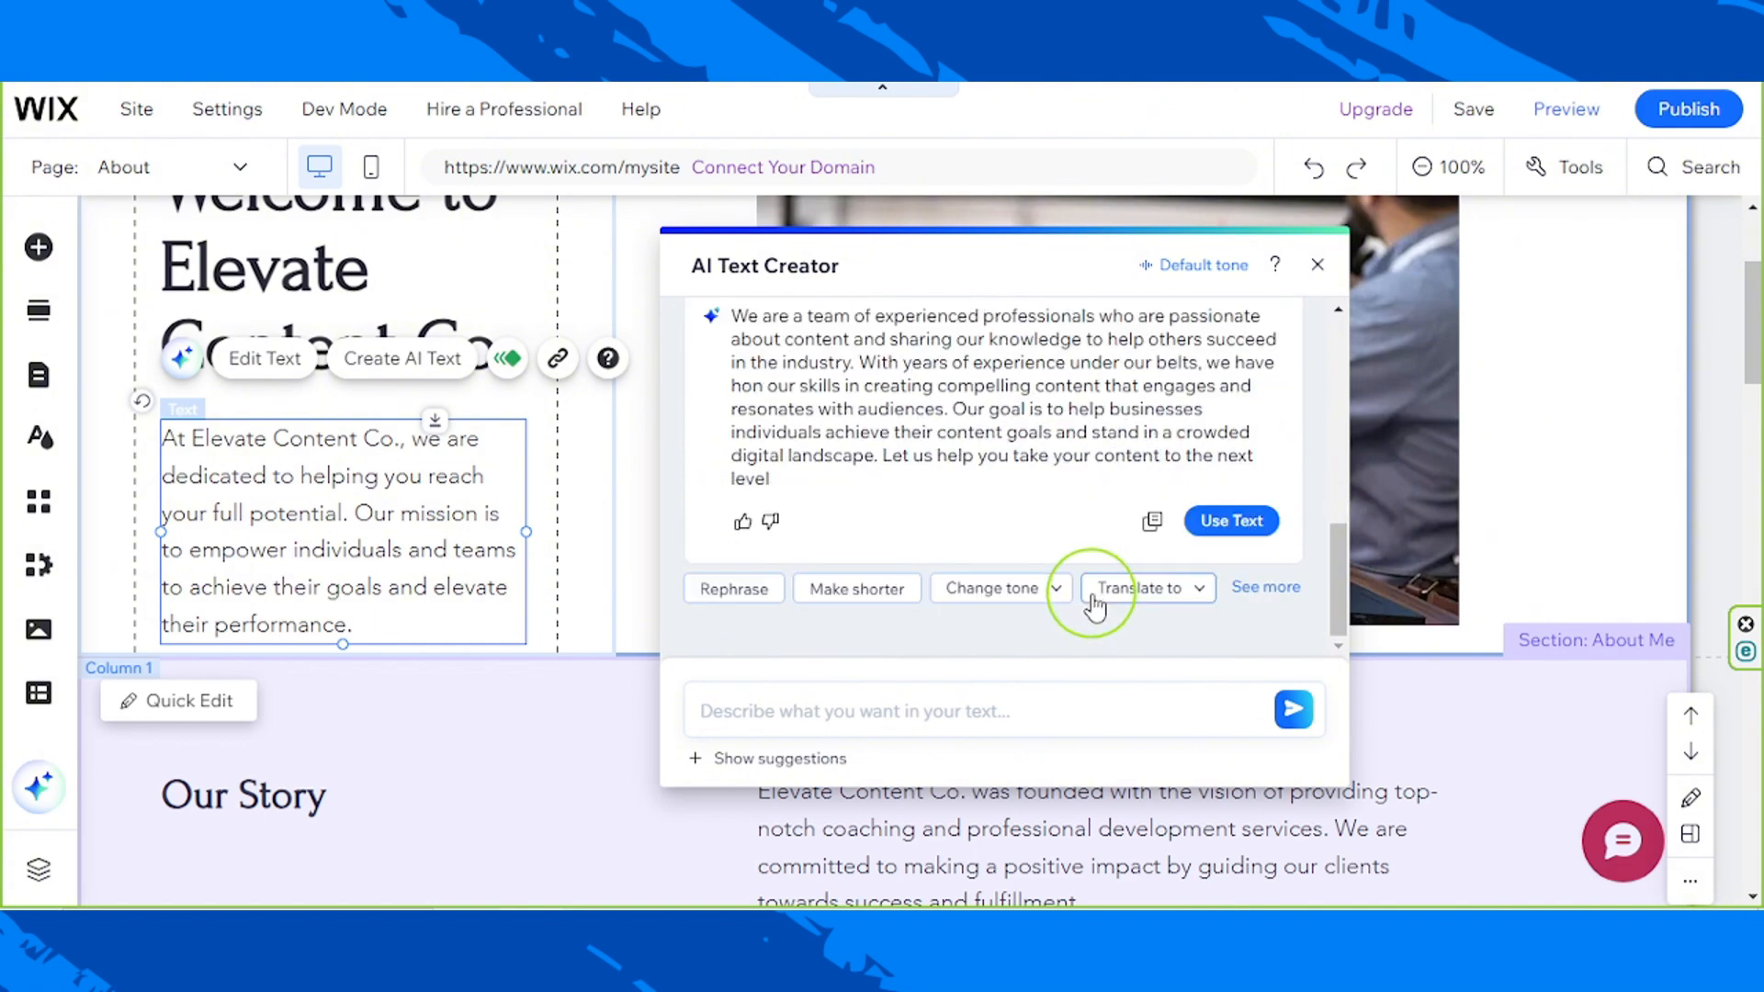
Review the generated introduction, use it as the welcome paragraph and close the AI Text Creator.
scroll(1005, 512, up, 2)
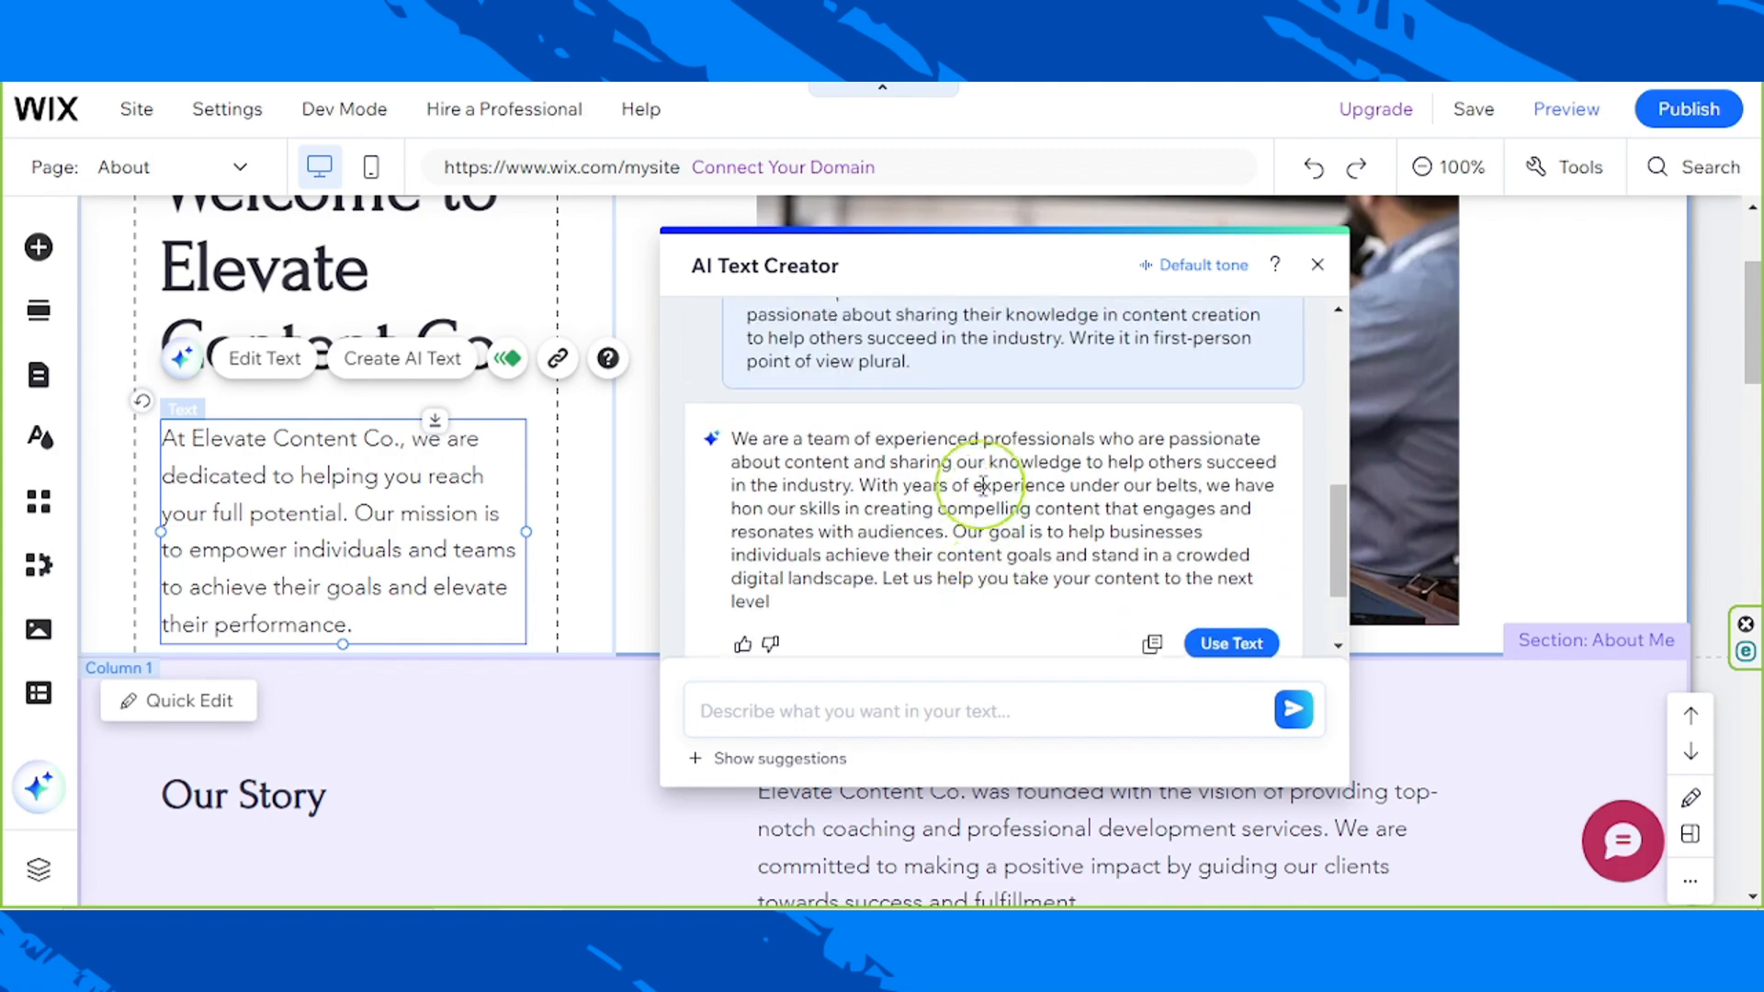
scroll(984, 492, down, 2)
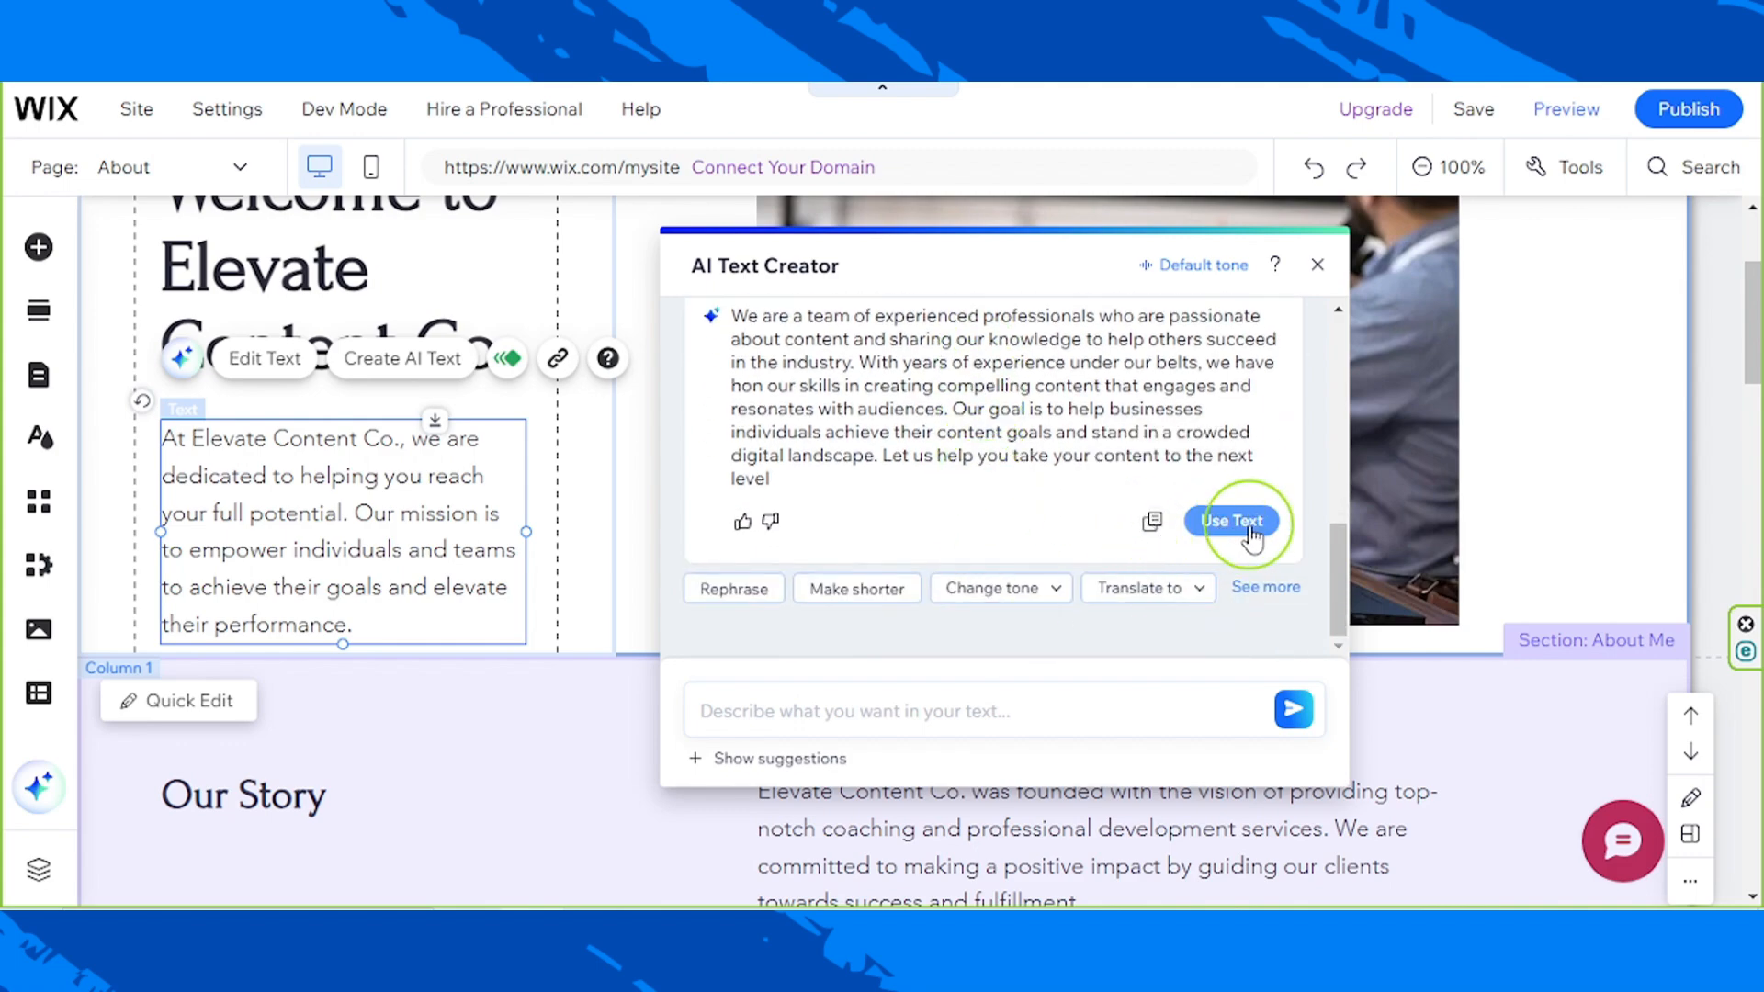
click(1222, 528)
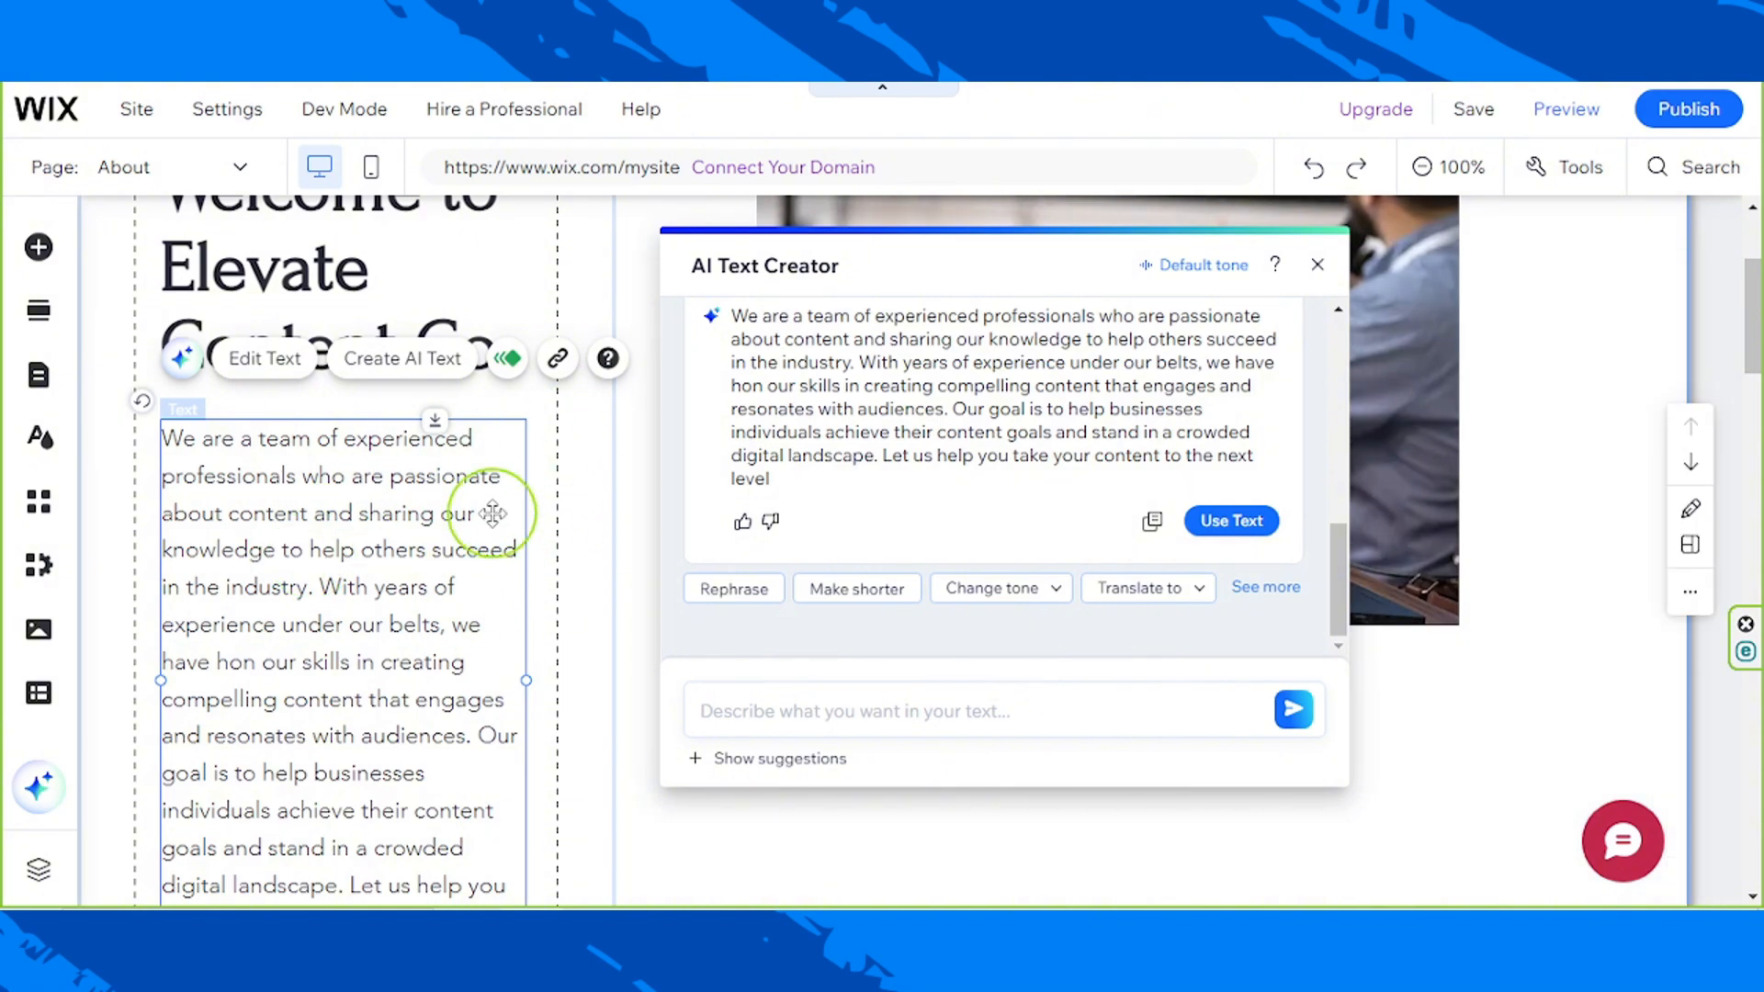
click(1318, 267)
Move the welcome heading up to about x -63, y 129 and place the new paragraph directly beneath it.
scroll(511, 598, down, 2)
scroll(512, 598, down, 4)
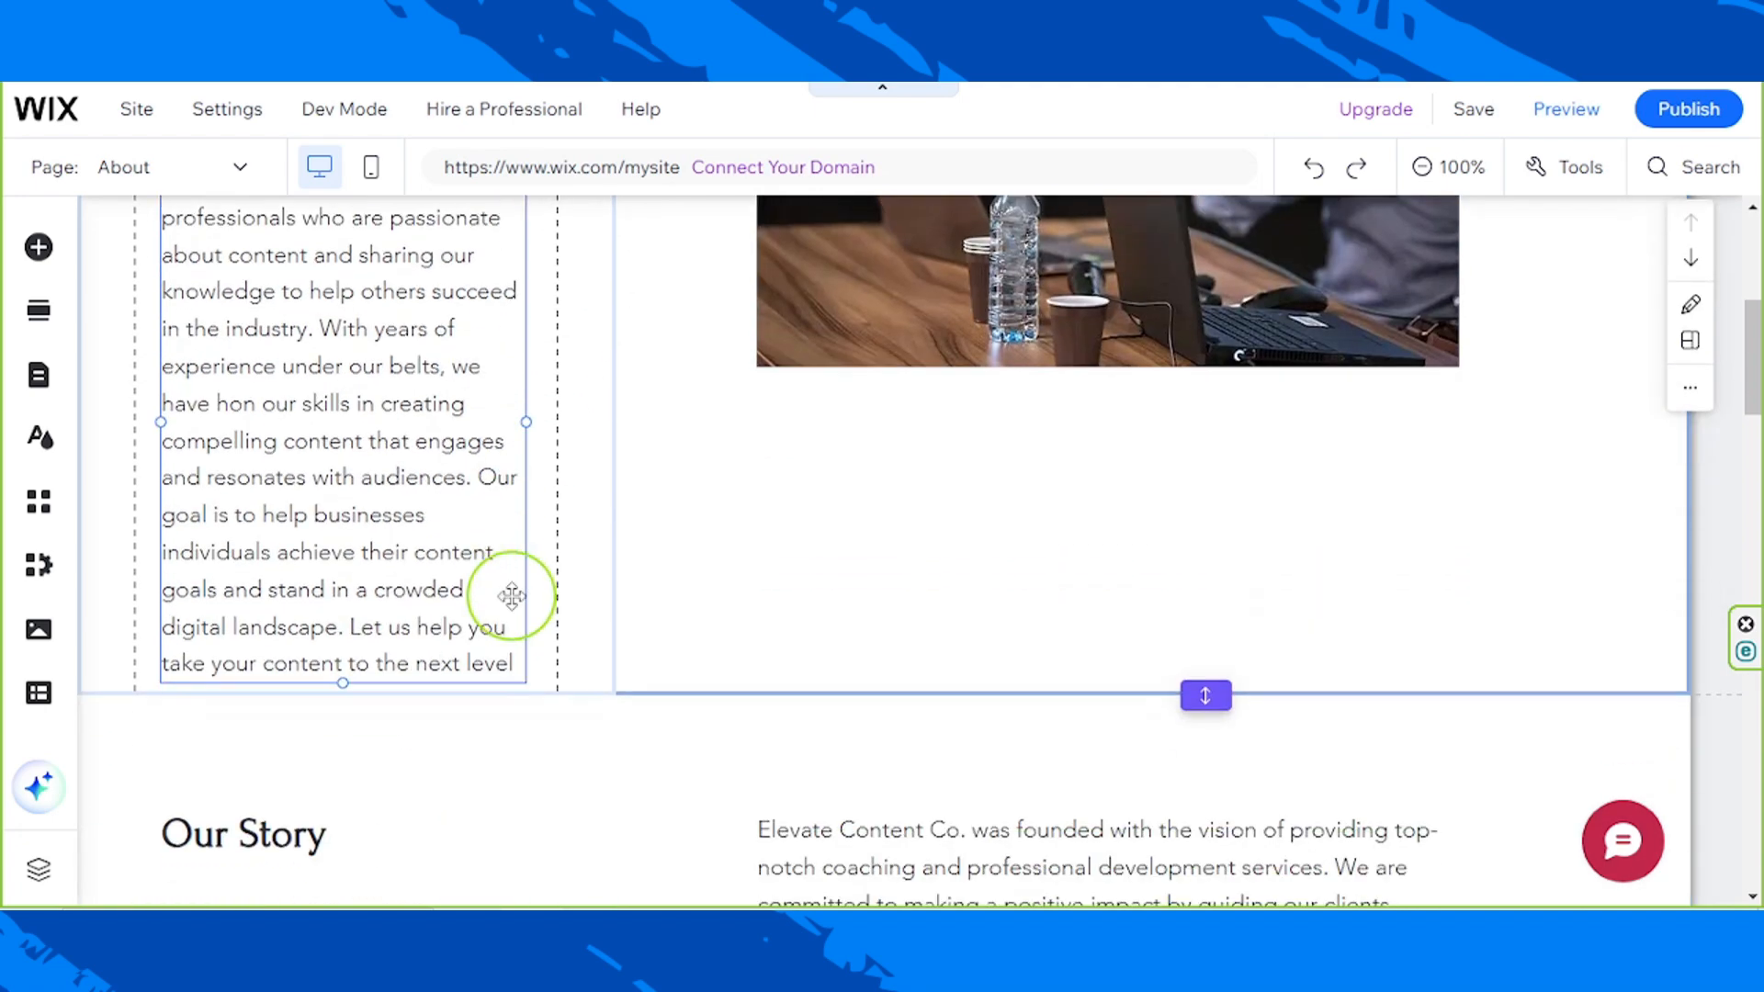
scroll(511, 598, up, 4)
scroll(512, 597, up, 3)
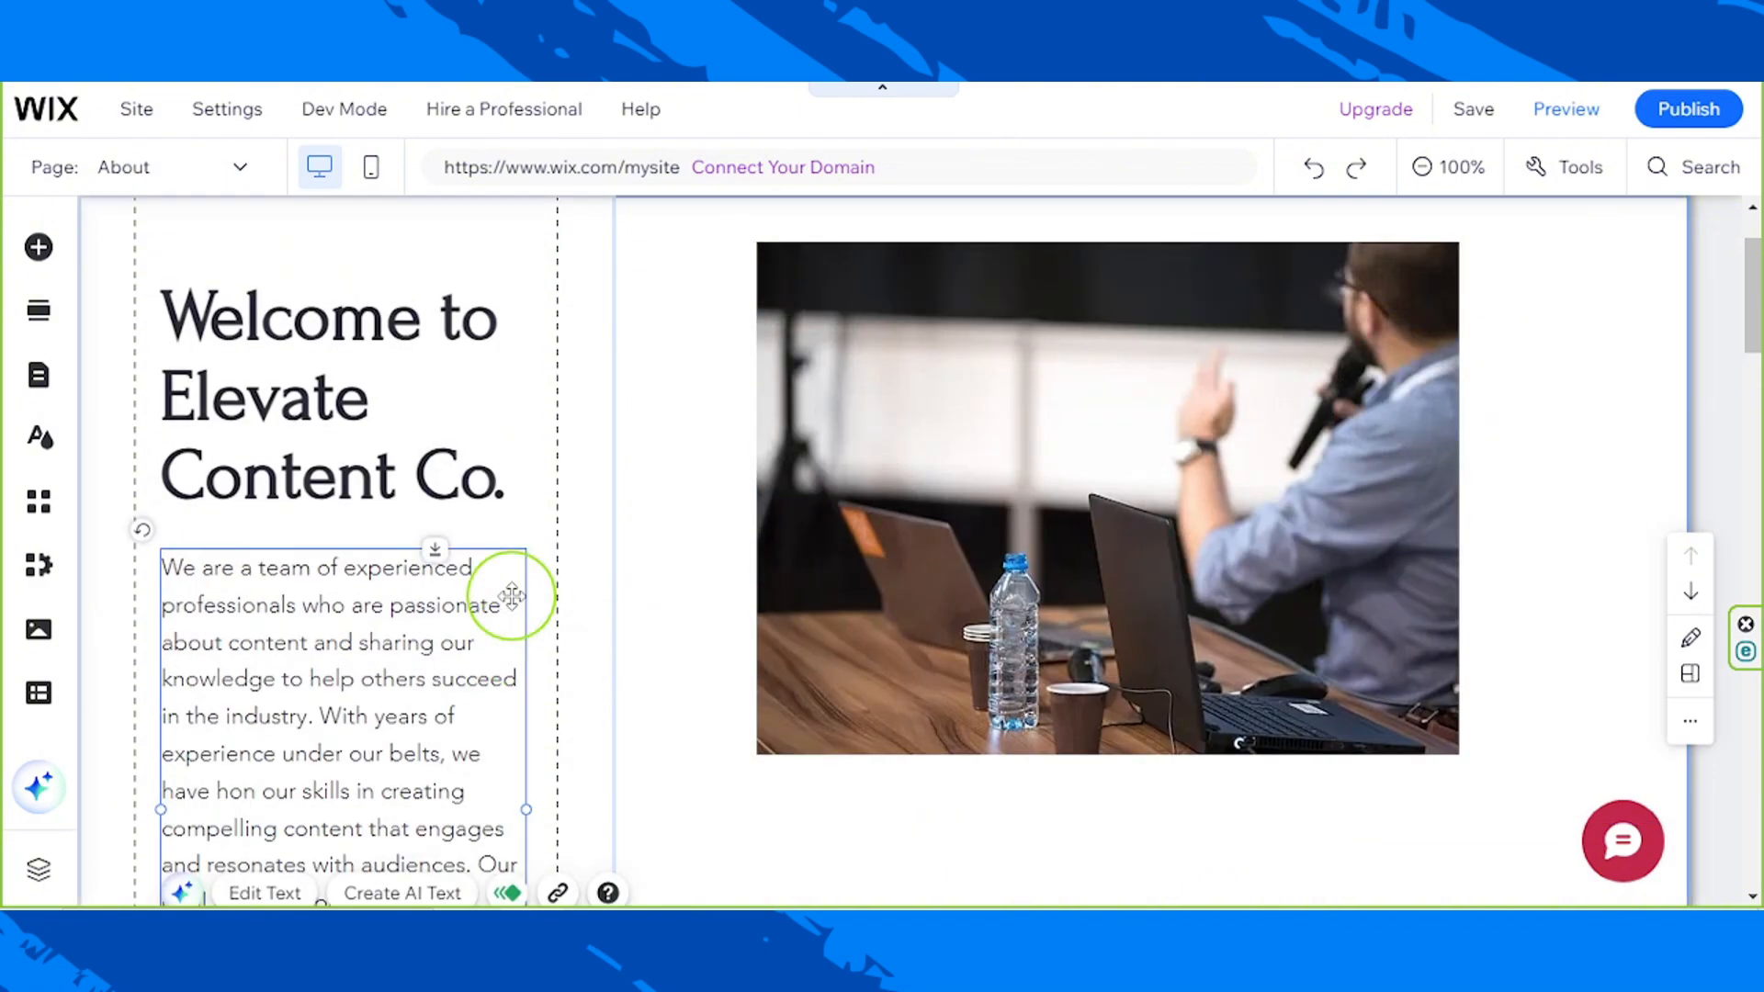
scroll(732, 634, up, 2)
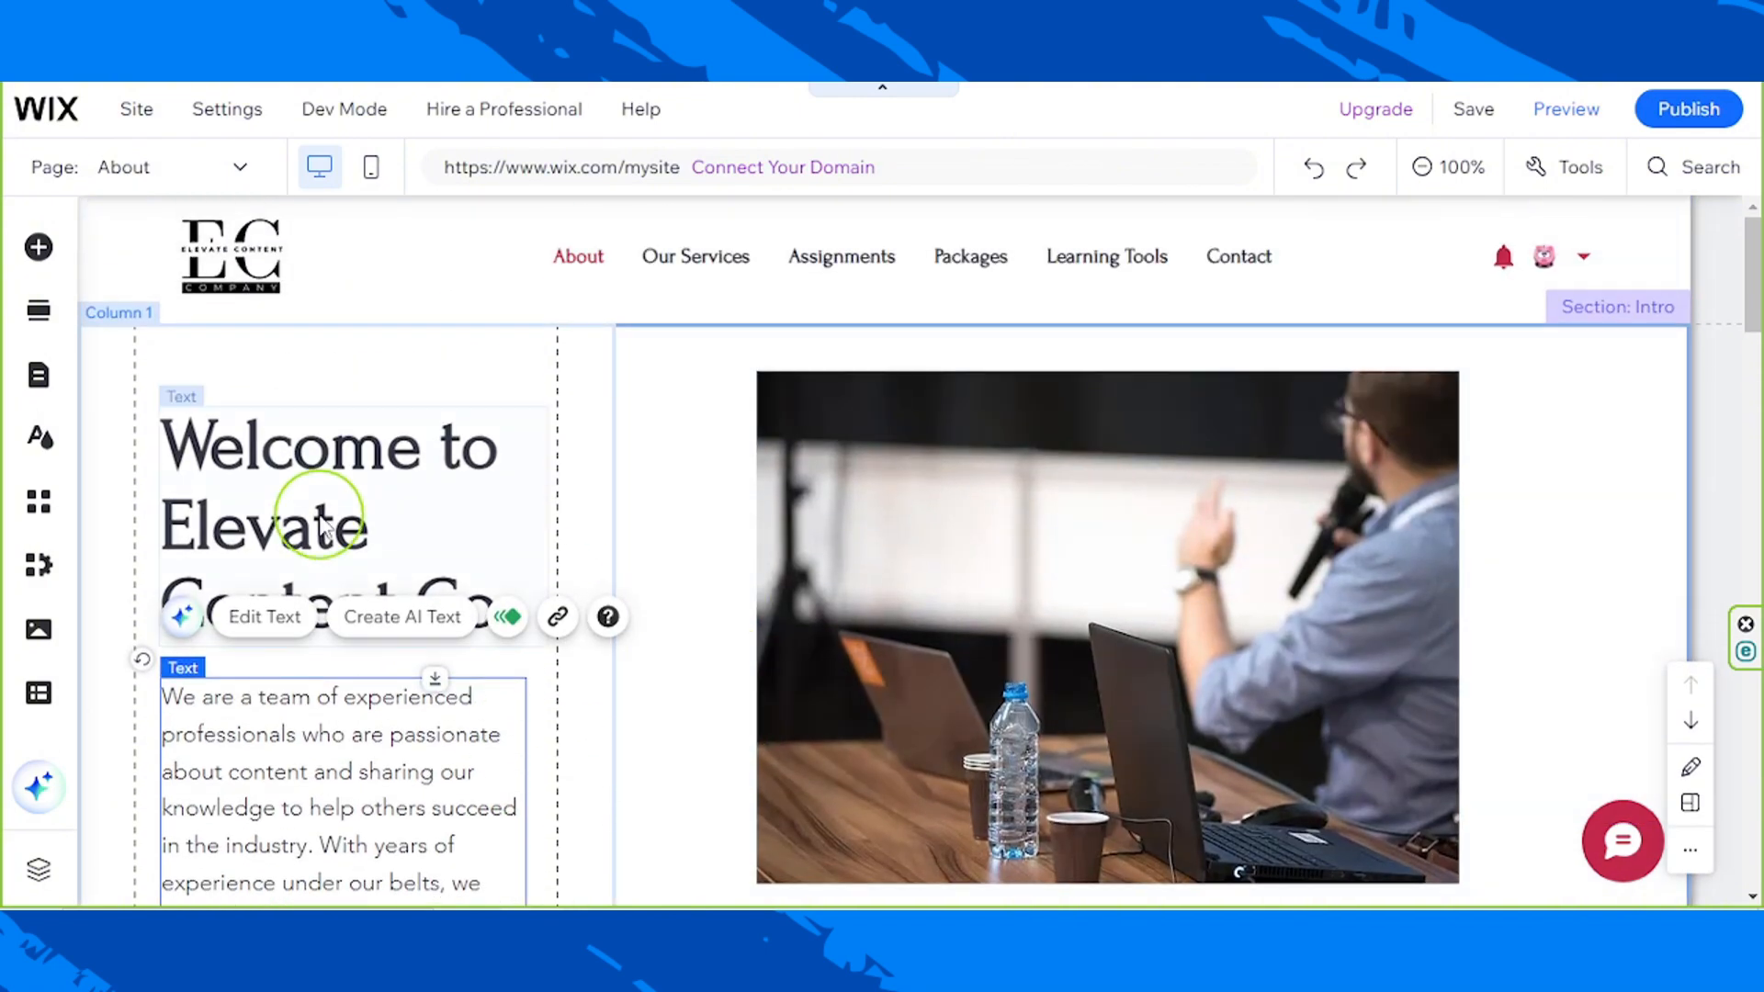
click(321, 528)
drag(322, 504, 327, 473)
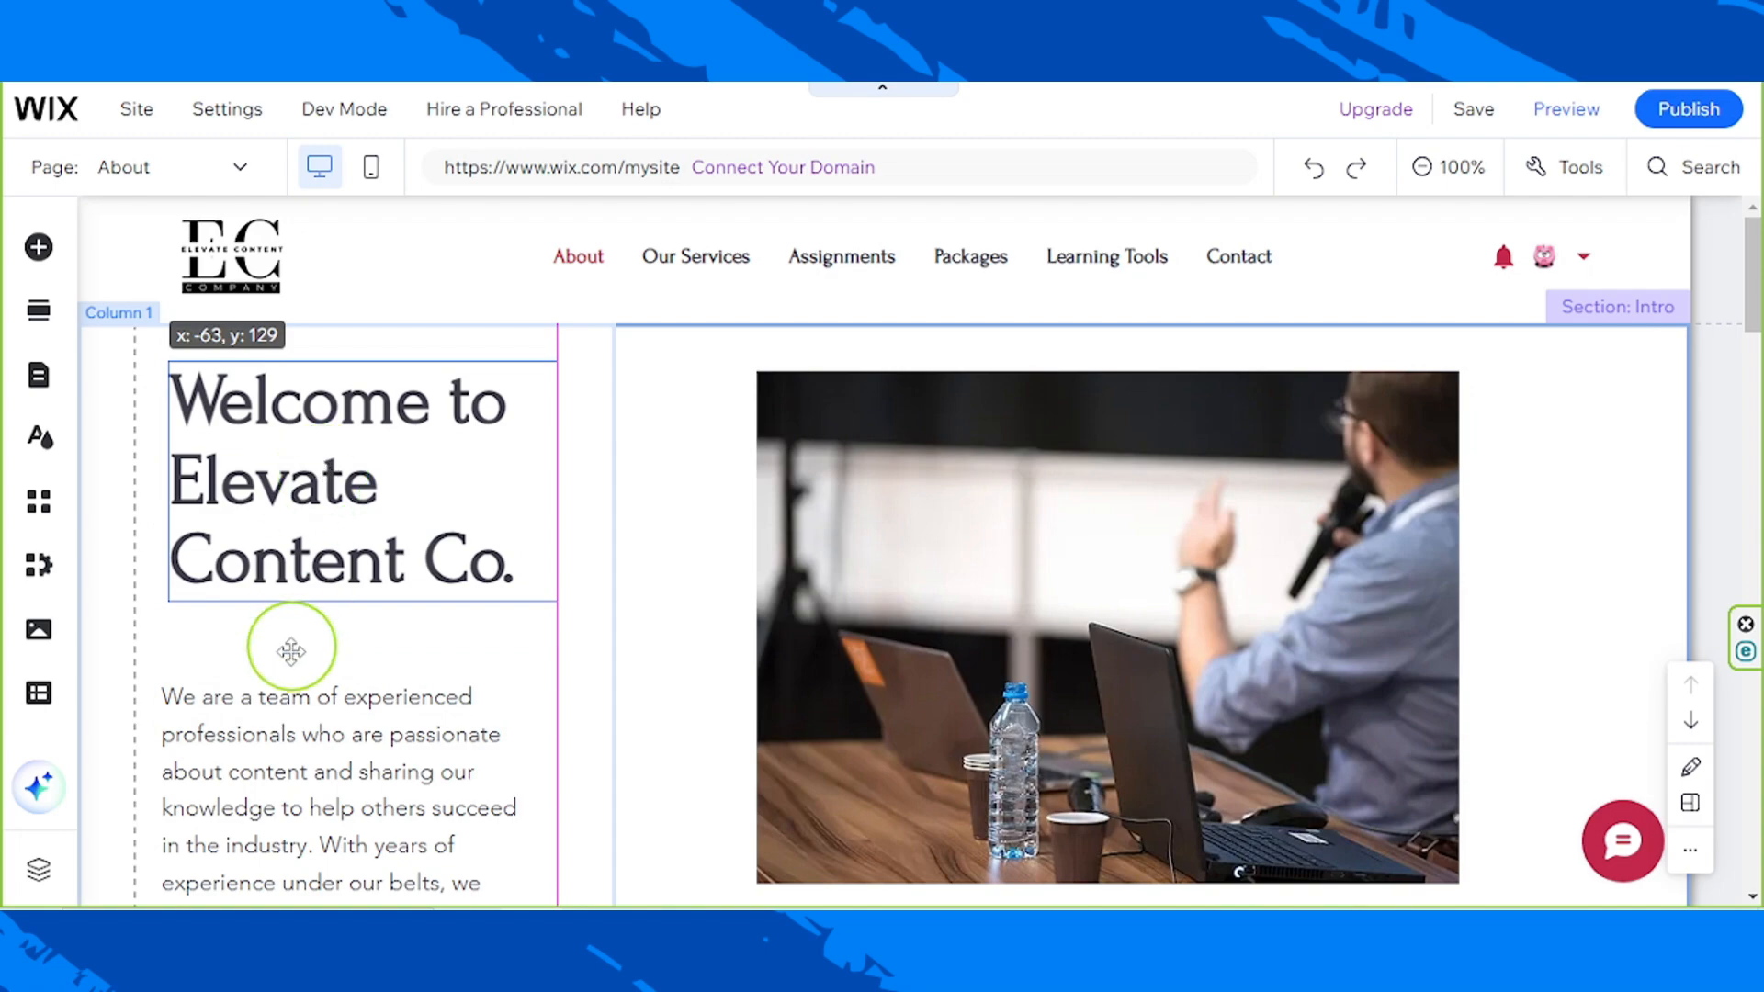
click(237, 745)
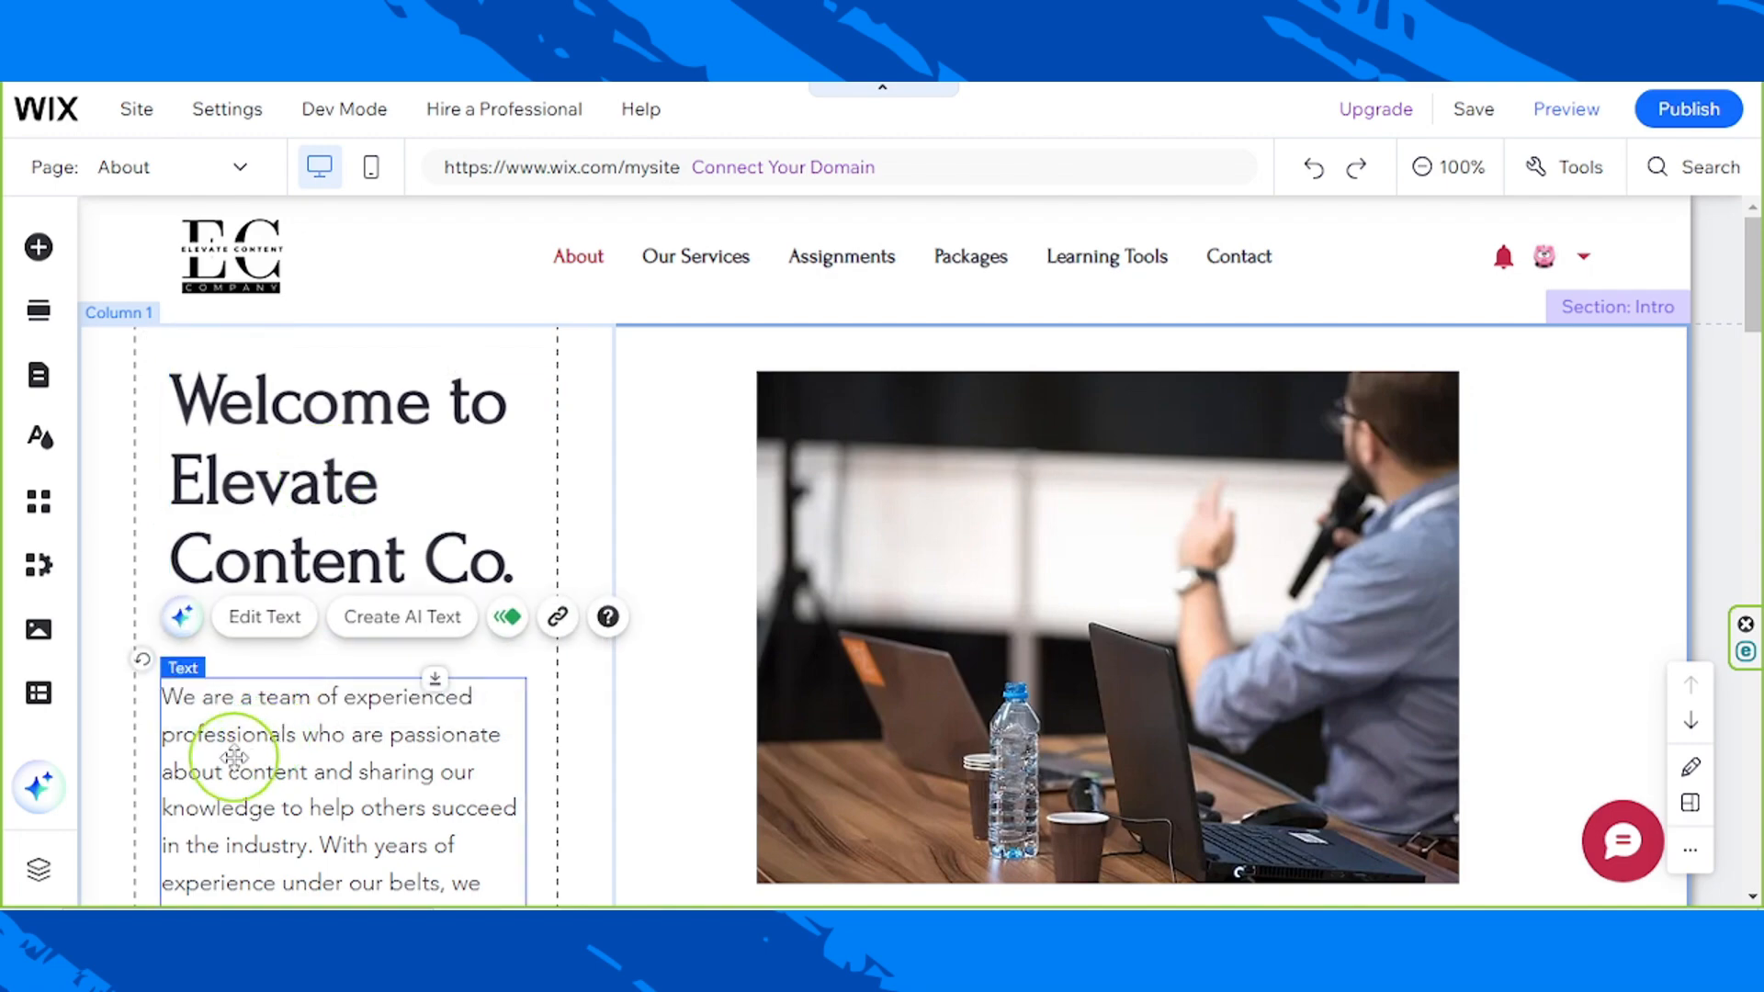
drag(248, 706, 241, 681)
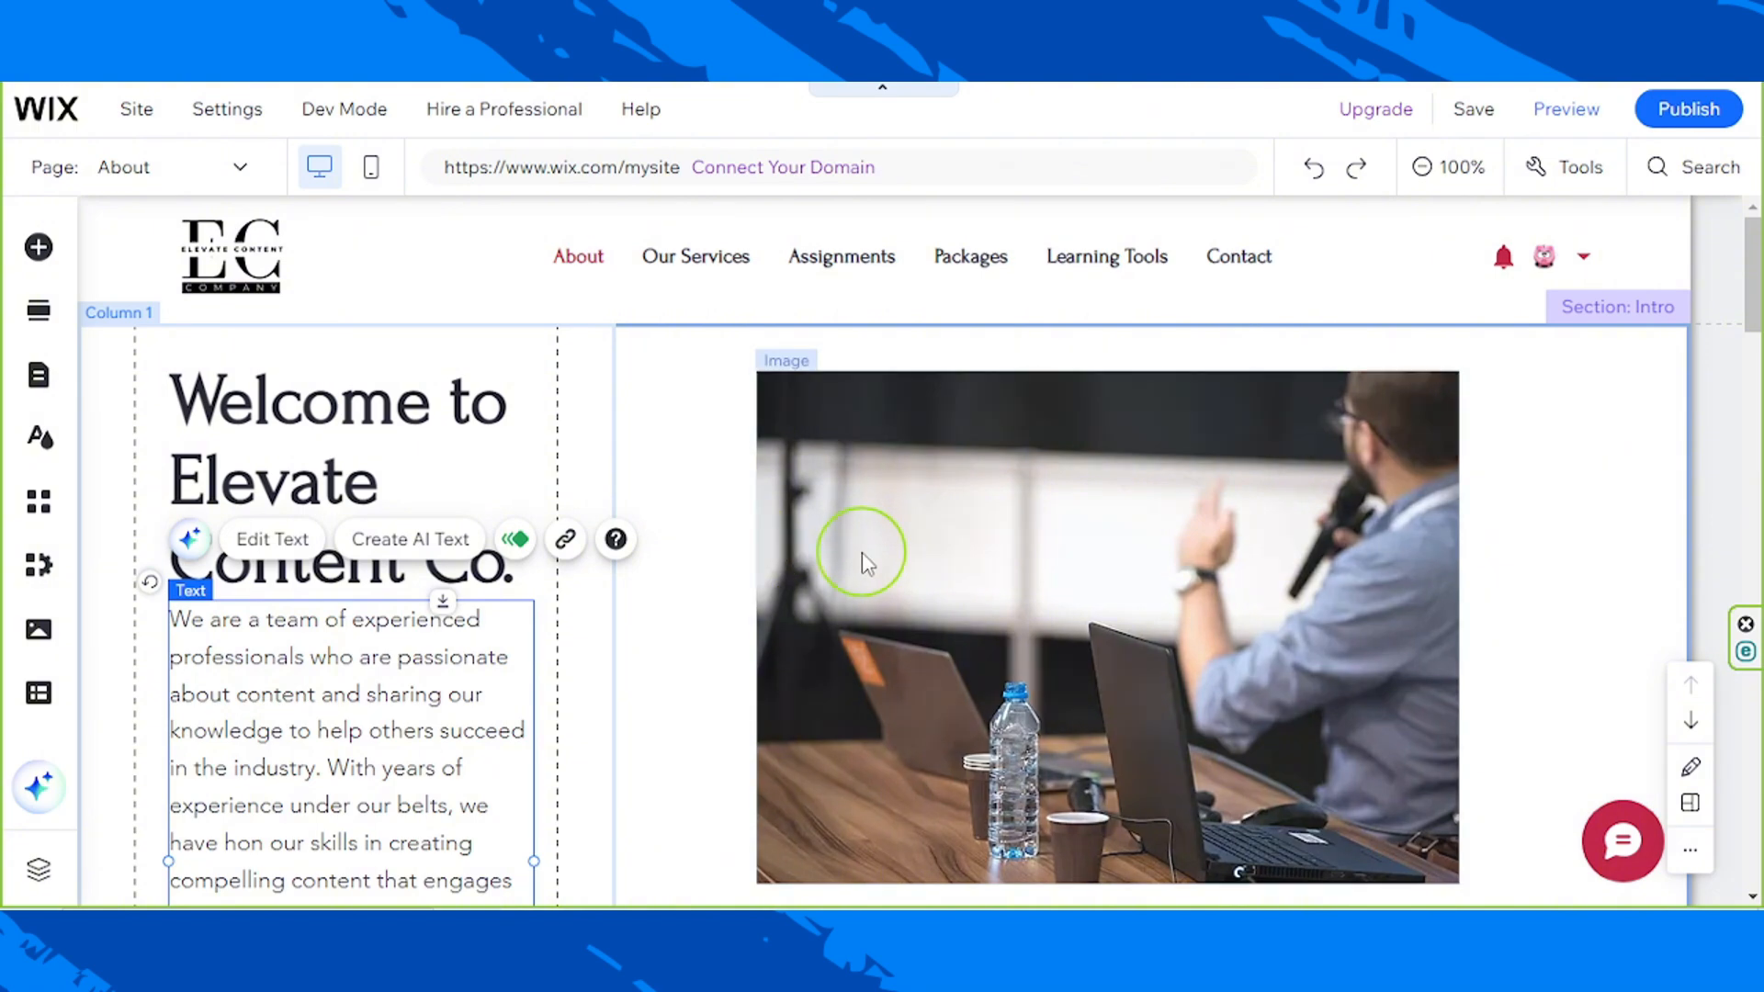
Widen the welcome paragraph on both sides so it nearly fills the space between the first column's guides.
click(861, 553)
scroll(625, 552, down, 2)
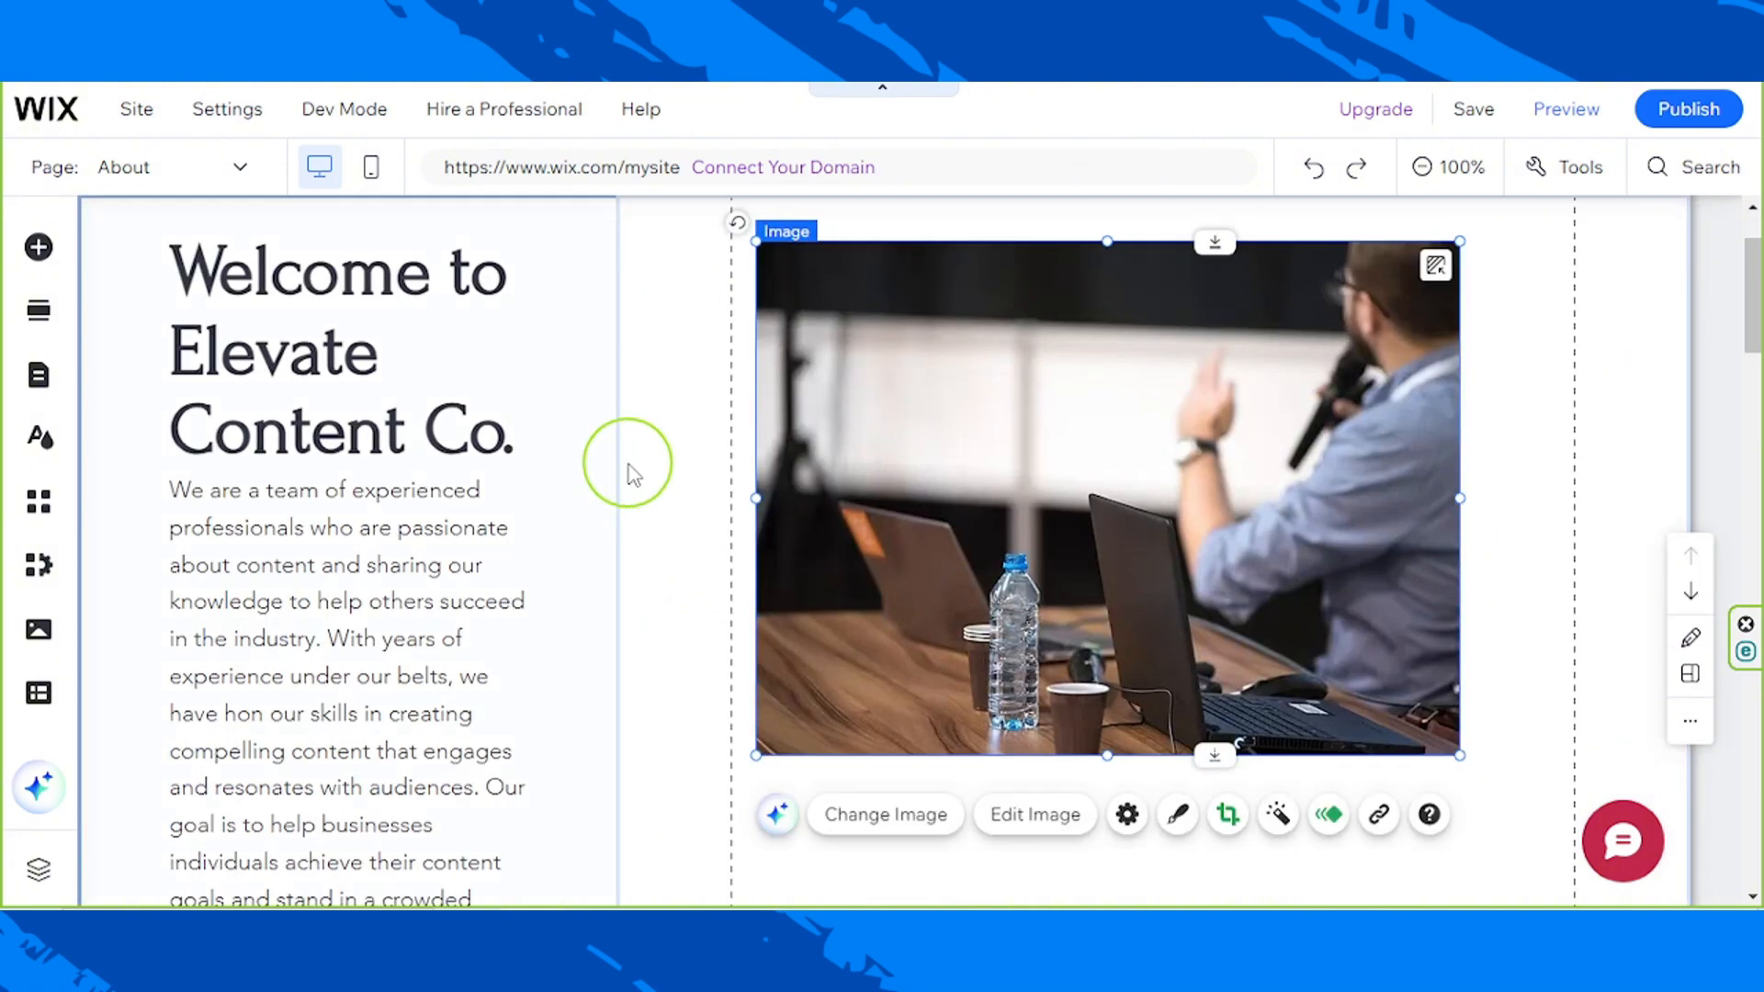
click(543, 581)
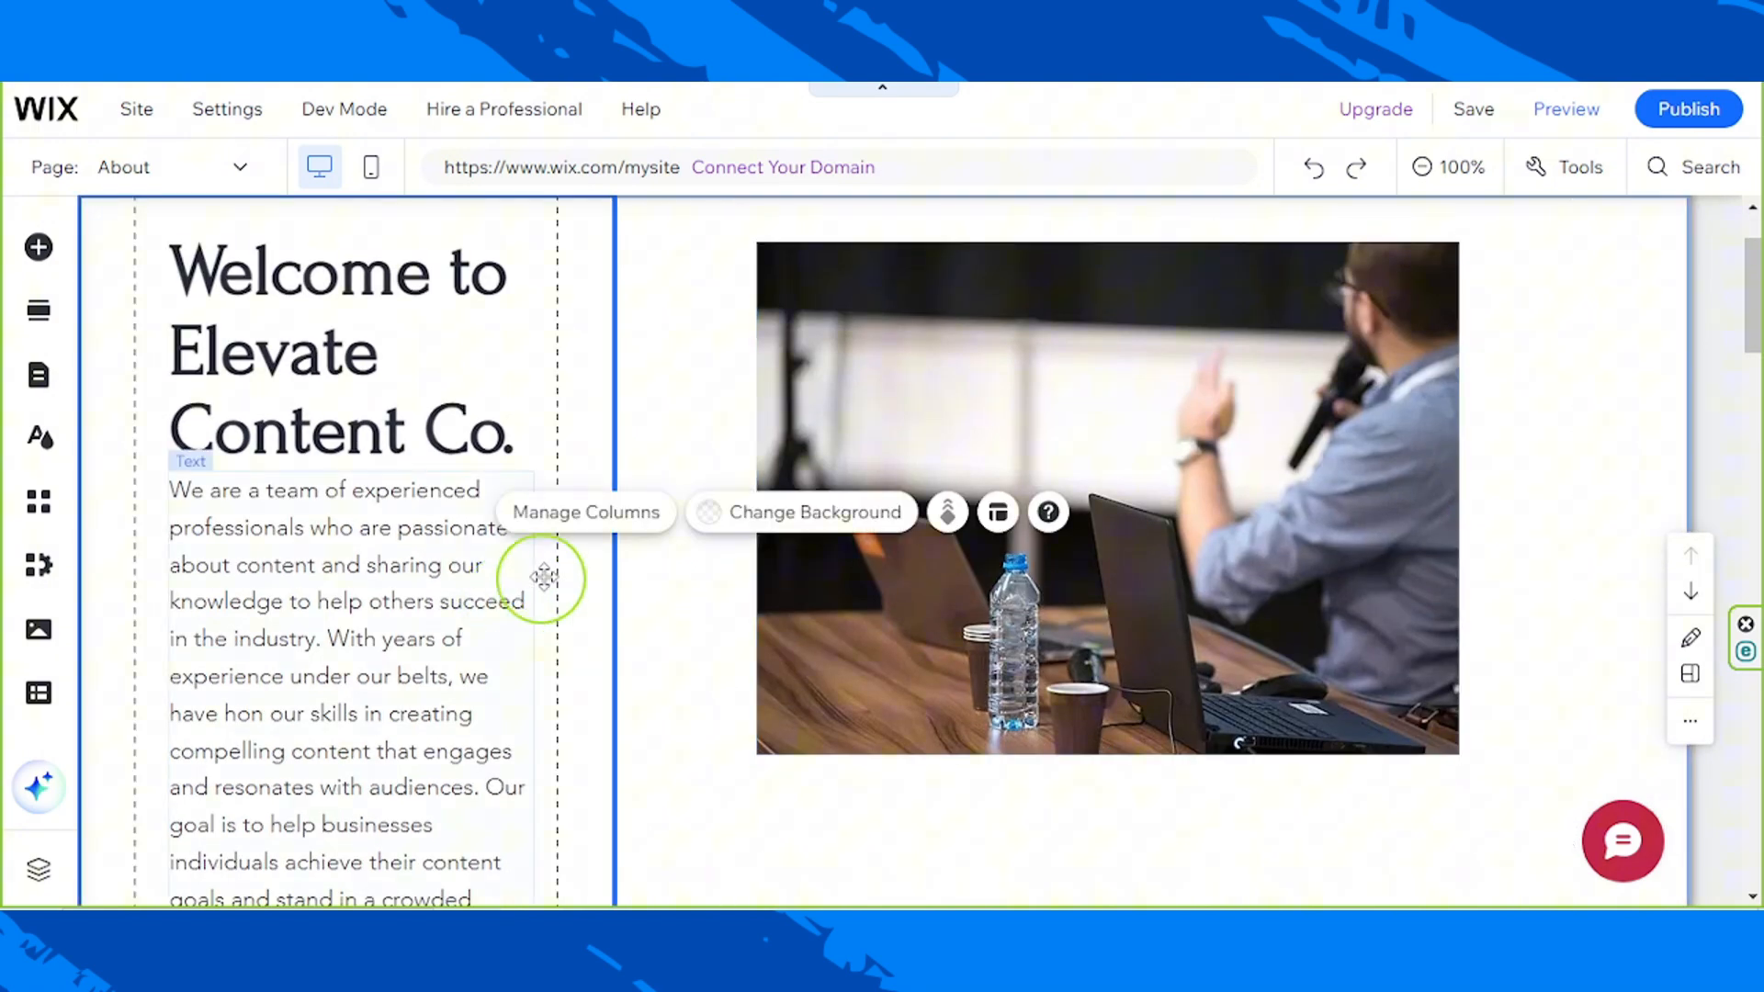
click(492, 591)
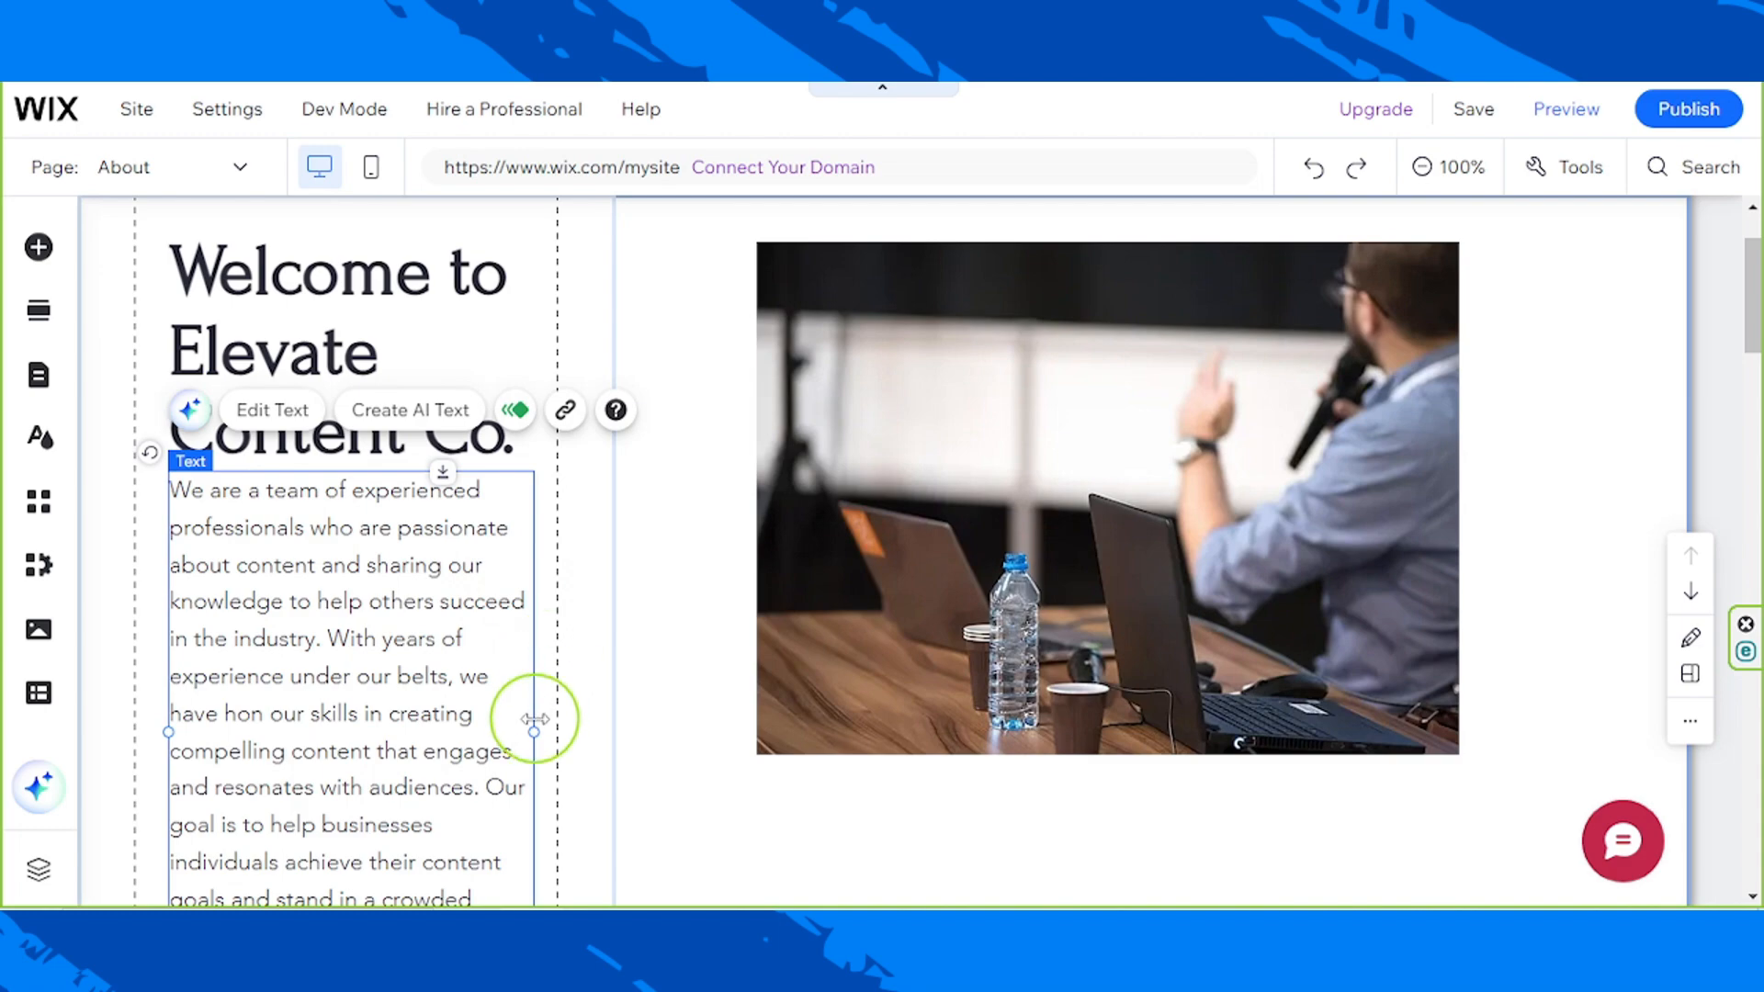
drag(609, 712, 546, 690)
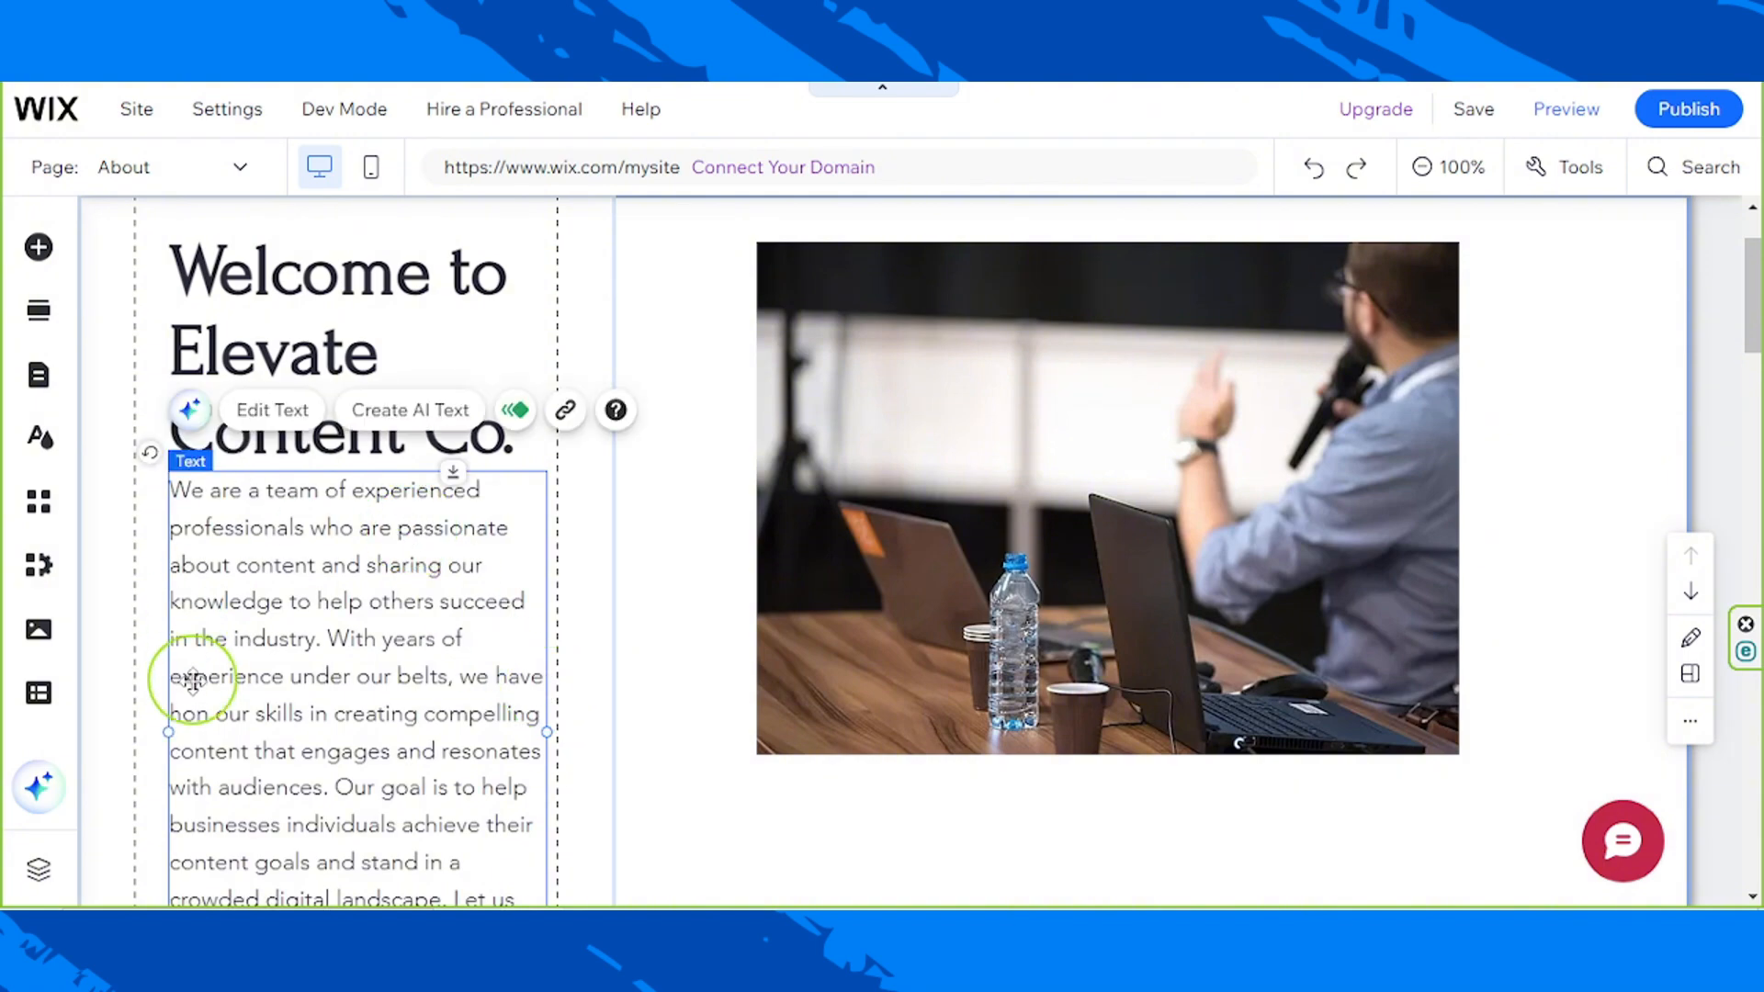
drag(168, 732, 147, 725)
scroll(366, 592, down, 4)
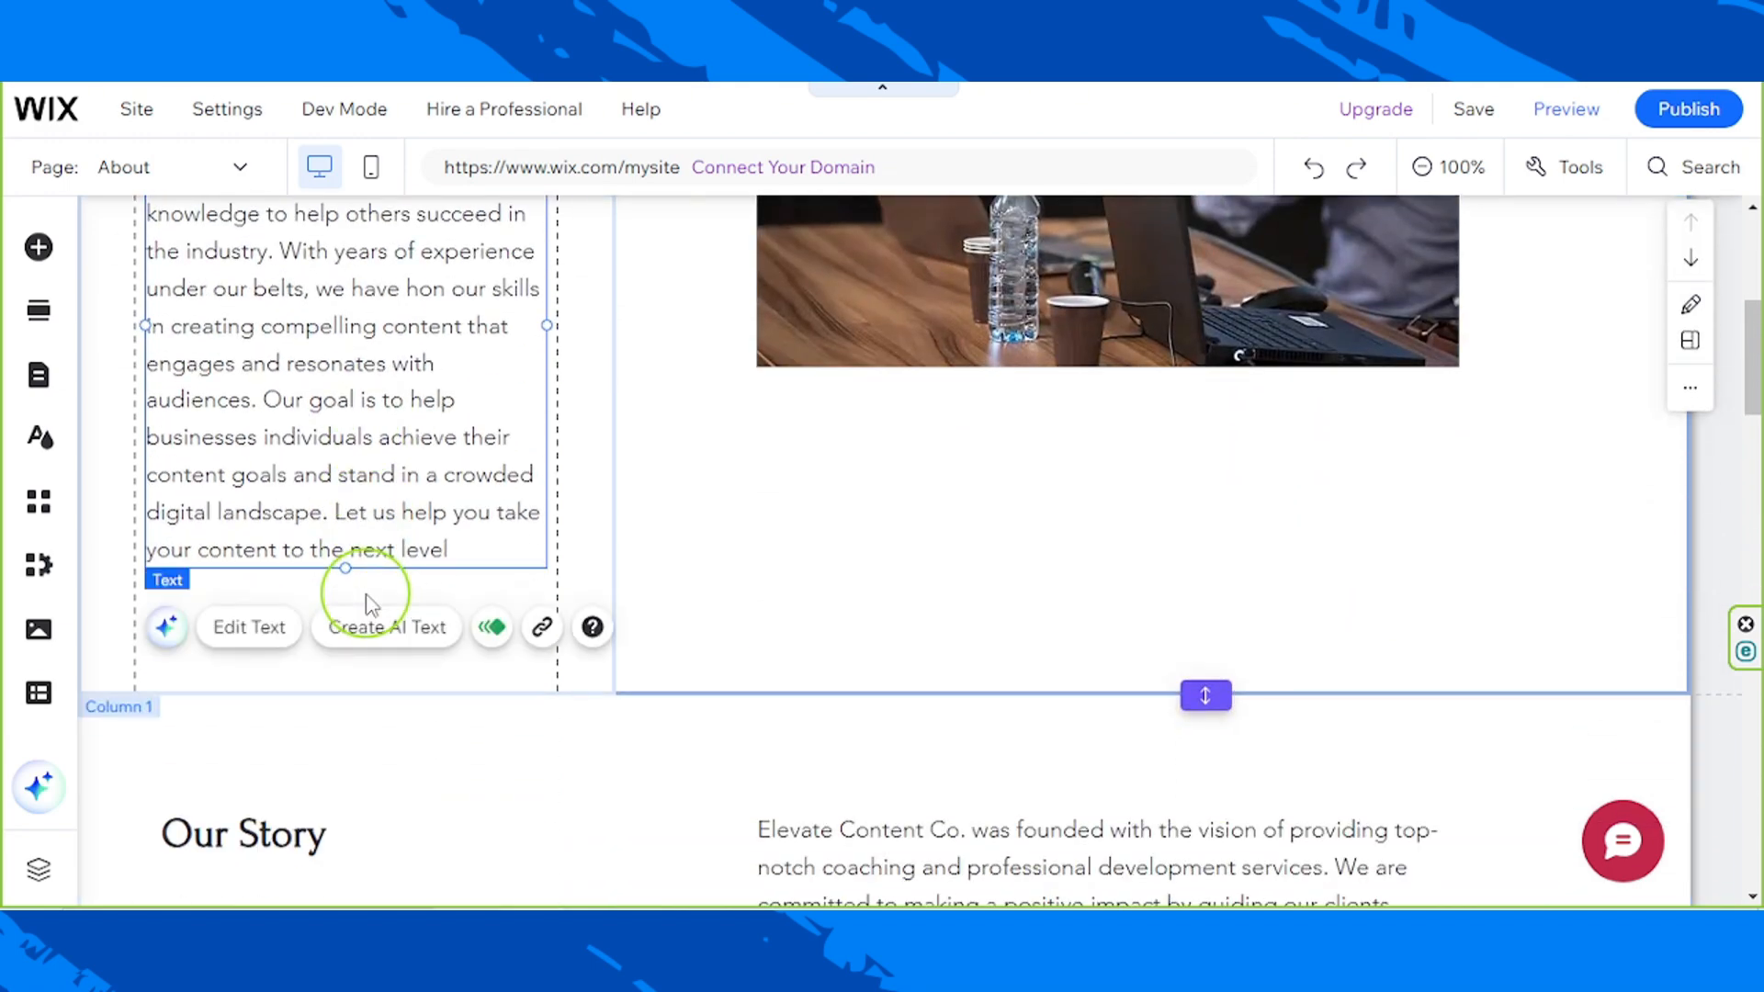
scroll(470, 550, up, 1)
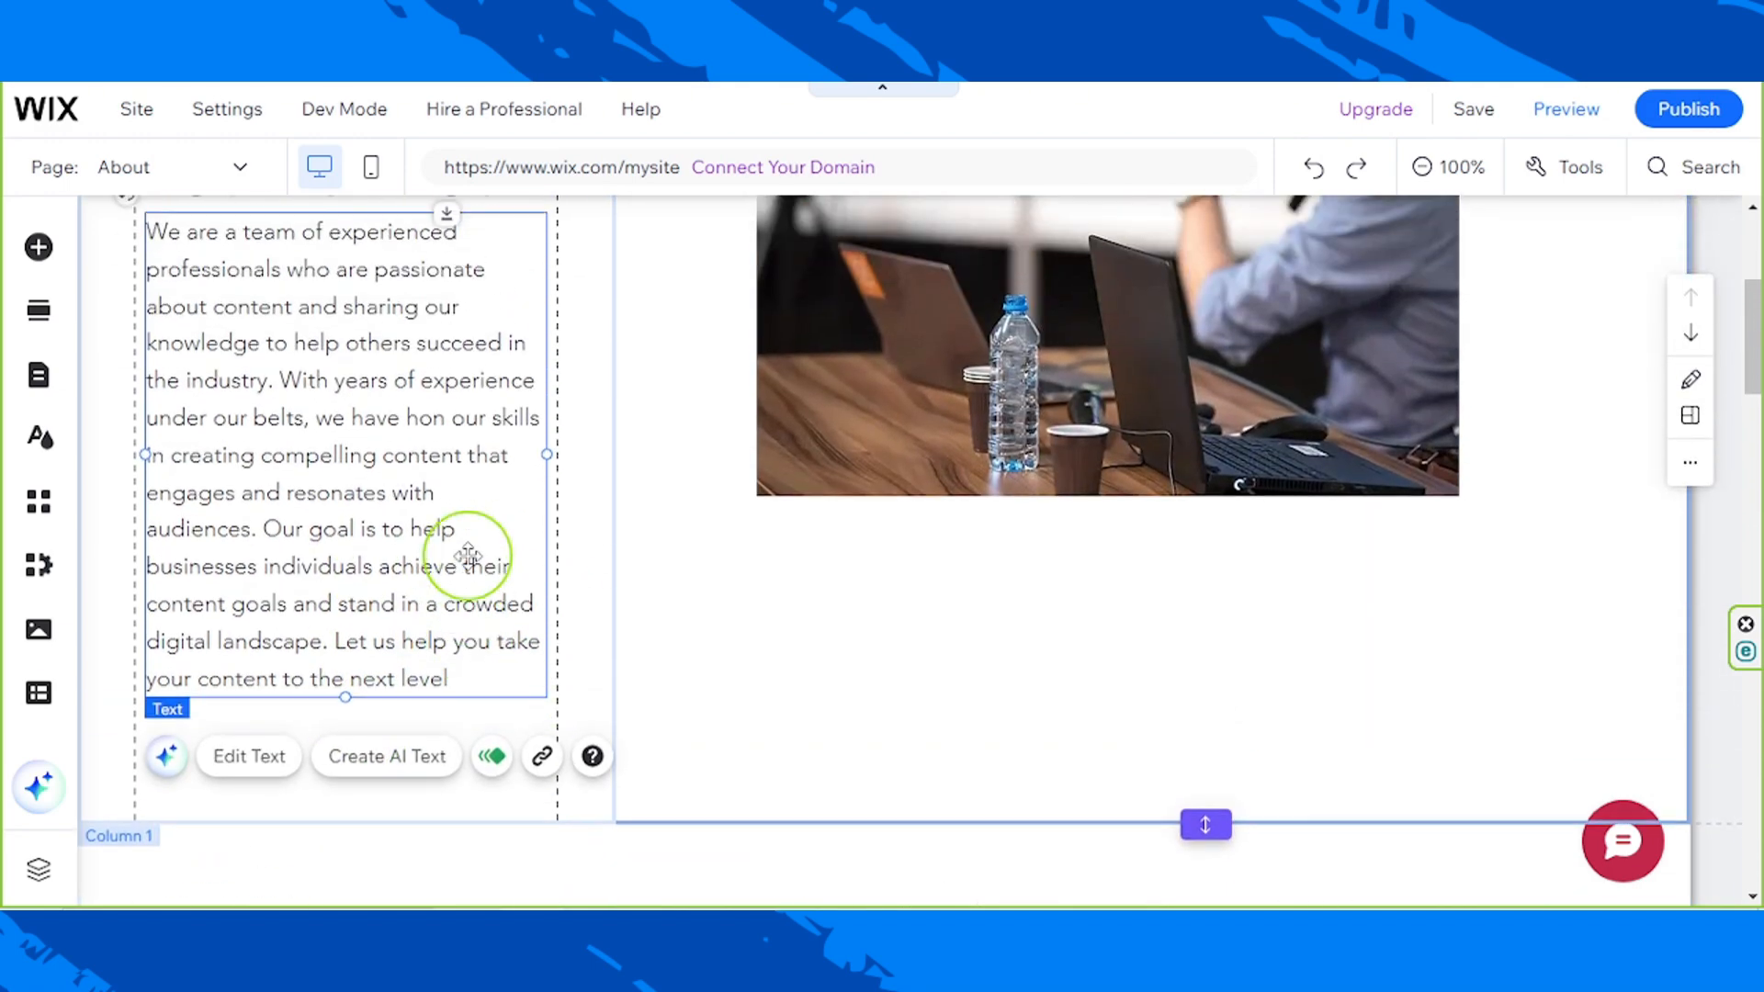
scroll(469, 556, up, 1)
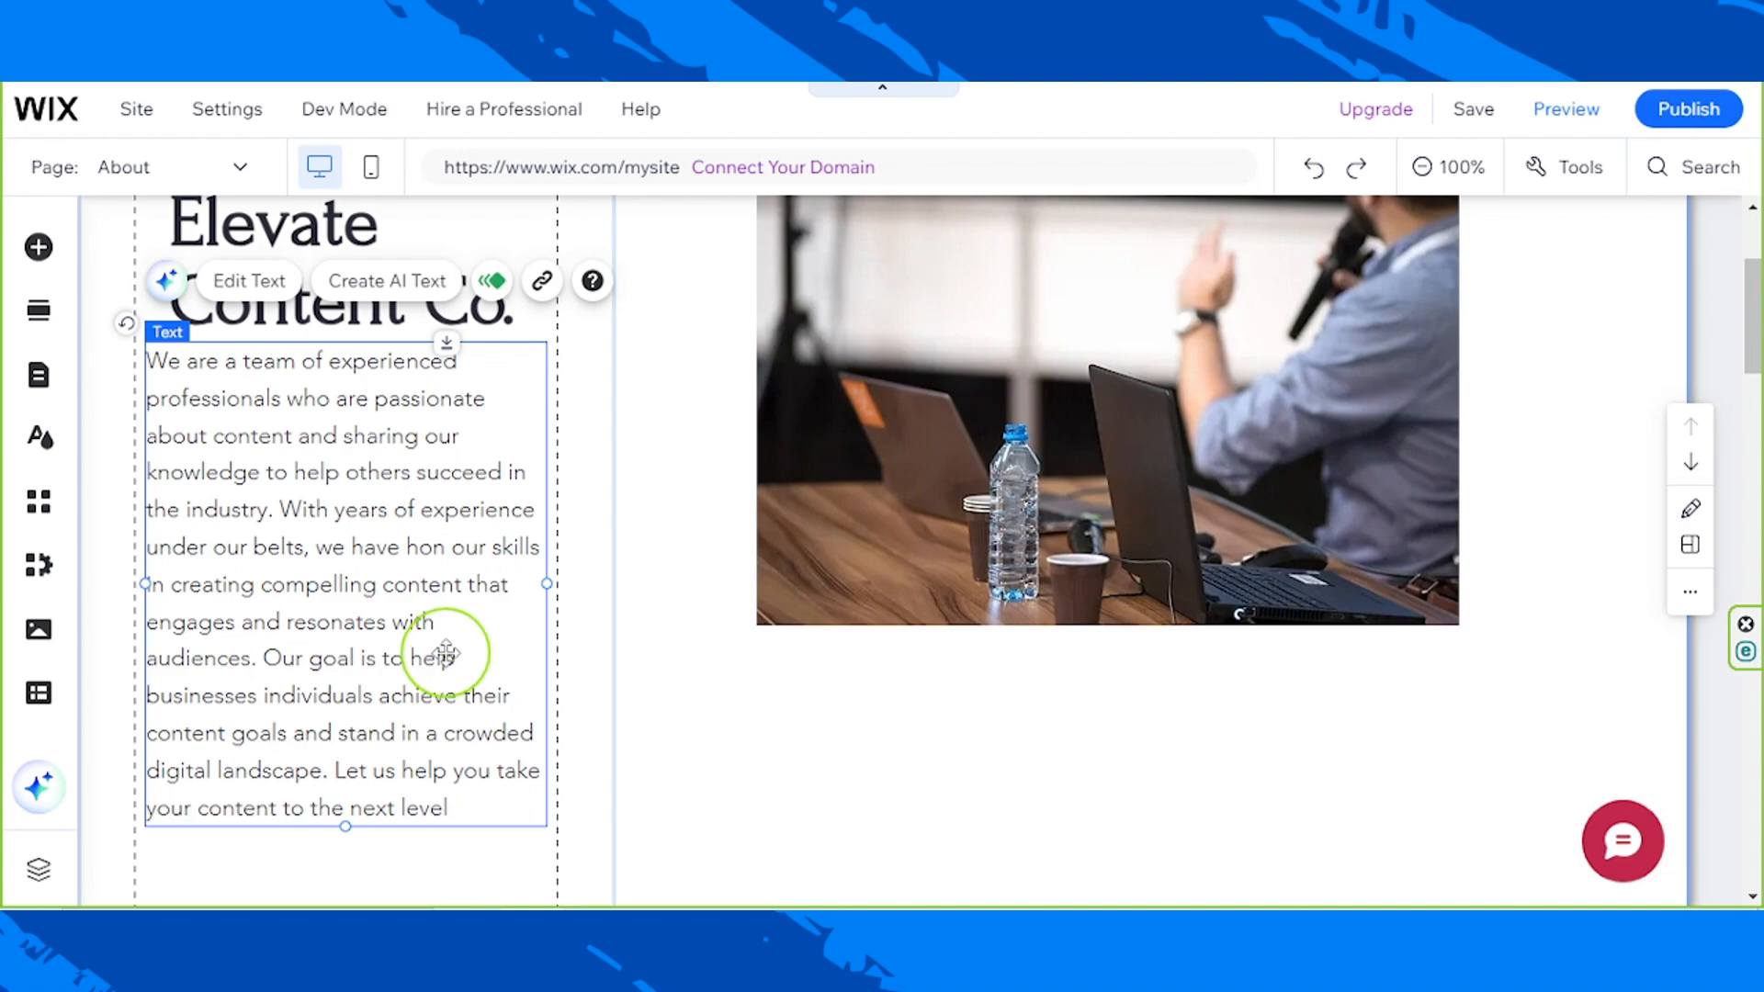
Correct the welcome paragraph's wording to "content creation", "honed our skills" and "businesses or individuals", and close the text settings.
scroll(481, 647, down, 2)
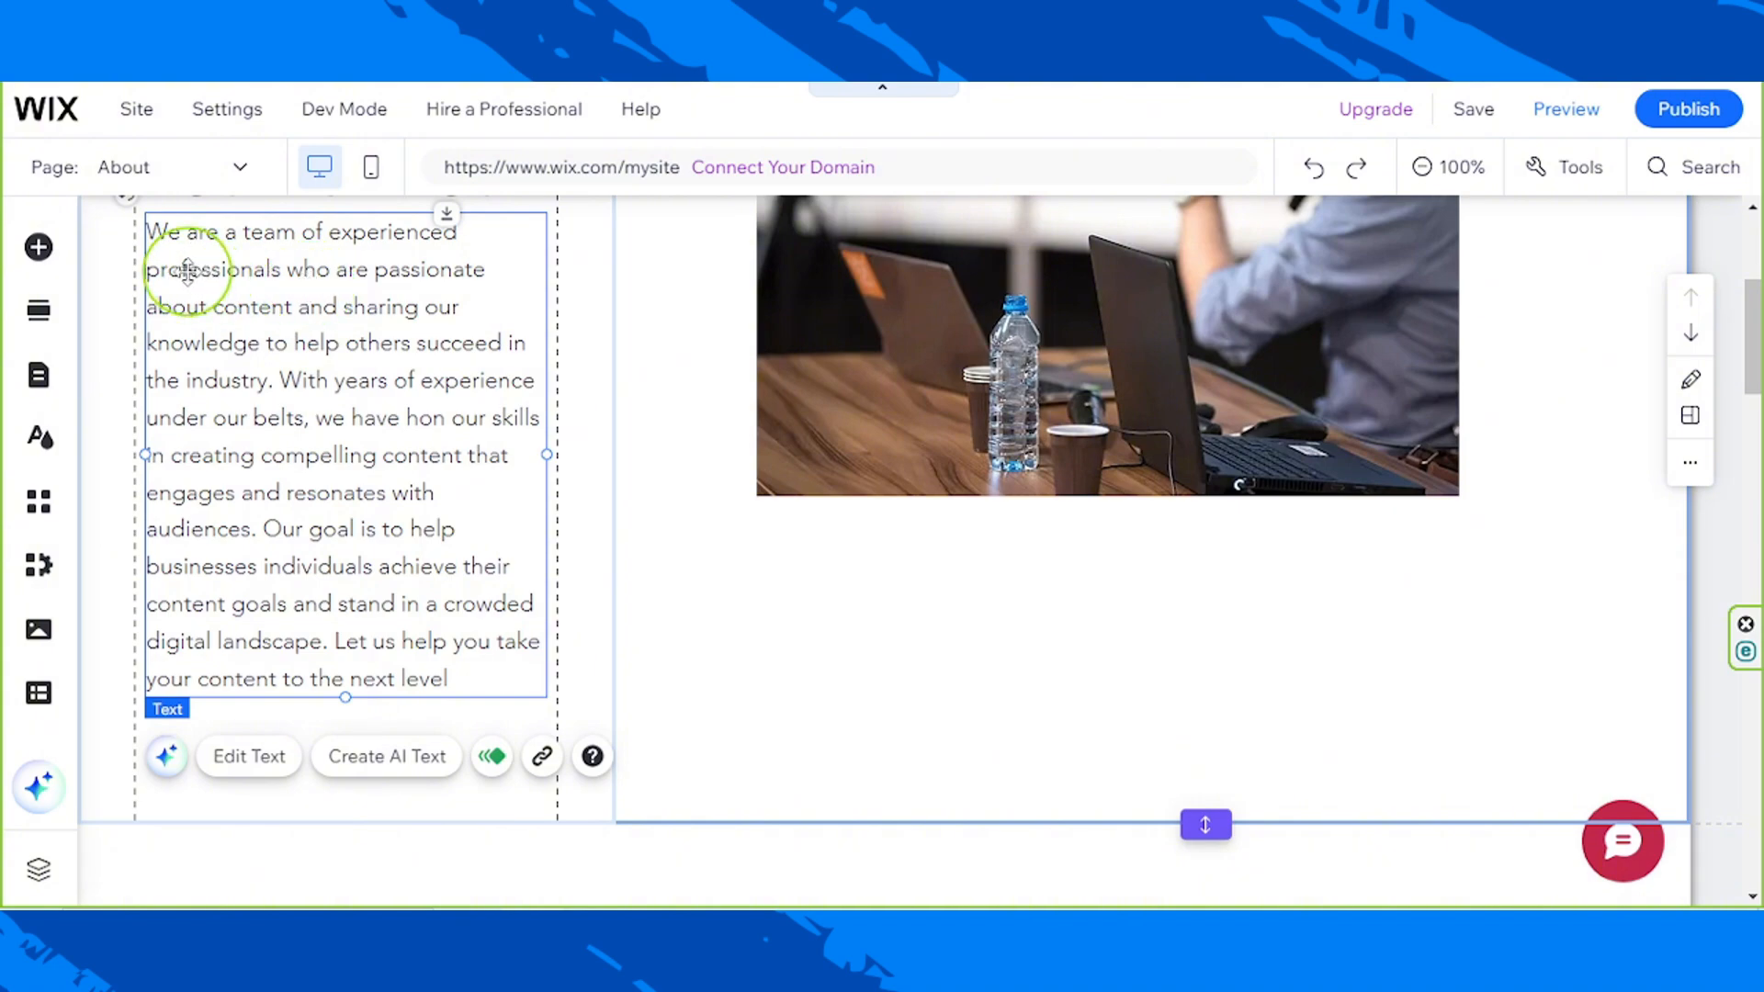
click(296, 309)
text(creation)
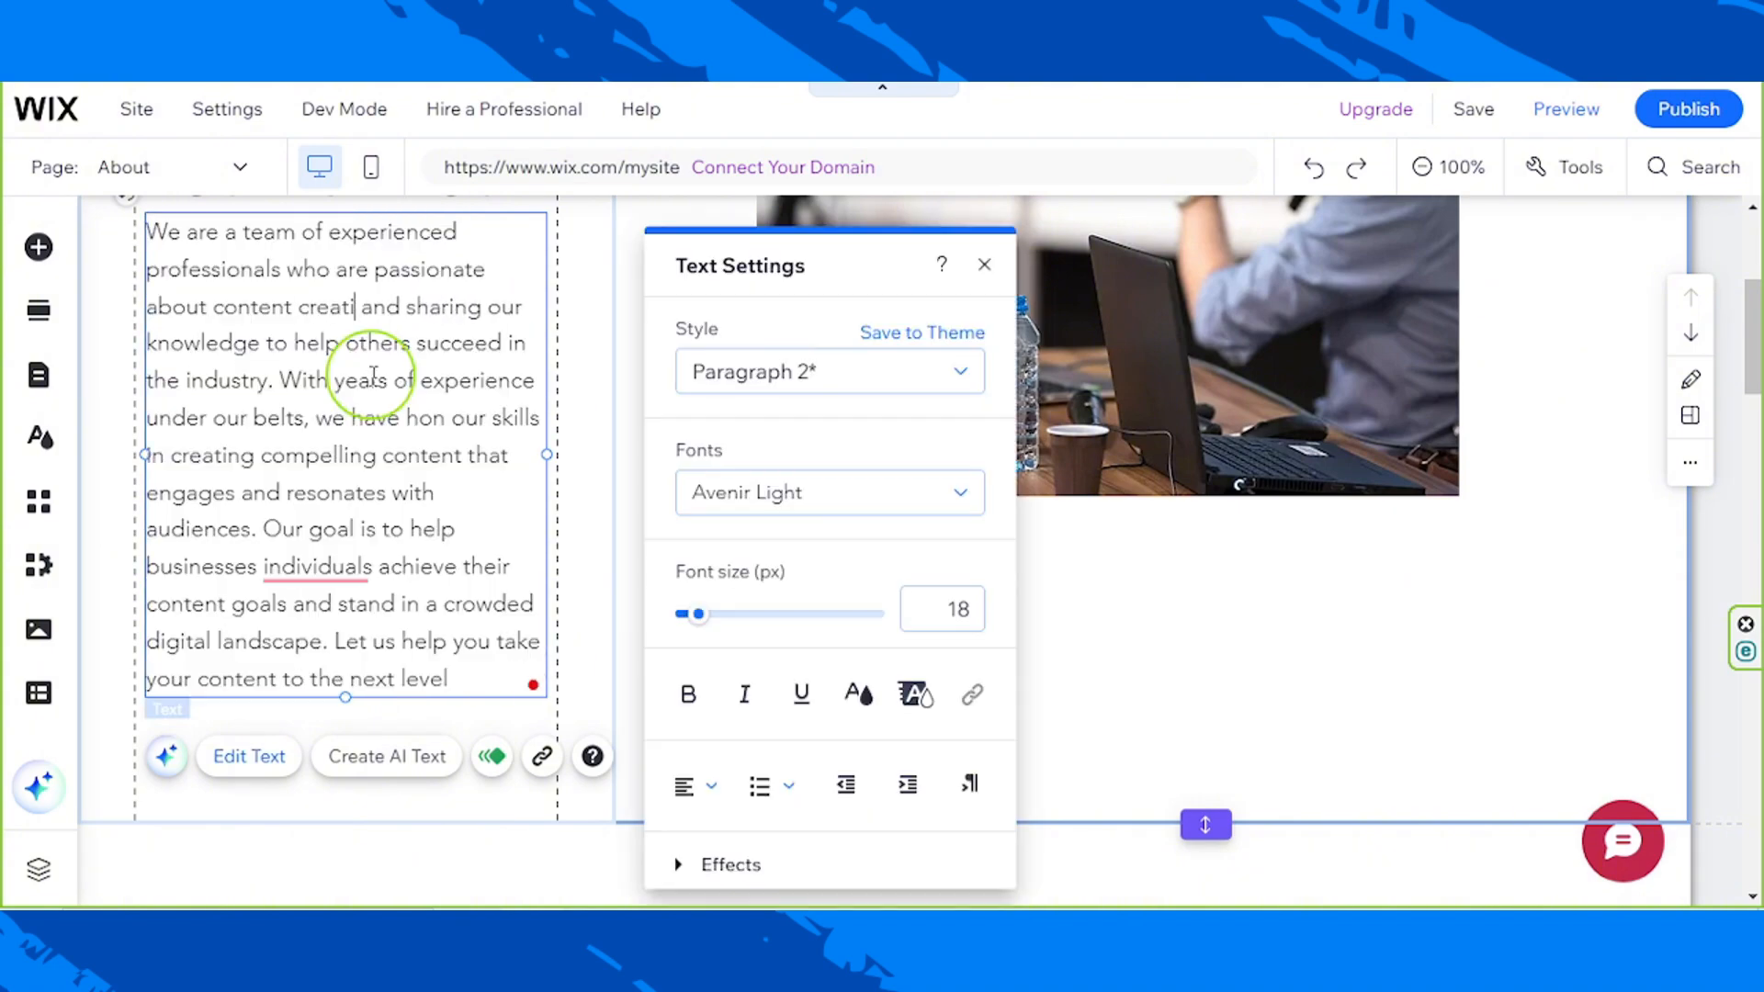
click(184, 455)
text(ed)
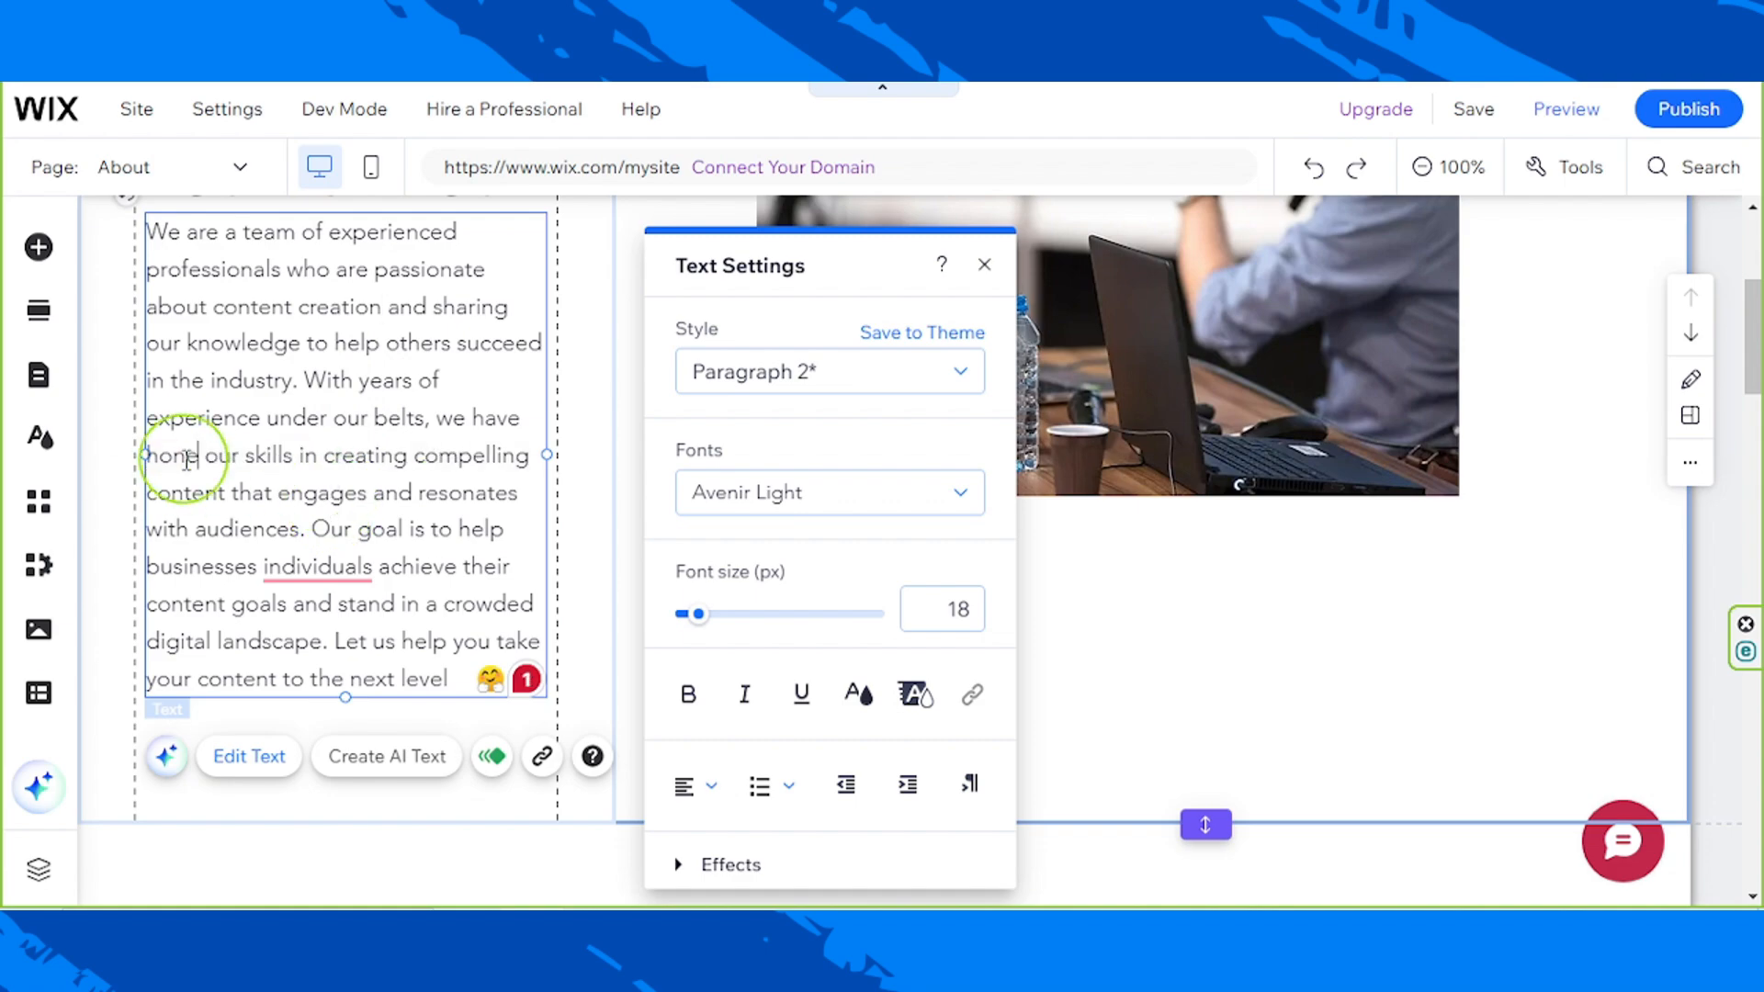
click(262, 567)
text(or)
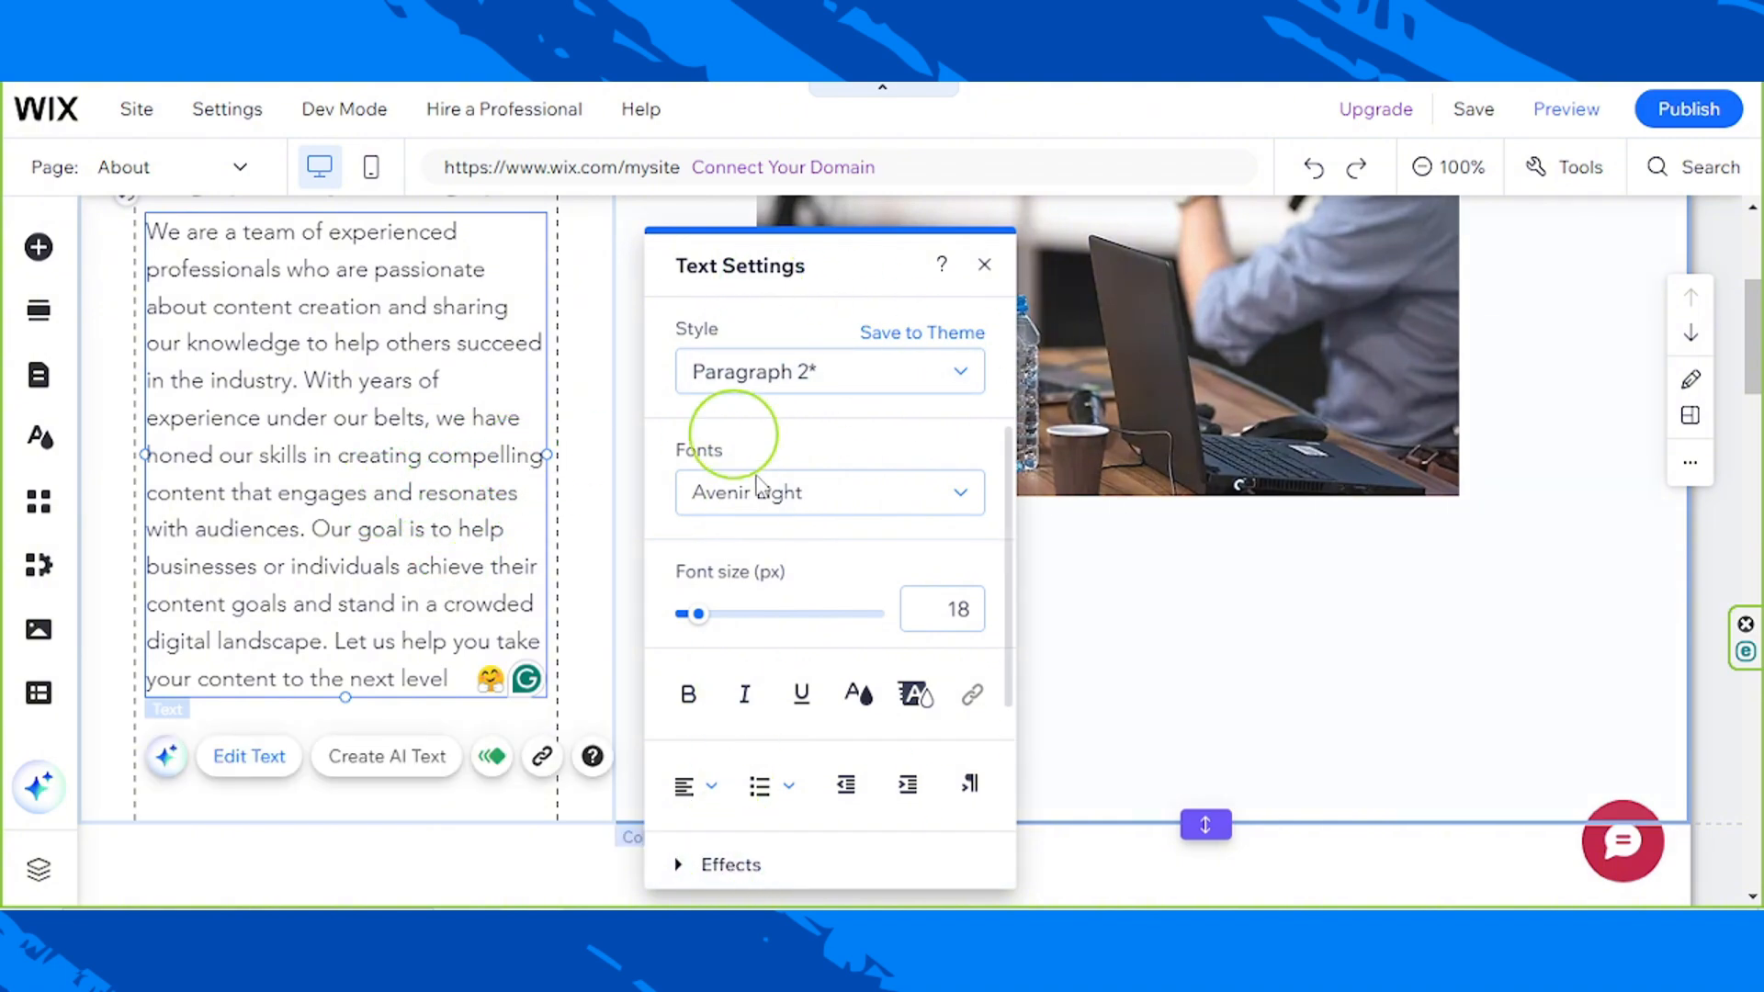
click(984, 268)
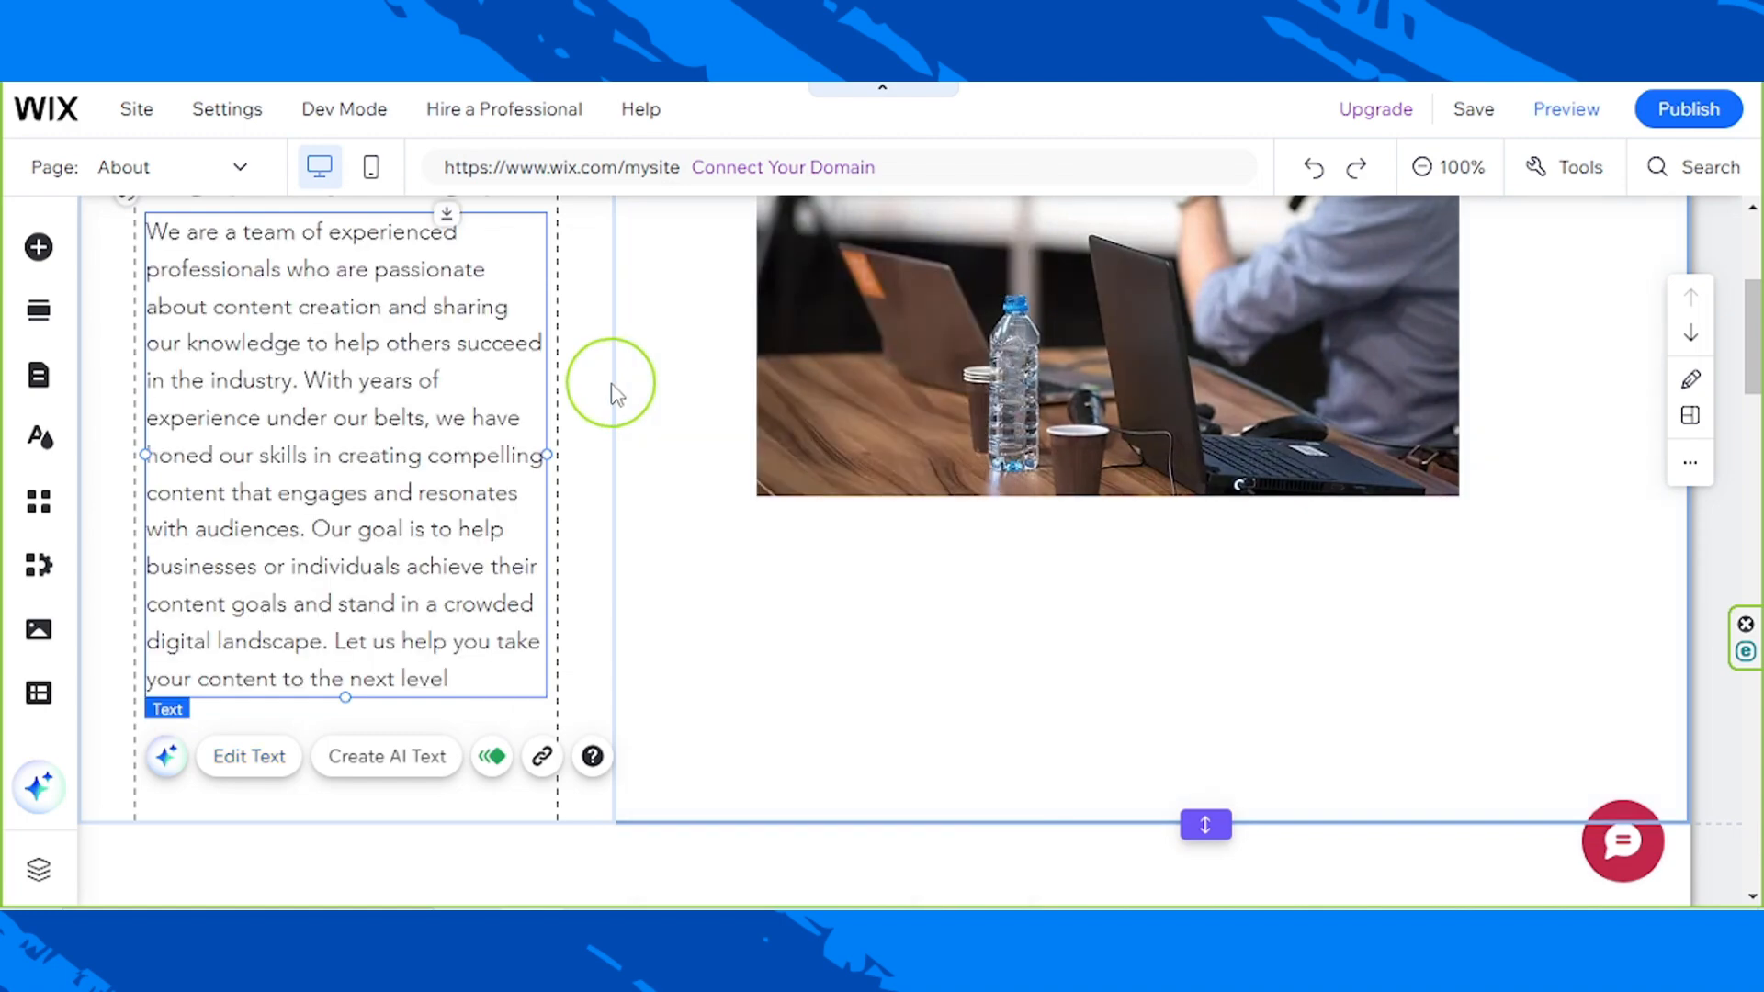
Enlarge the Intro image on both sides so it spans the width between the second column's guides.
click(780, 366)
click(780, 514)
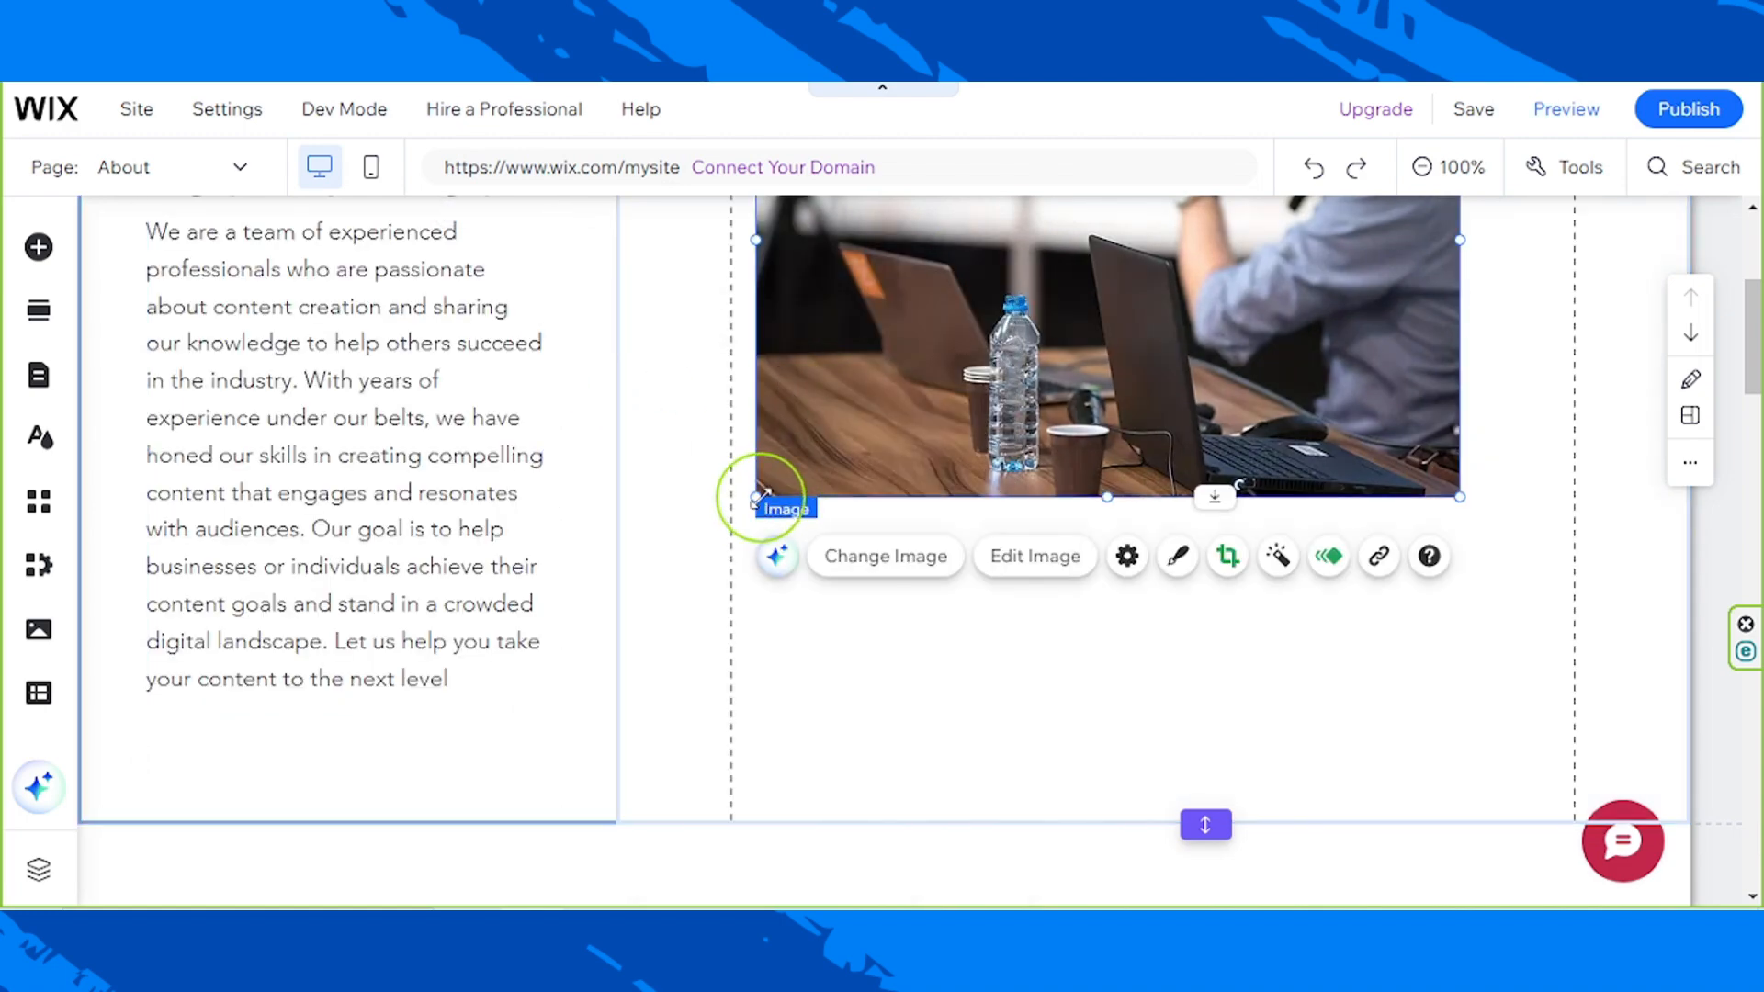
drag(1460, 497, 1575, 559)
drag(755, 546, 733, 598)
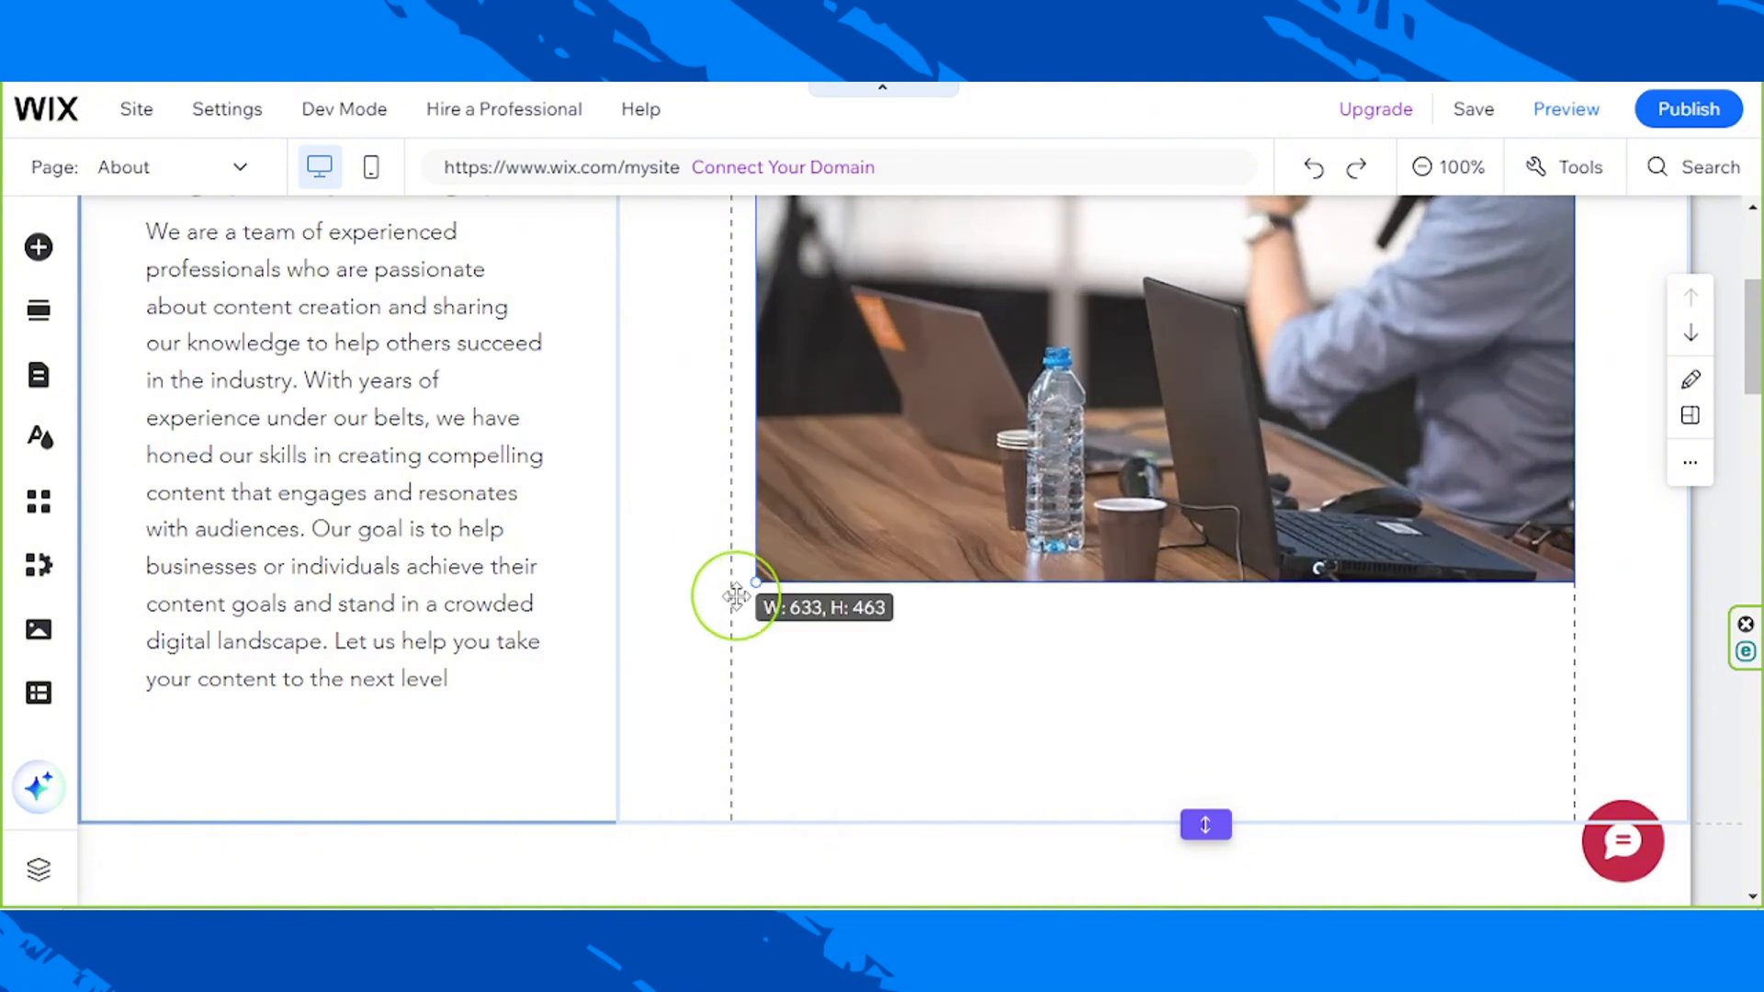
scroll(1032, 591, up, 4)
mouse_move(1032, 619)
mouse_down()
mouse_move(1041, 668)
mouse_move(1043, 629)
mouse_up()
scroll(1044, 629, down, 4)
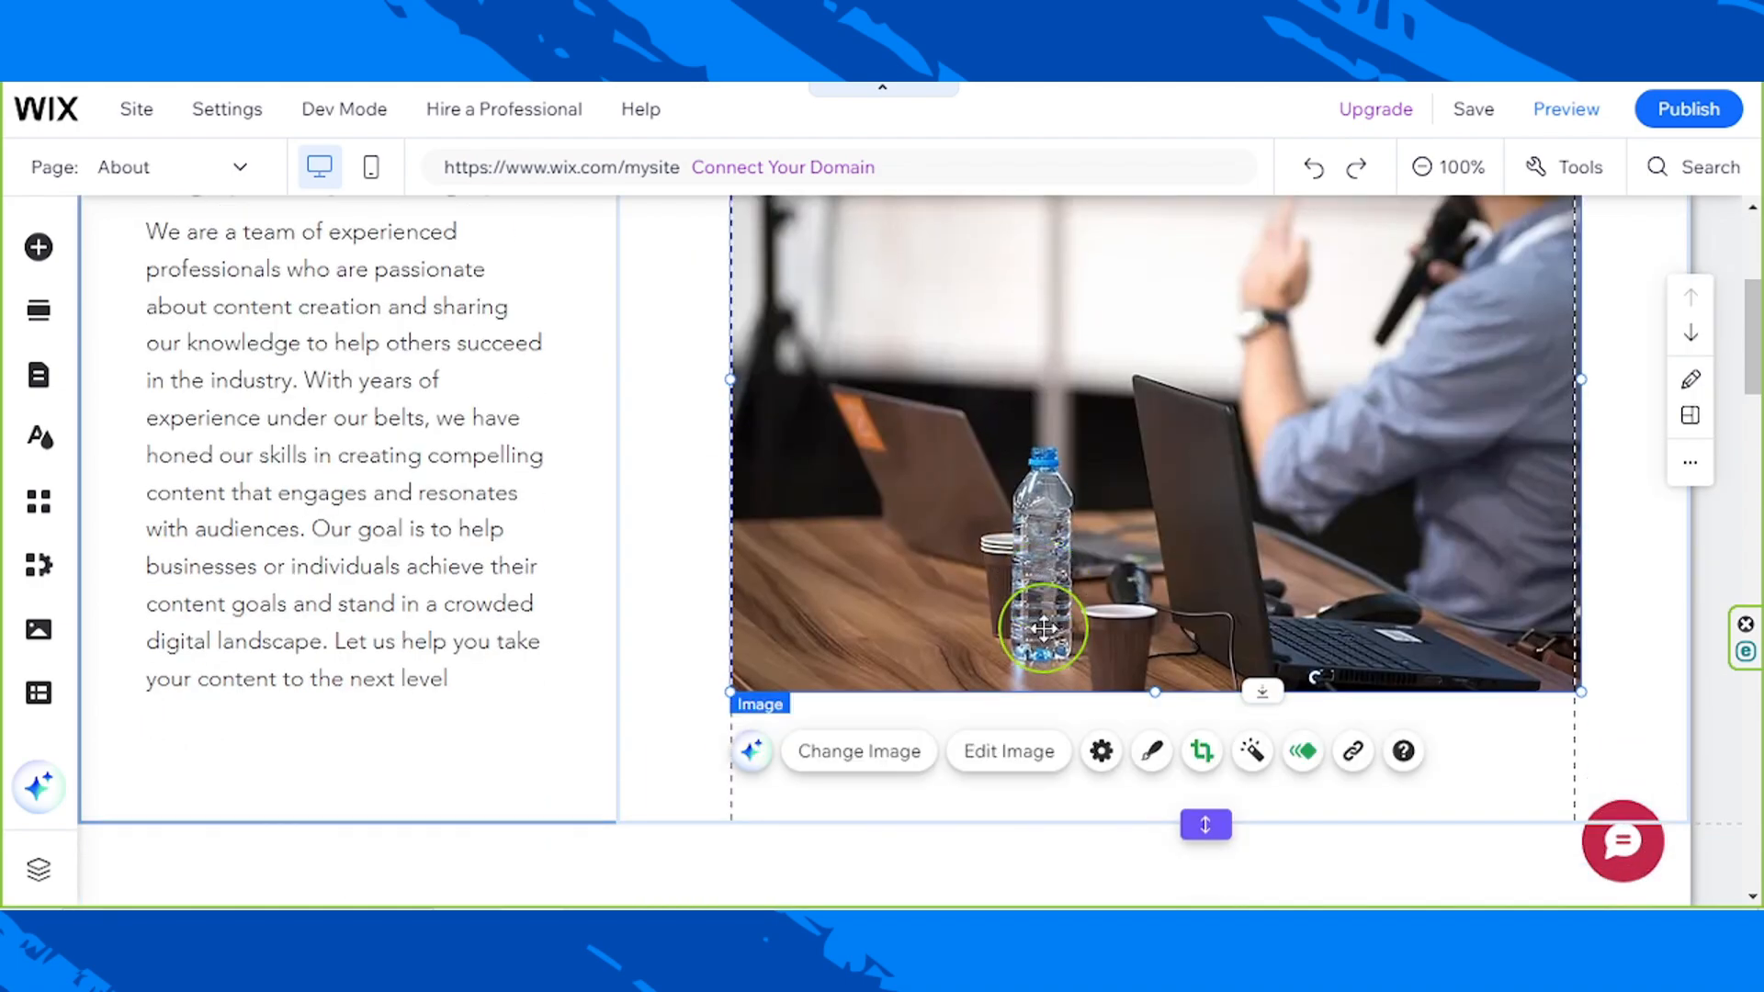
Stretch the Intro image upward so its top edge lines up with the top of the welcome heading.
scroll(1044, 629, up, 3)
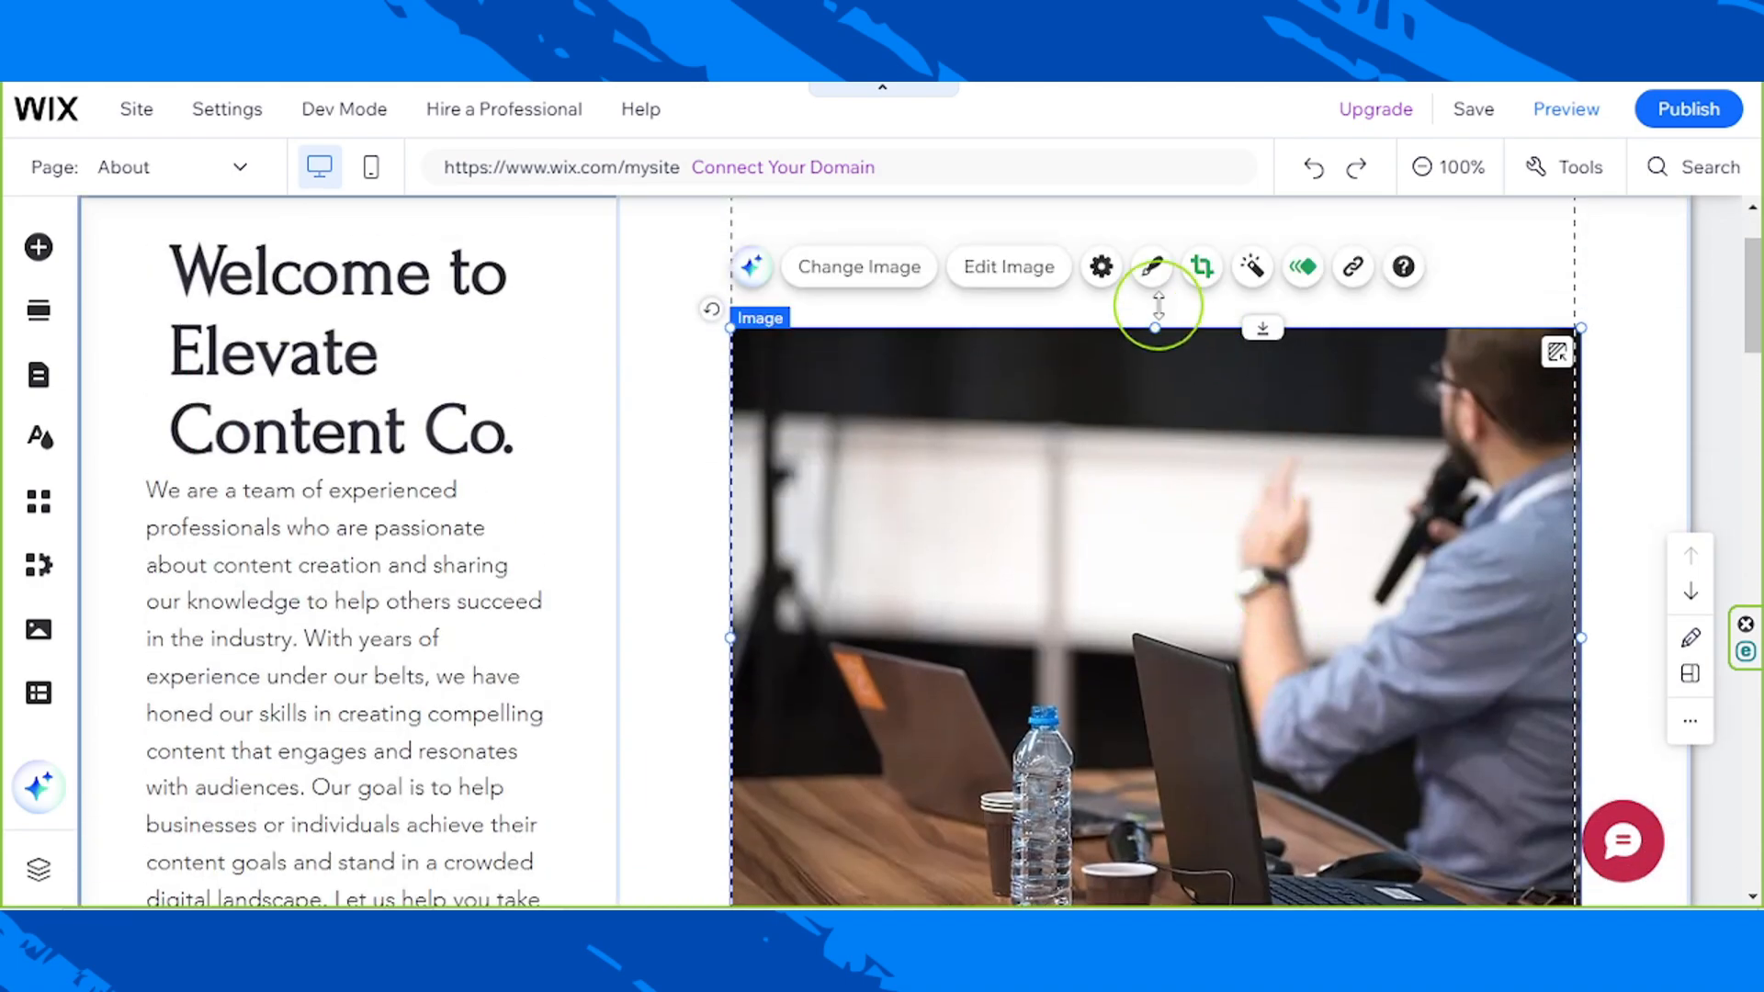
drag(1159, 307, 1171, 244)
scroll(1192, 577, down, 4)
scroll(1192, 577, up, 5)
scroll(1367, 260, up, 2)
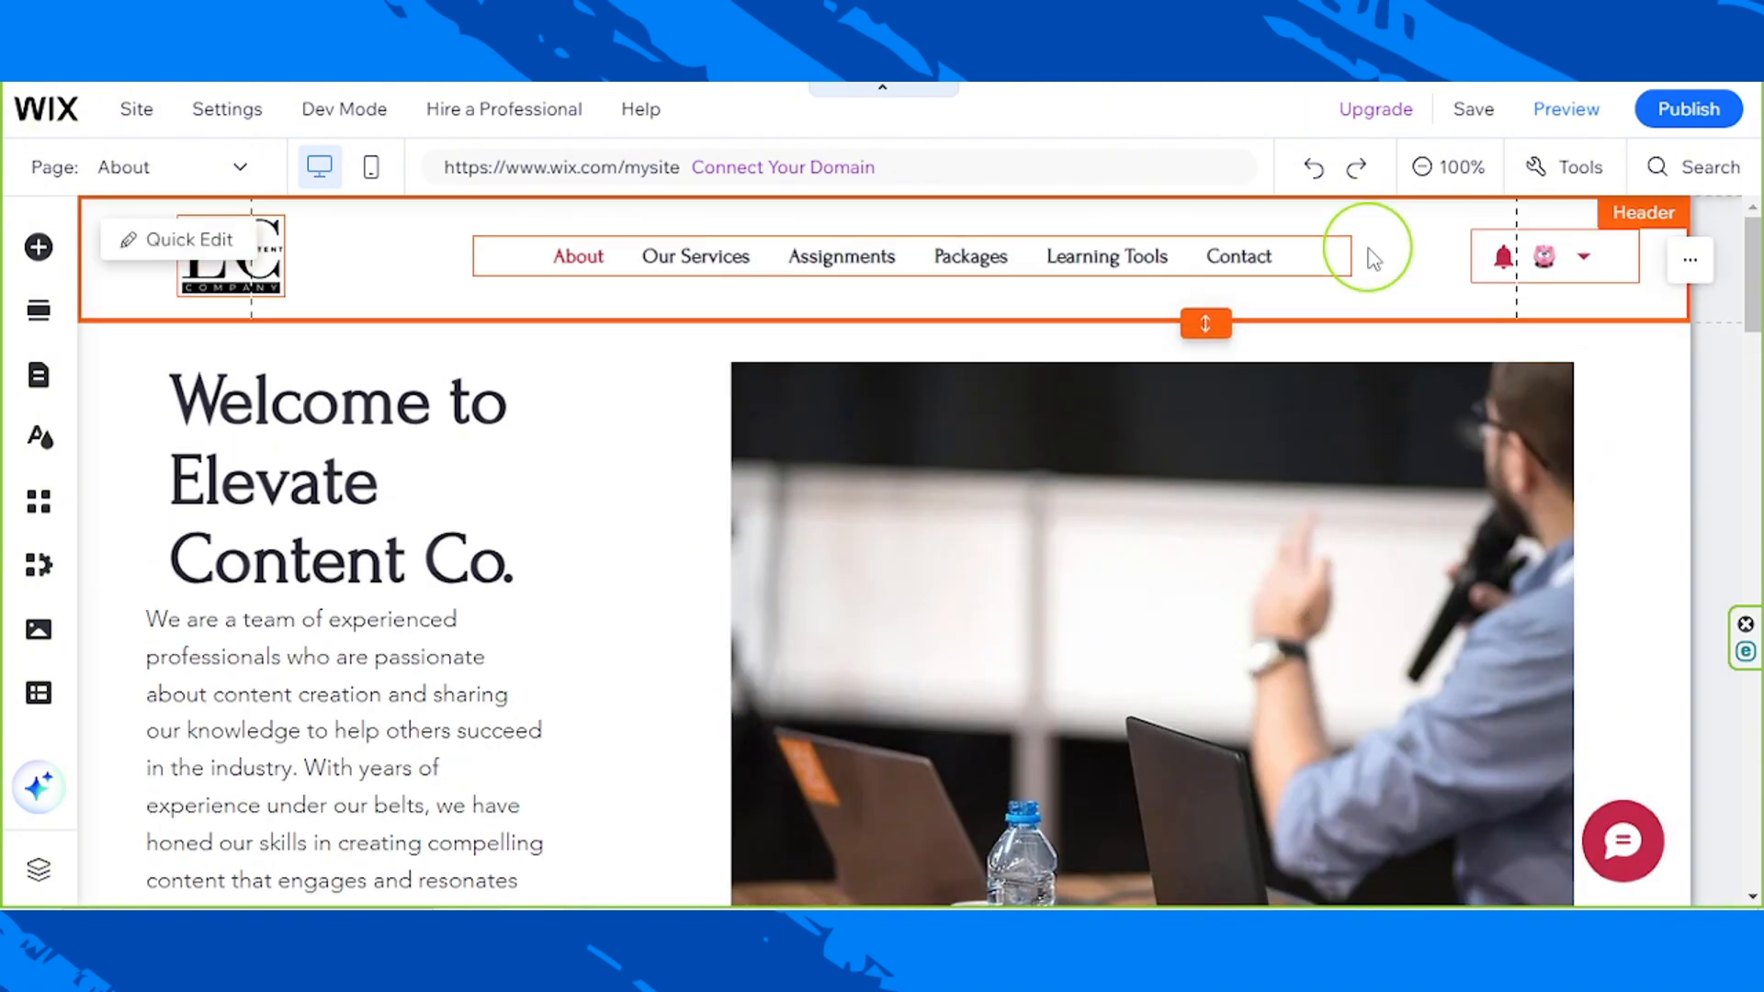
Shift the welcome heading so its left edge lines up with the paragraph beneath it.
scroll(321, 422, down, 2)
click(322, 422)
scroll(465, 551, down, 1)
scroll(551, 610, up, 1)
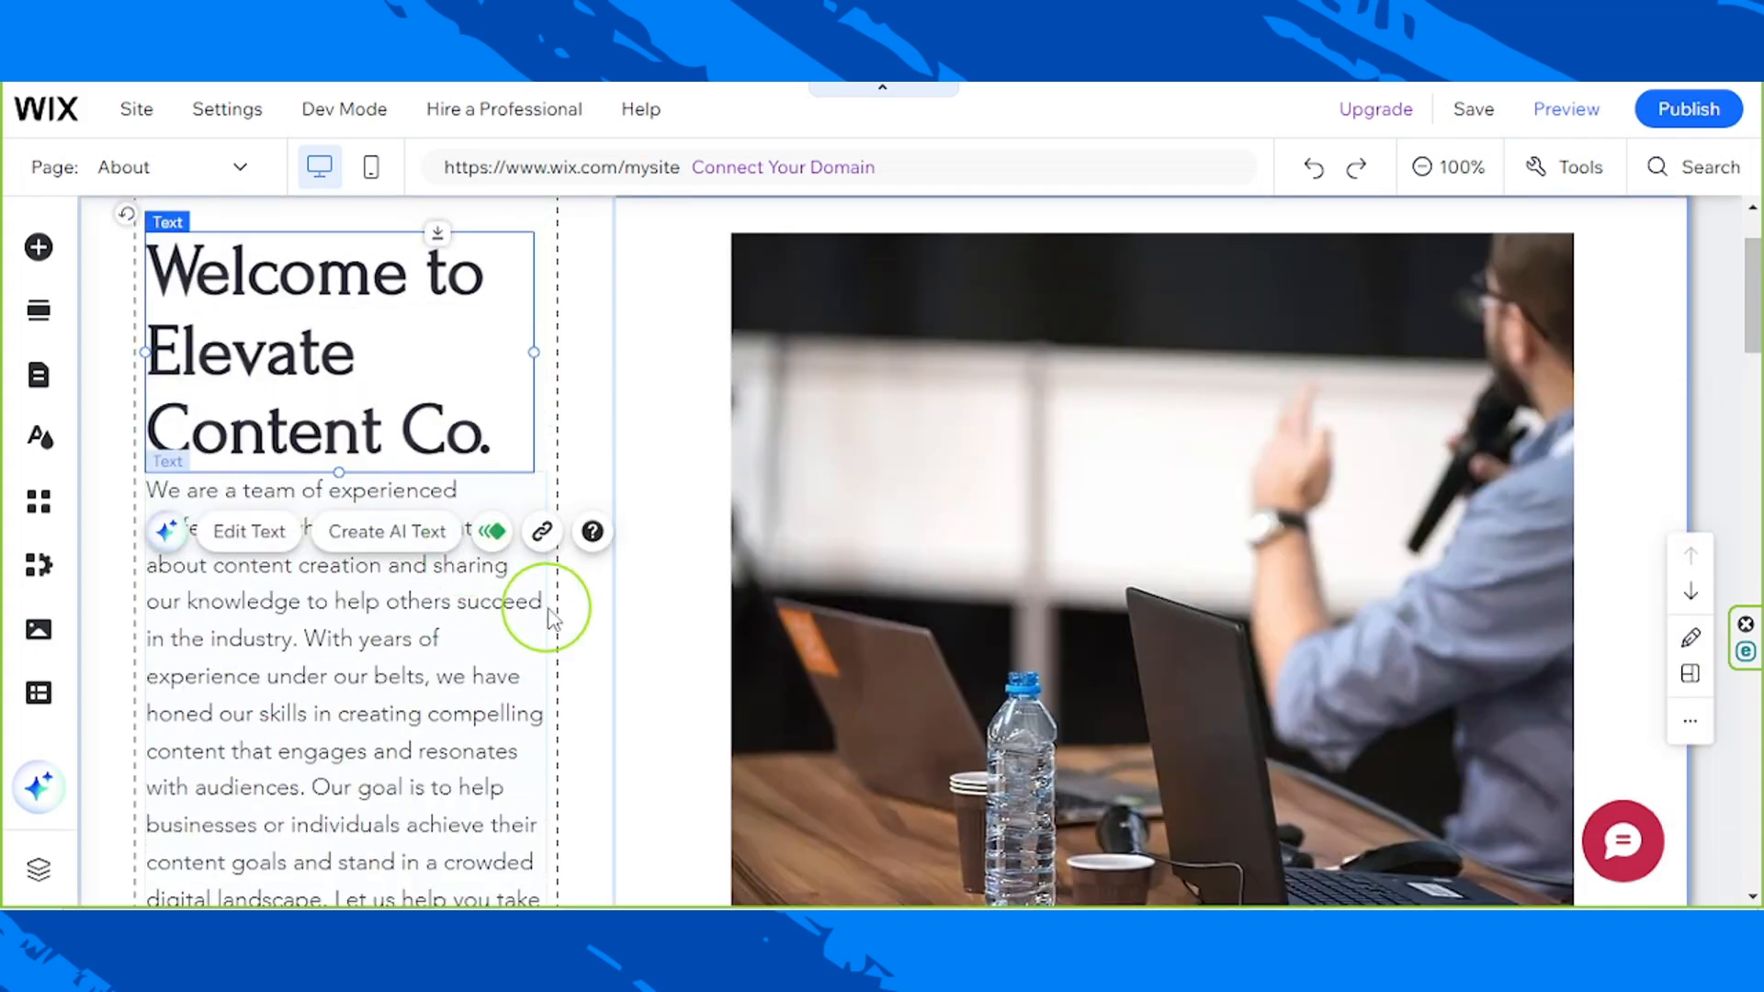
Look through the Our Story and Certifications sections below the Intro section.
scroll(554, 597, down, 1)
scroll(554, 597, down, 3)
scroll(859, 598, down, 6)
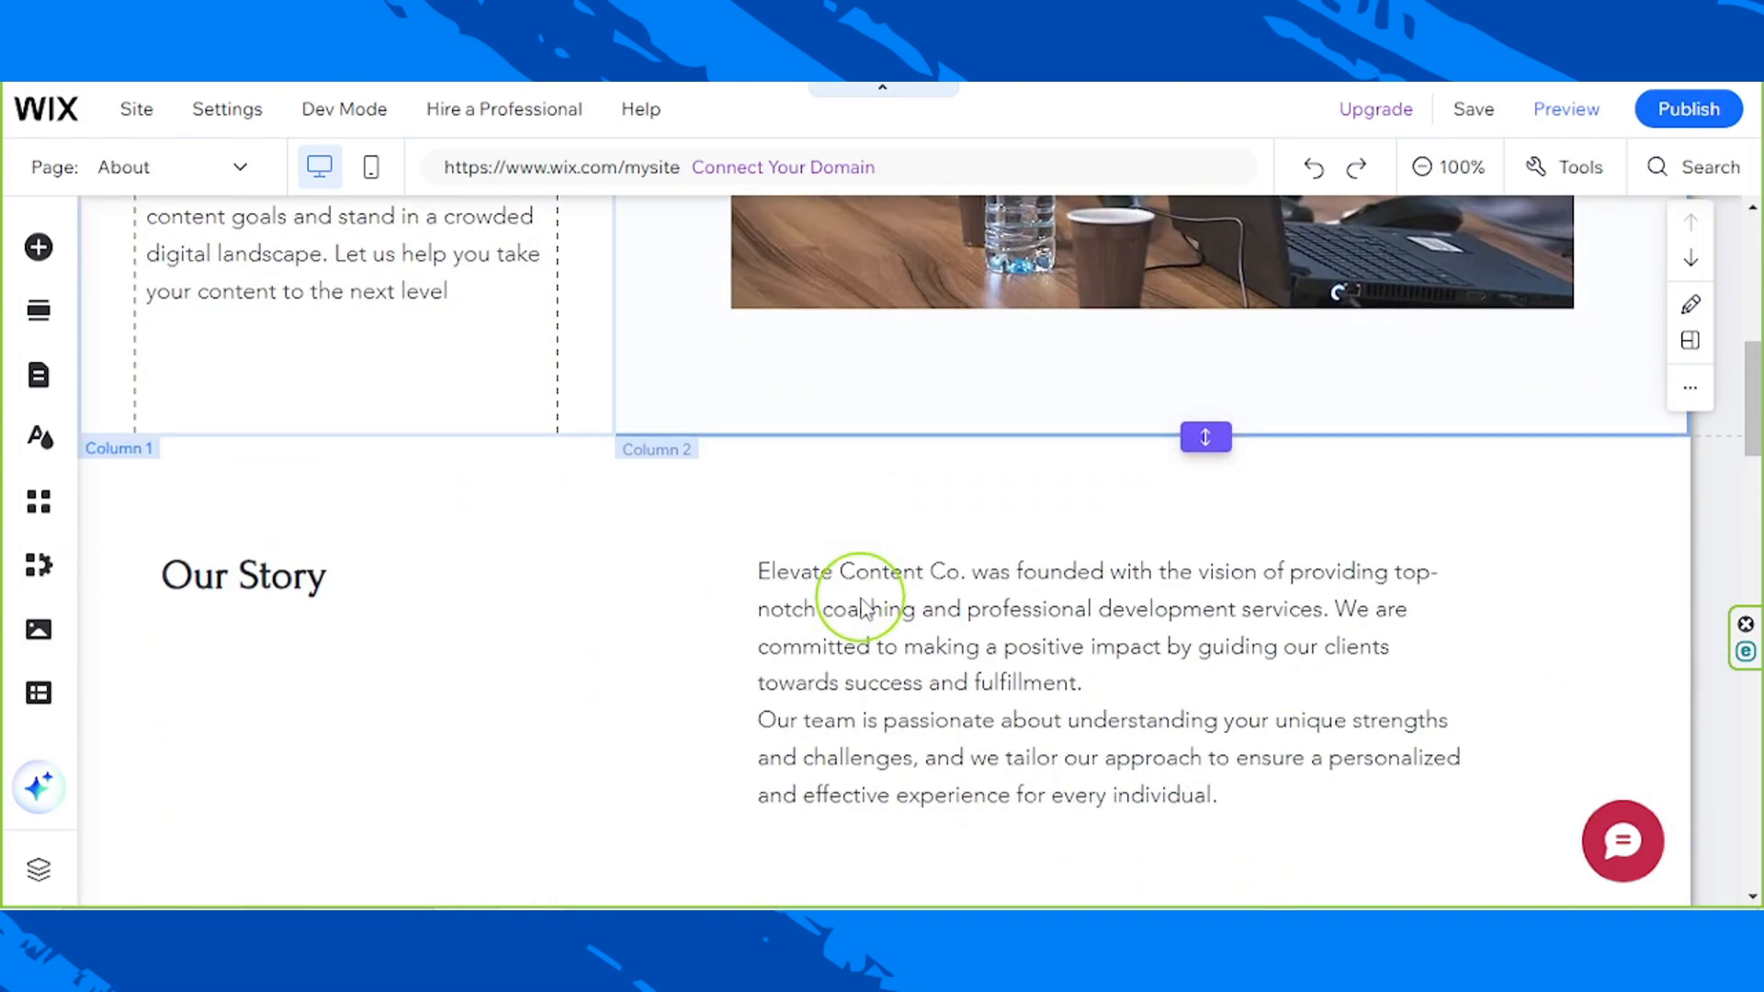
click(435, 452)
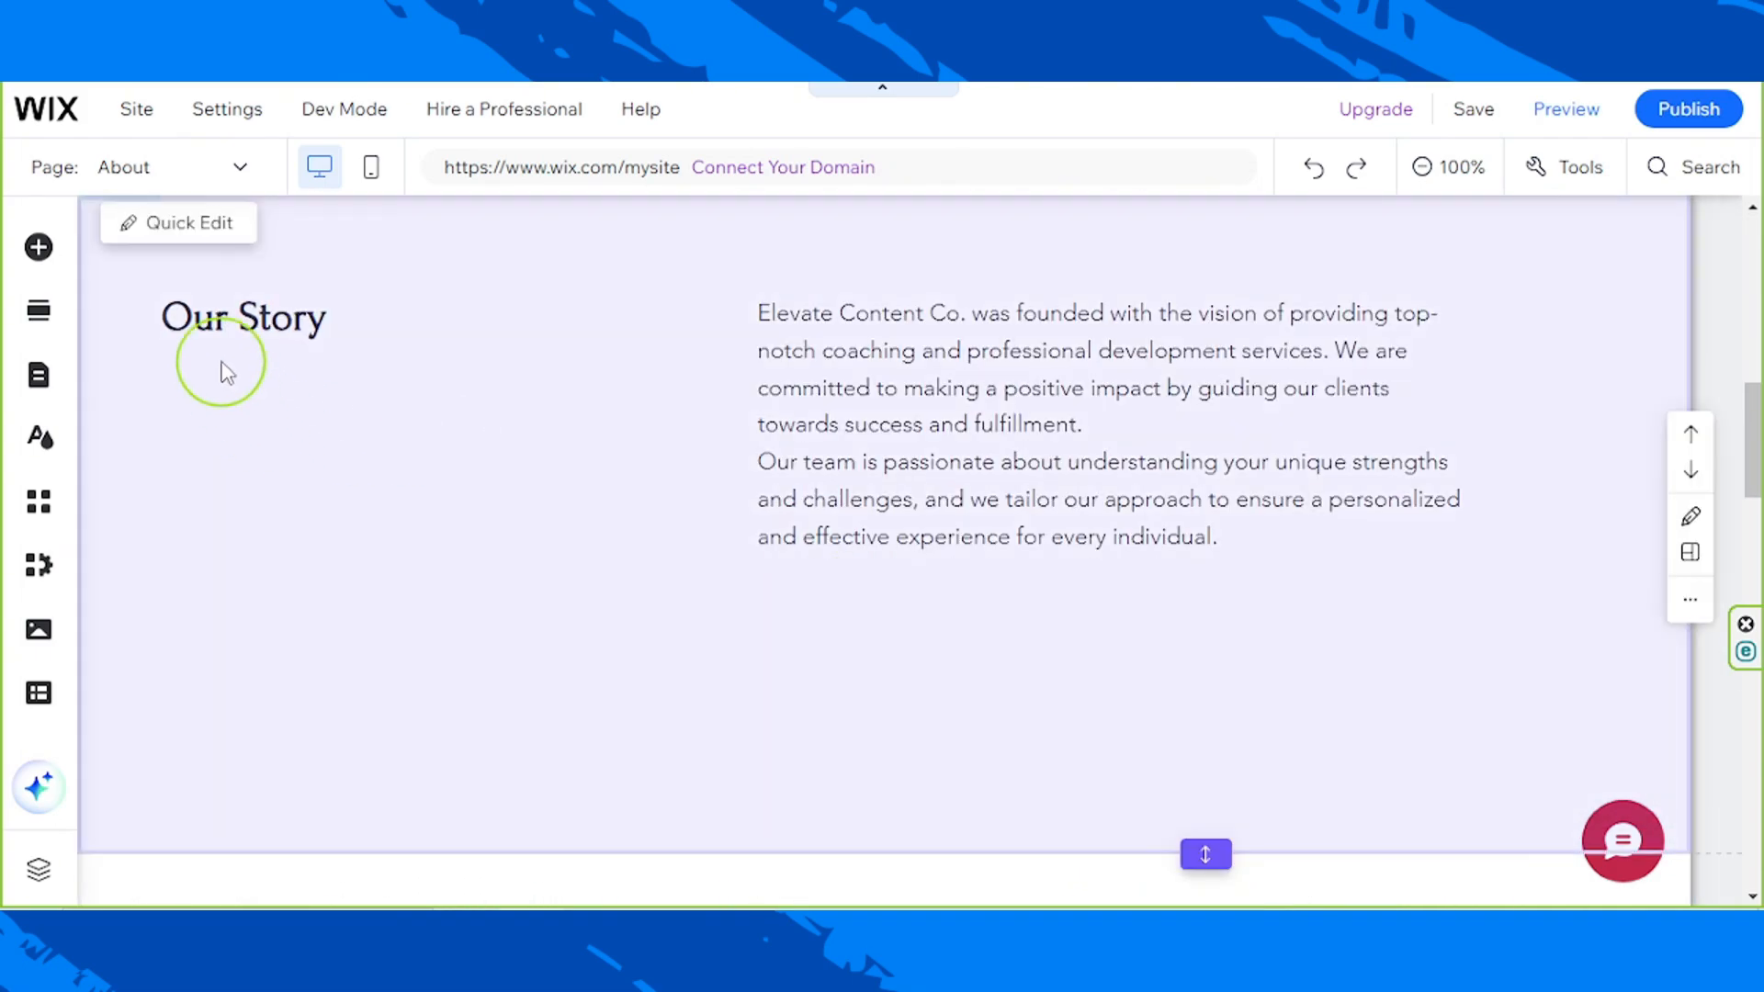
scroll(1128, 602, down, 5)
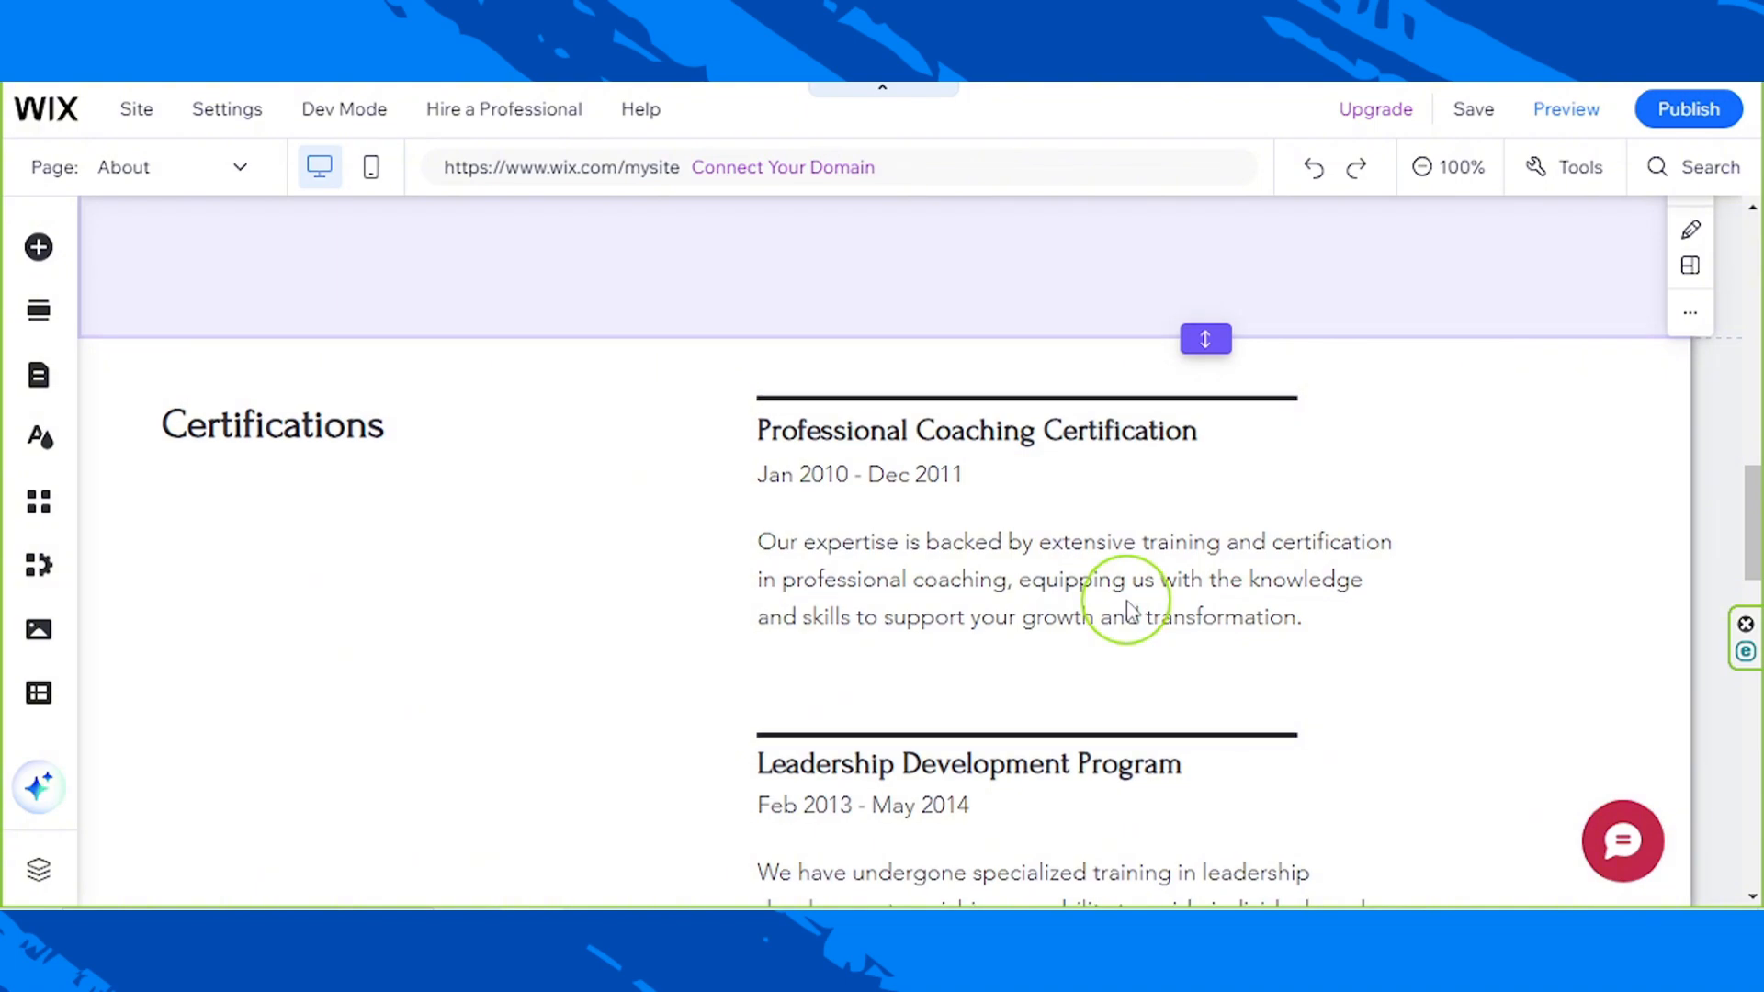
scroll(1130, 607, up, 9)
scroll(977, 610, down, 3)
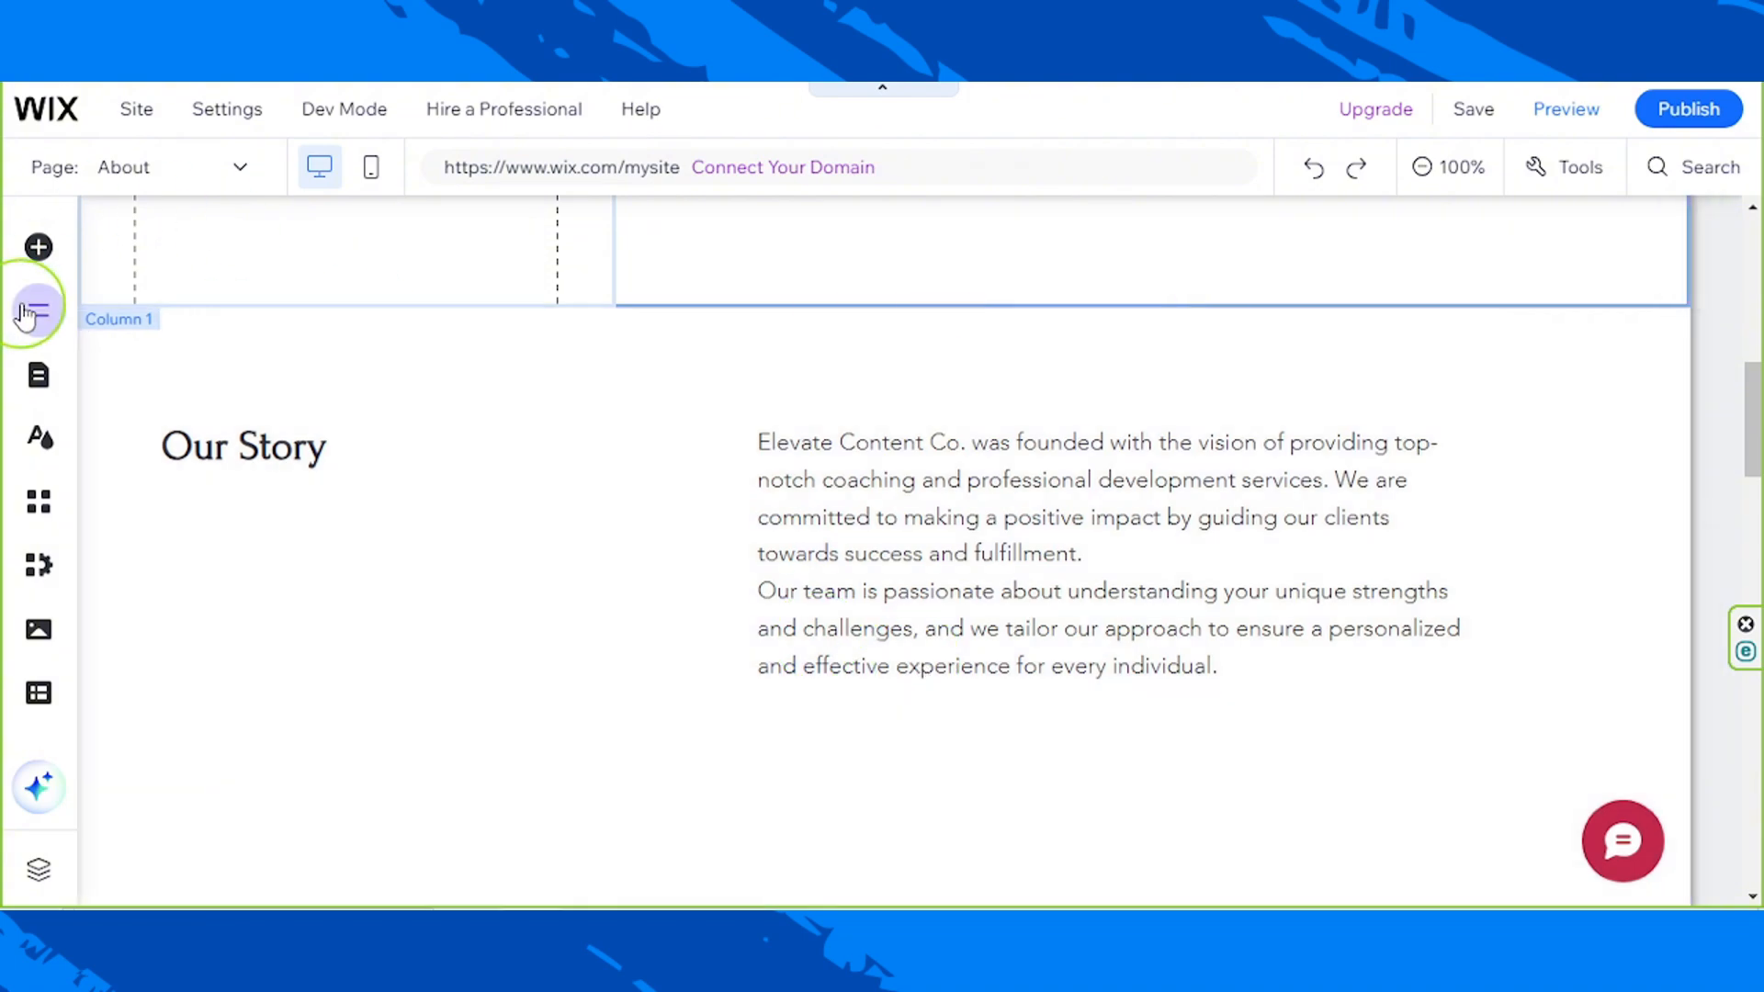
Add the "Our Team." template from the Team sections between the Intro and Our Story sections.
click(37, 313)
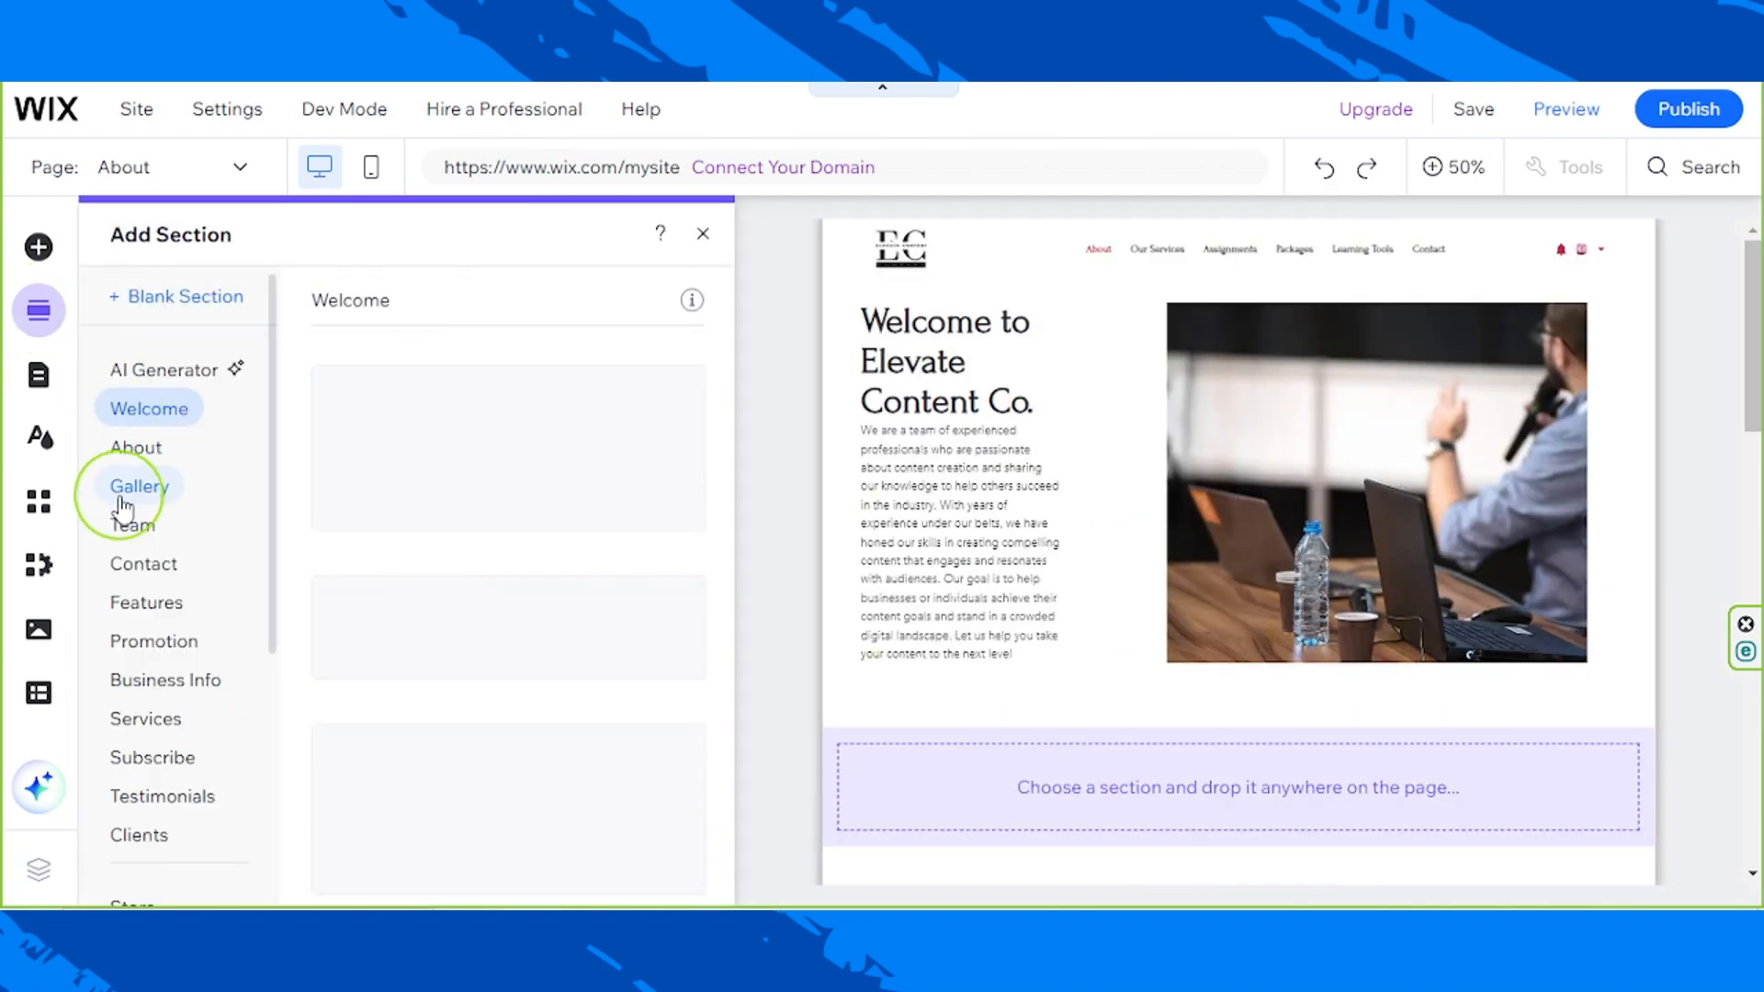
click(128, 525)
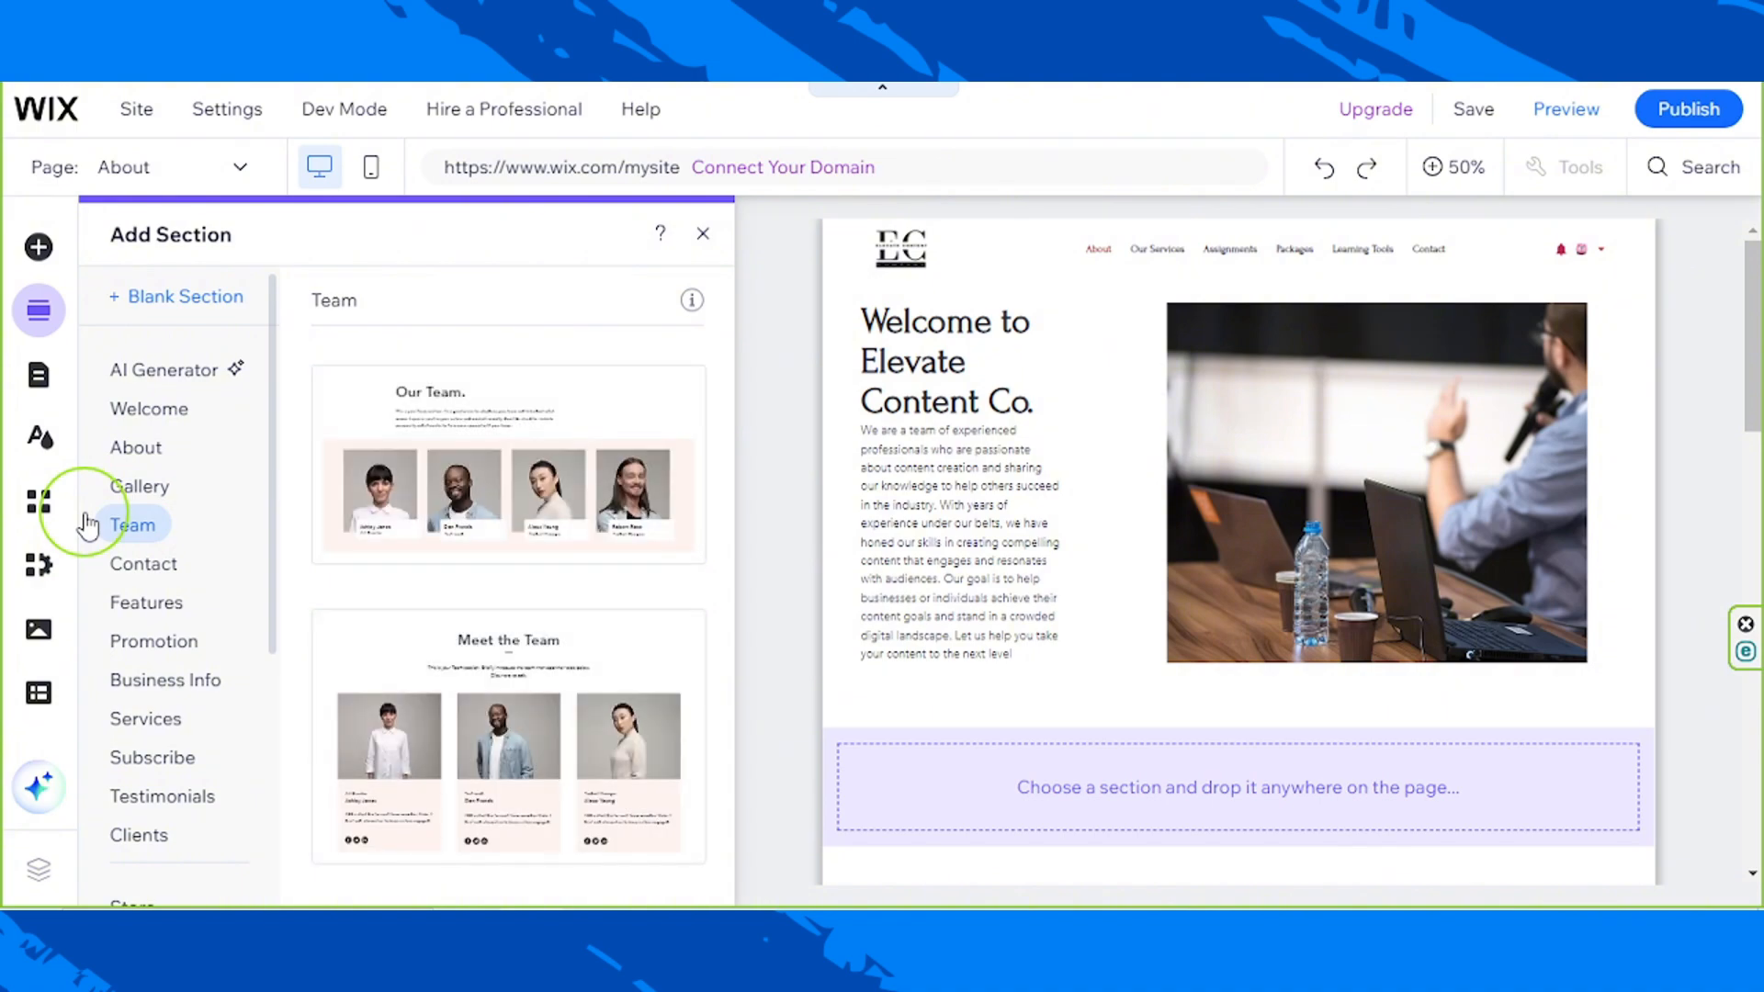
scroll(540, 464, down, 5)
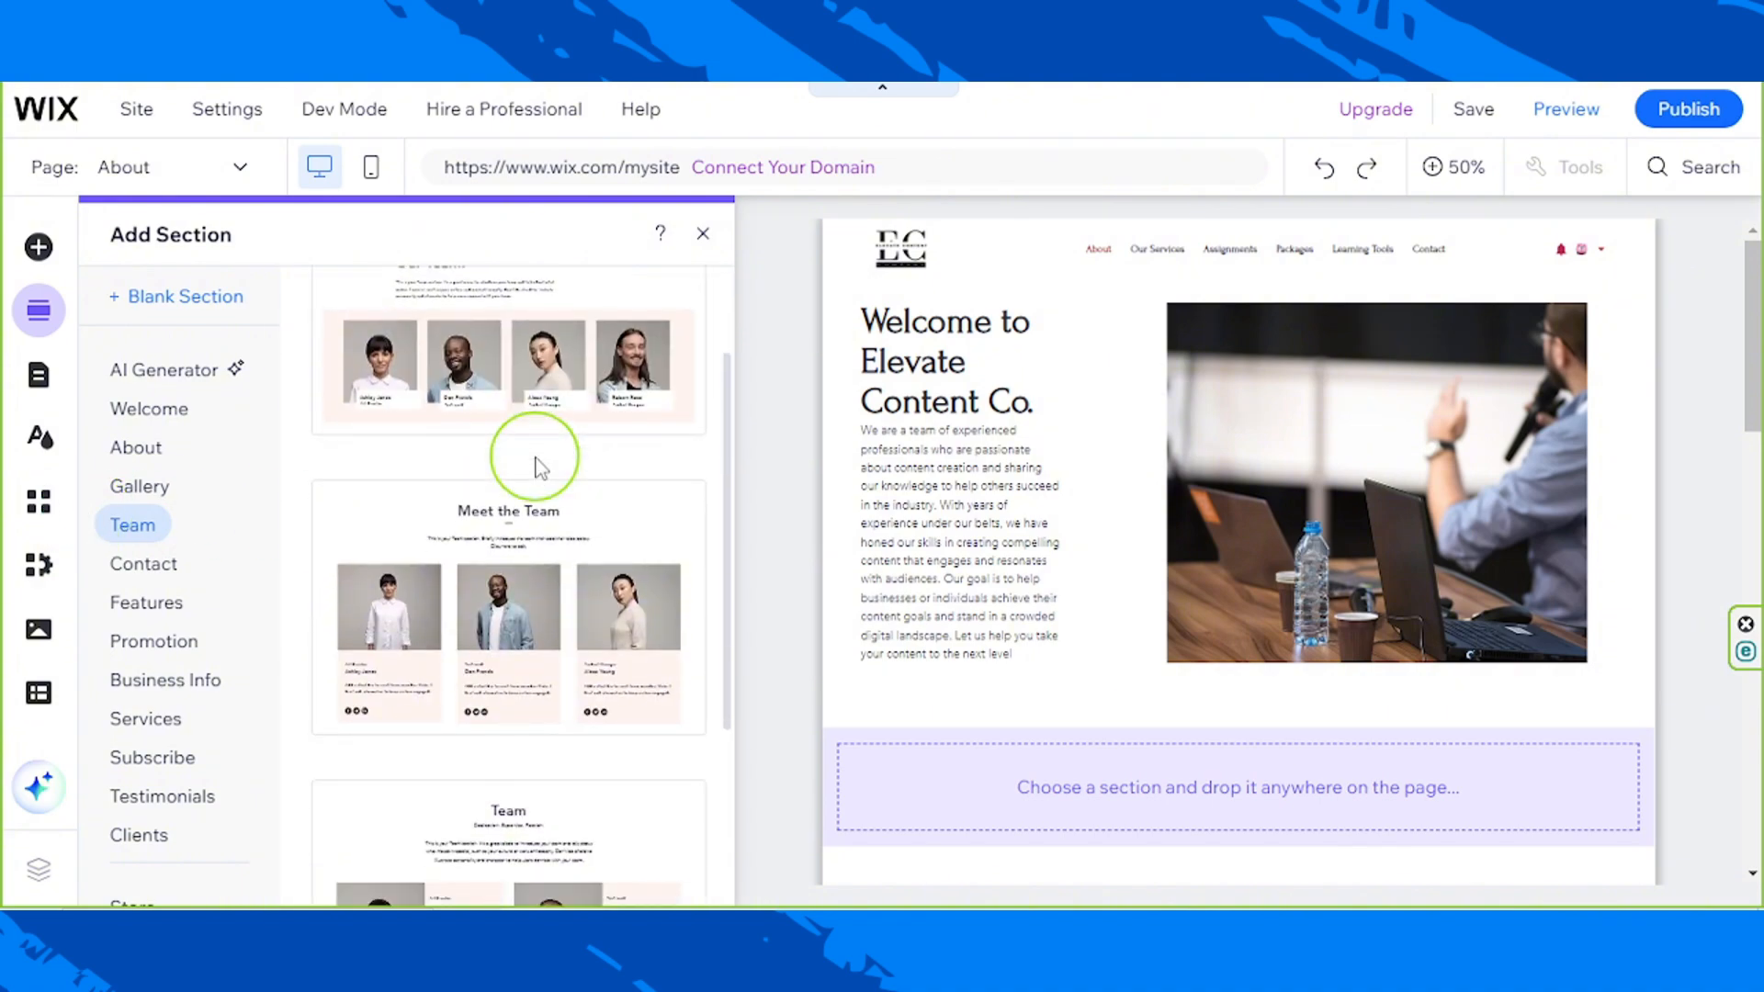
scroll(539, 465, down, 1)
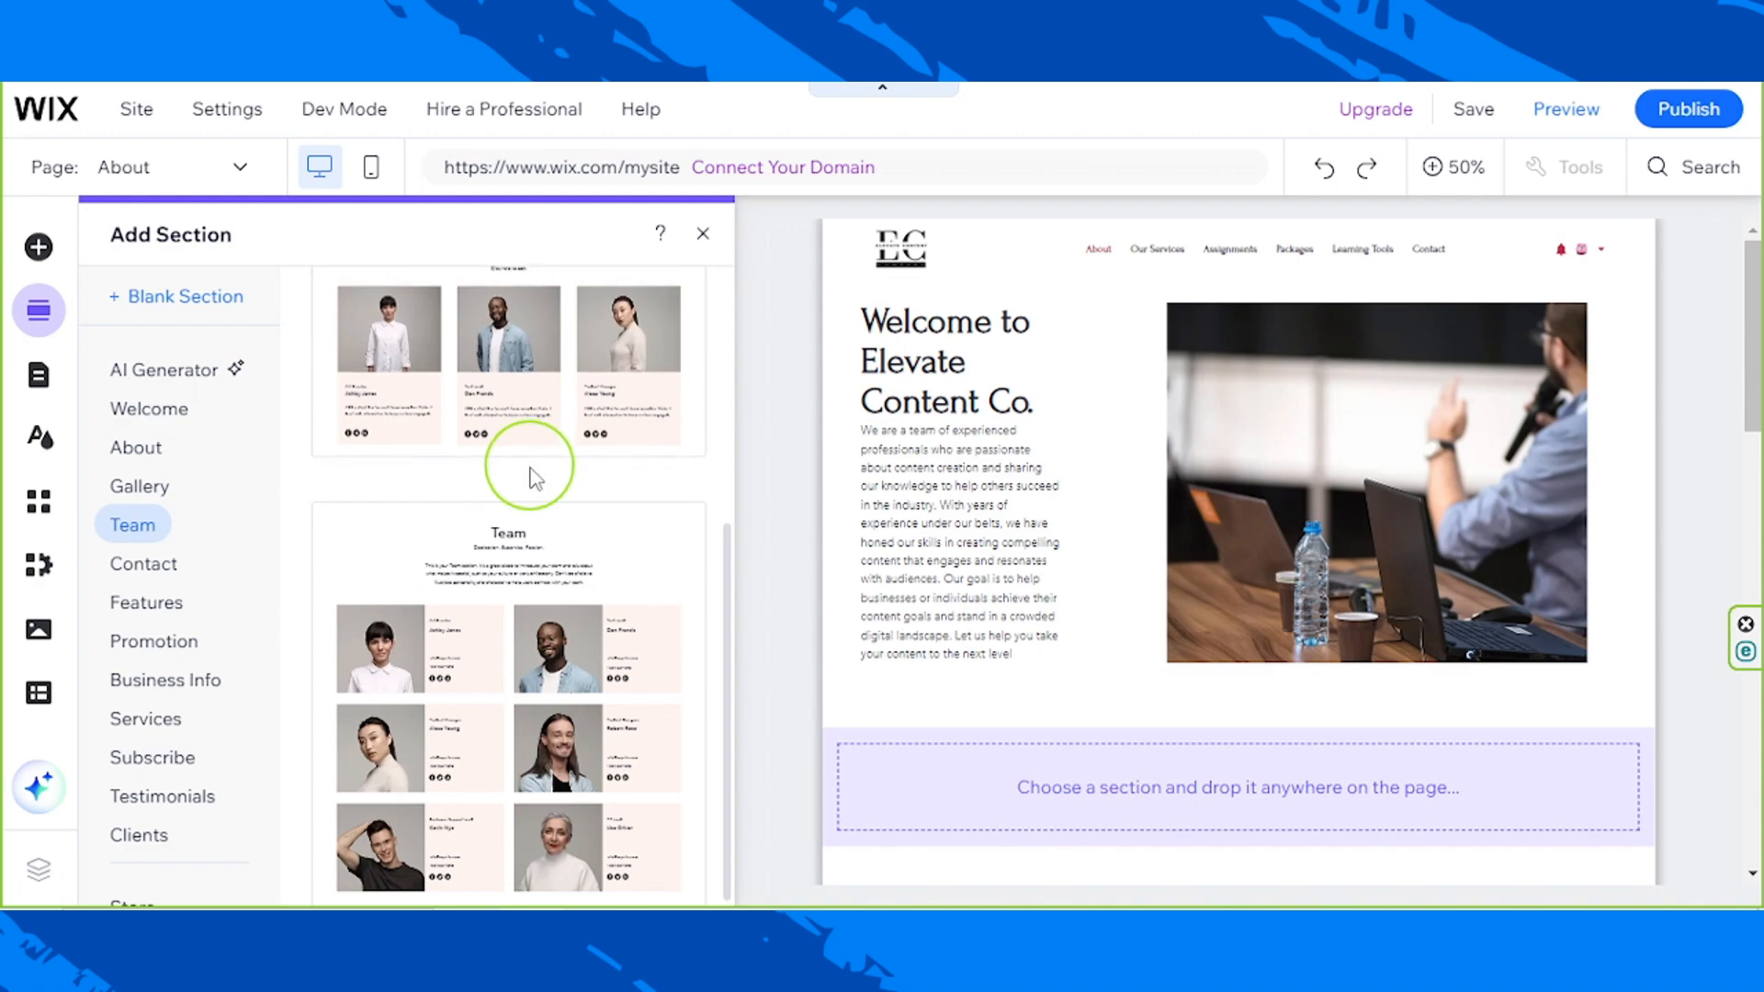
scroll(576, 654, up, 5)
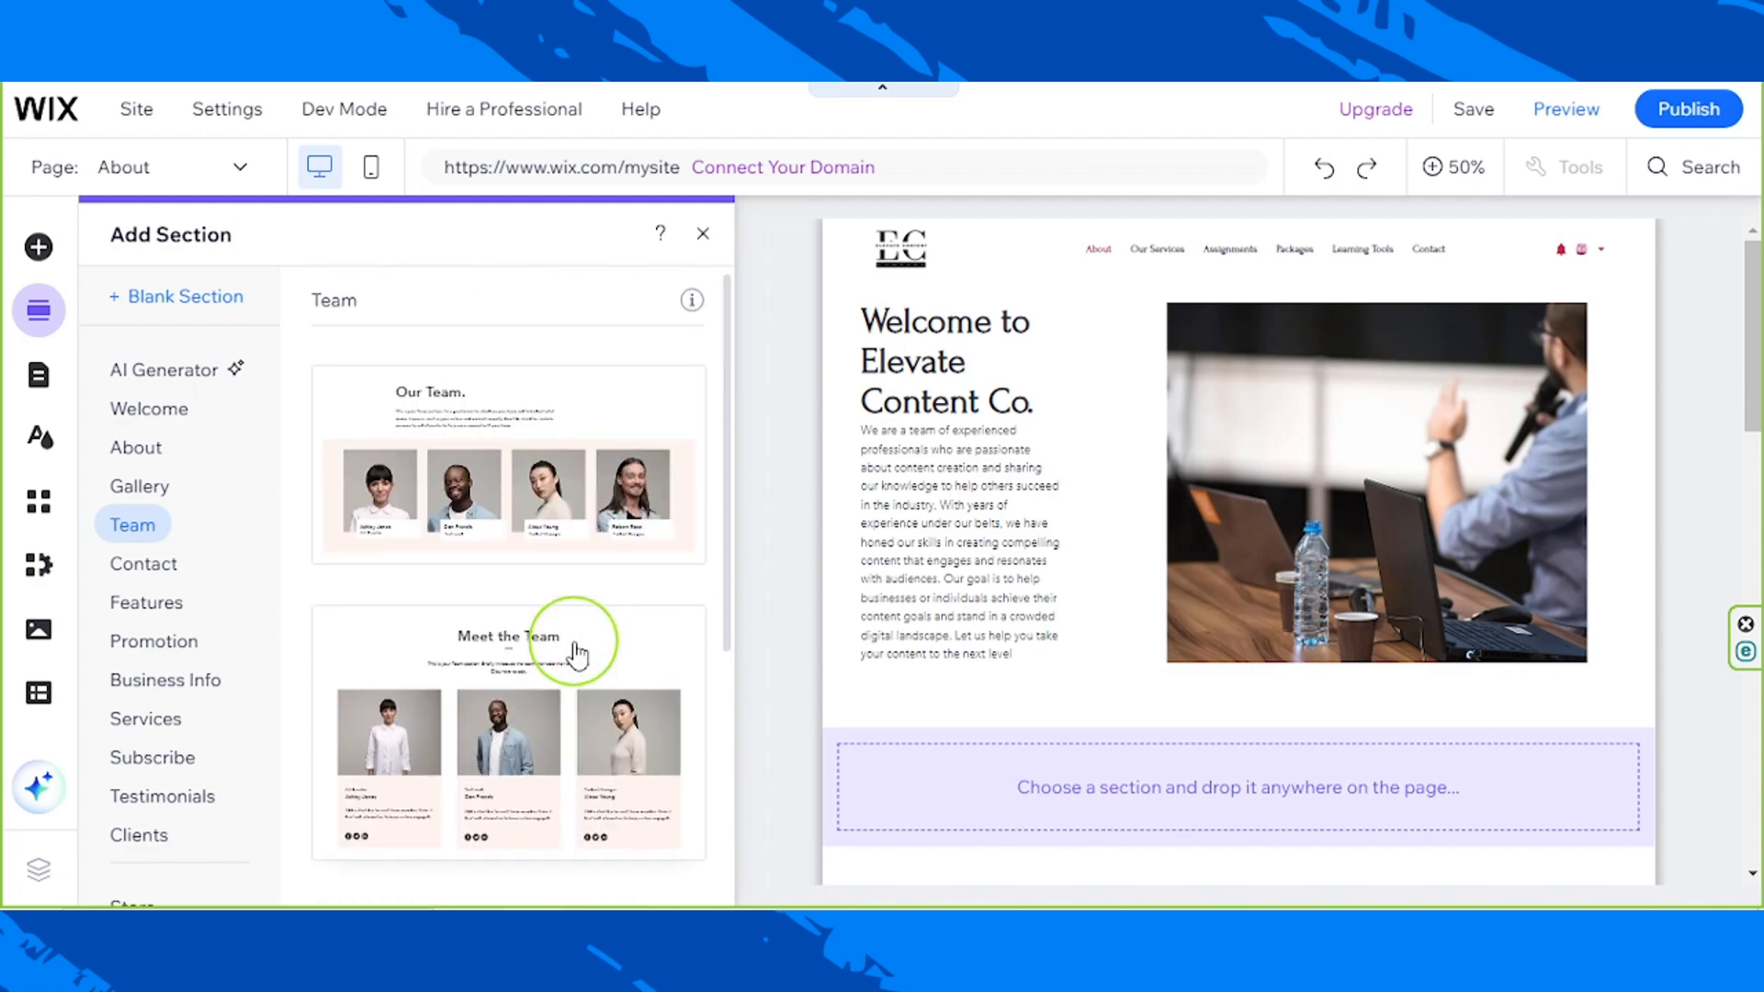
scroll(571, 660, down, 5)
scroll(571, 660, up, 5)
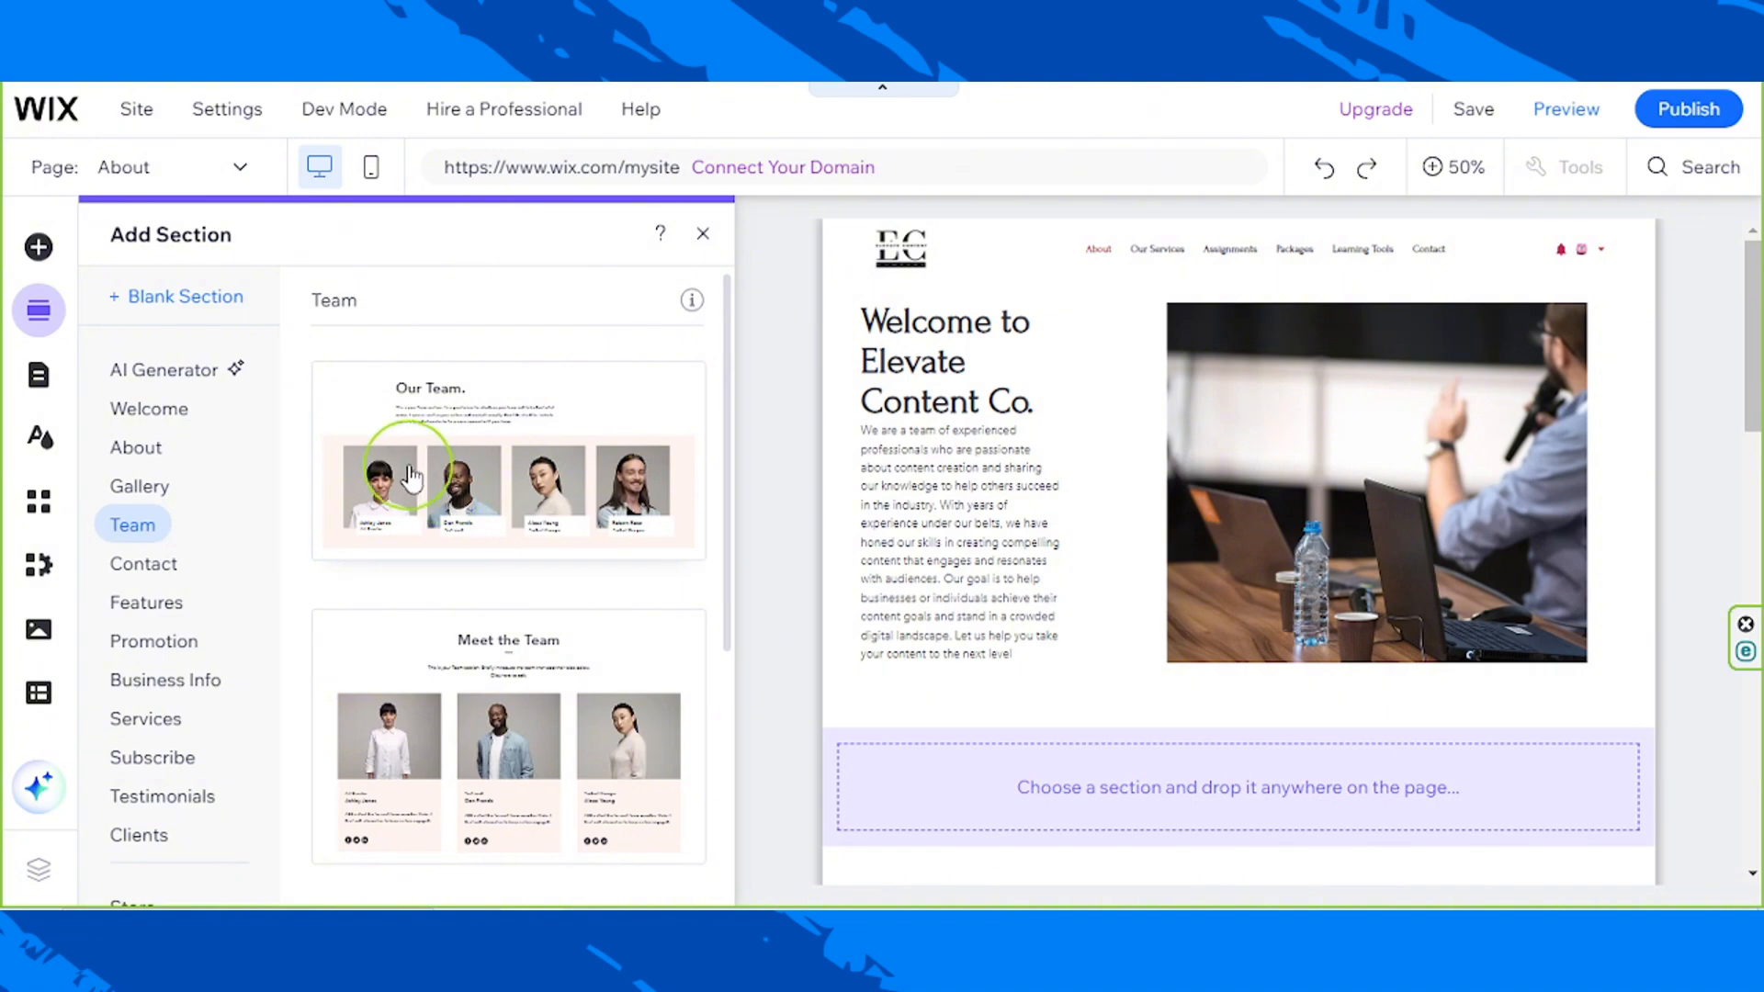
drag(415, 472, 933, 709)
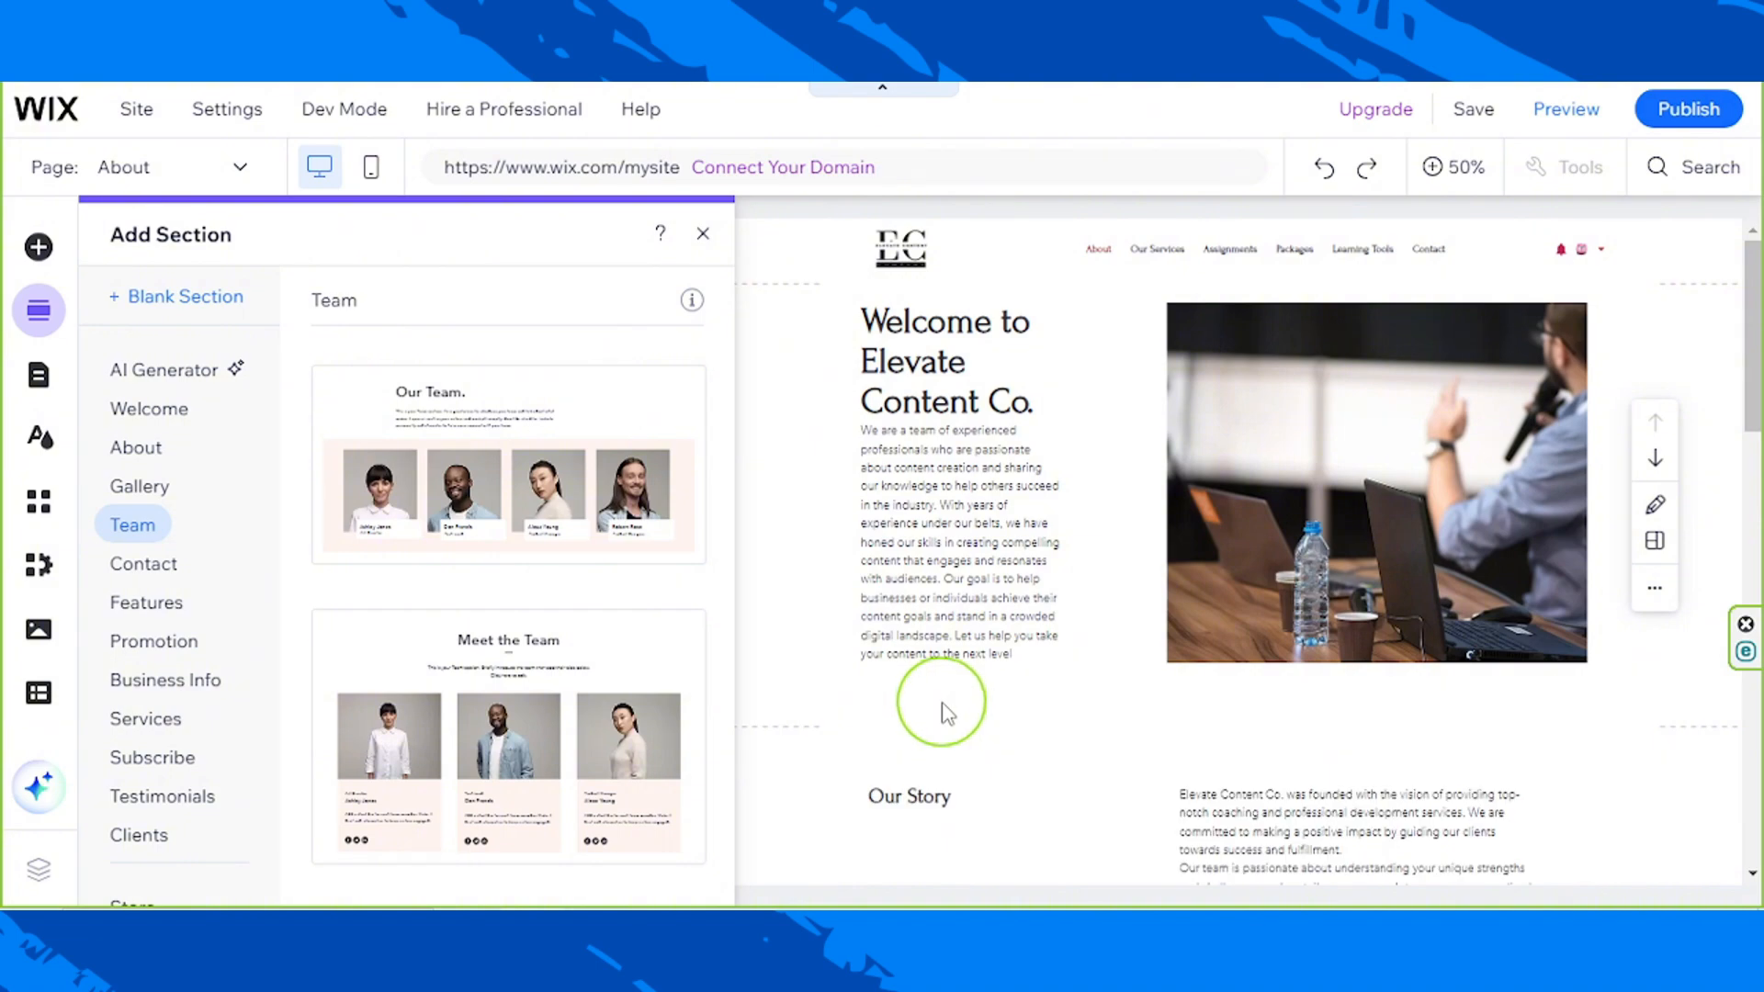
click(1115, 590)
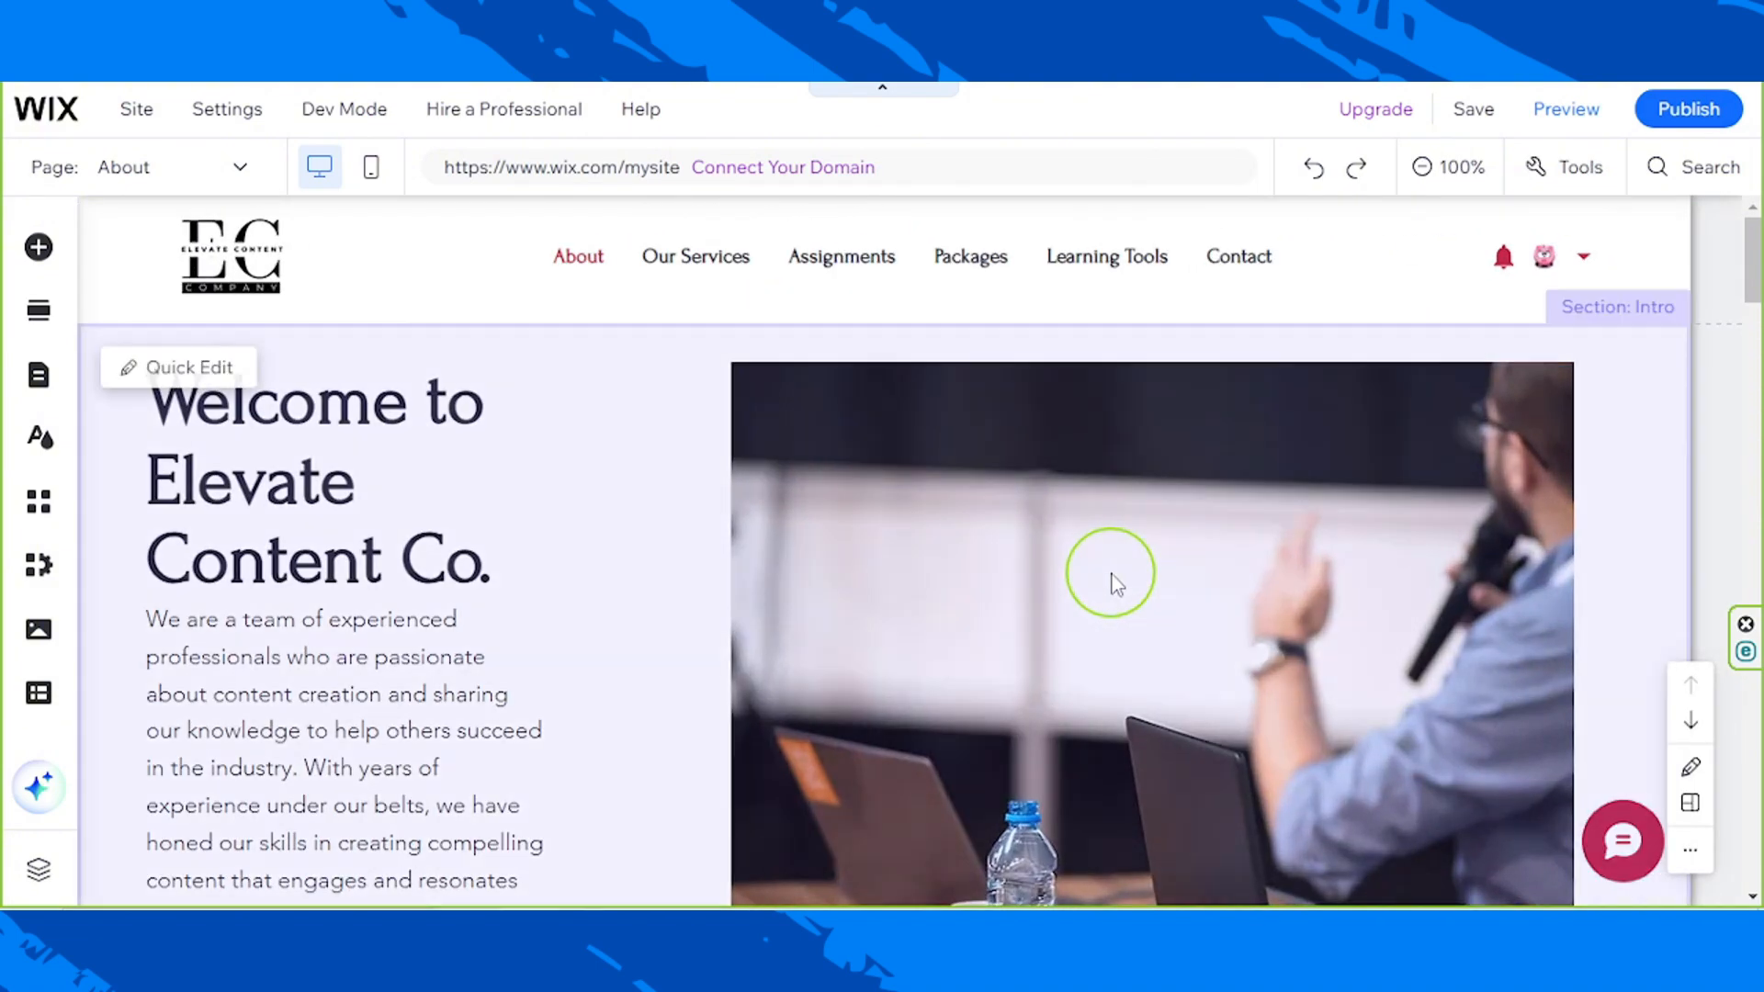
Review the added team section and the sections beneath it, and select the Our Story strip.
scroll(1110, 575, down, 15)
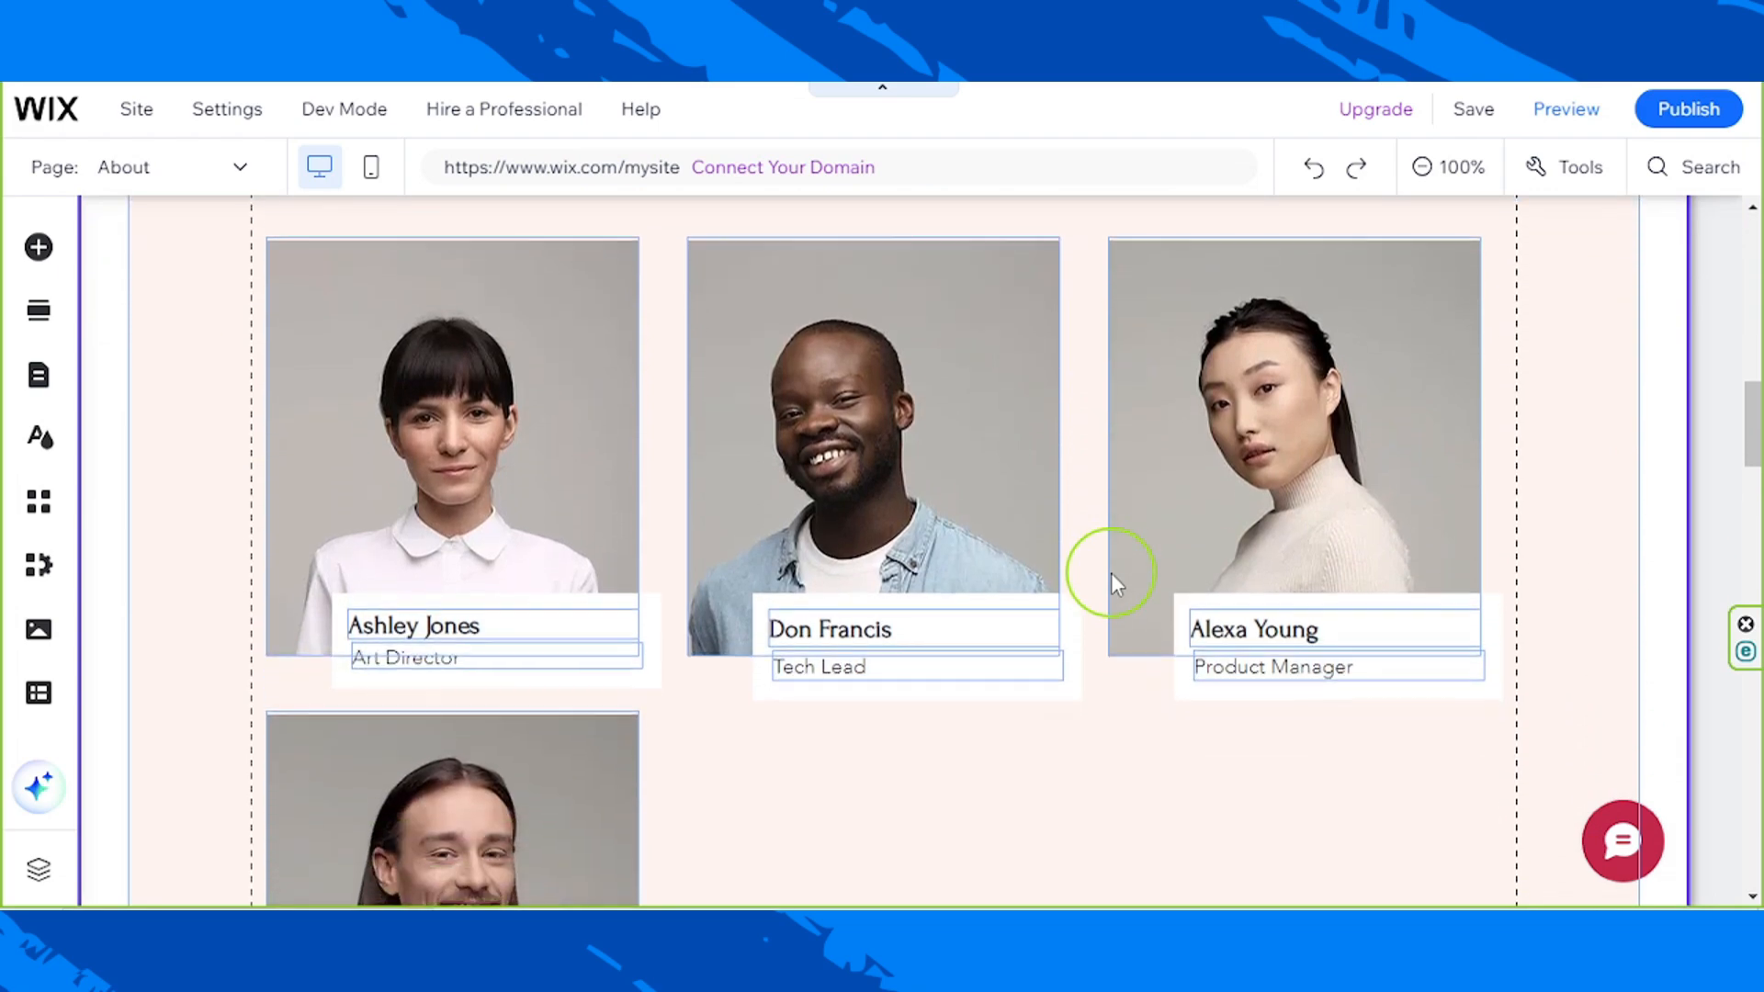
scroll(1114, 583, down, 8)
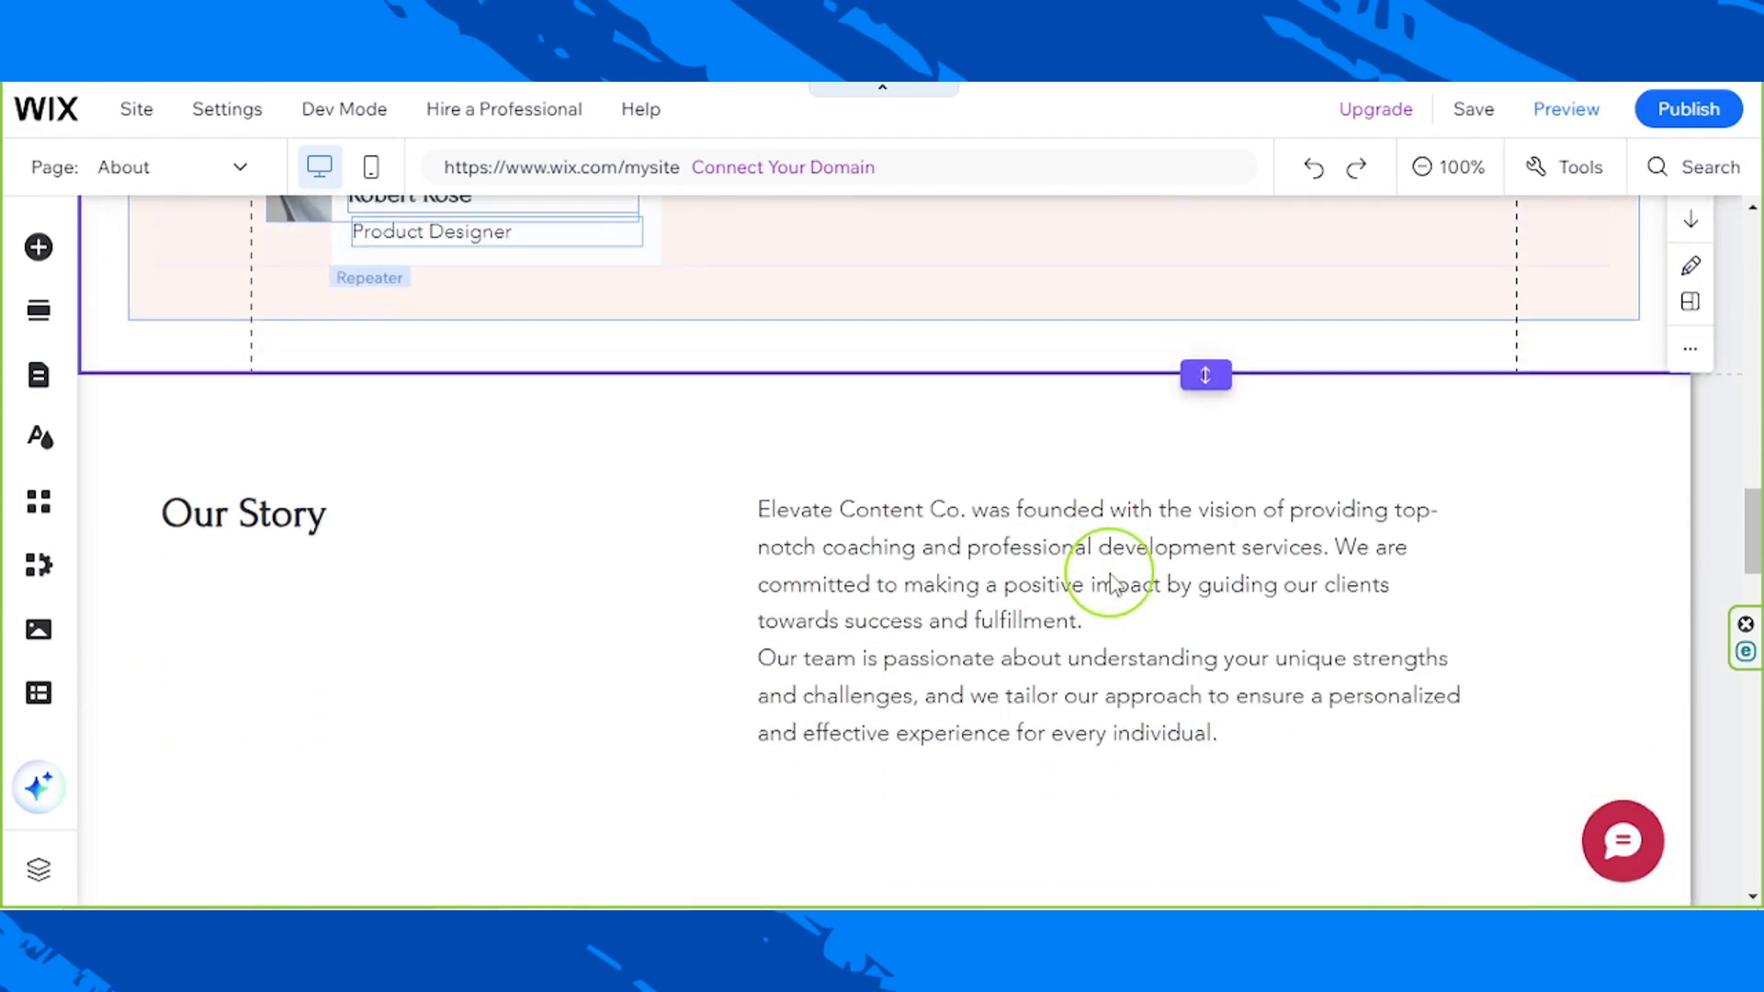
scroll(1111, 579, down, 5)
click(1059, 429)
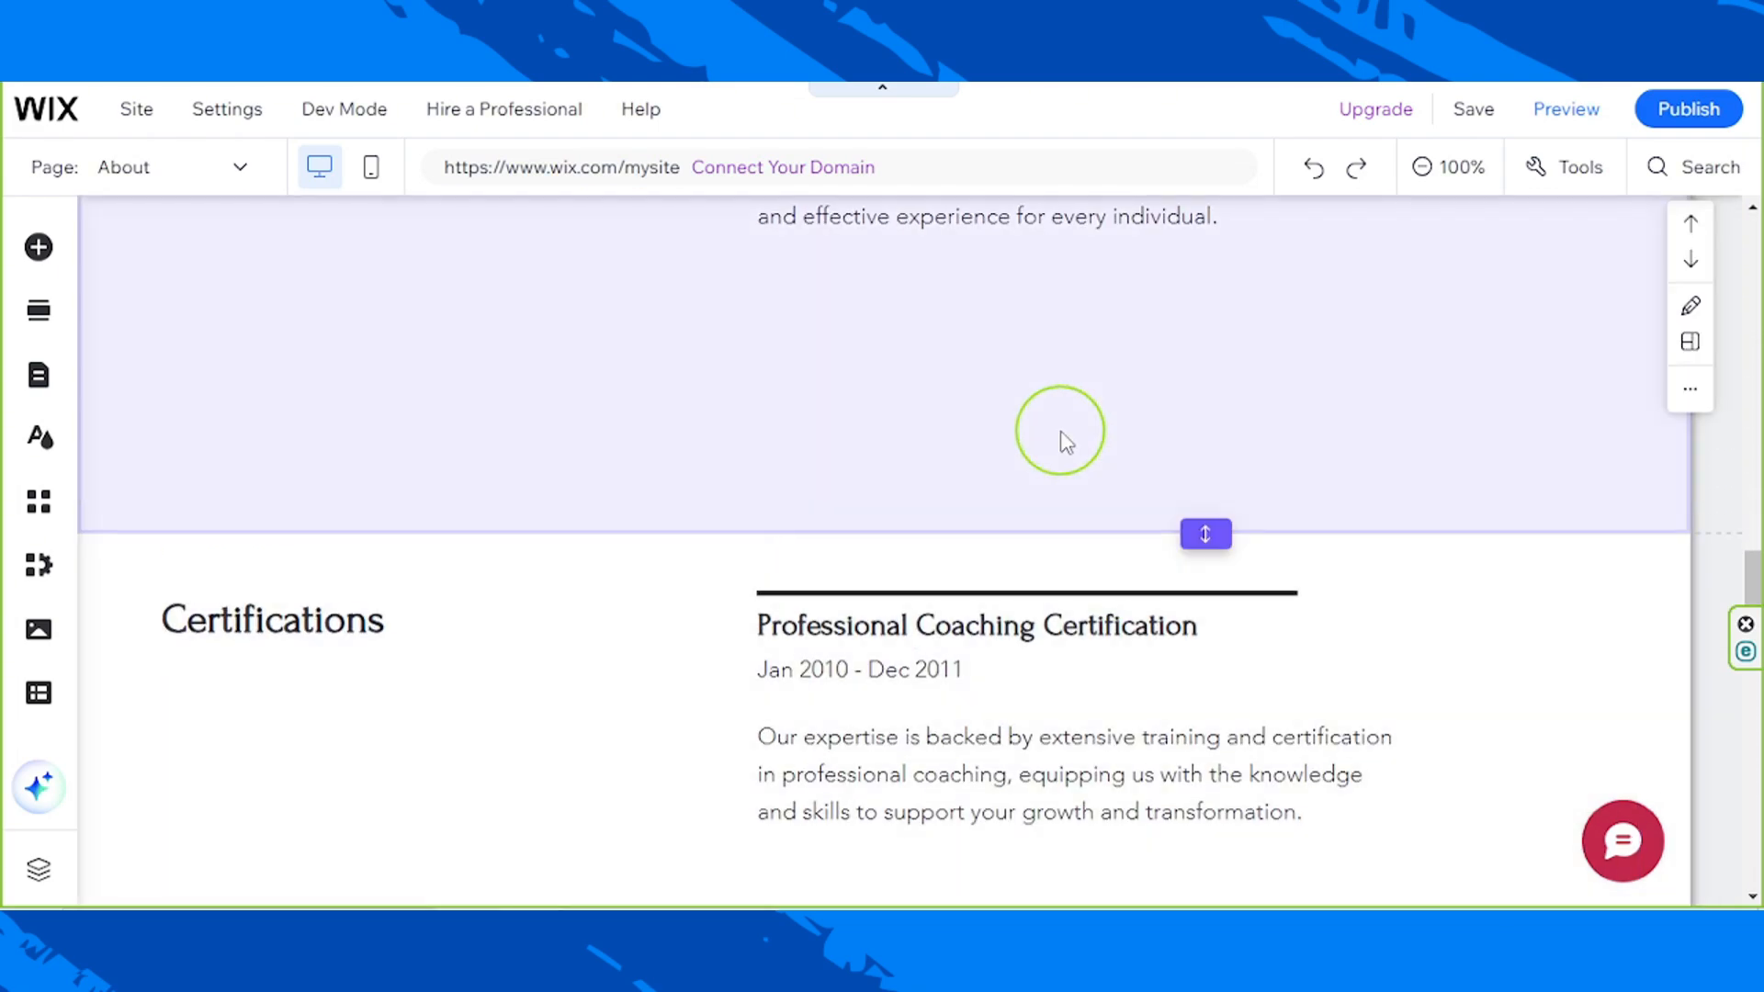
scroll(389, 460, up, 5)
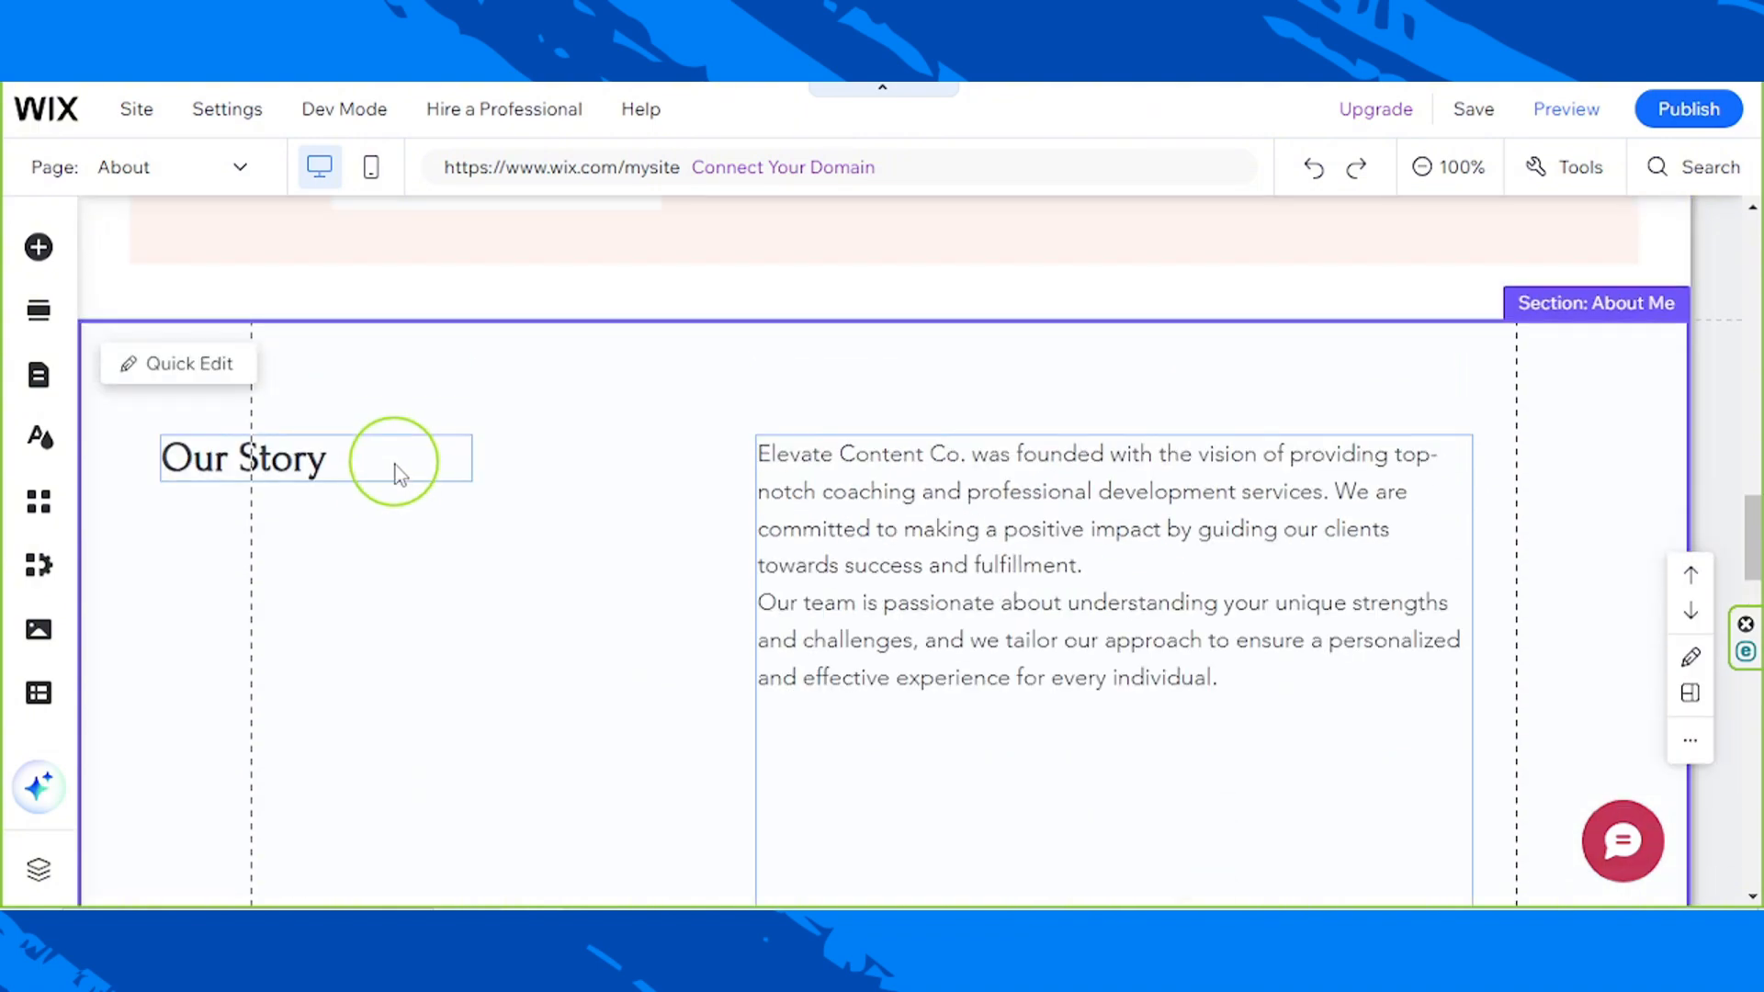
click(630, 522)
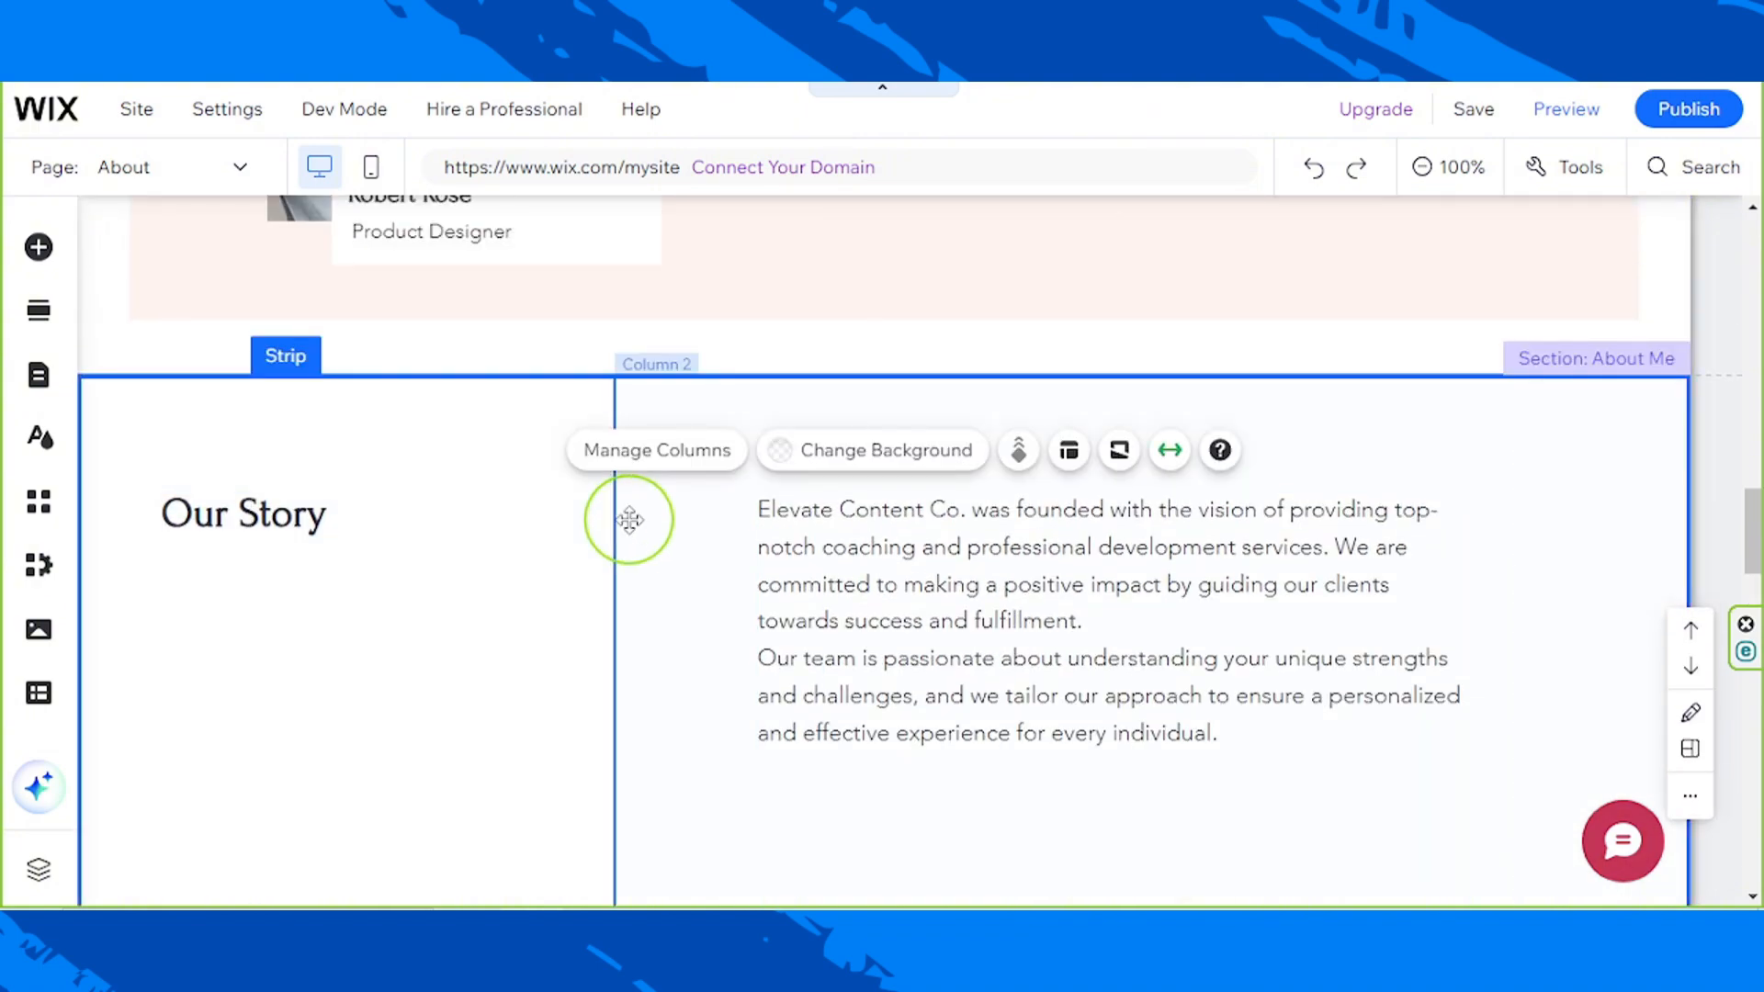
Delete the Our Story strip and the emptied About Me section that contained it.
key(Delete)
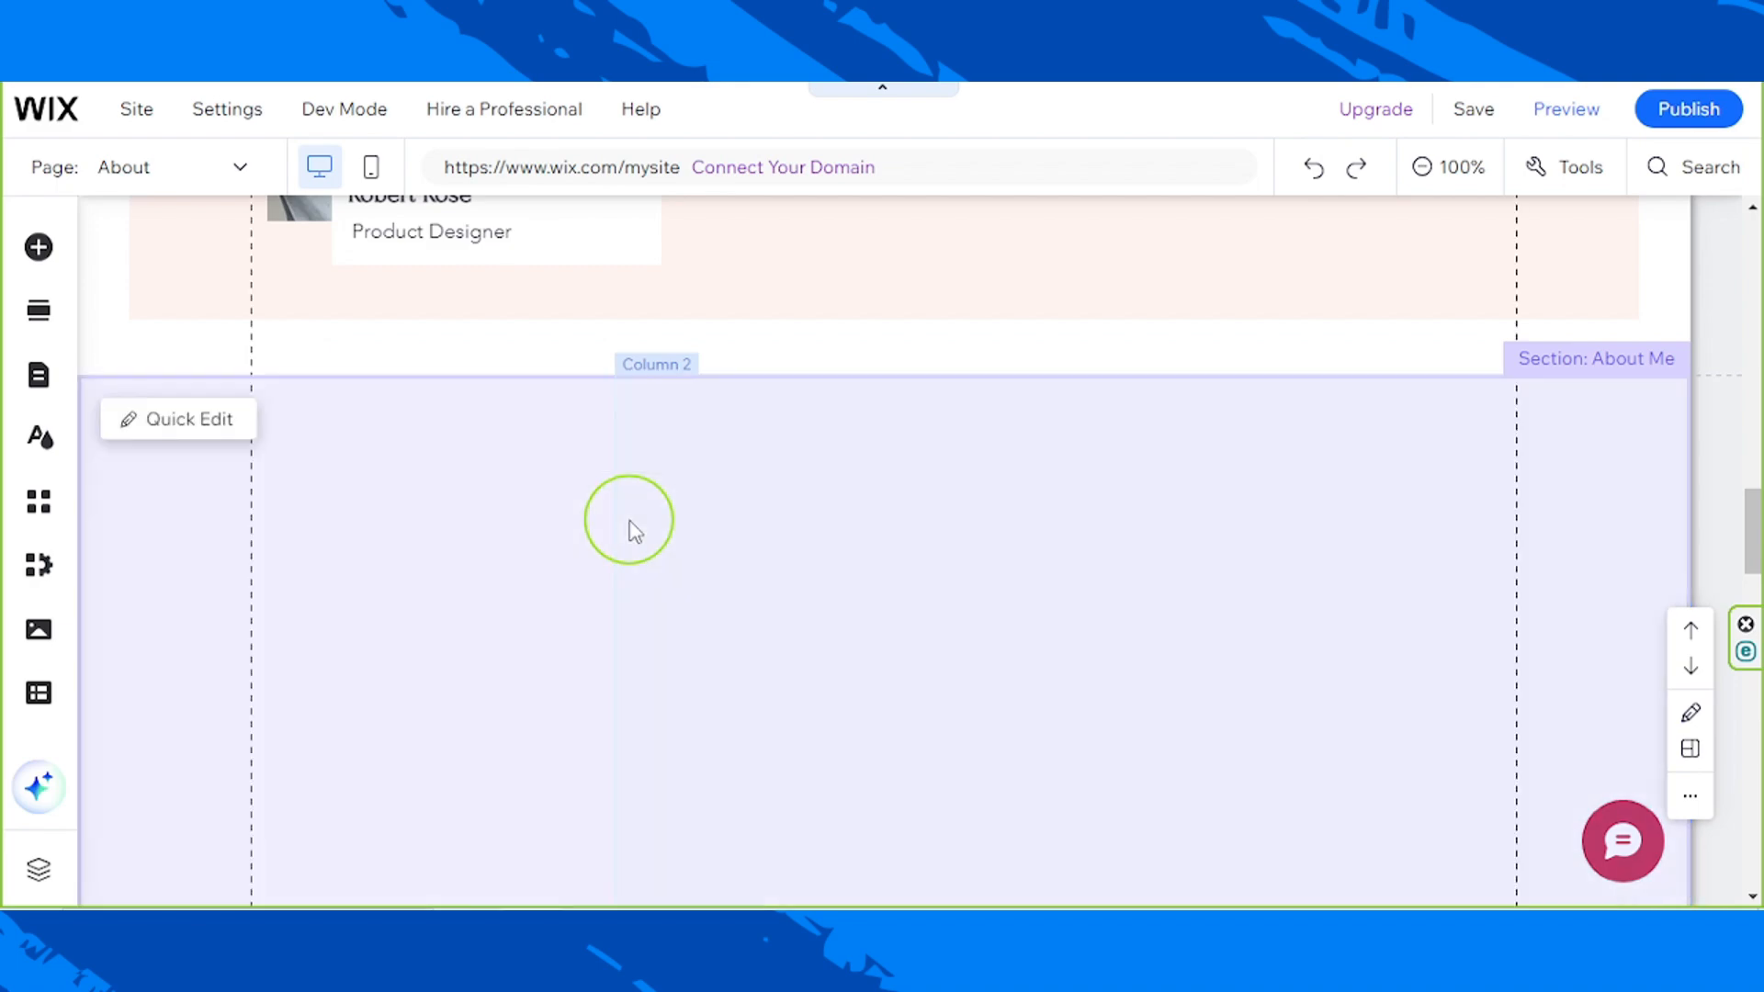
click(677, 565)
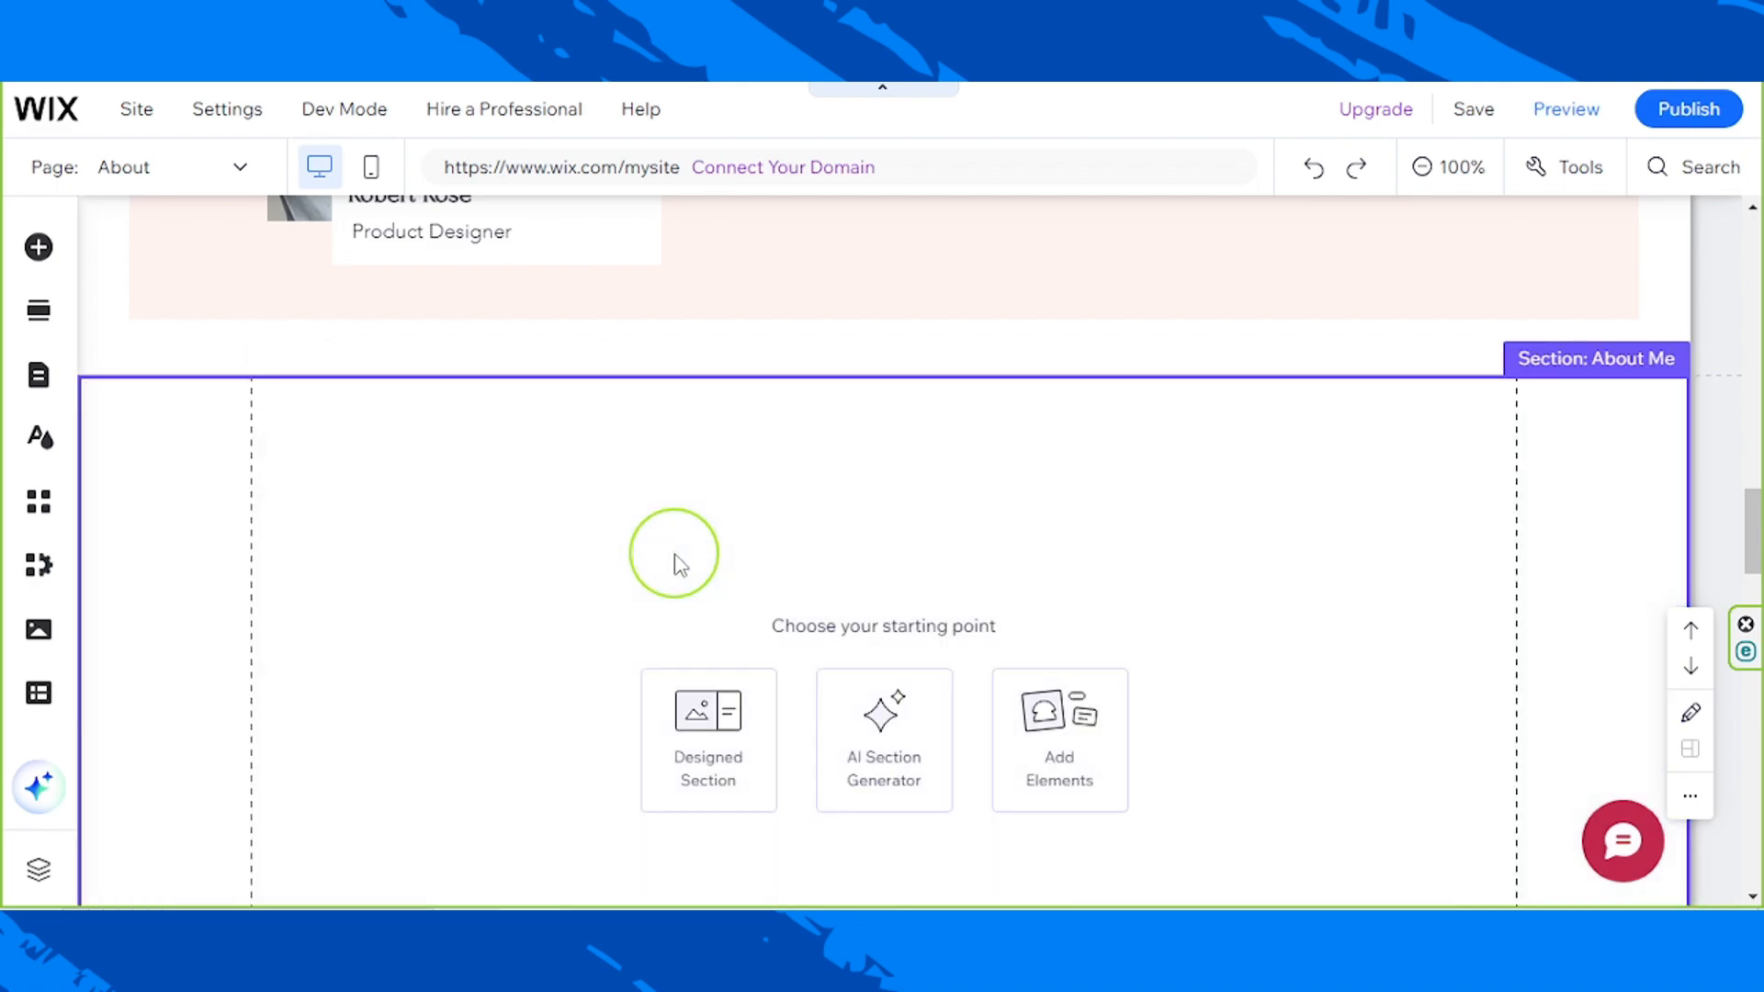
key(Delete)
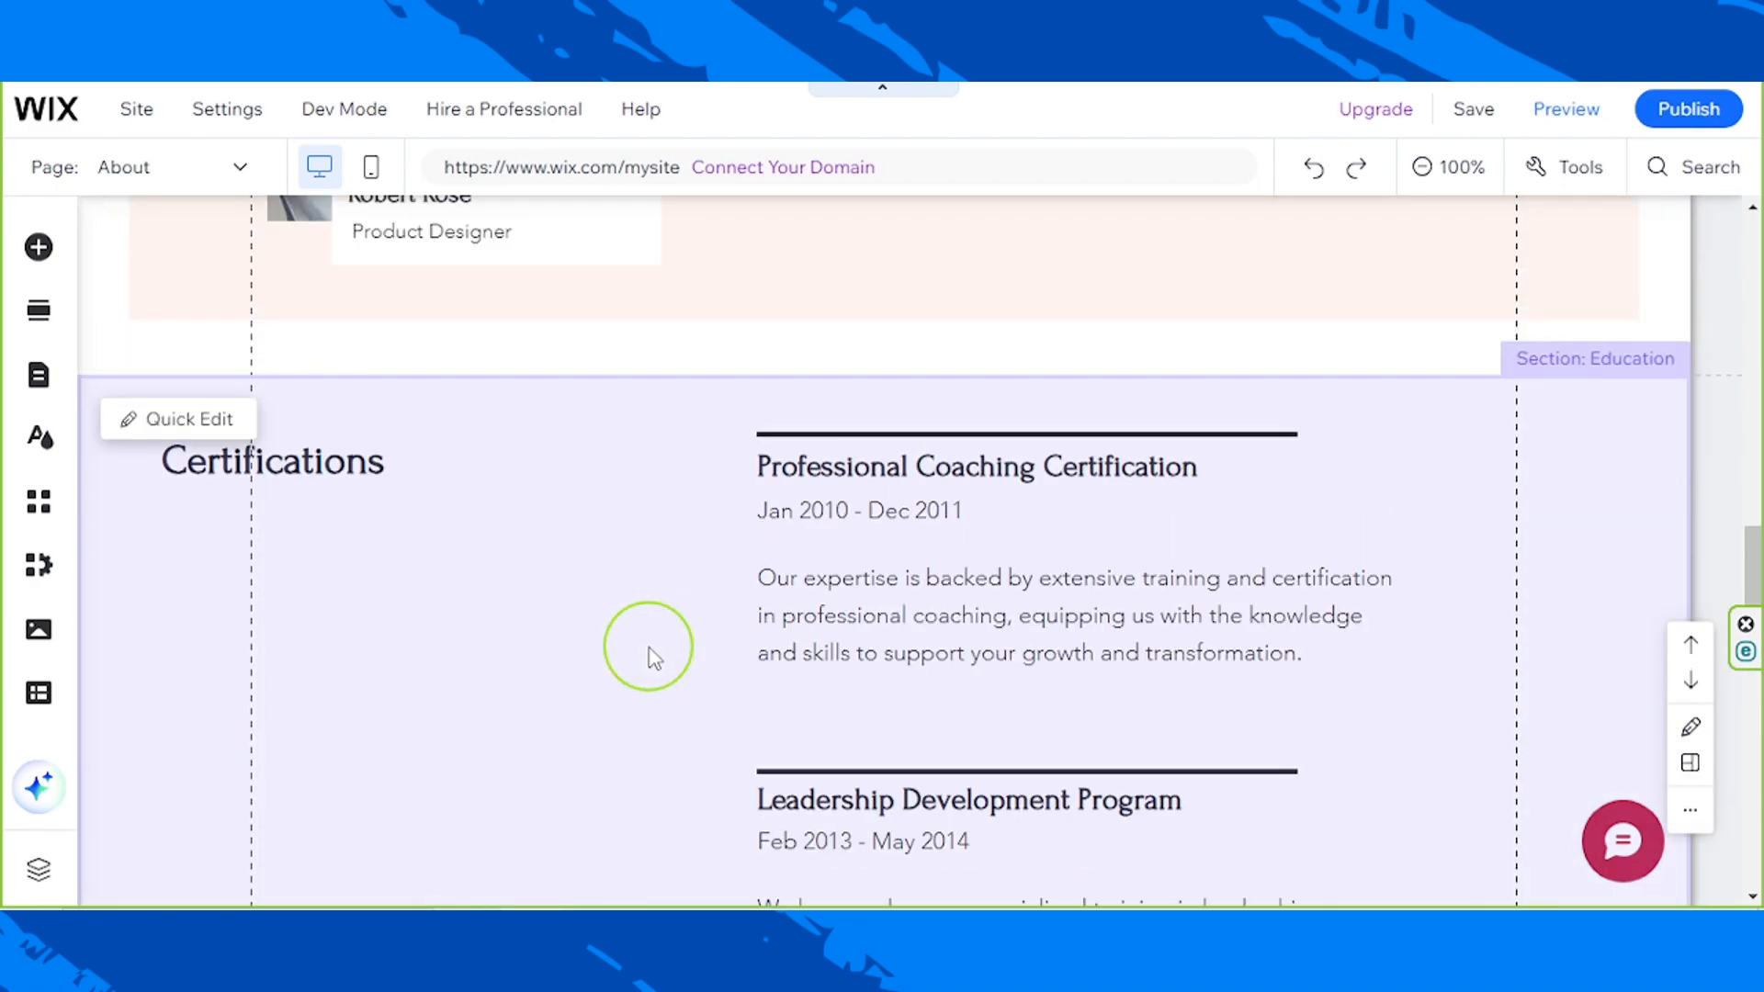
Delete the Certifications section between the team section and Areas of Expertise.
click(649, 646)
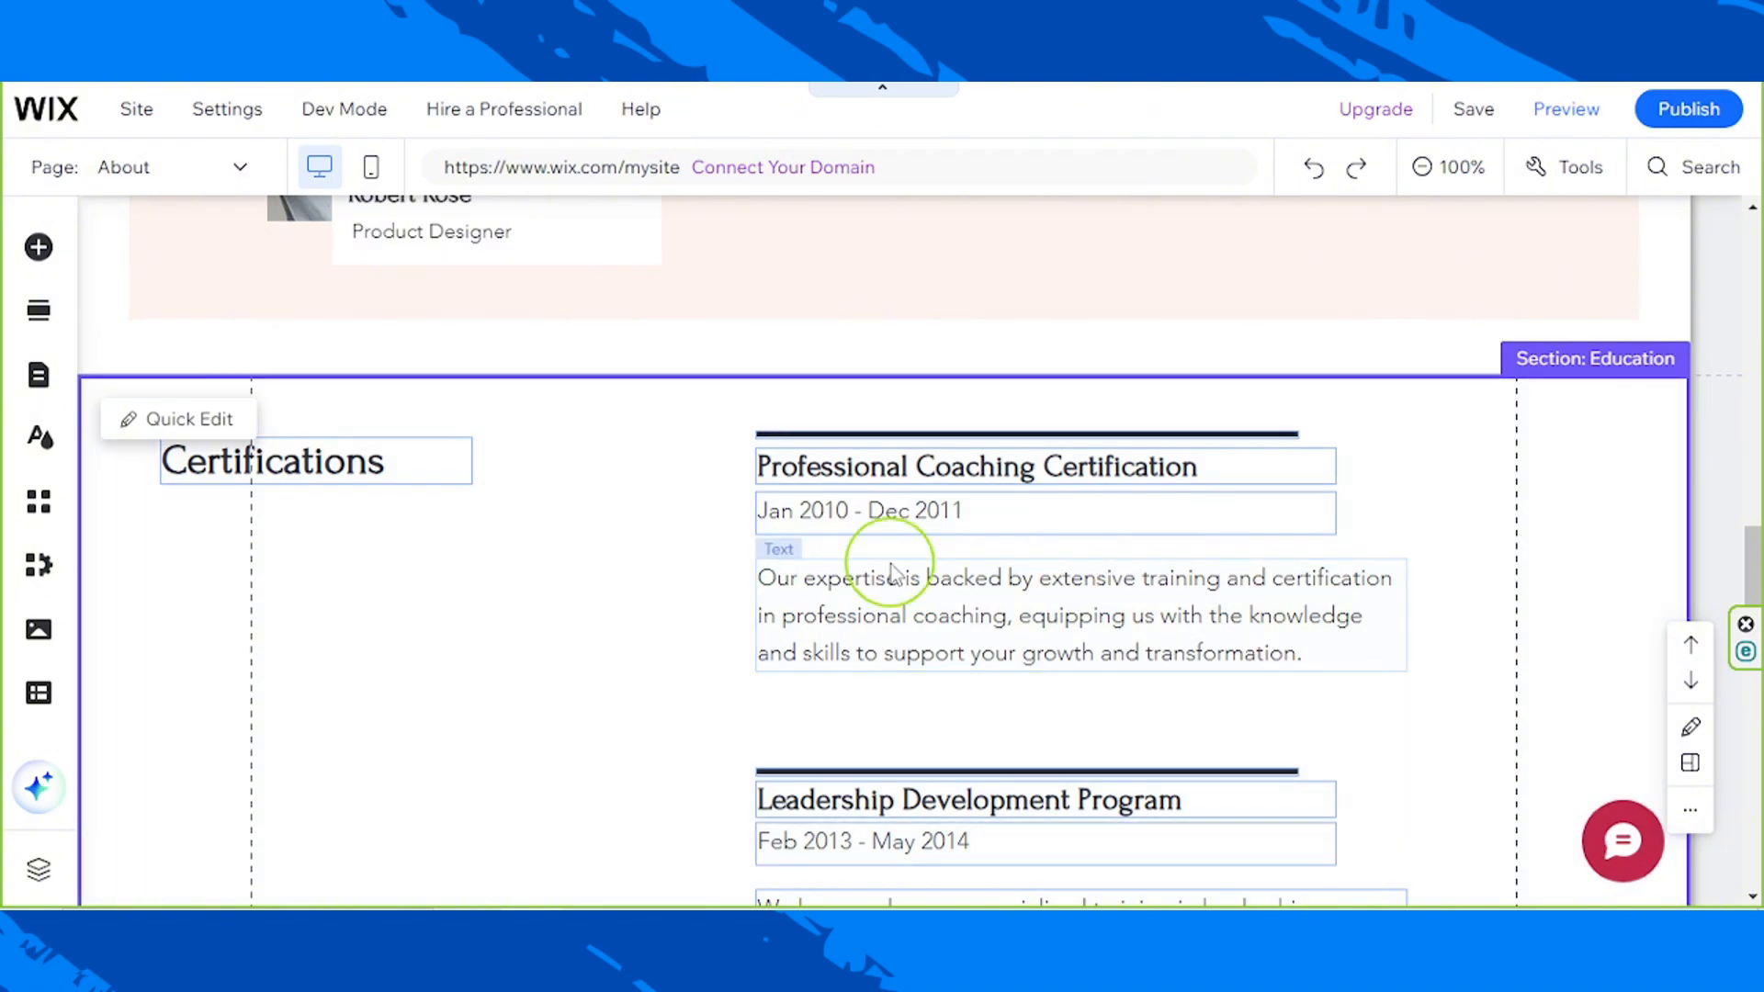
scroll(257, 504, down, 5)
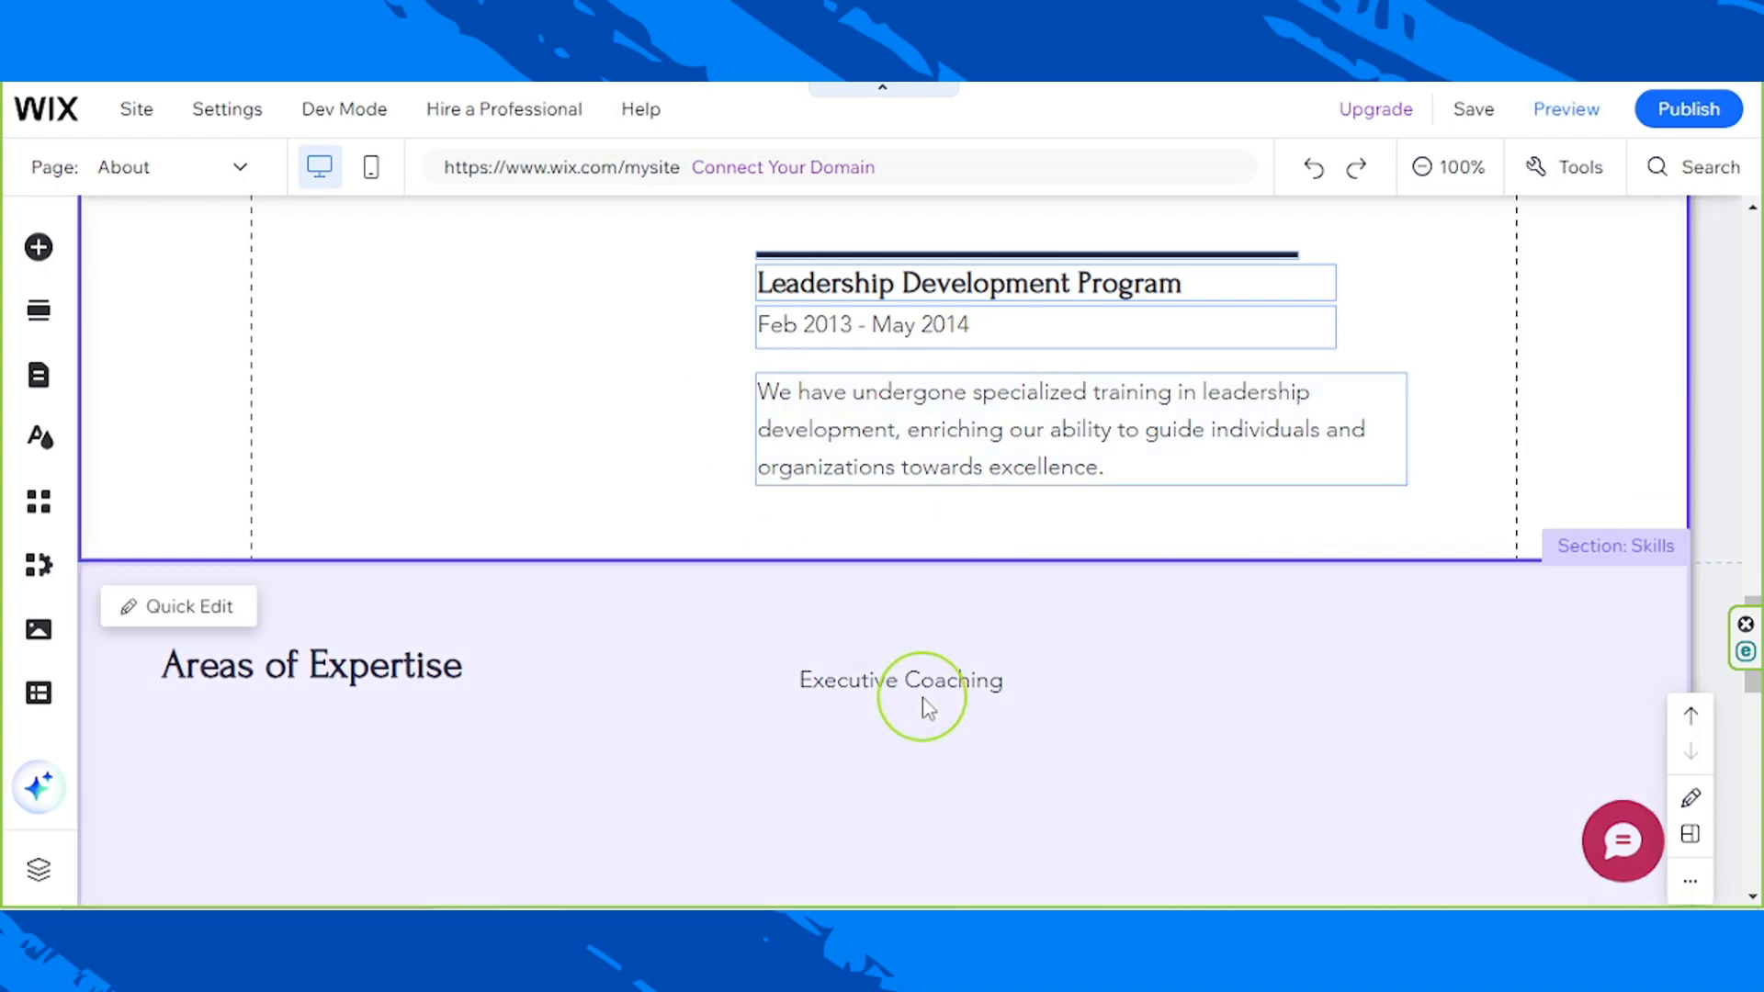
scroll(910, 689, up, 4)
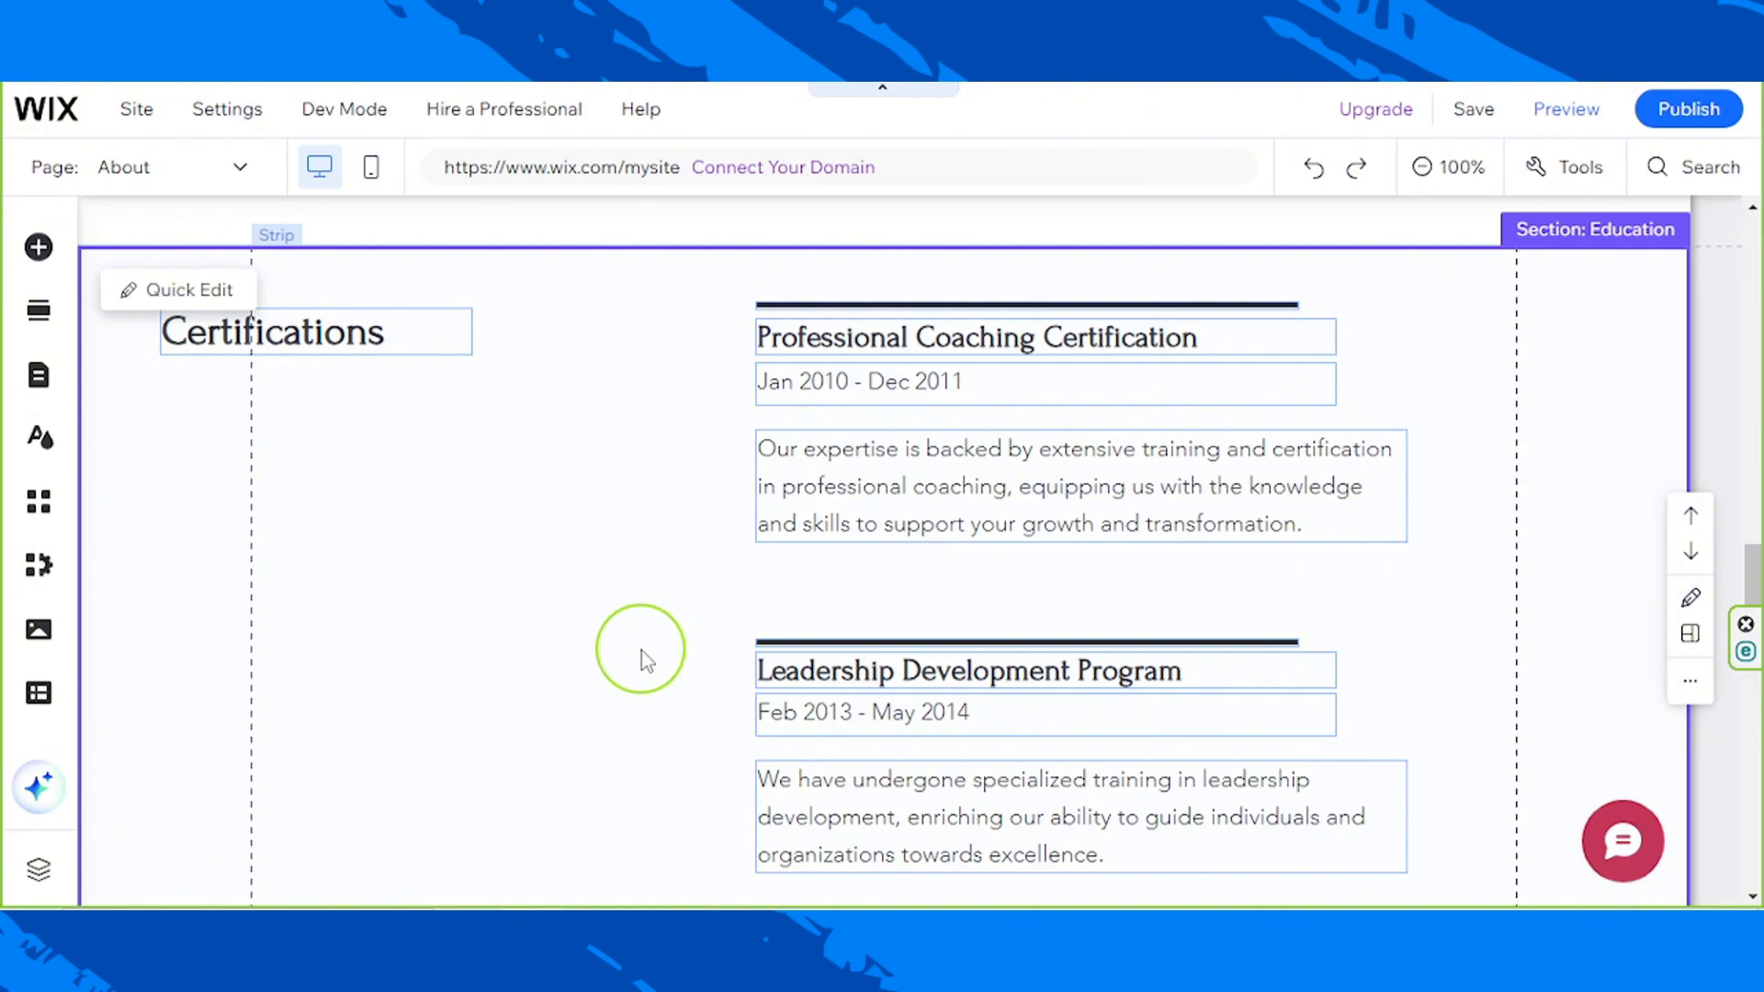
scroll(641, 651, down, 10)
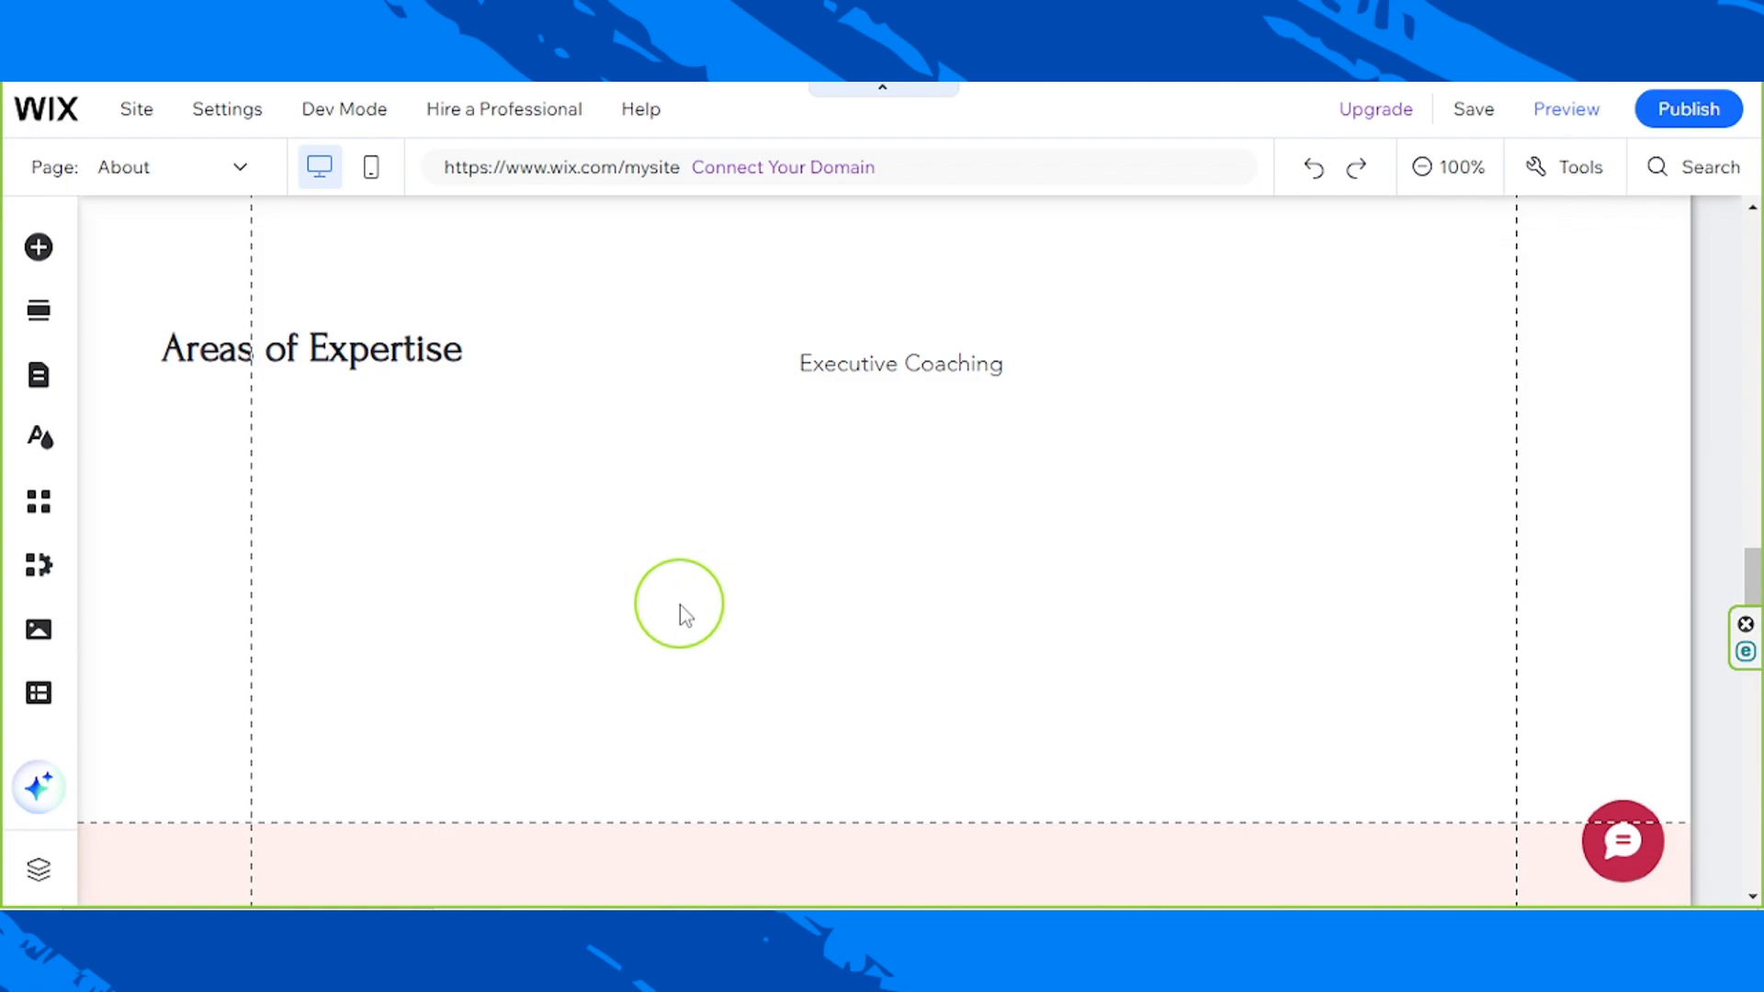
scroll(680, 605, up, 2)
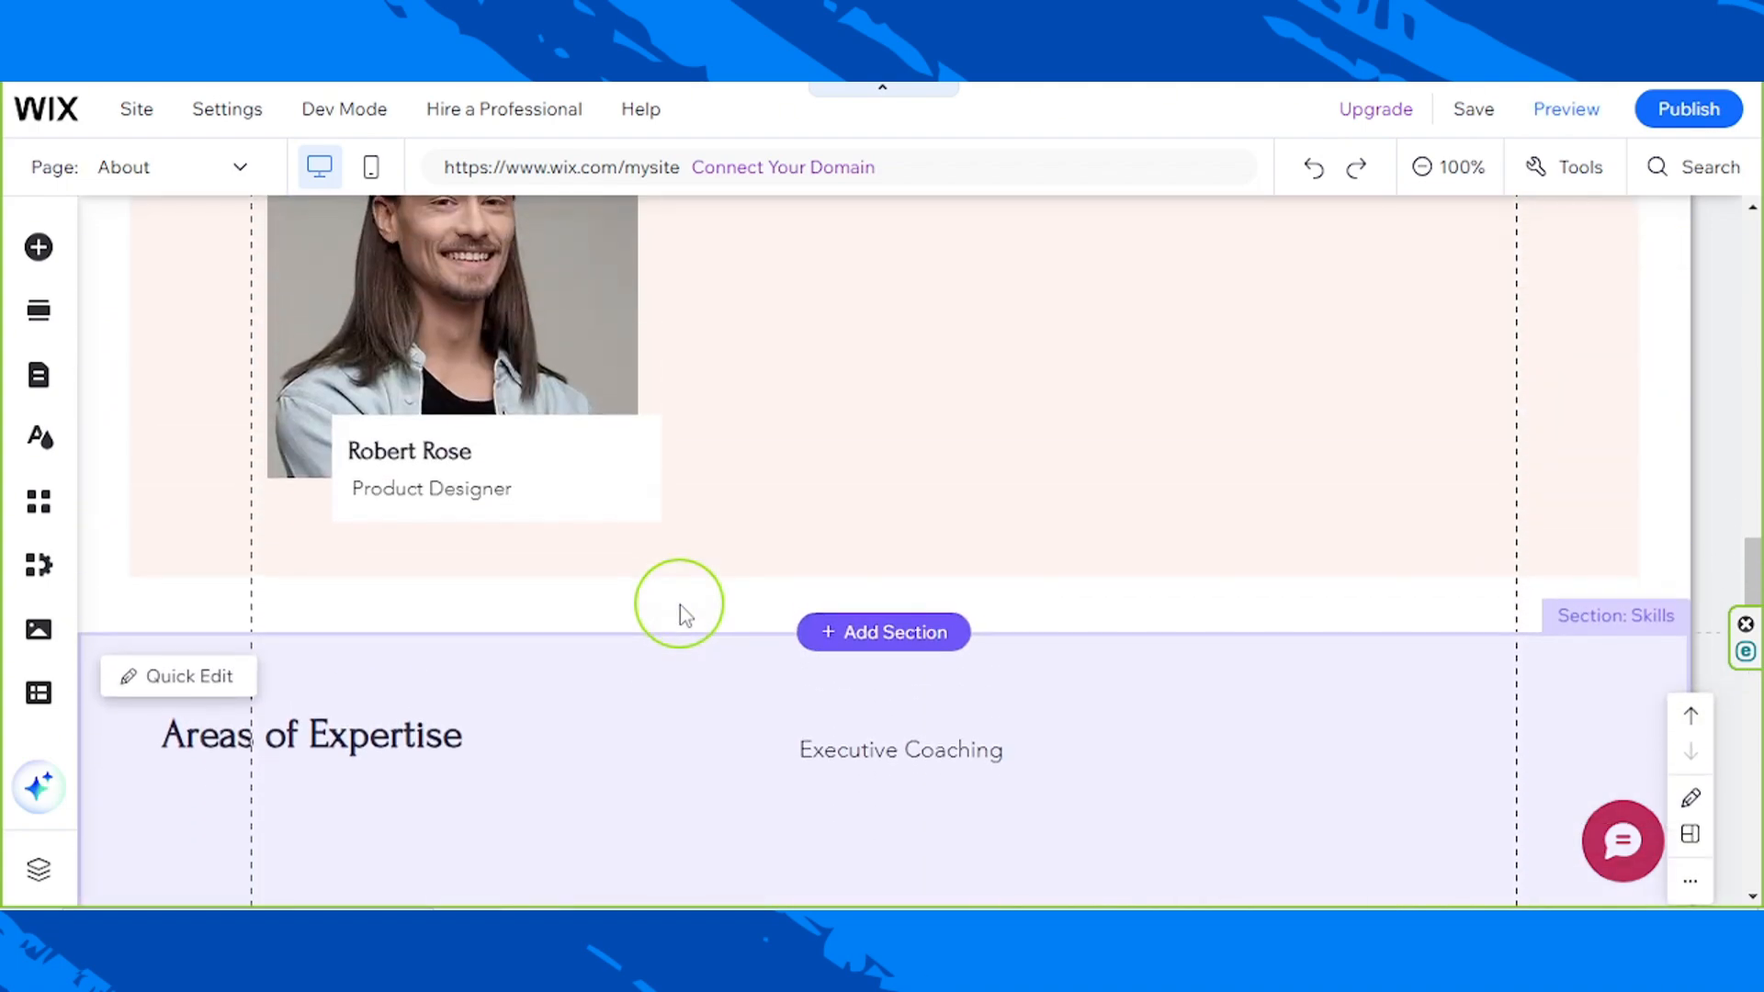
Change the team section's heading text to "Meet The Team!".
scroll(933, 512, up, 15)
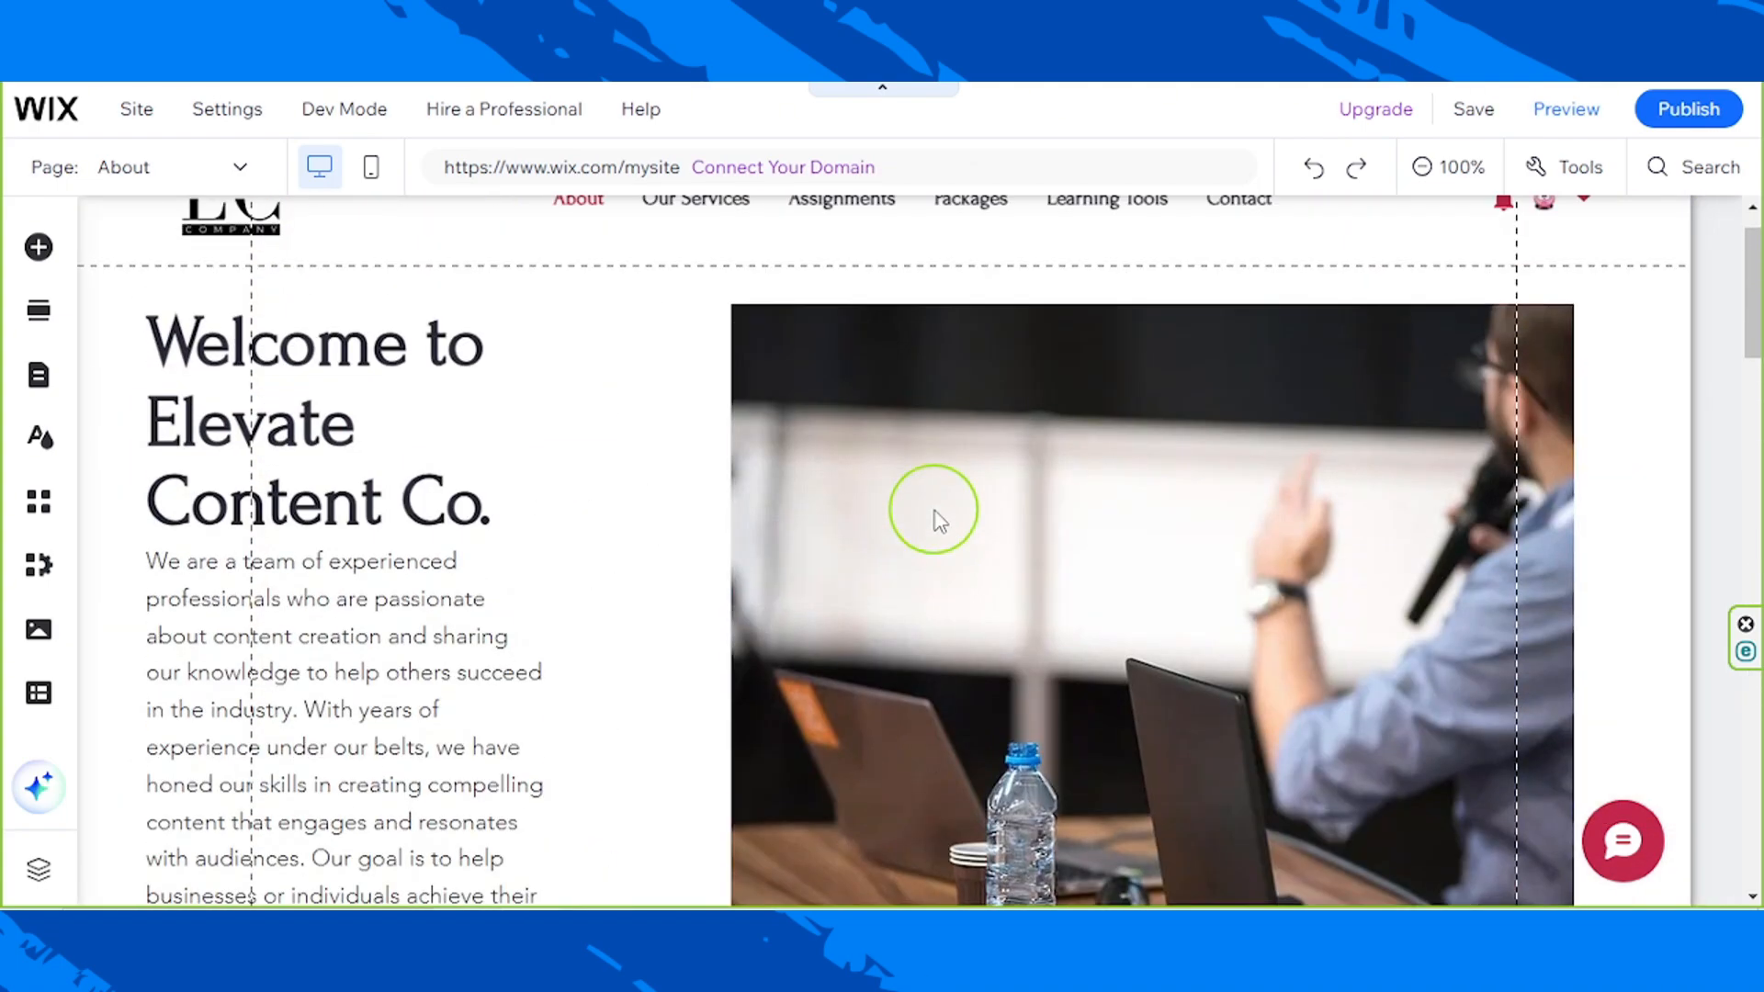
scroll(933, 511, down, 10)
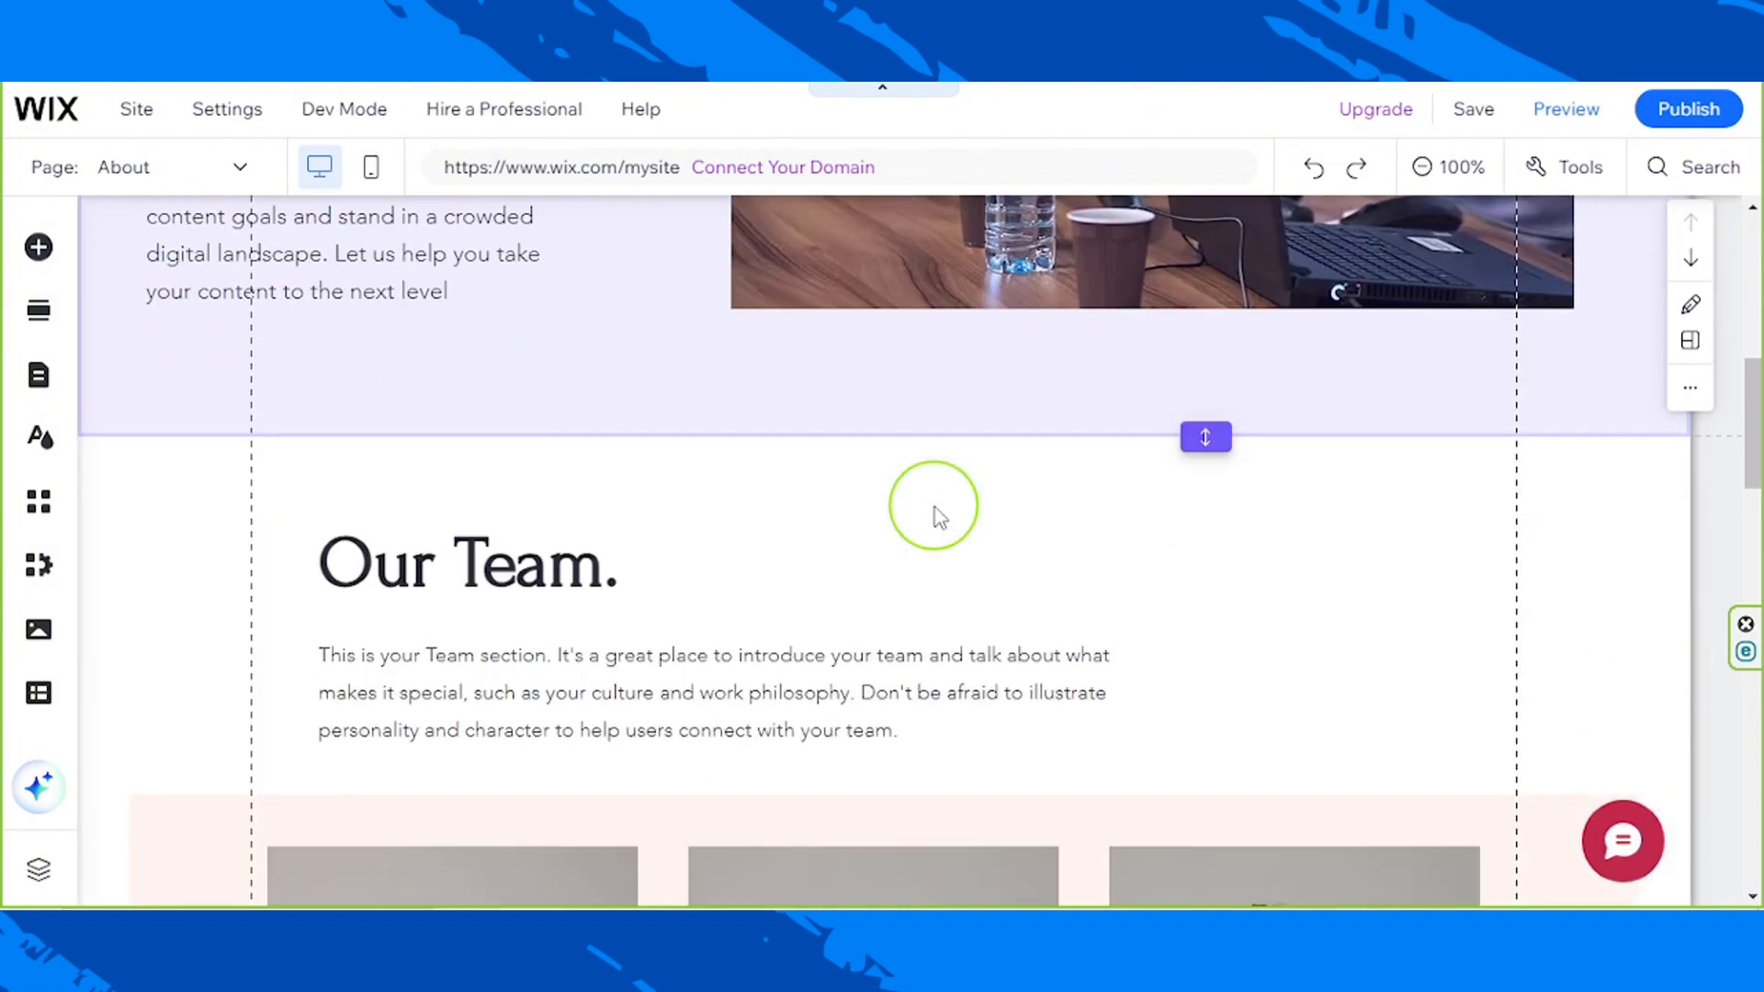
scroll(937, 515, down, 1)
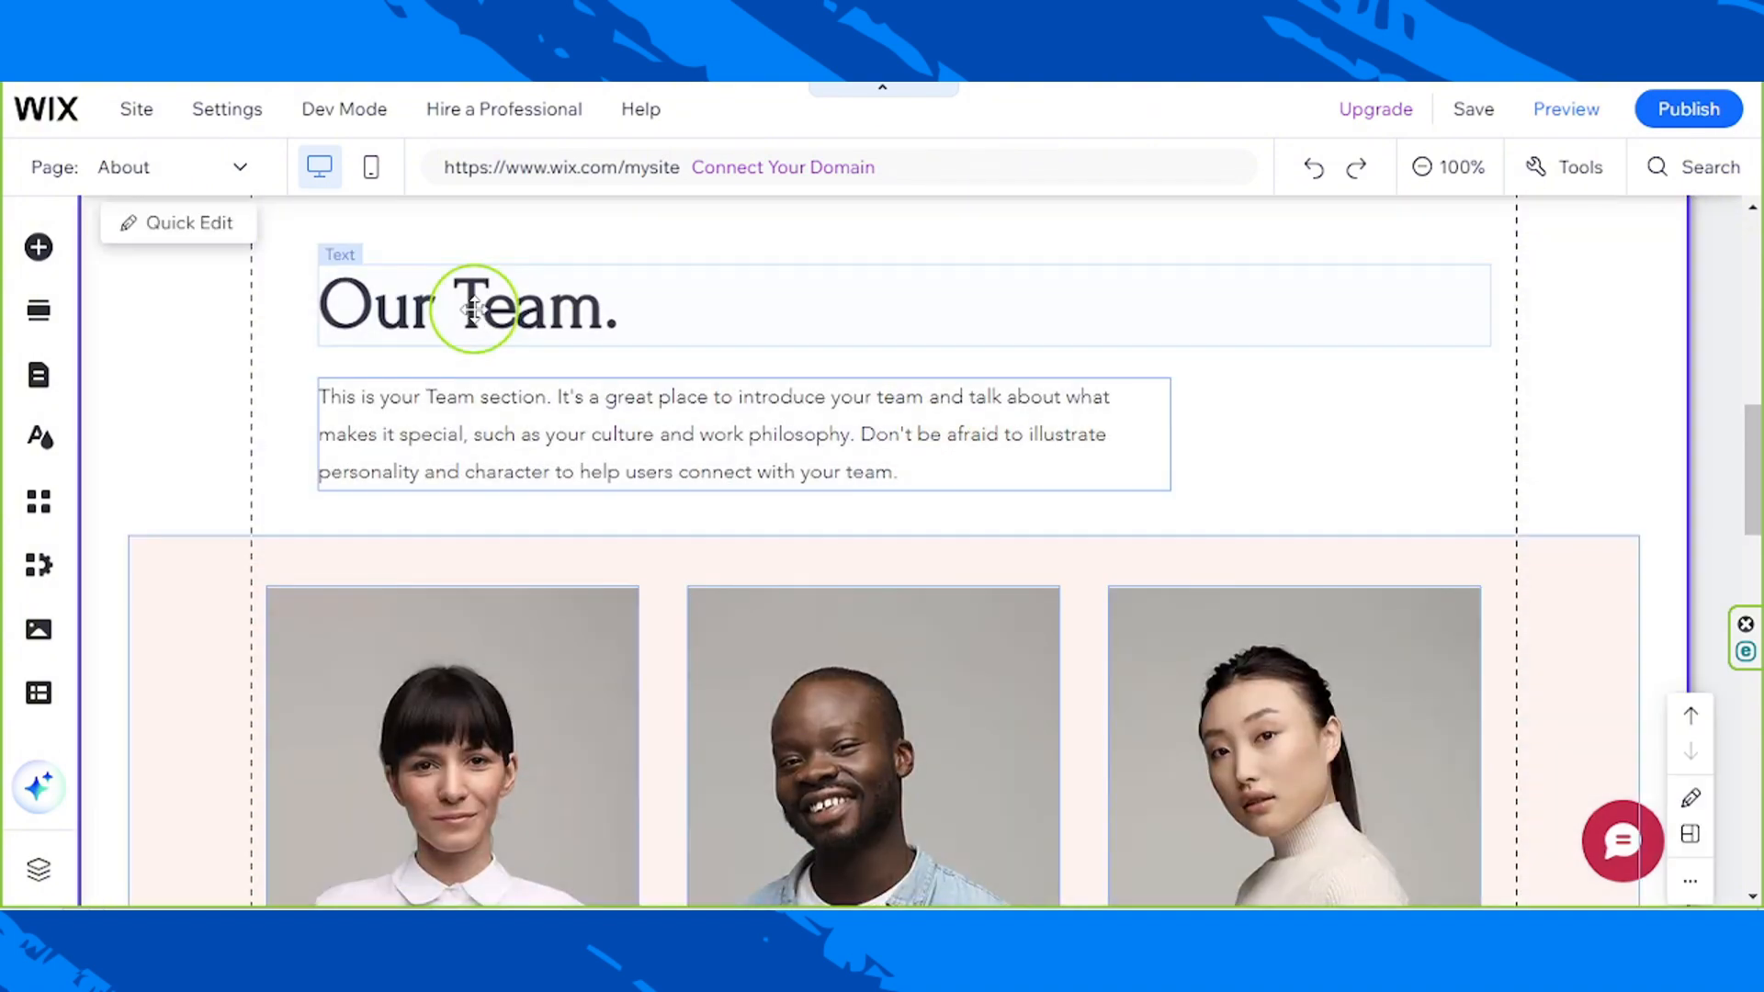
click(474, 312)
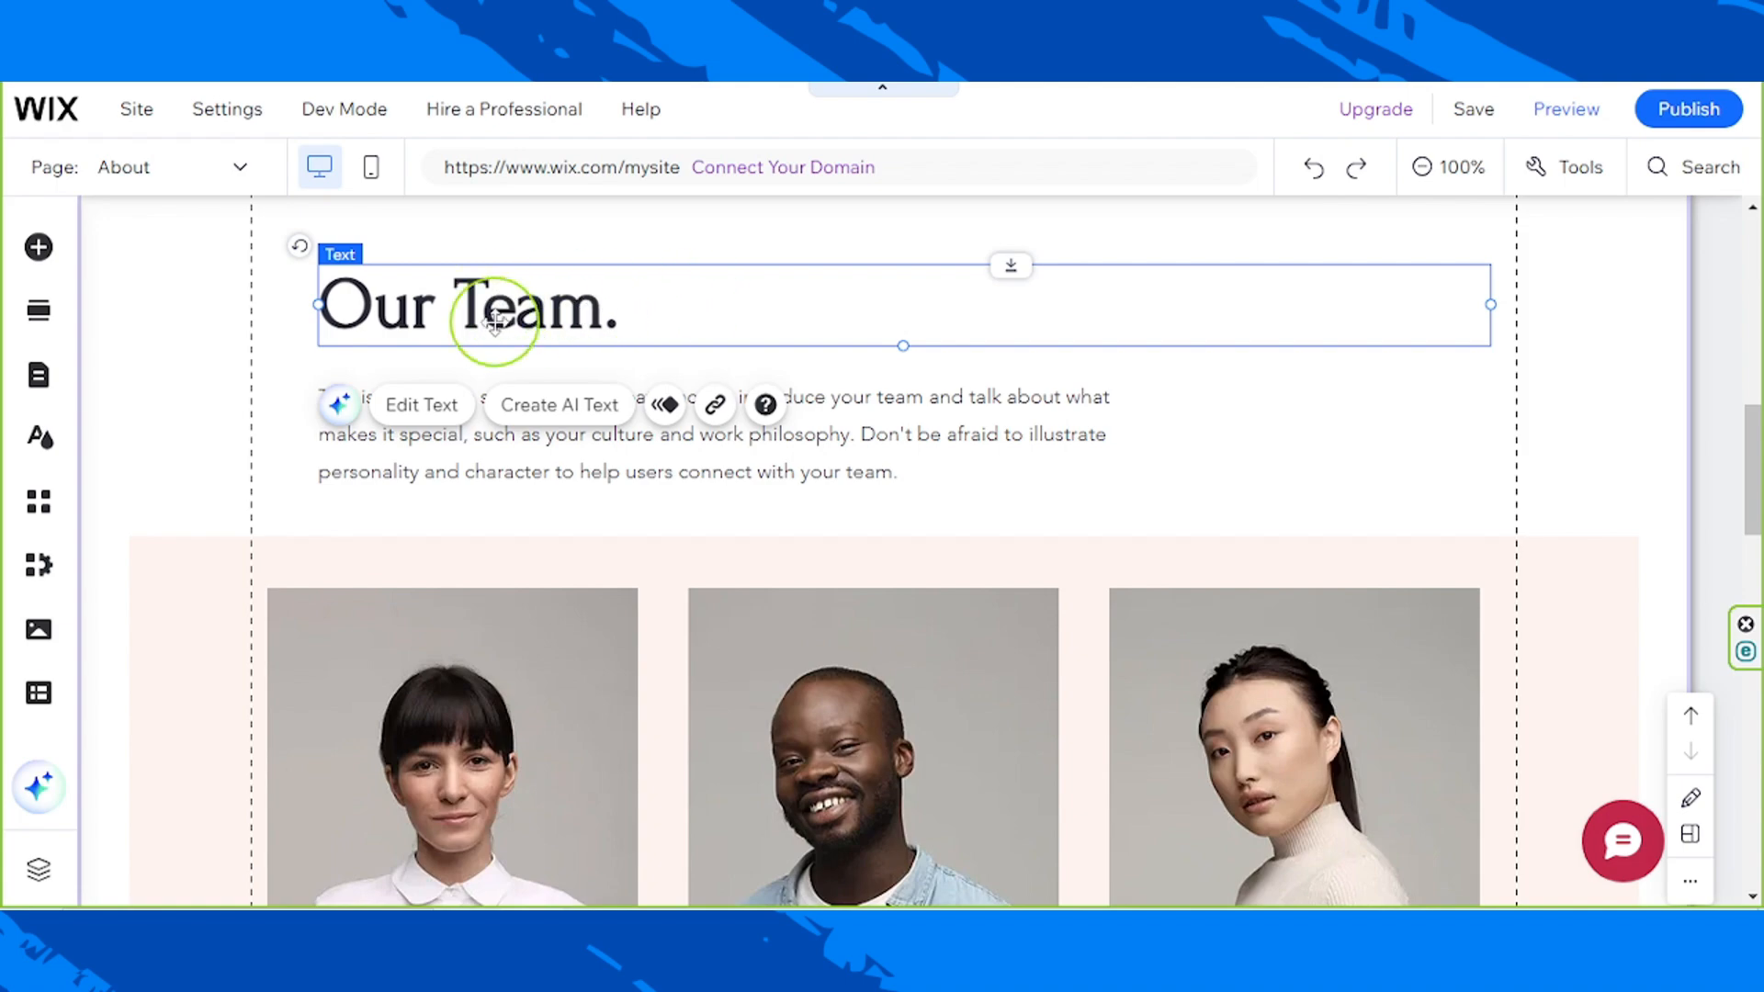
double_click(433, 303)
text(Meet The Team!)
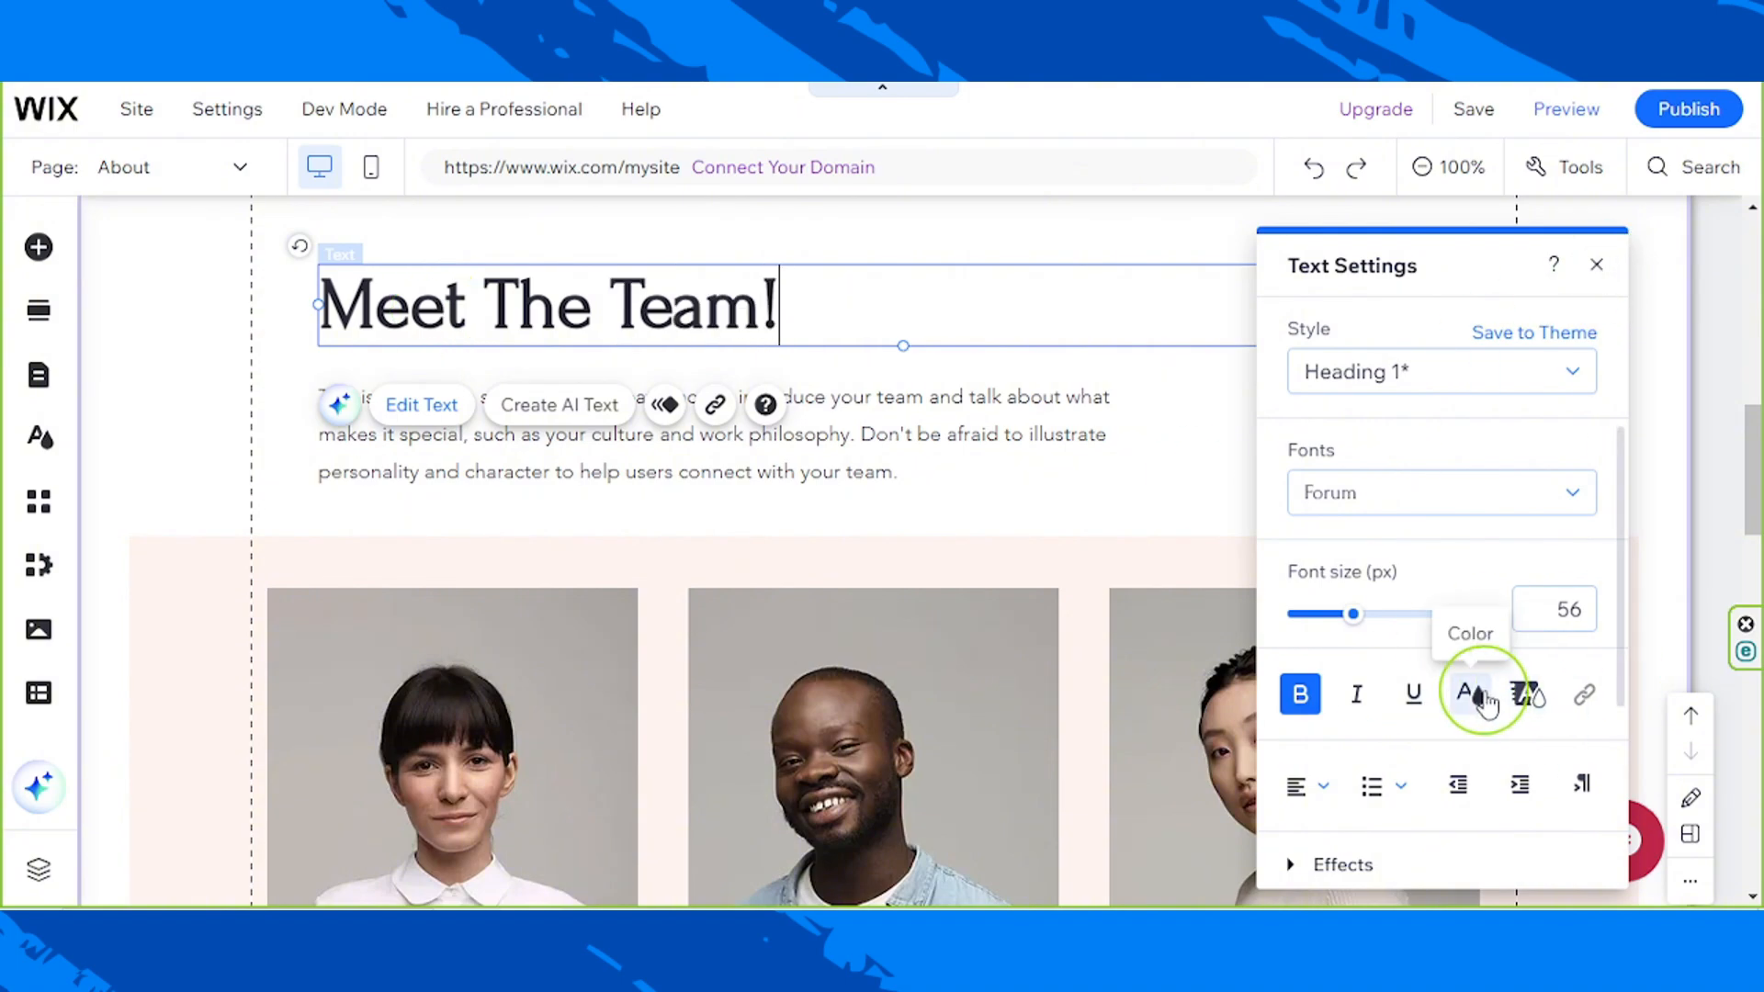
Color the "Meet The Team!" heading with the red theme color #C2274B.
scroll(1014, 602, up, 8)
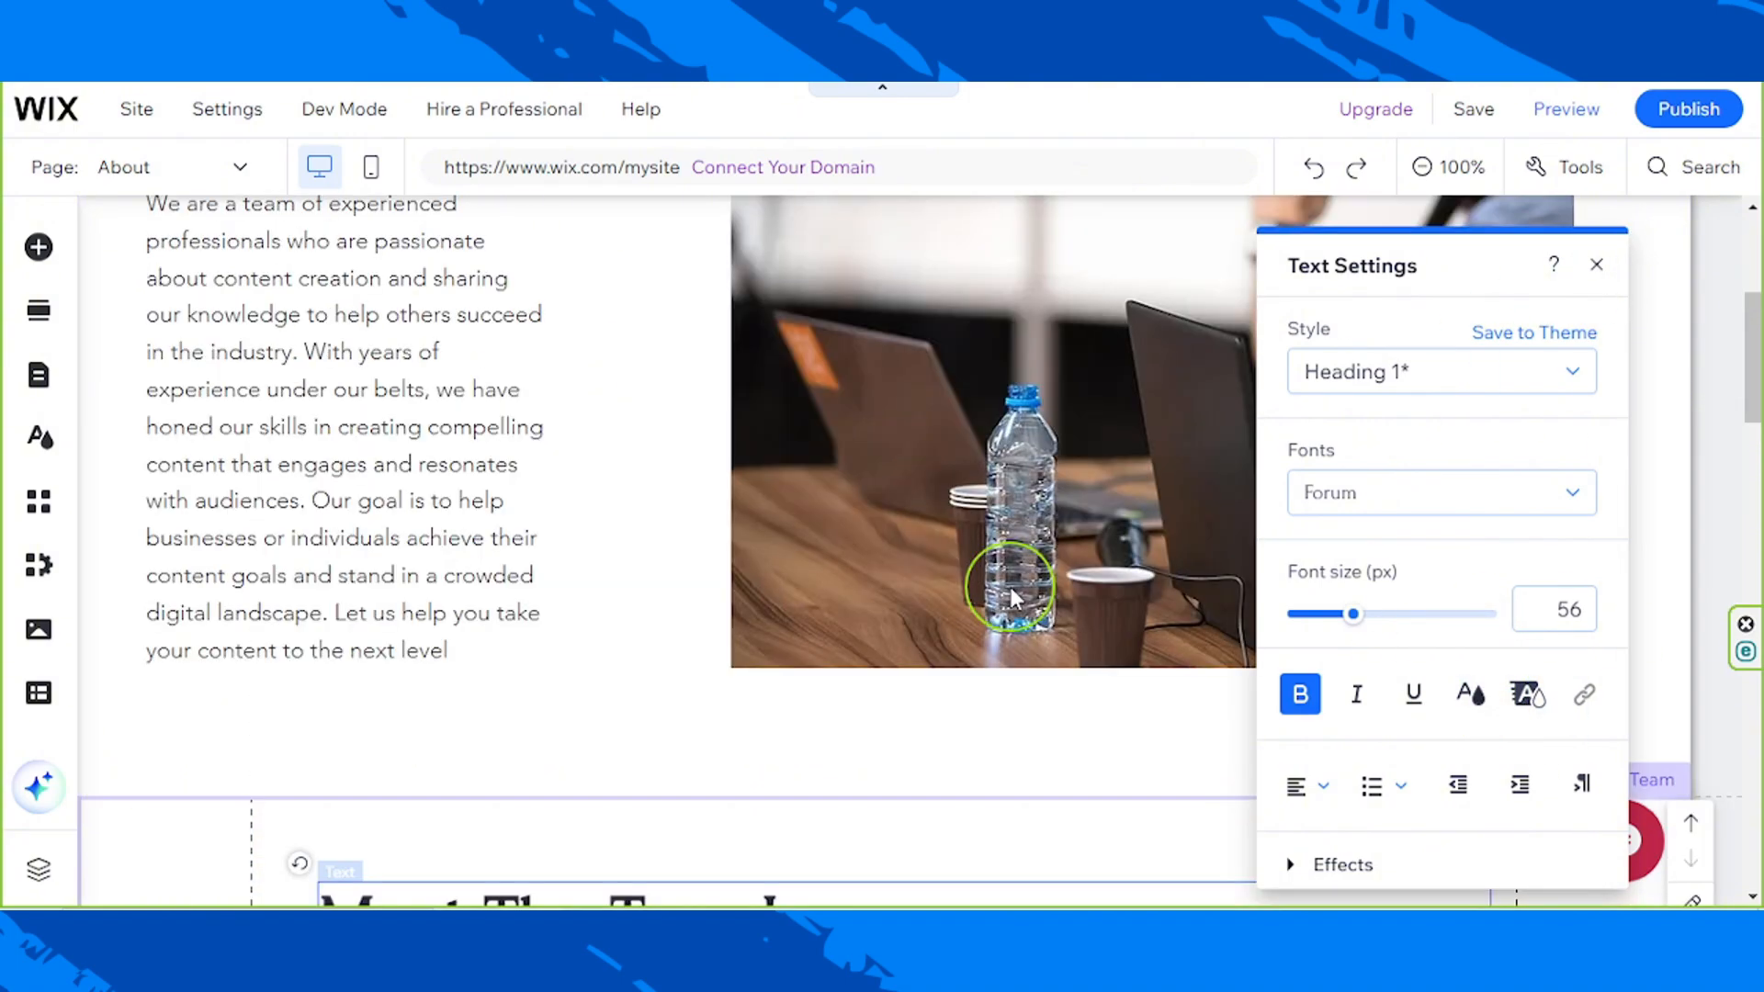
scroll(1055, 729, up, 2)
scroll(1055, 728, down, 10)
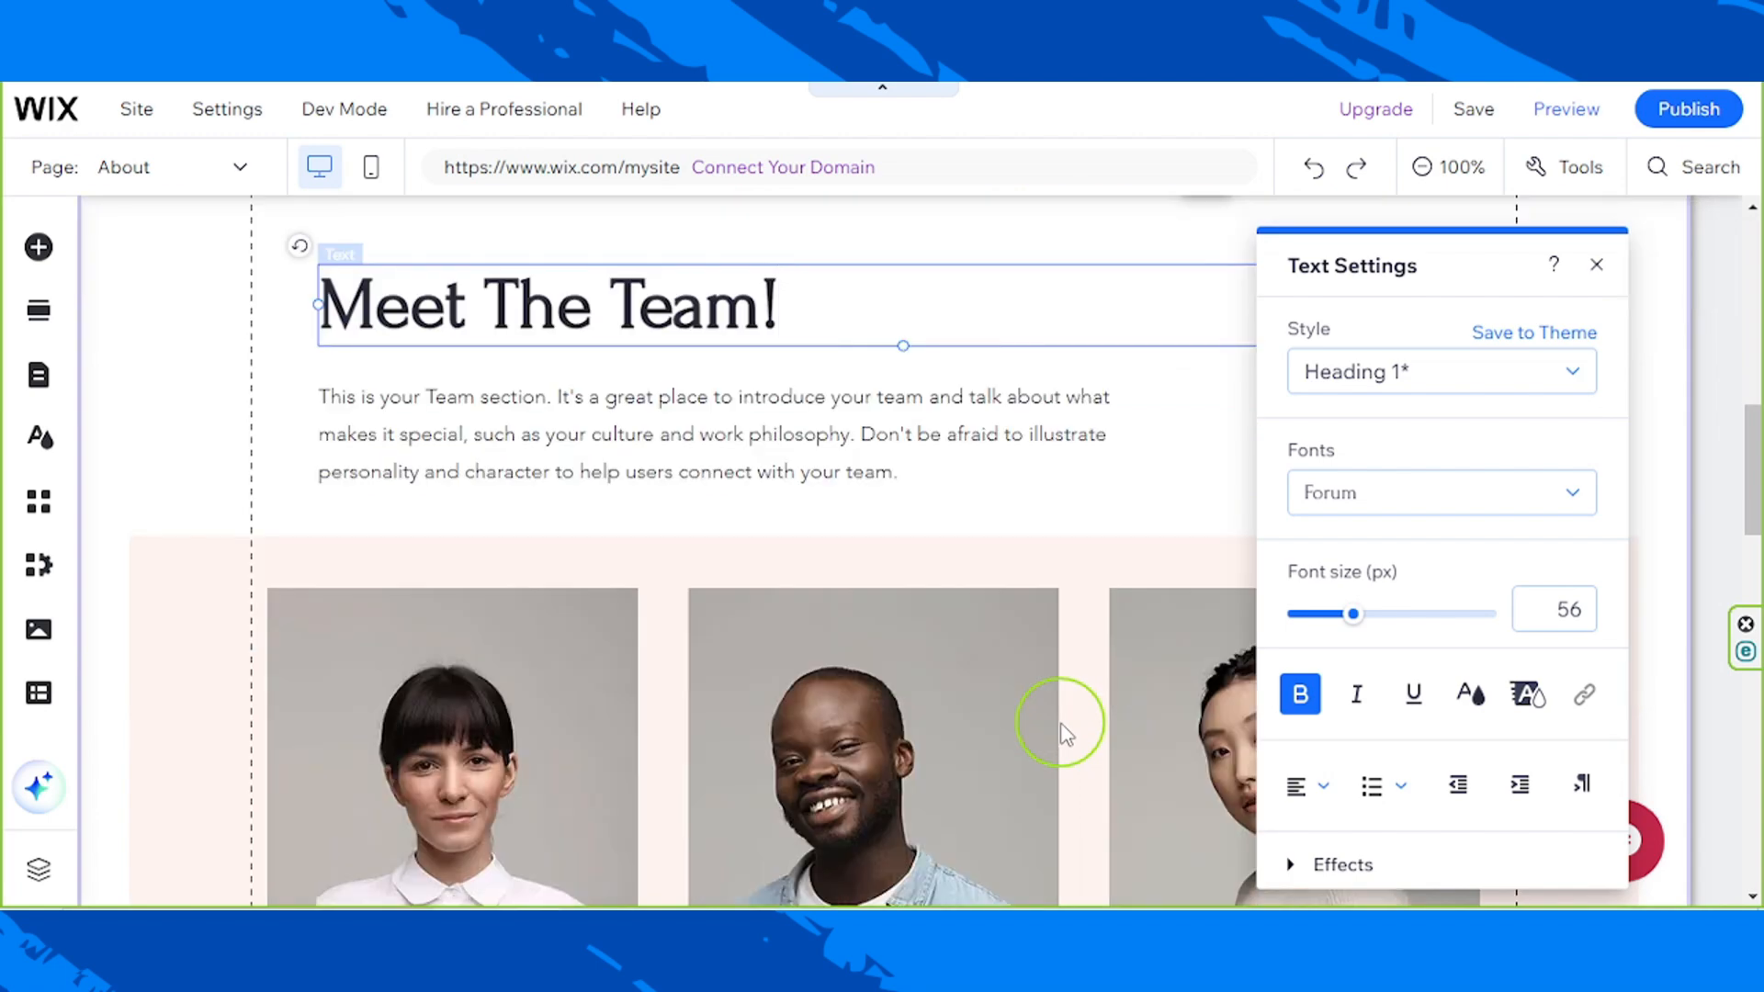
drag(780, 323, 332, 315)
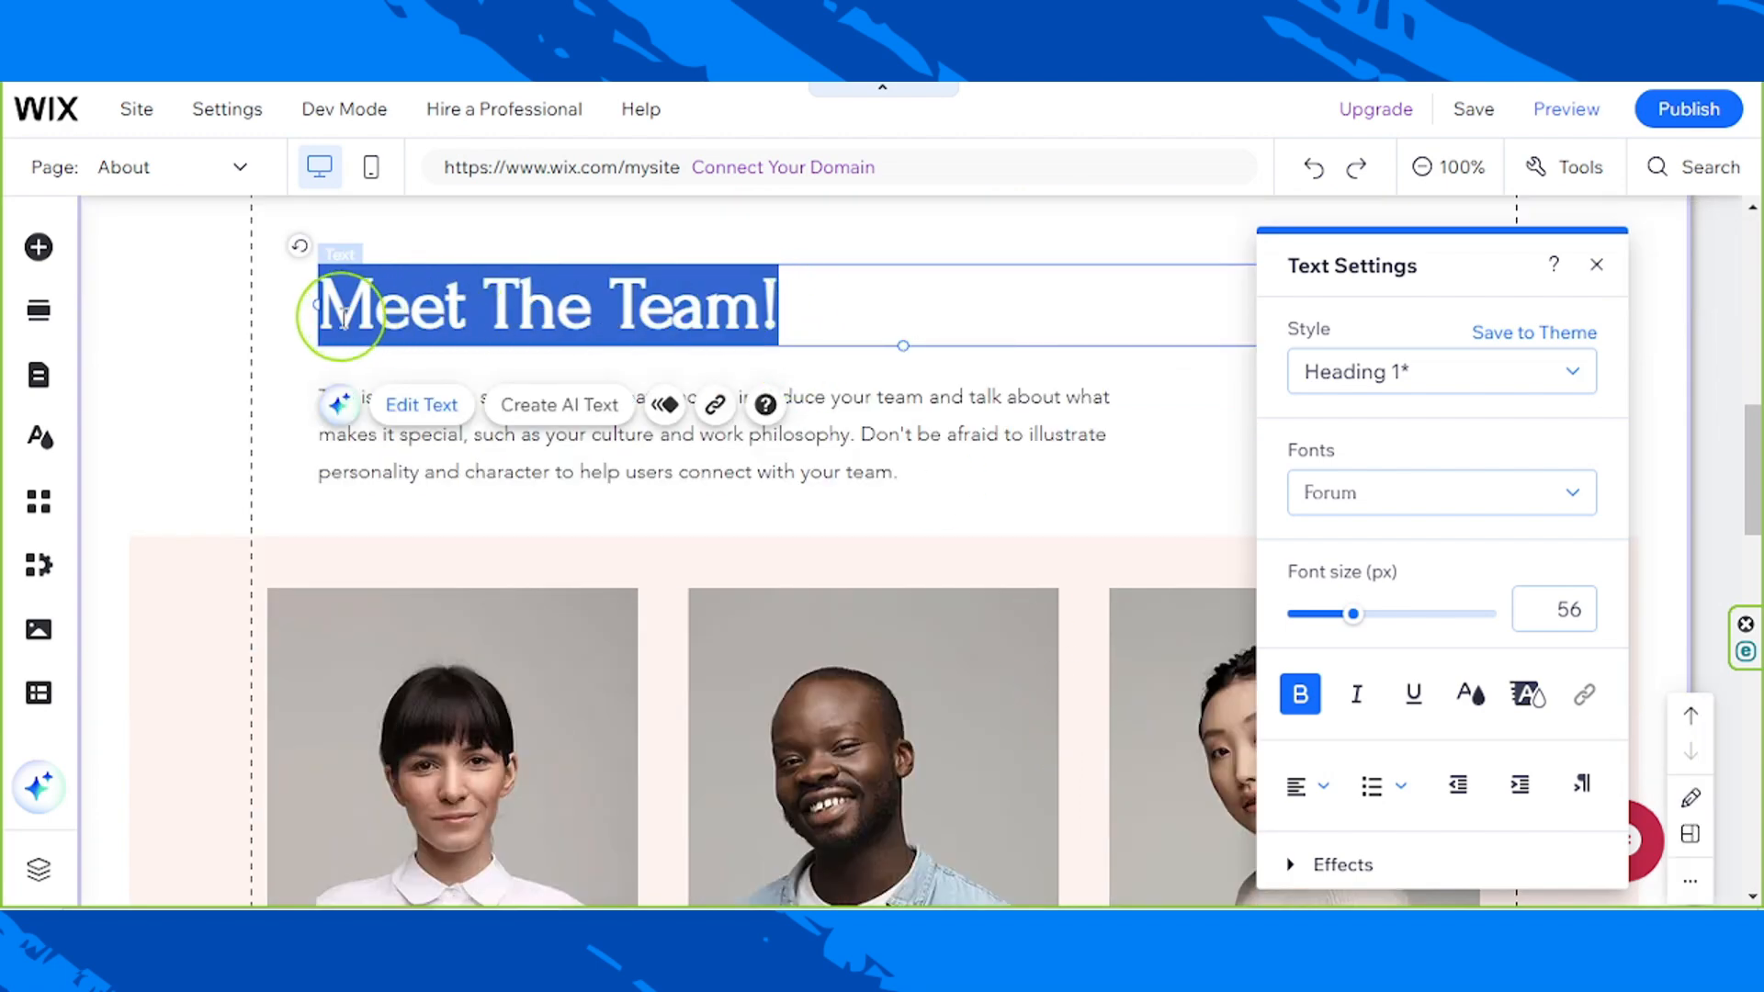
click(1473, 700)
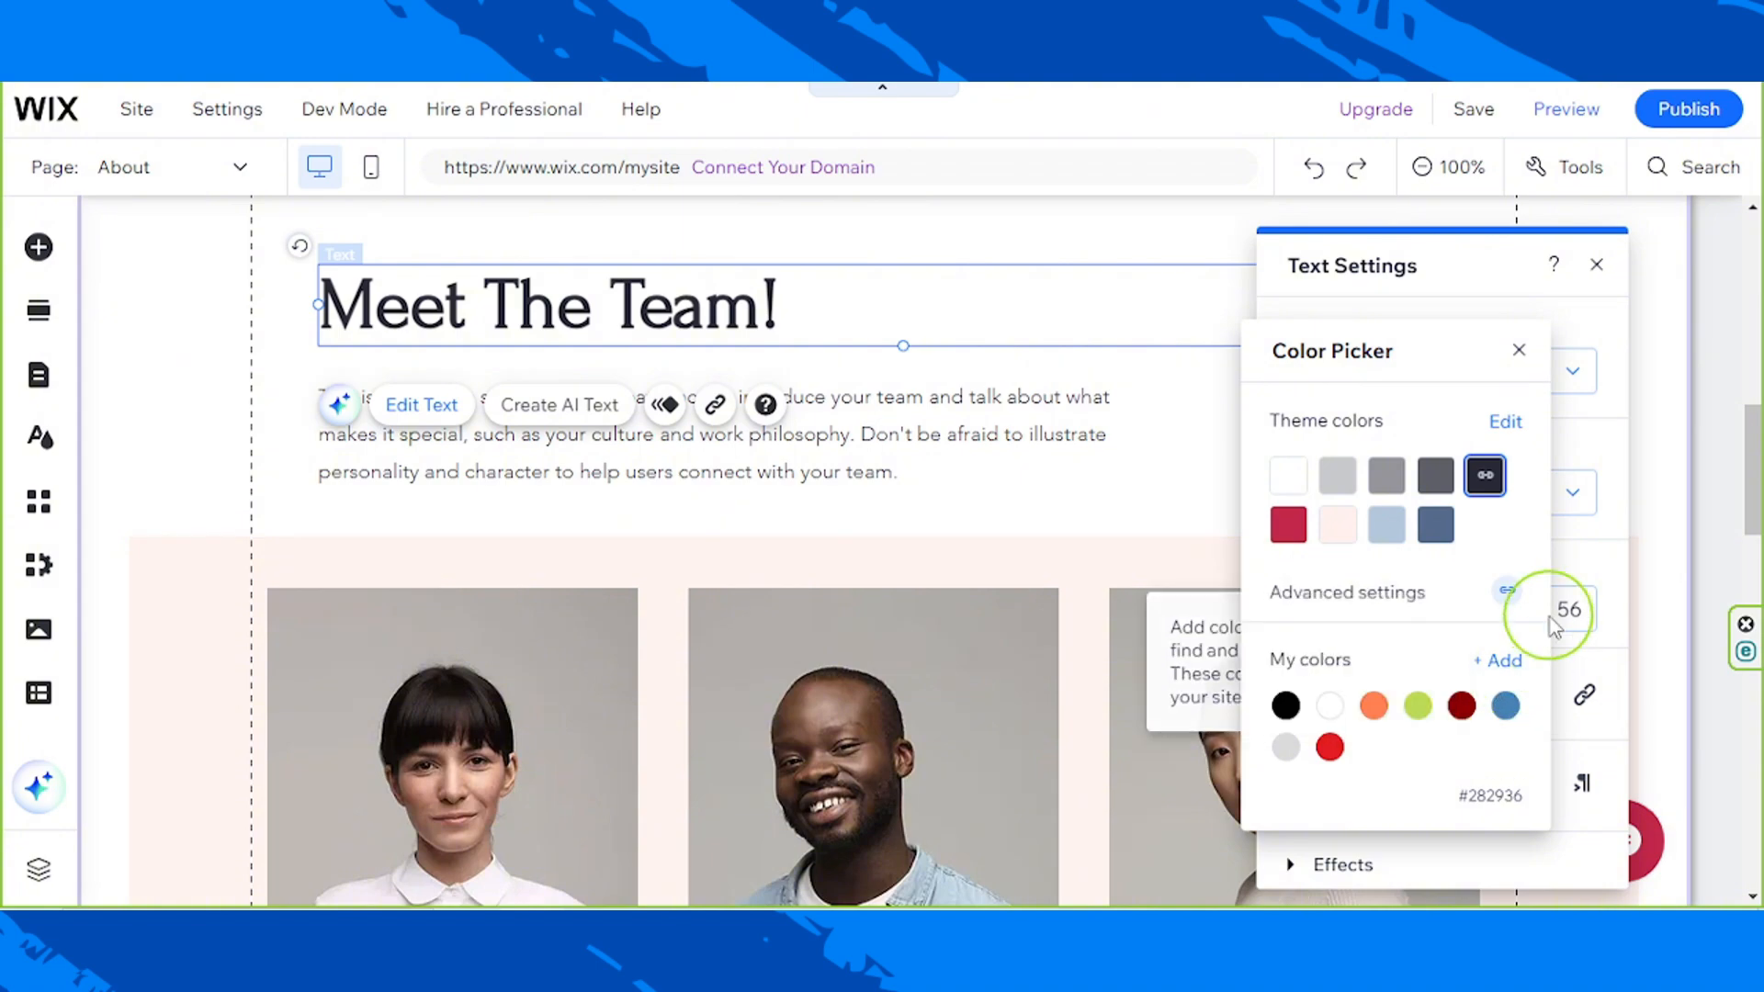
click(1288, 525)
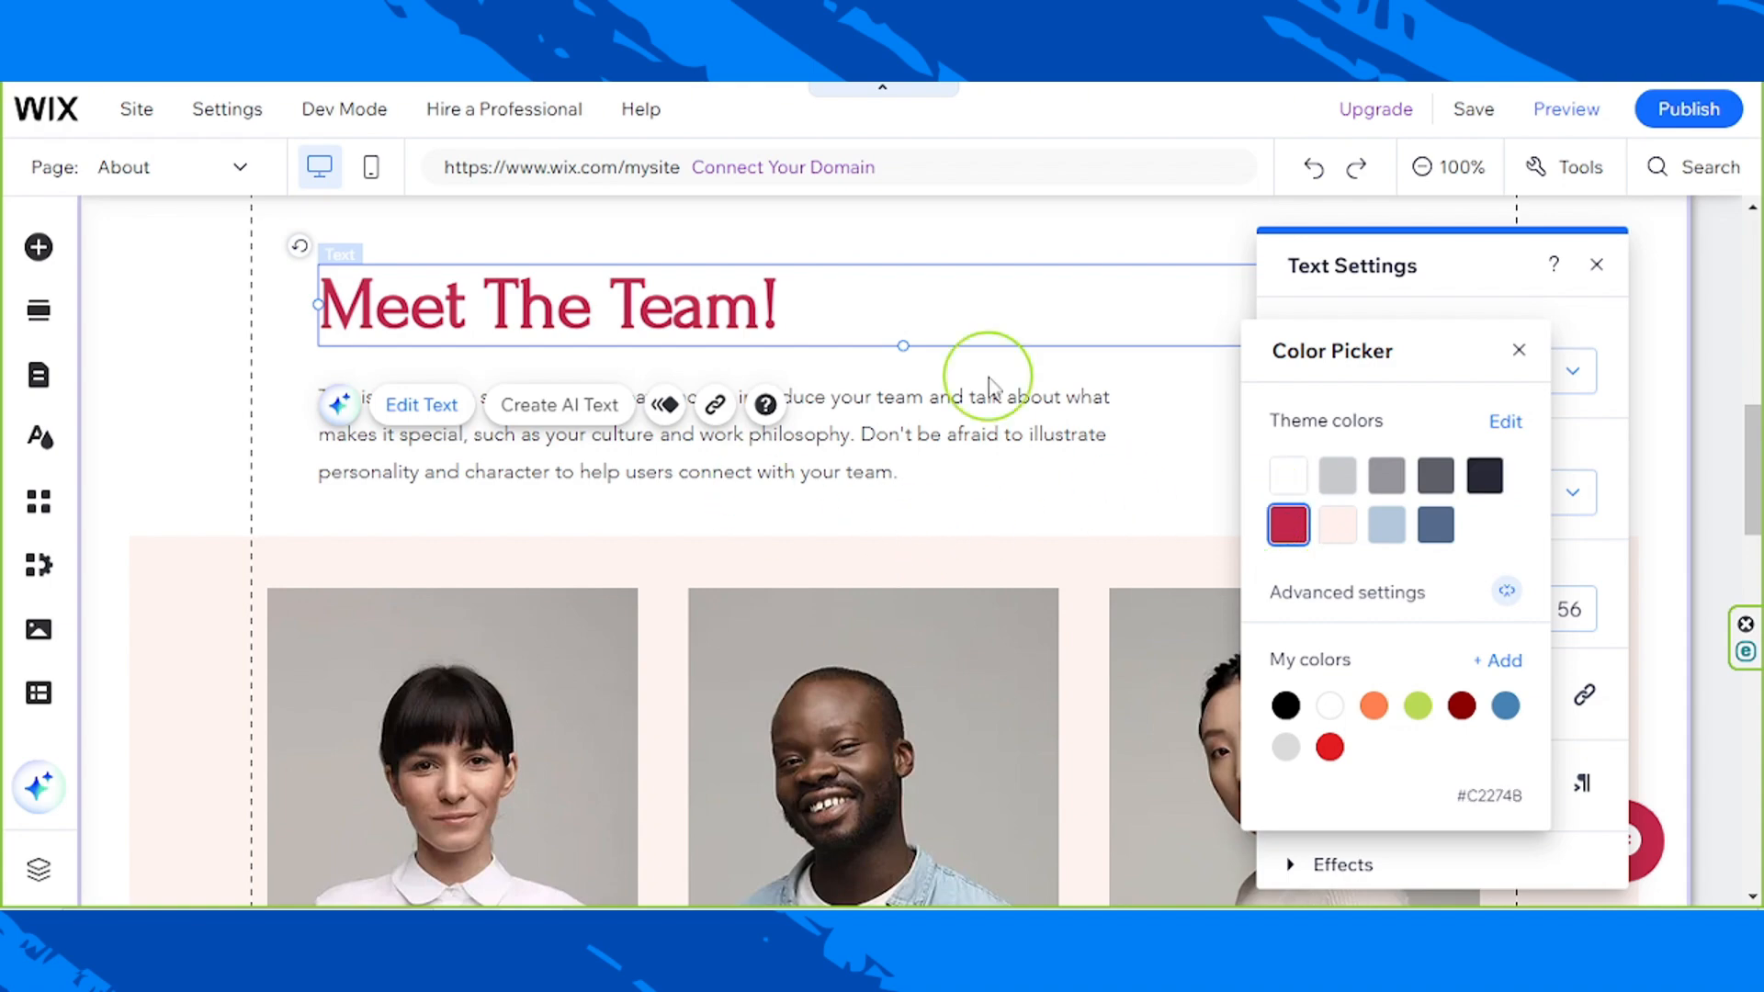
click(1598, 266)
click(1598, 267)
Apply the red theme color #C2274B to the "Welcome to Elevate Content Co." heading.
scroll(691, 574, up, 4)
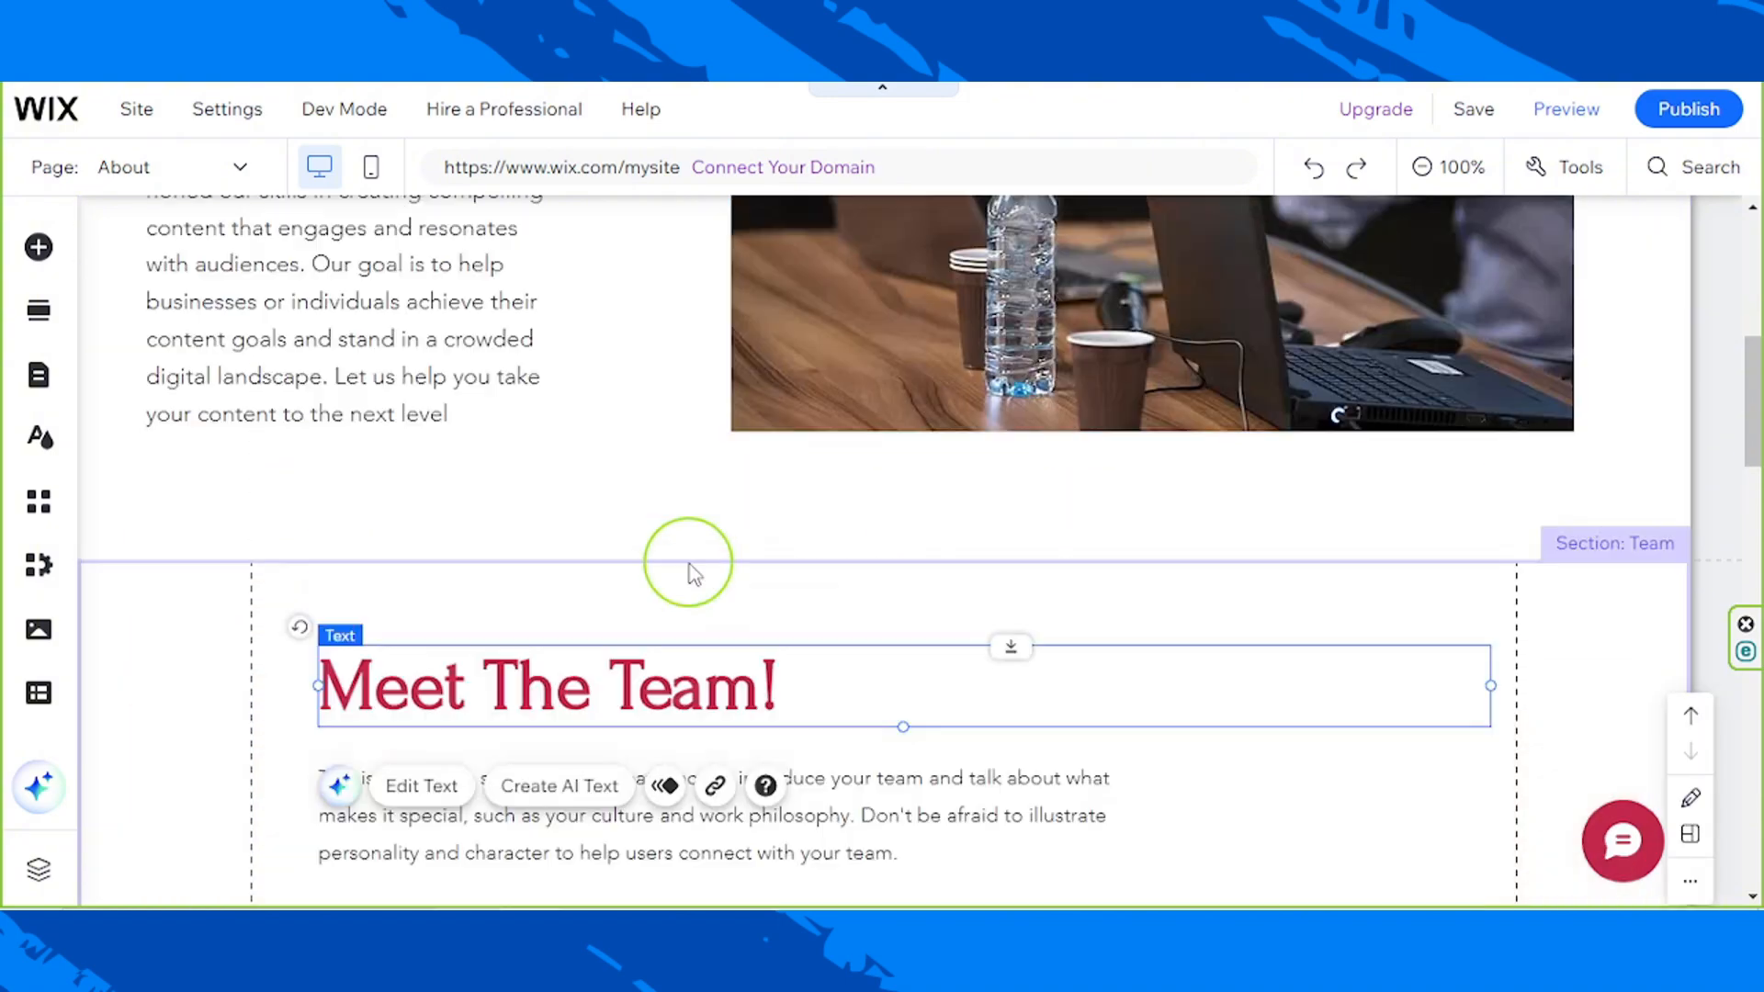
scroll(691, 574, up, 6)
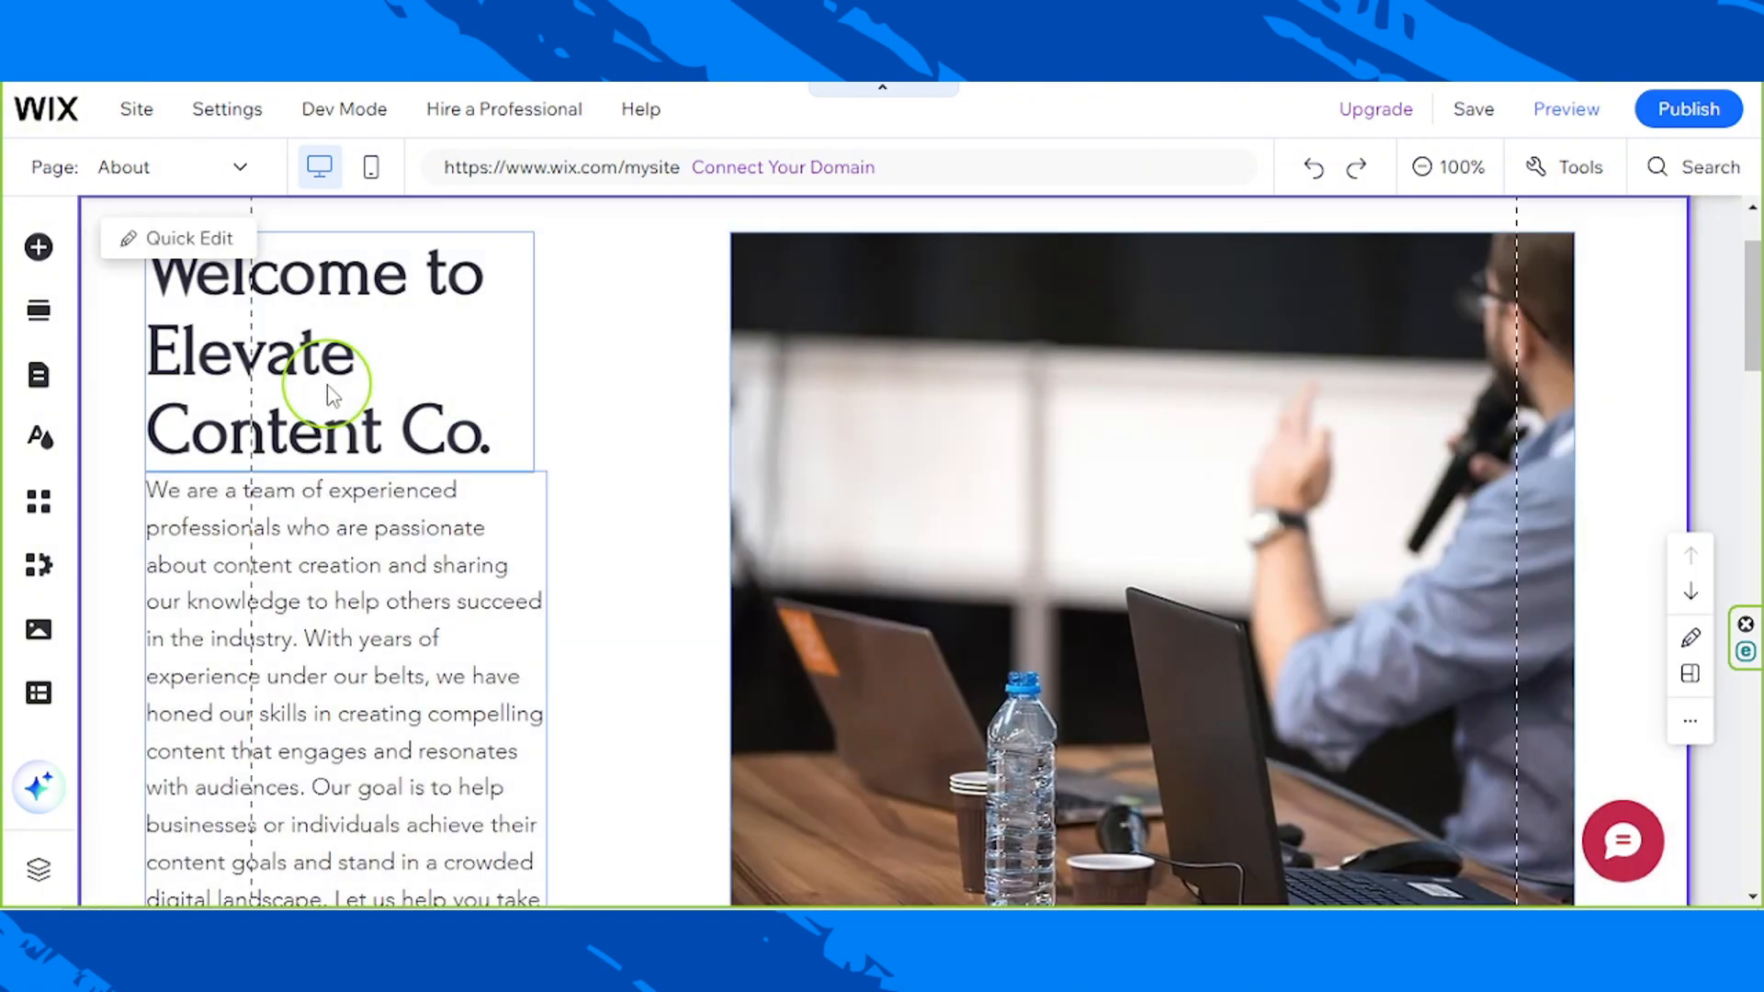
double_click(331, 393)
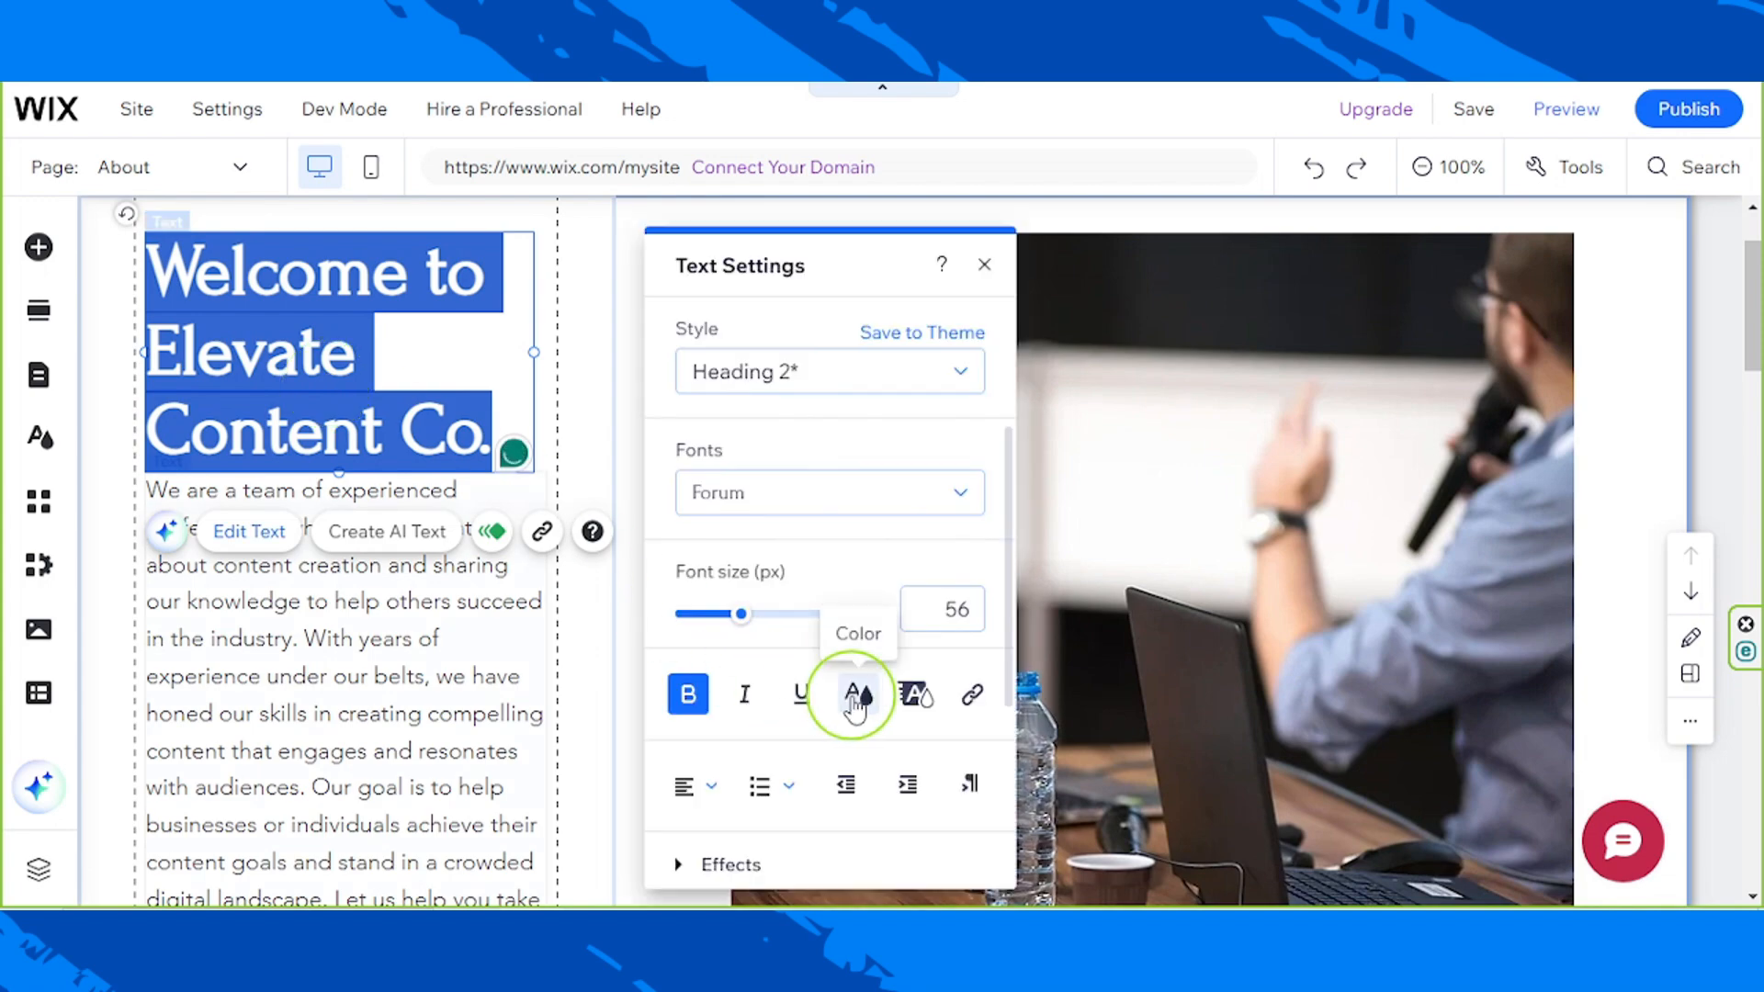
click(858, 693)
click(677, 524)
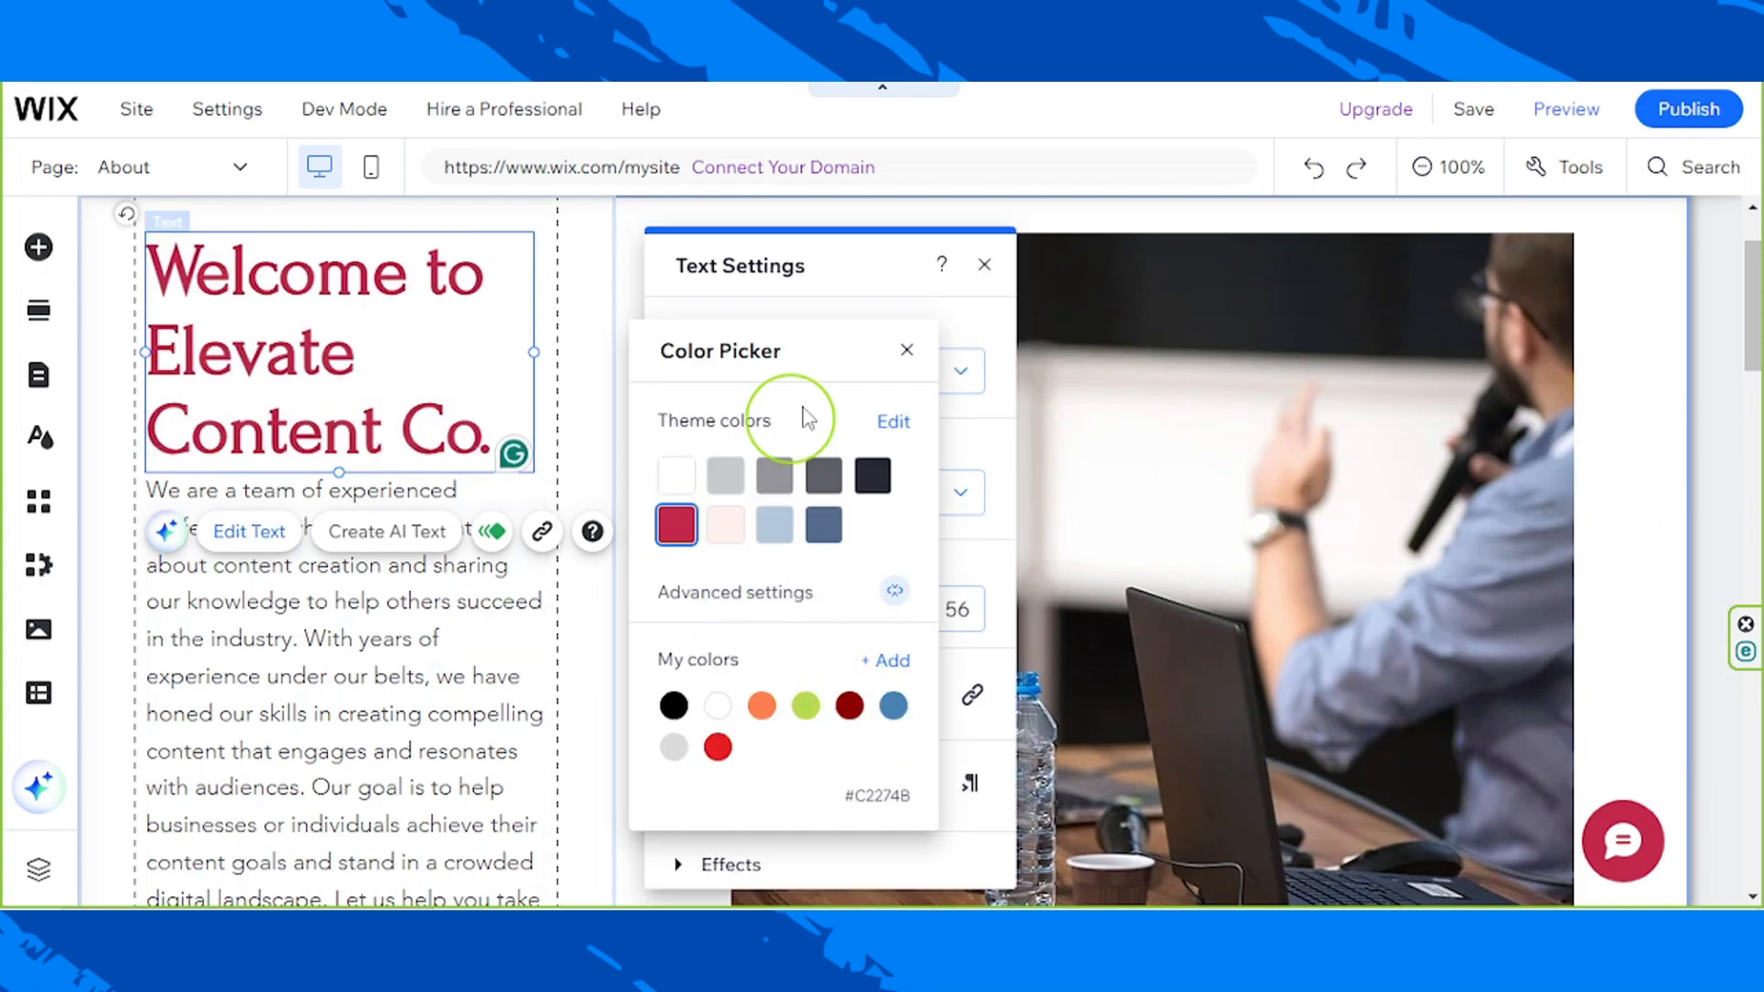
click(997, 311)
click(984, 265)
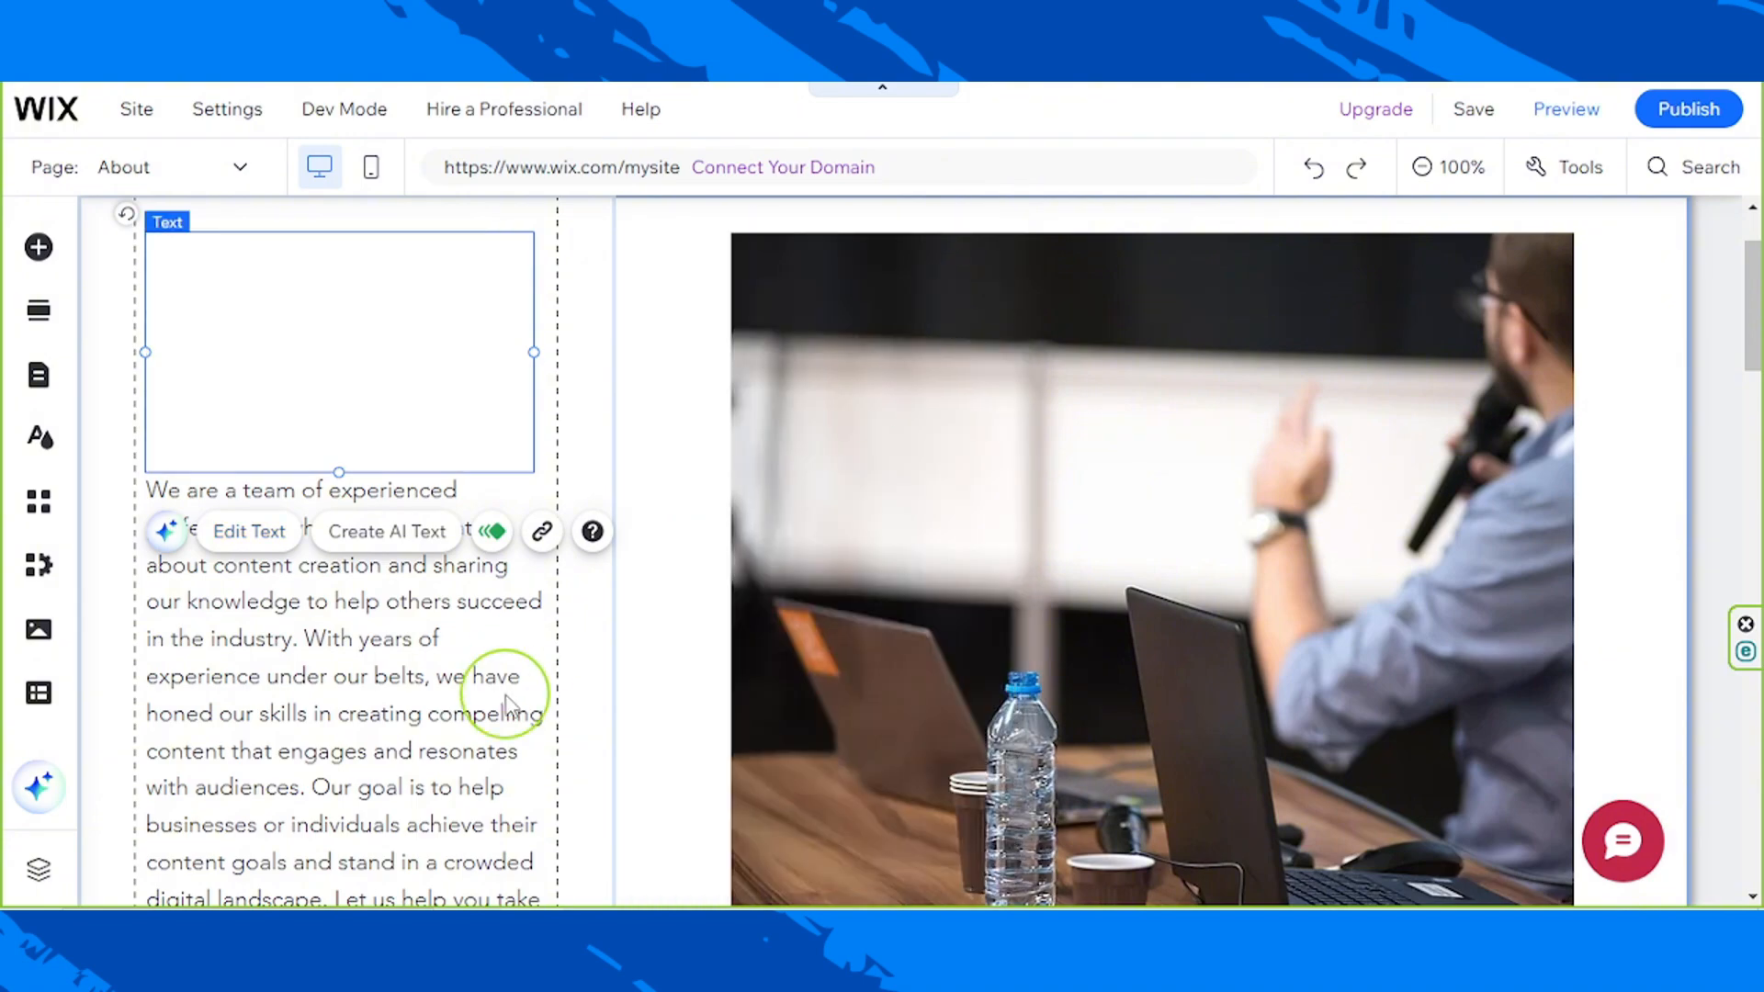
Review the team section's introductory paragraph, the Intro paragraph above it, and the team member cards.
scroll(507, 689, down, 10)
scroll(500, 598, up, 2)
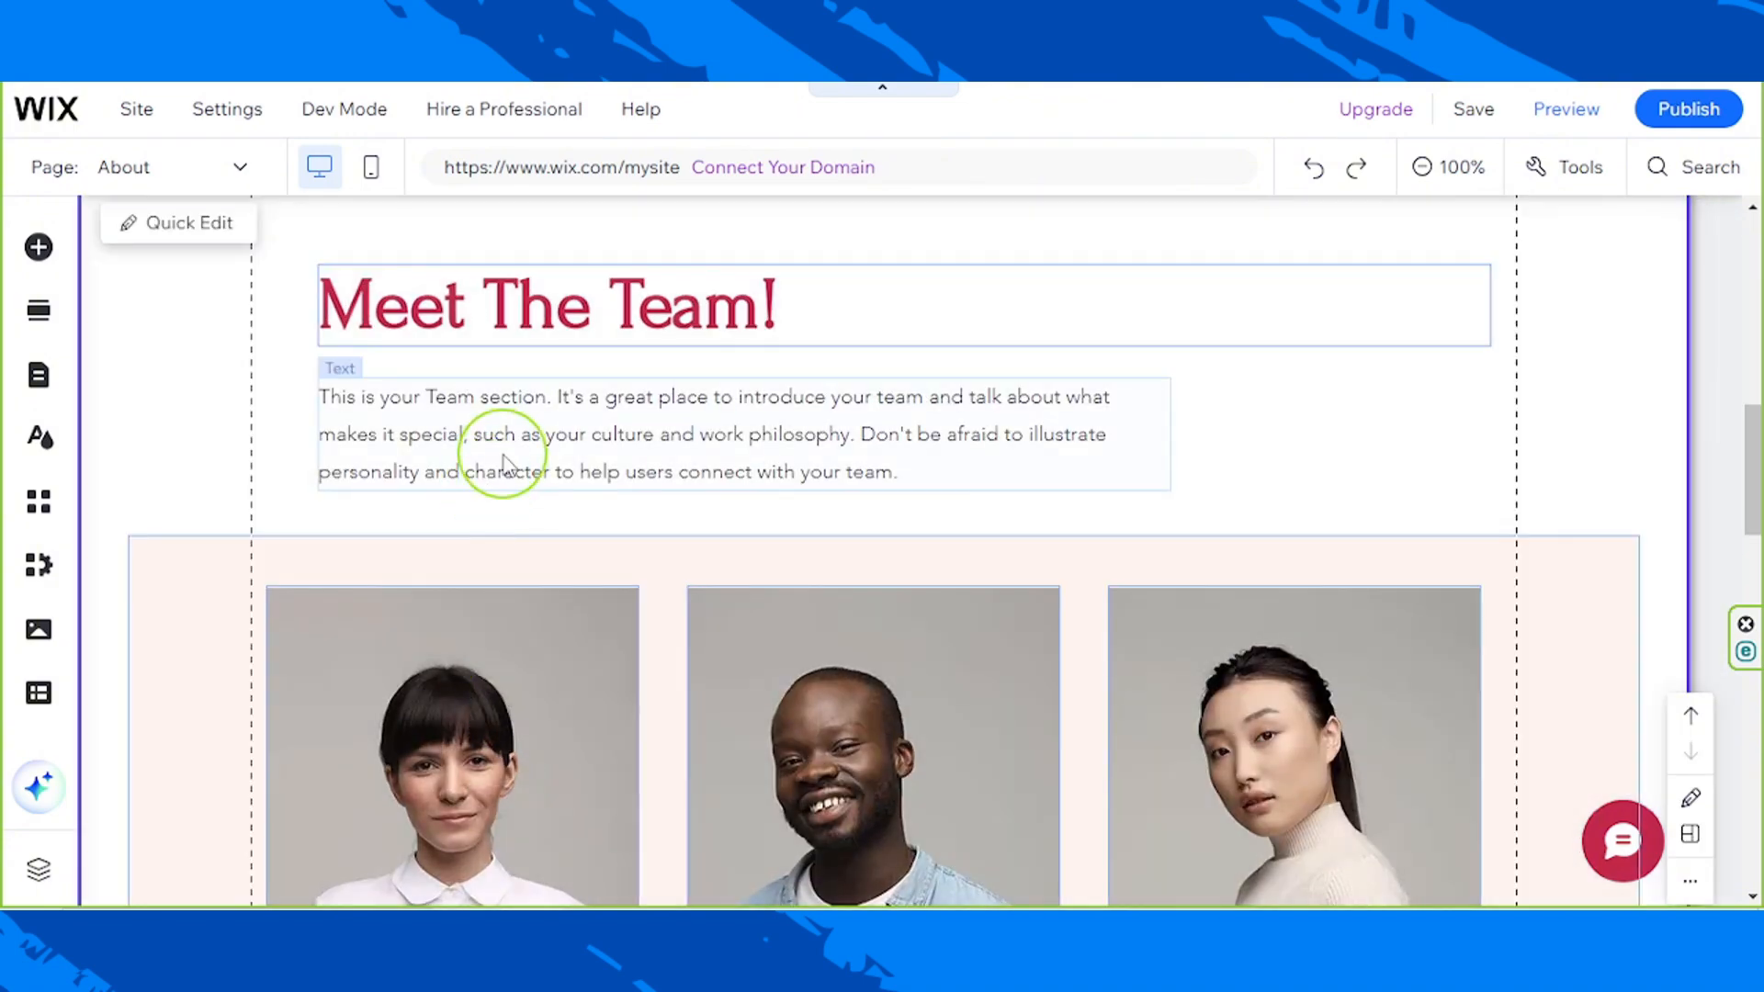
click(503, 461)
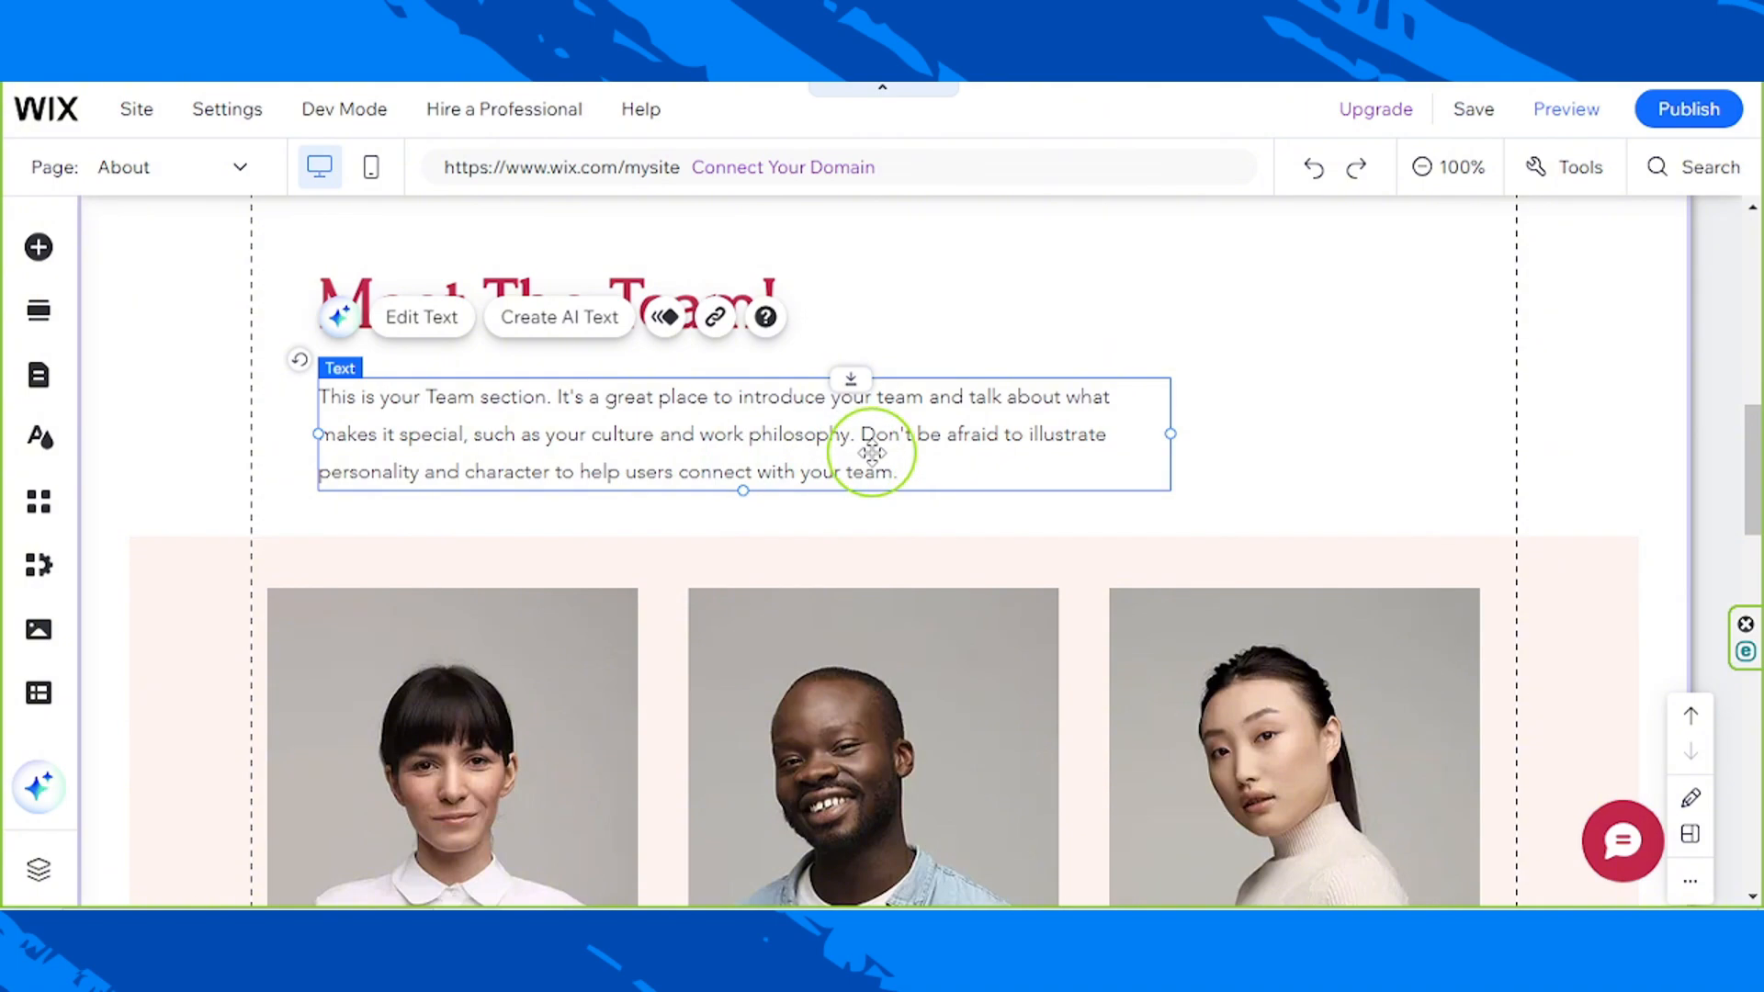
scroll(806, 455, down, 4)
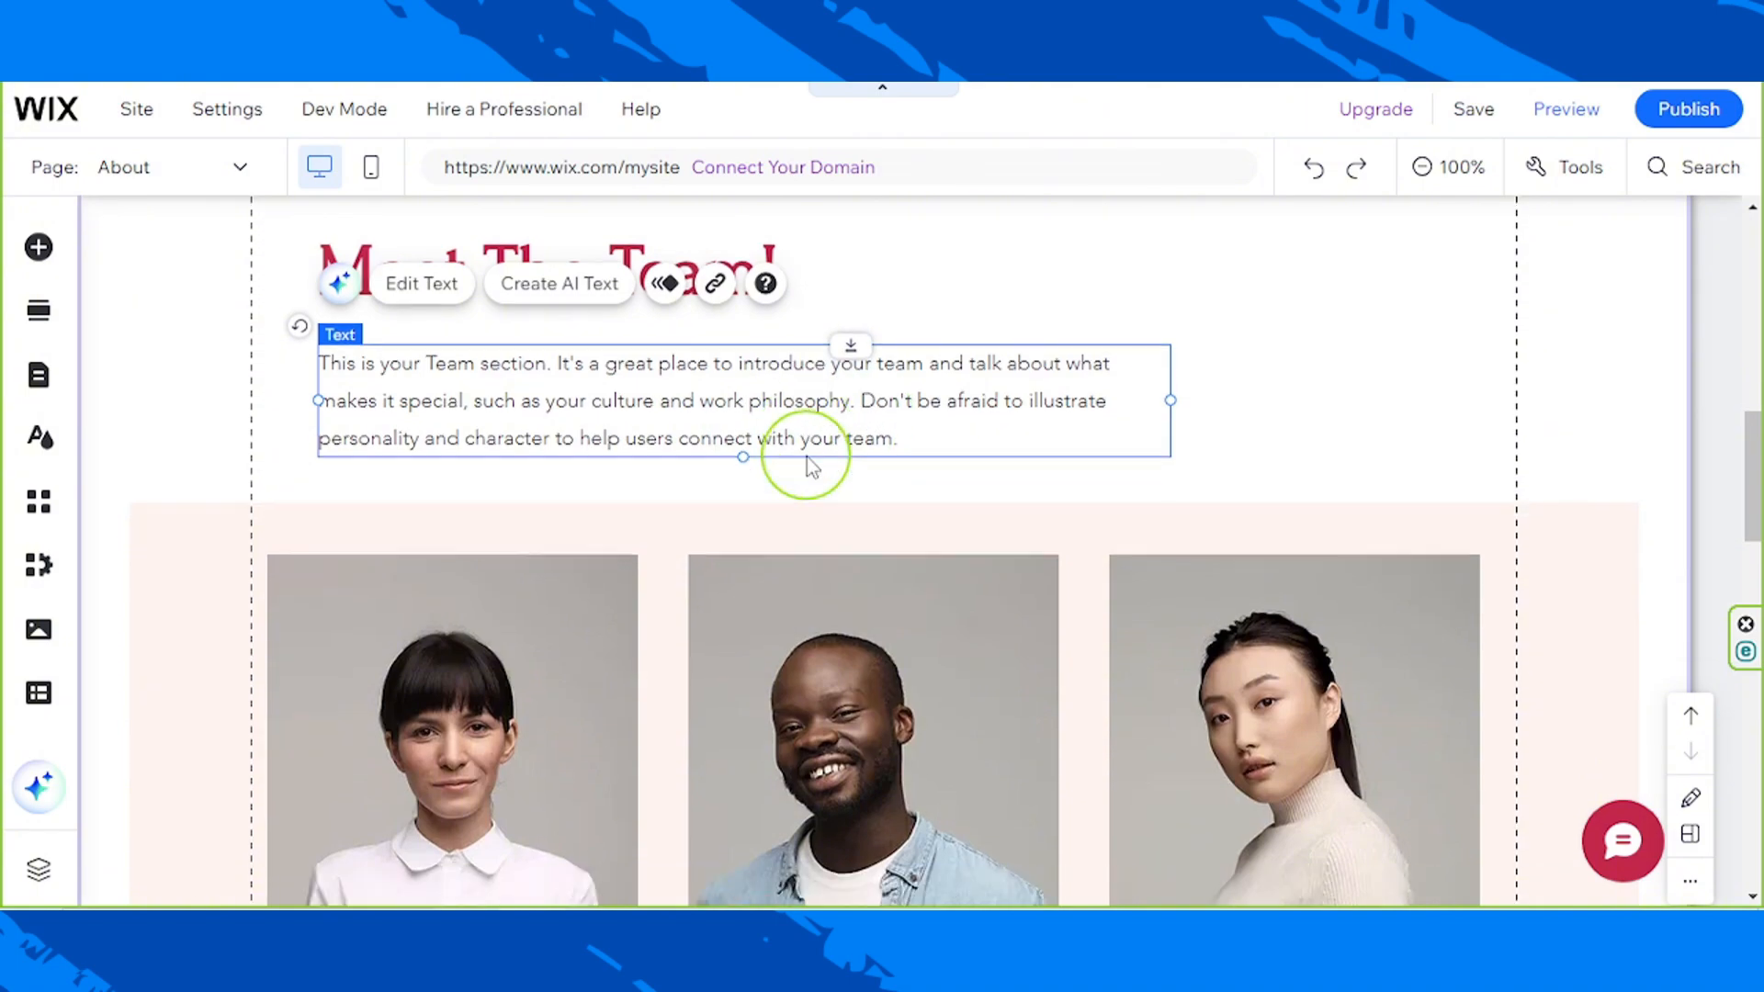
scroll(807, 459, up, 4)
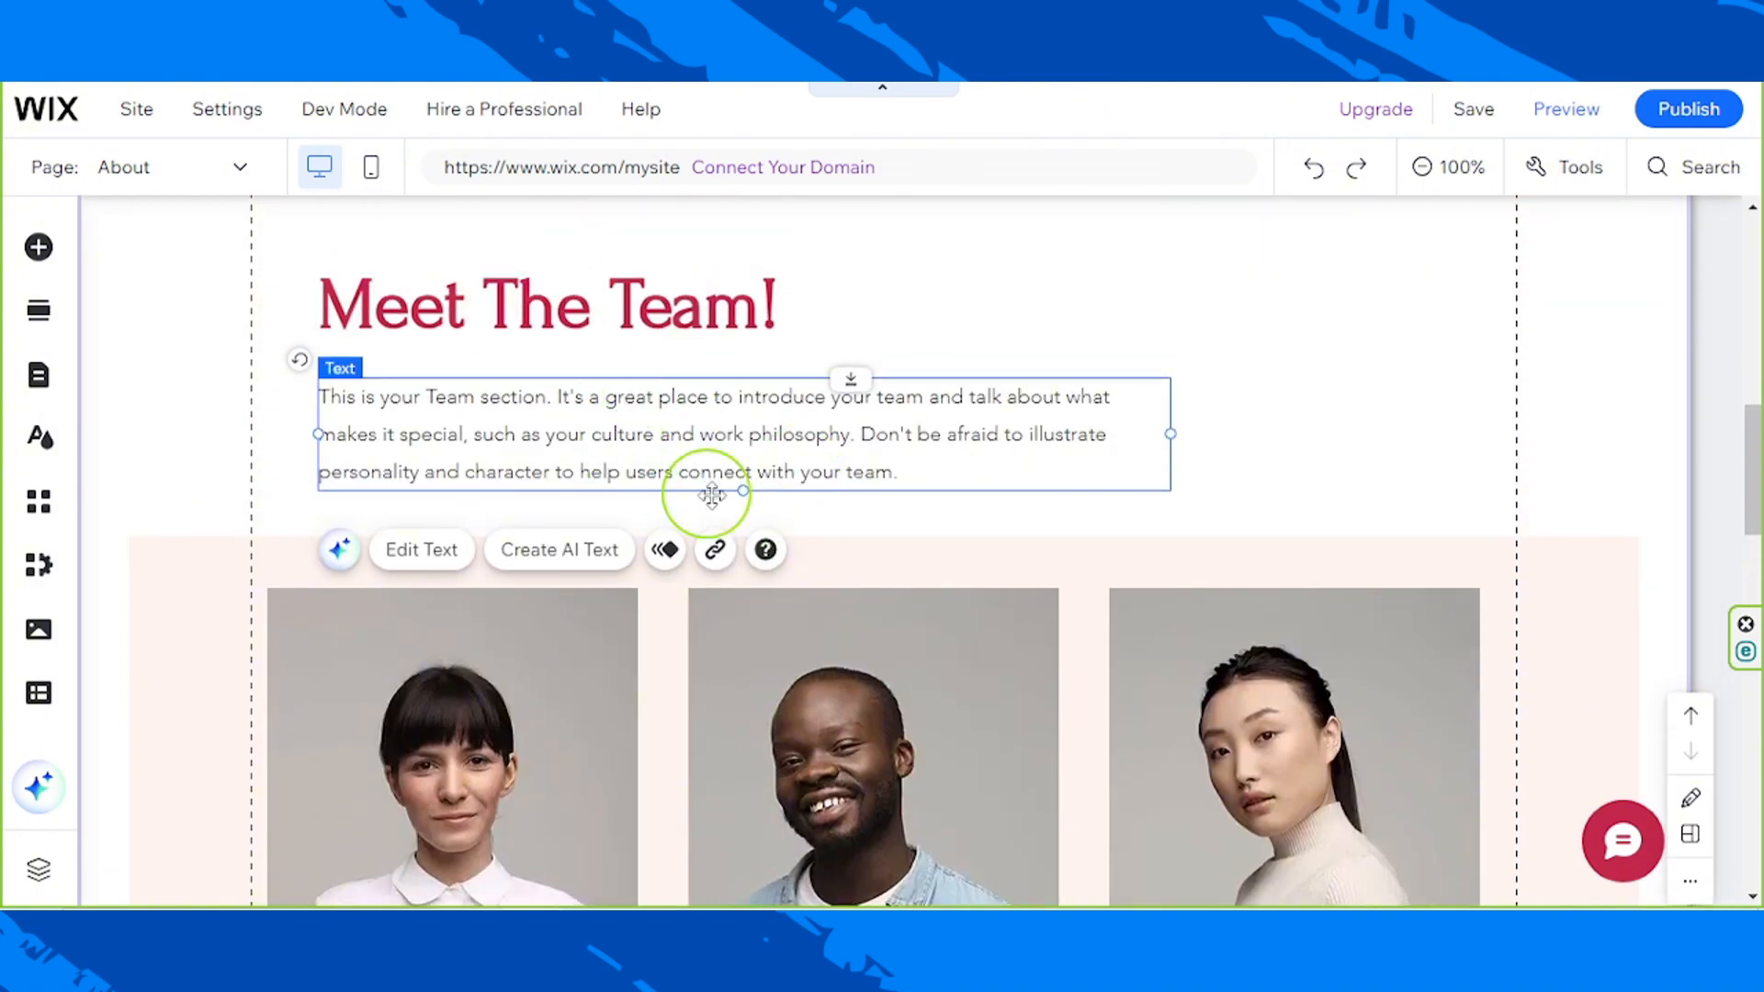
scroll(713, 497, up, 5)
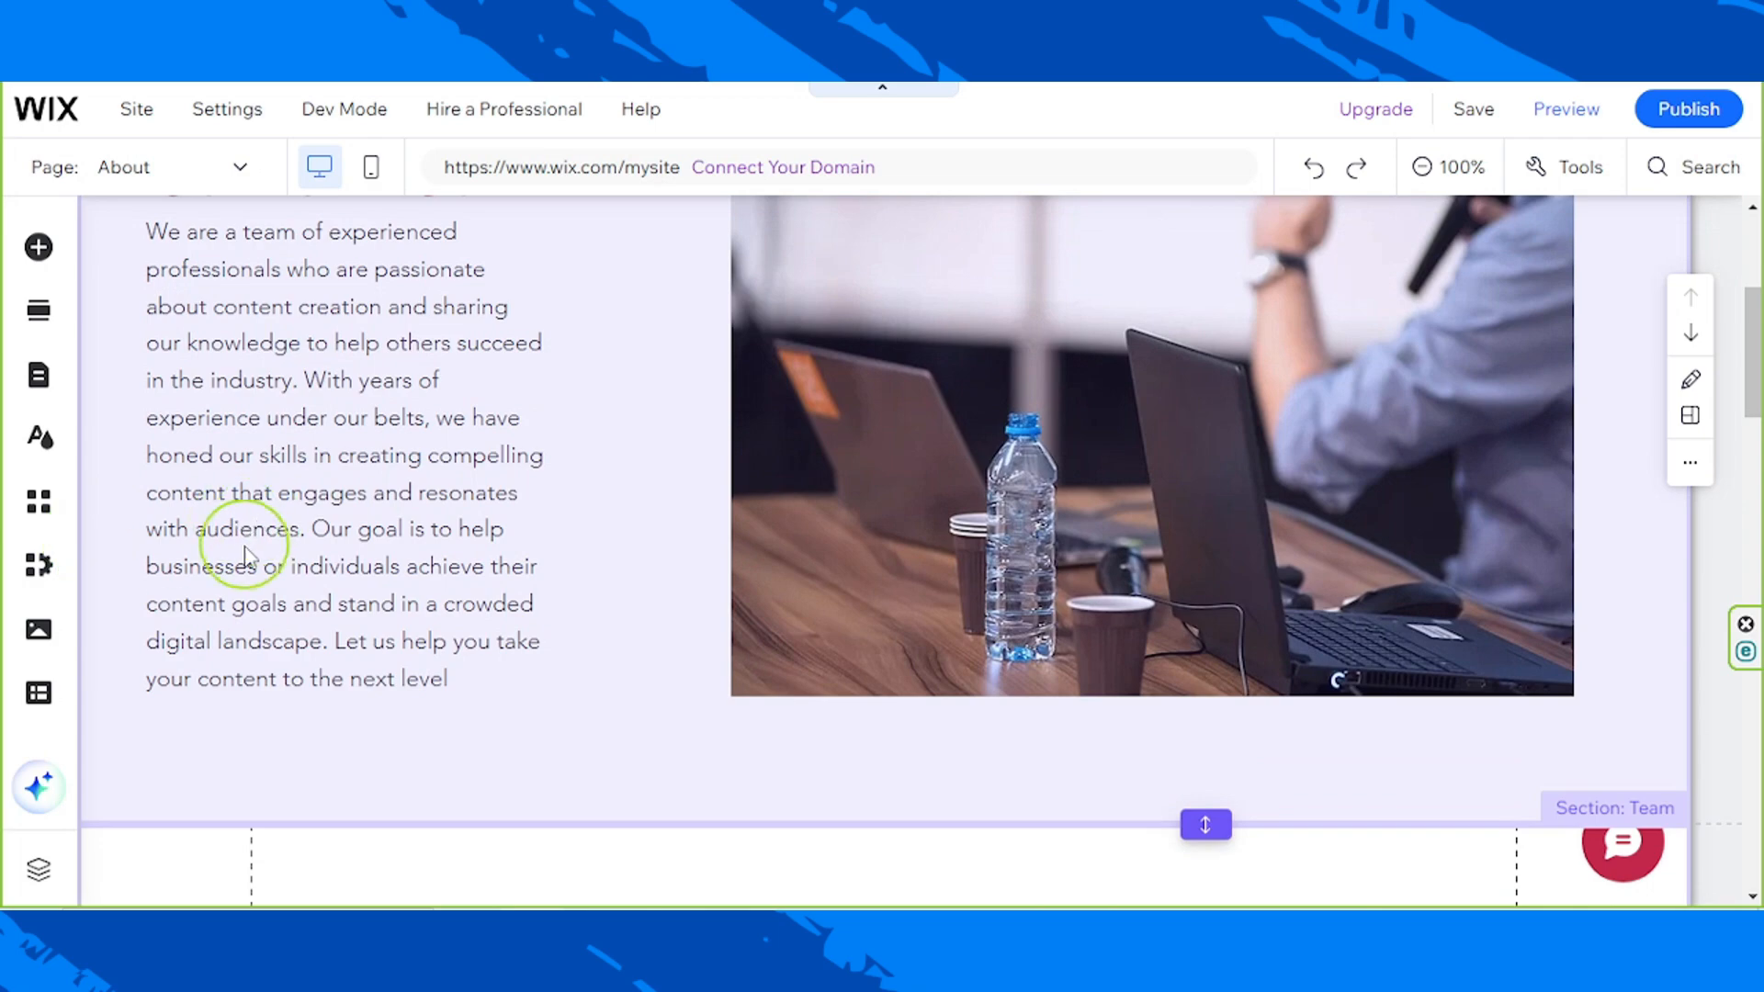
scroll(244, 551, down, 8)
scroll(248, 556, down, 2)
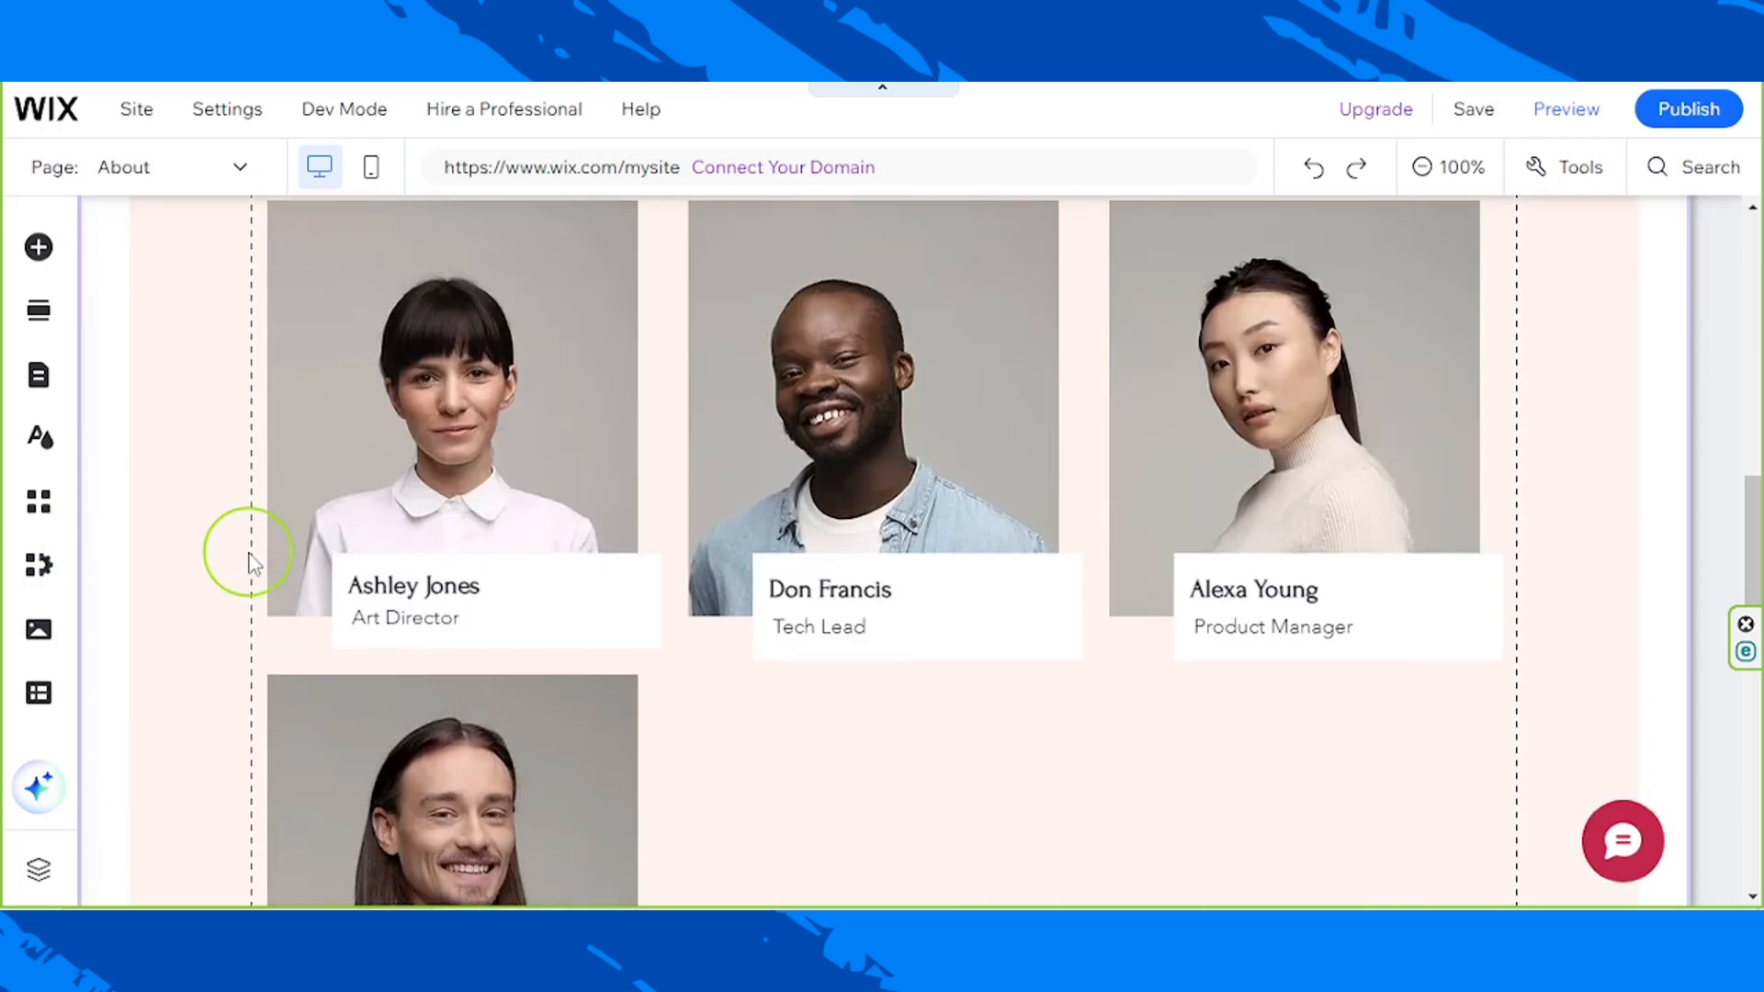
Replace the photo on the first team member card with girl-6093779_1280.jpg, uploaded from the computer's Desktop folder.
click(350, 501)
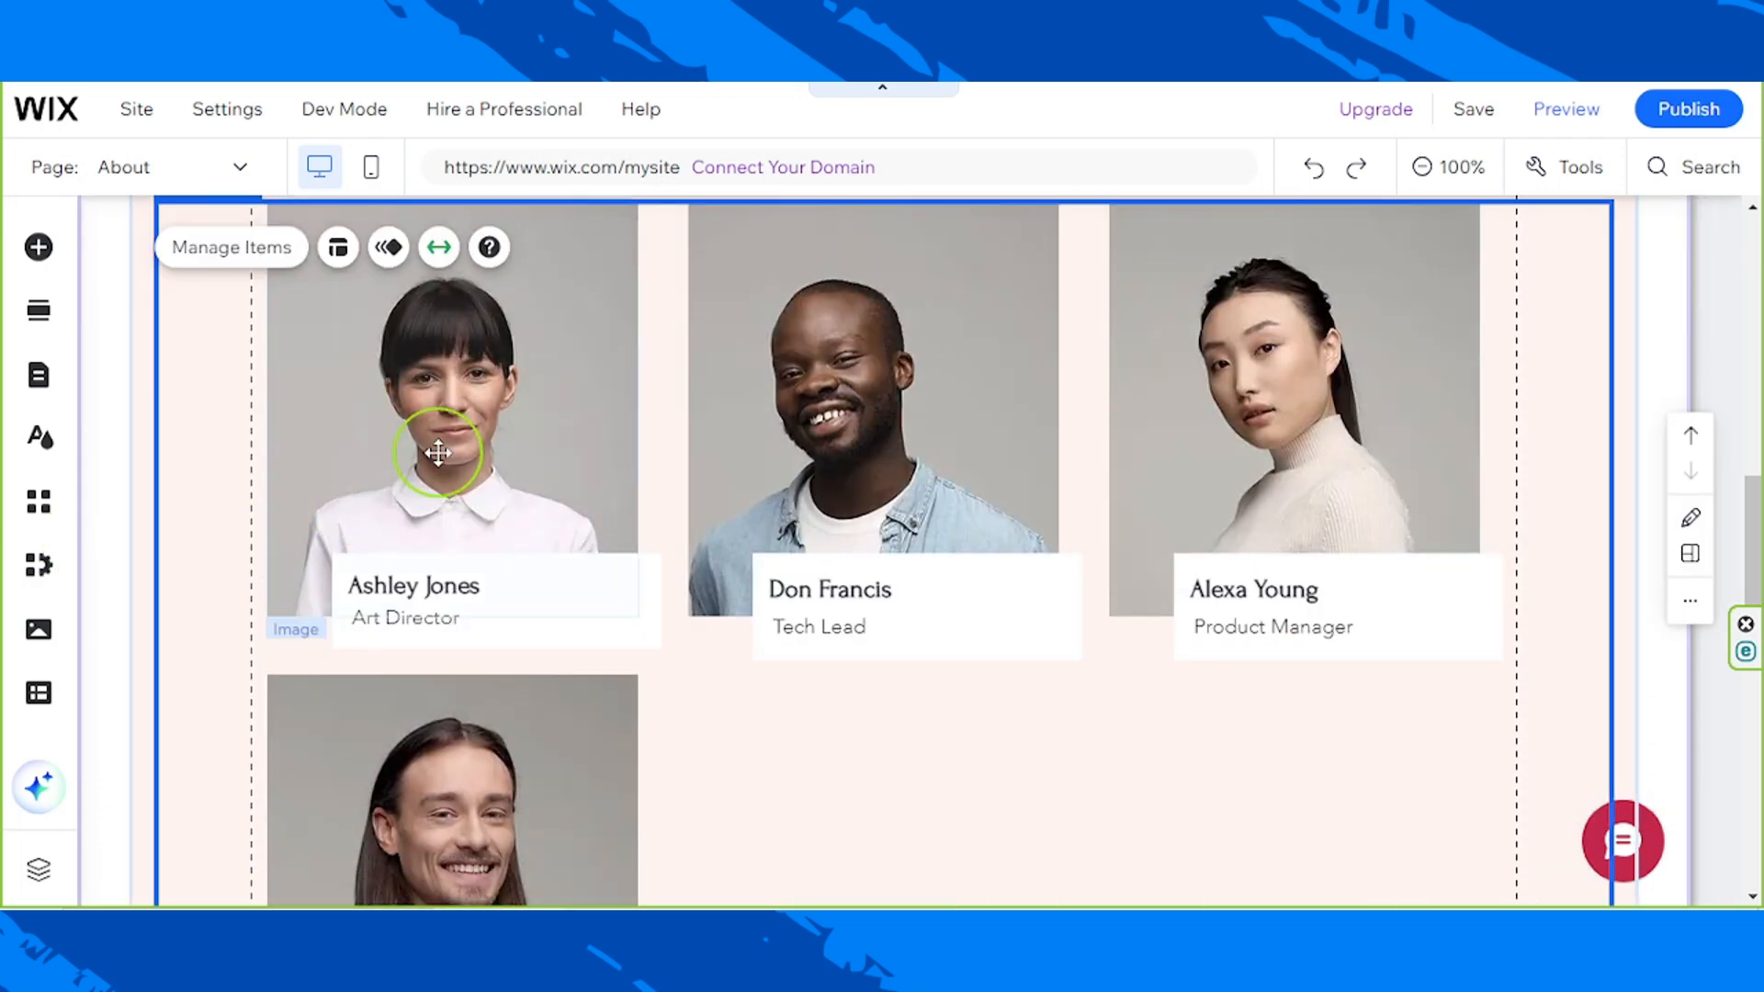
click(438, 452)
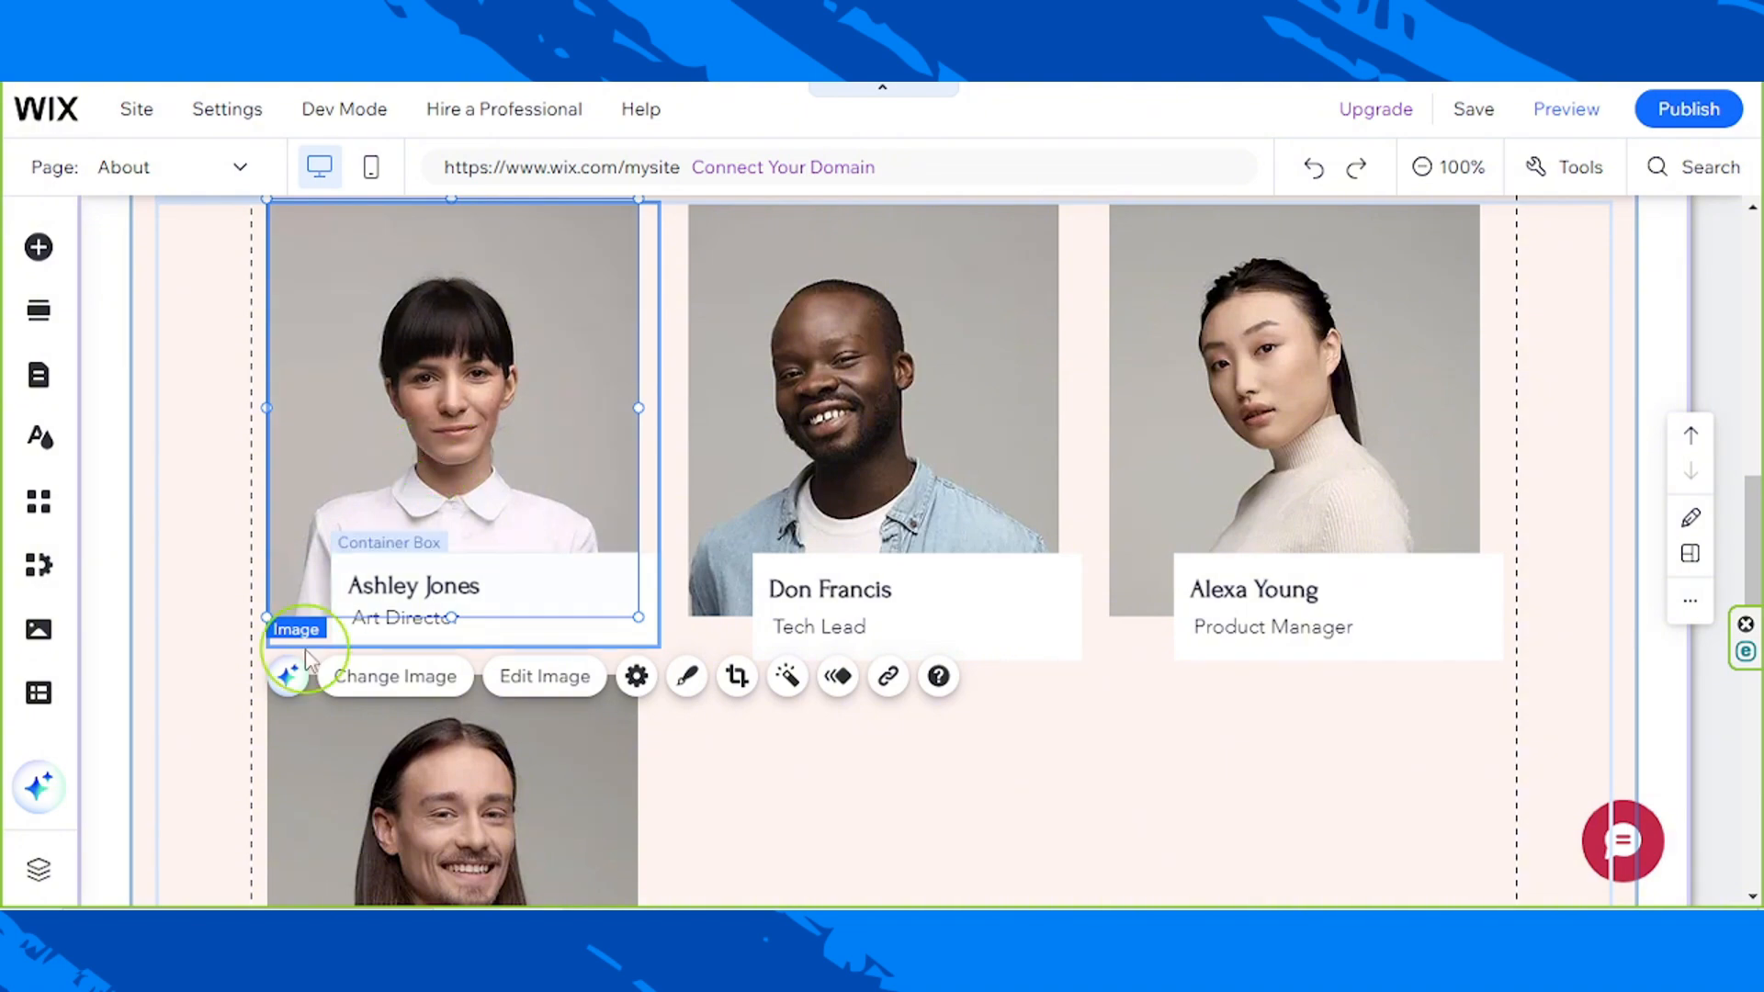
click(375, 683)
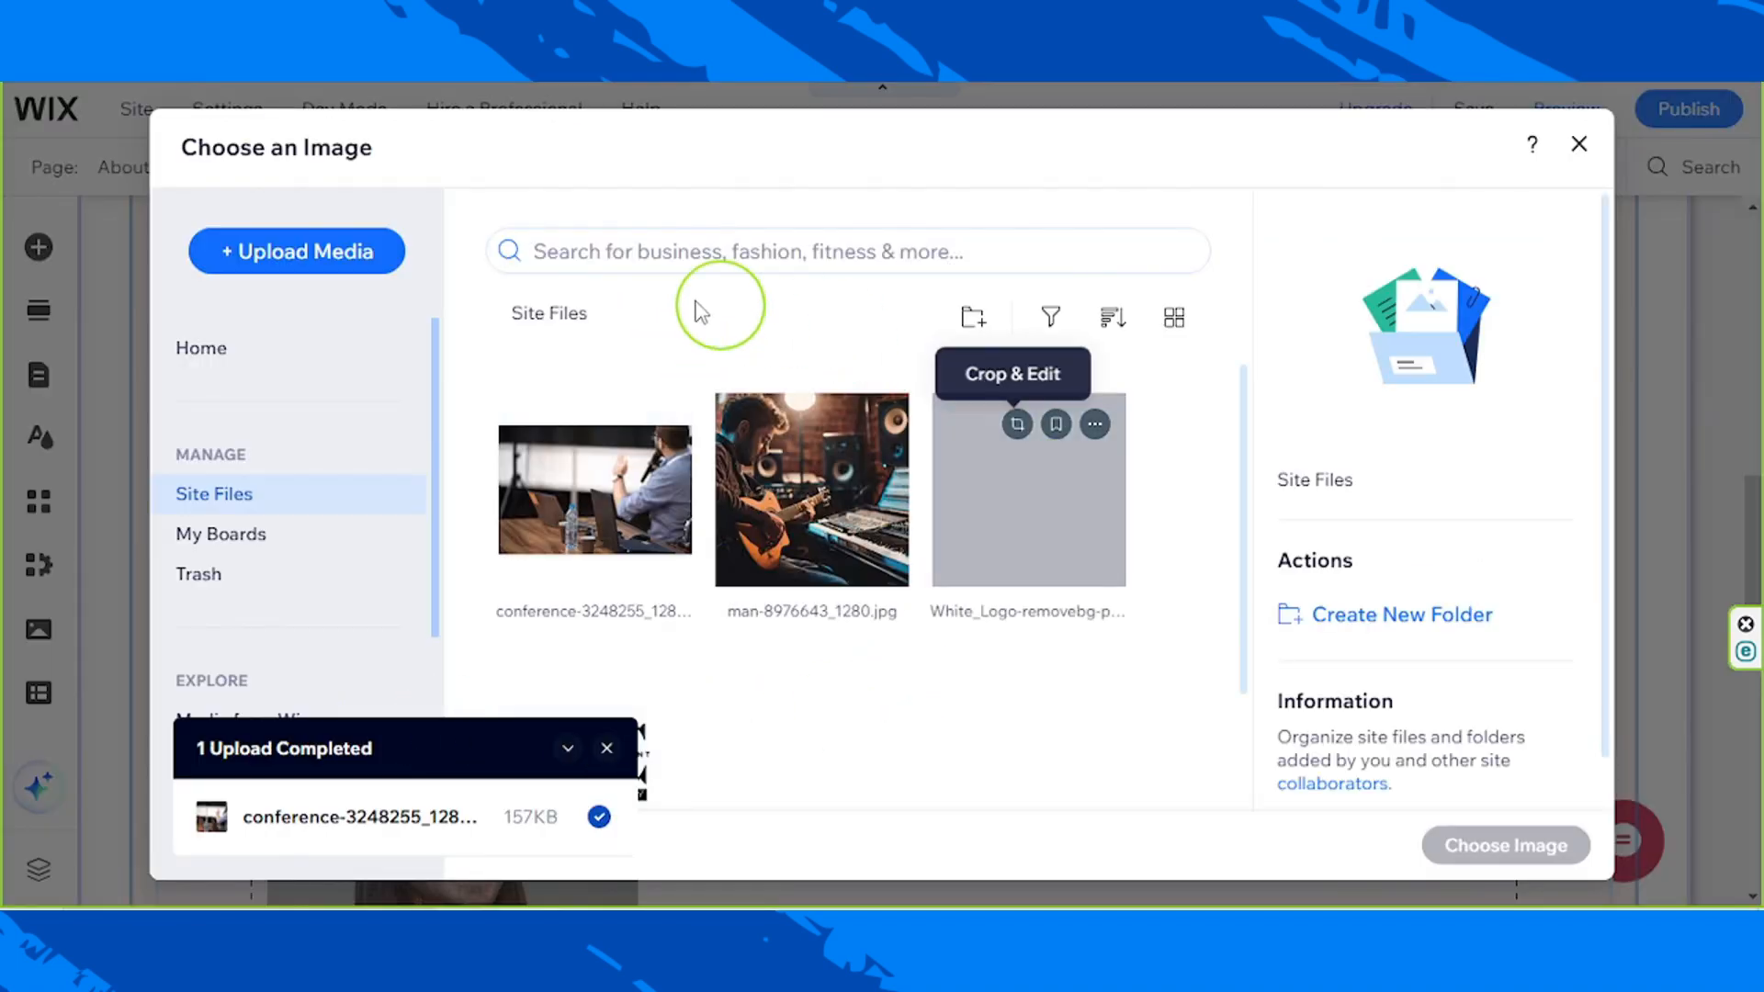
click(372, 266)
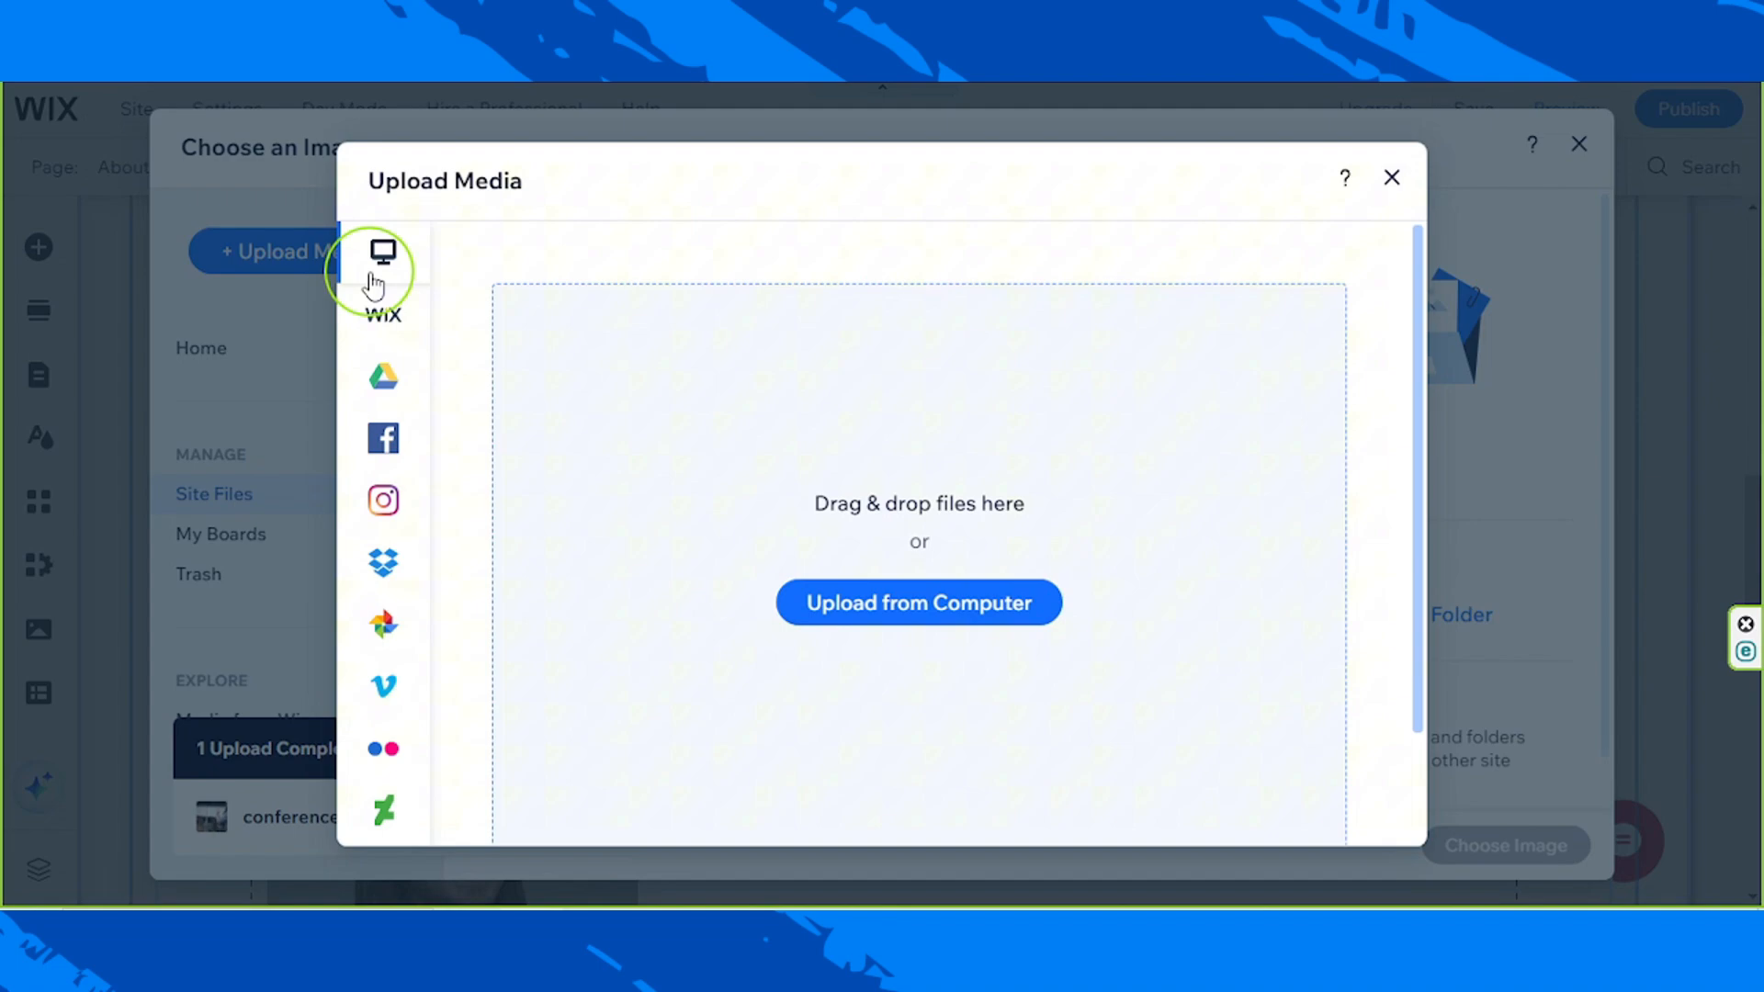
click(853, 604)
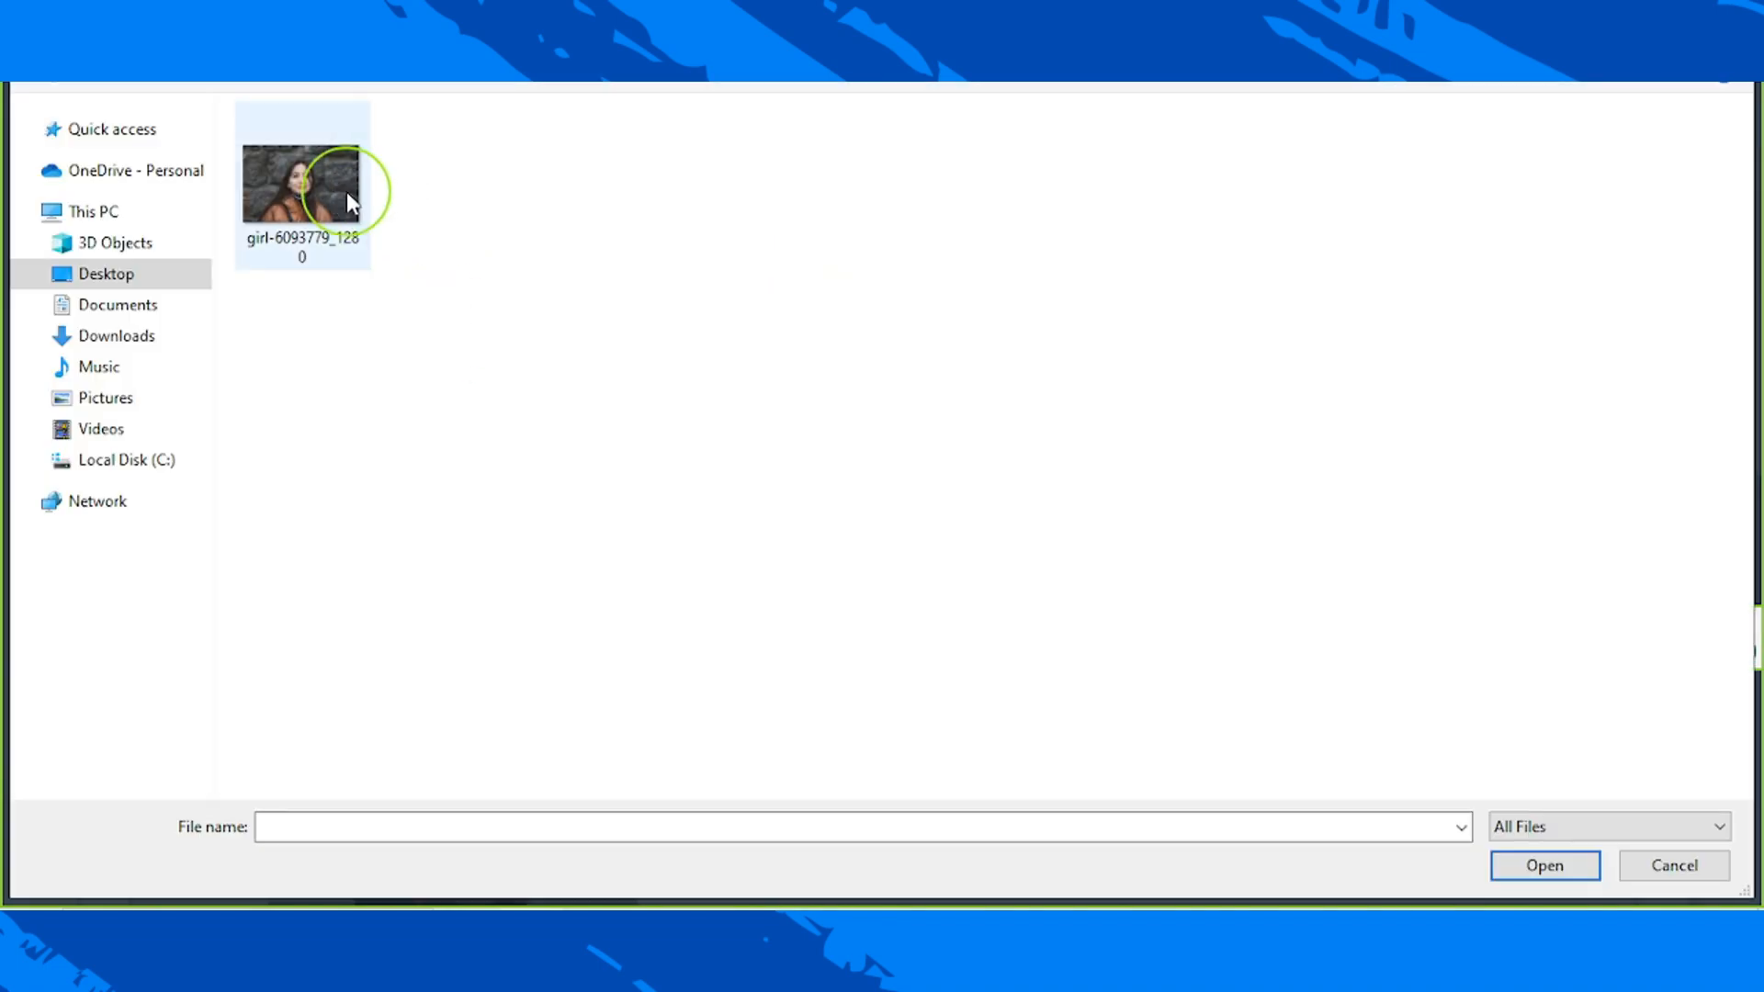
click(348, 196)
click(1518, 871)
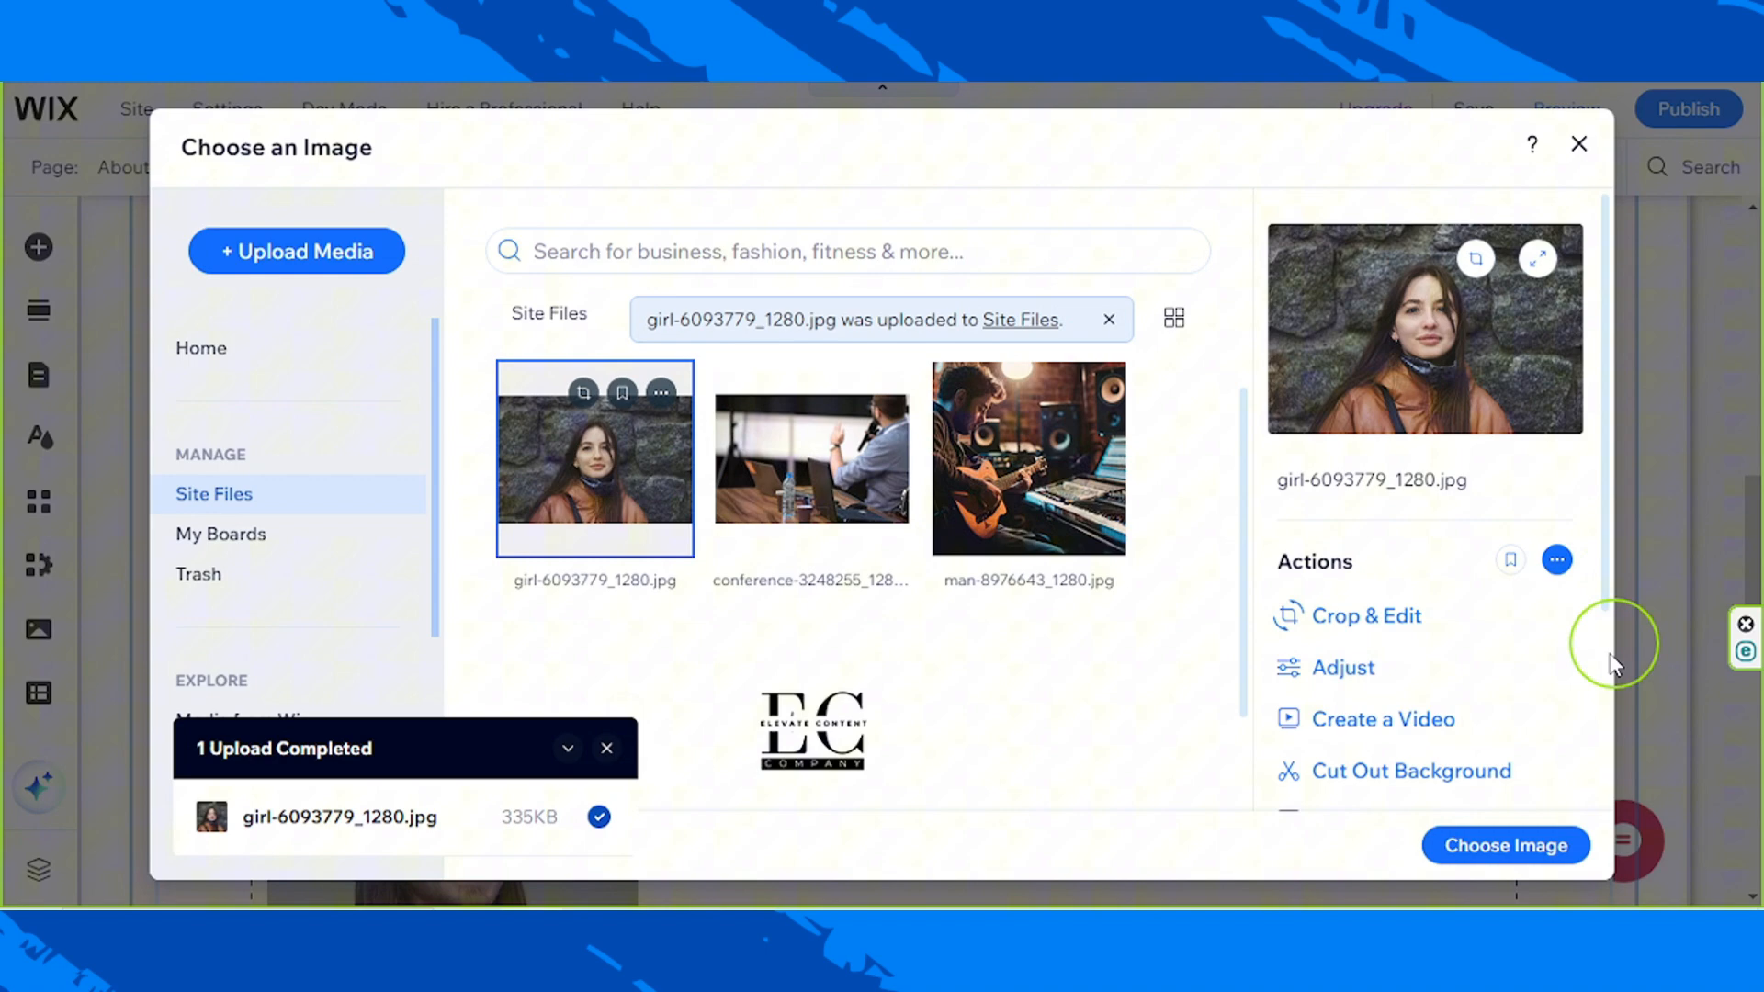
click(1464, 859)
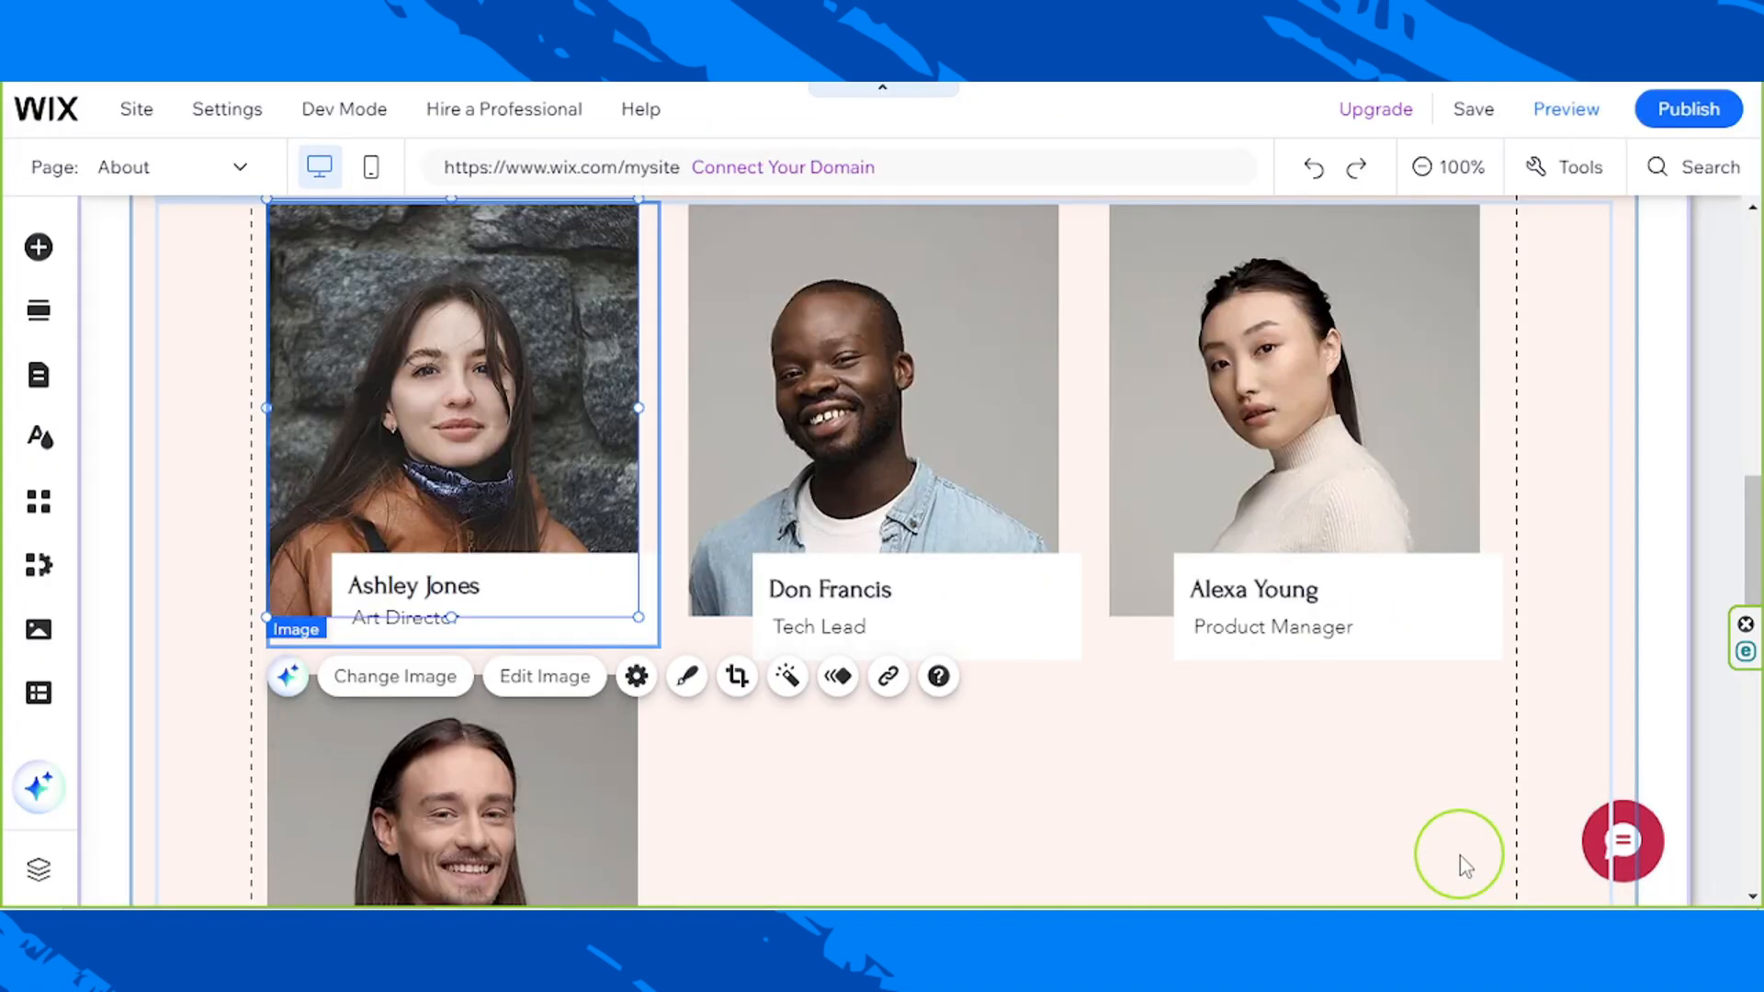
click(829, 753)
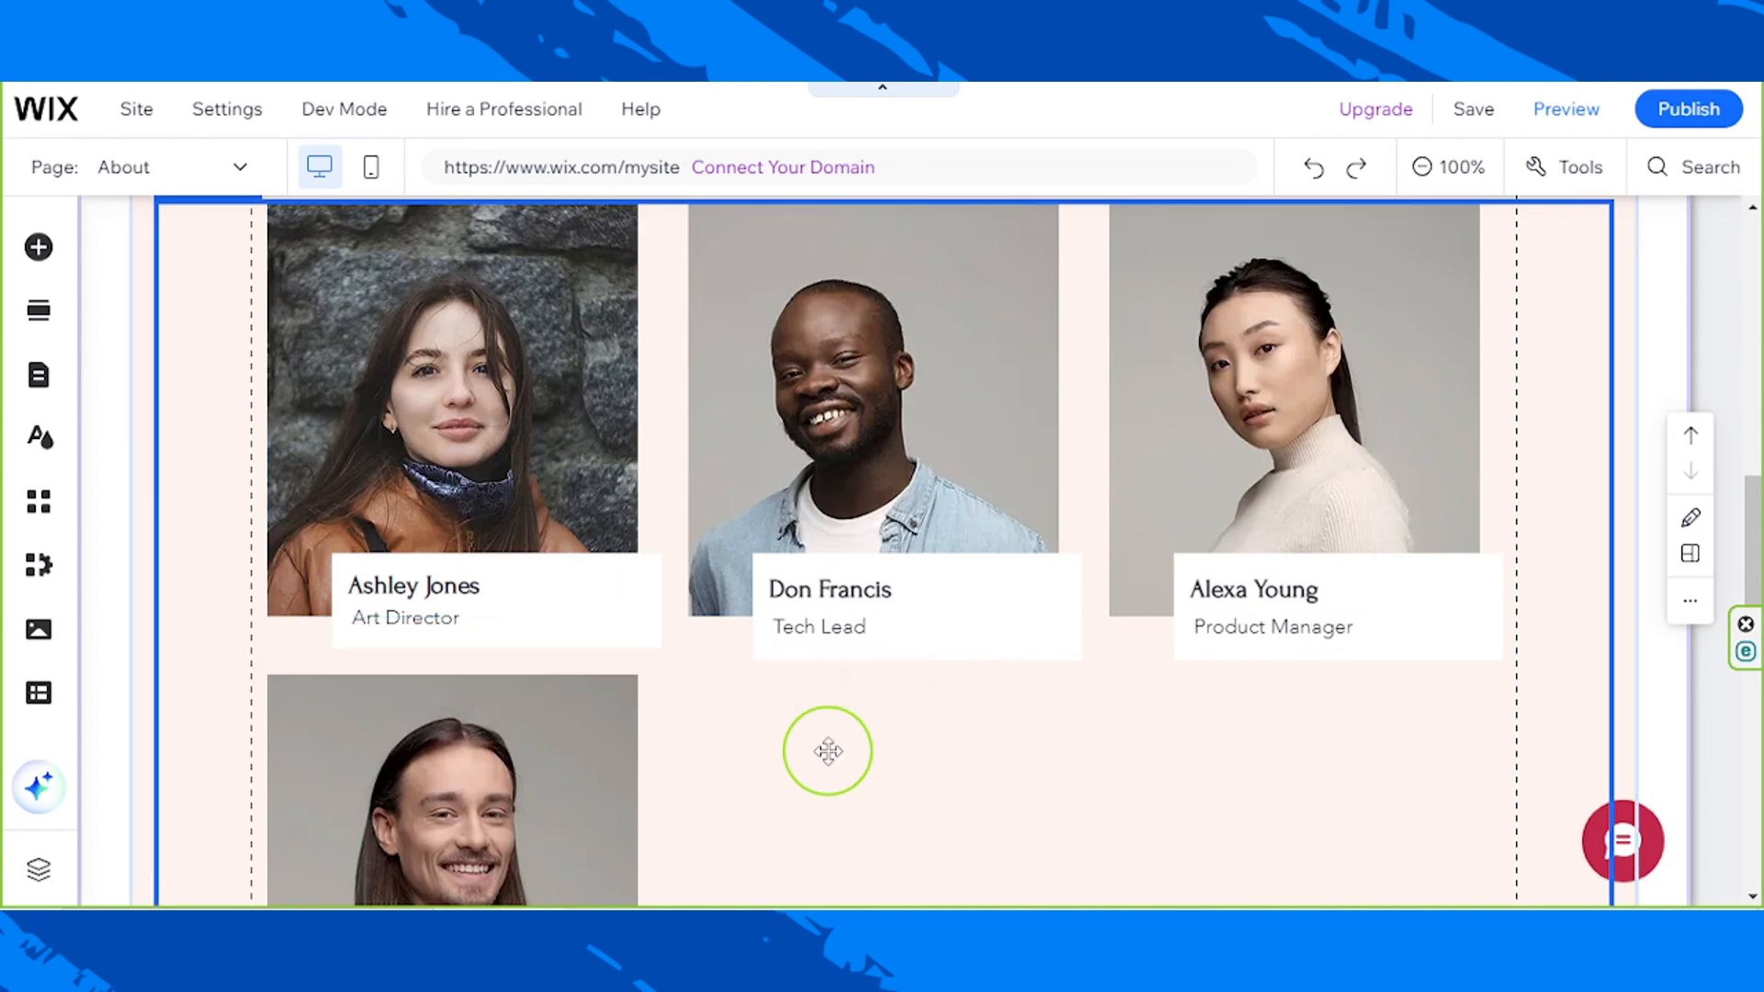
Replace the placeholder name on the first team member card with the new member's full name and set the job title to "Content Creation Coach".
click(432, 592)
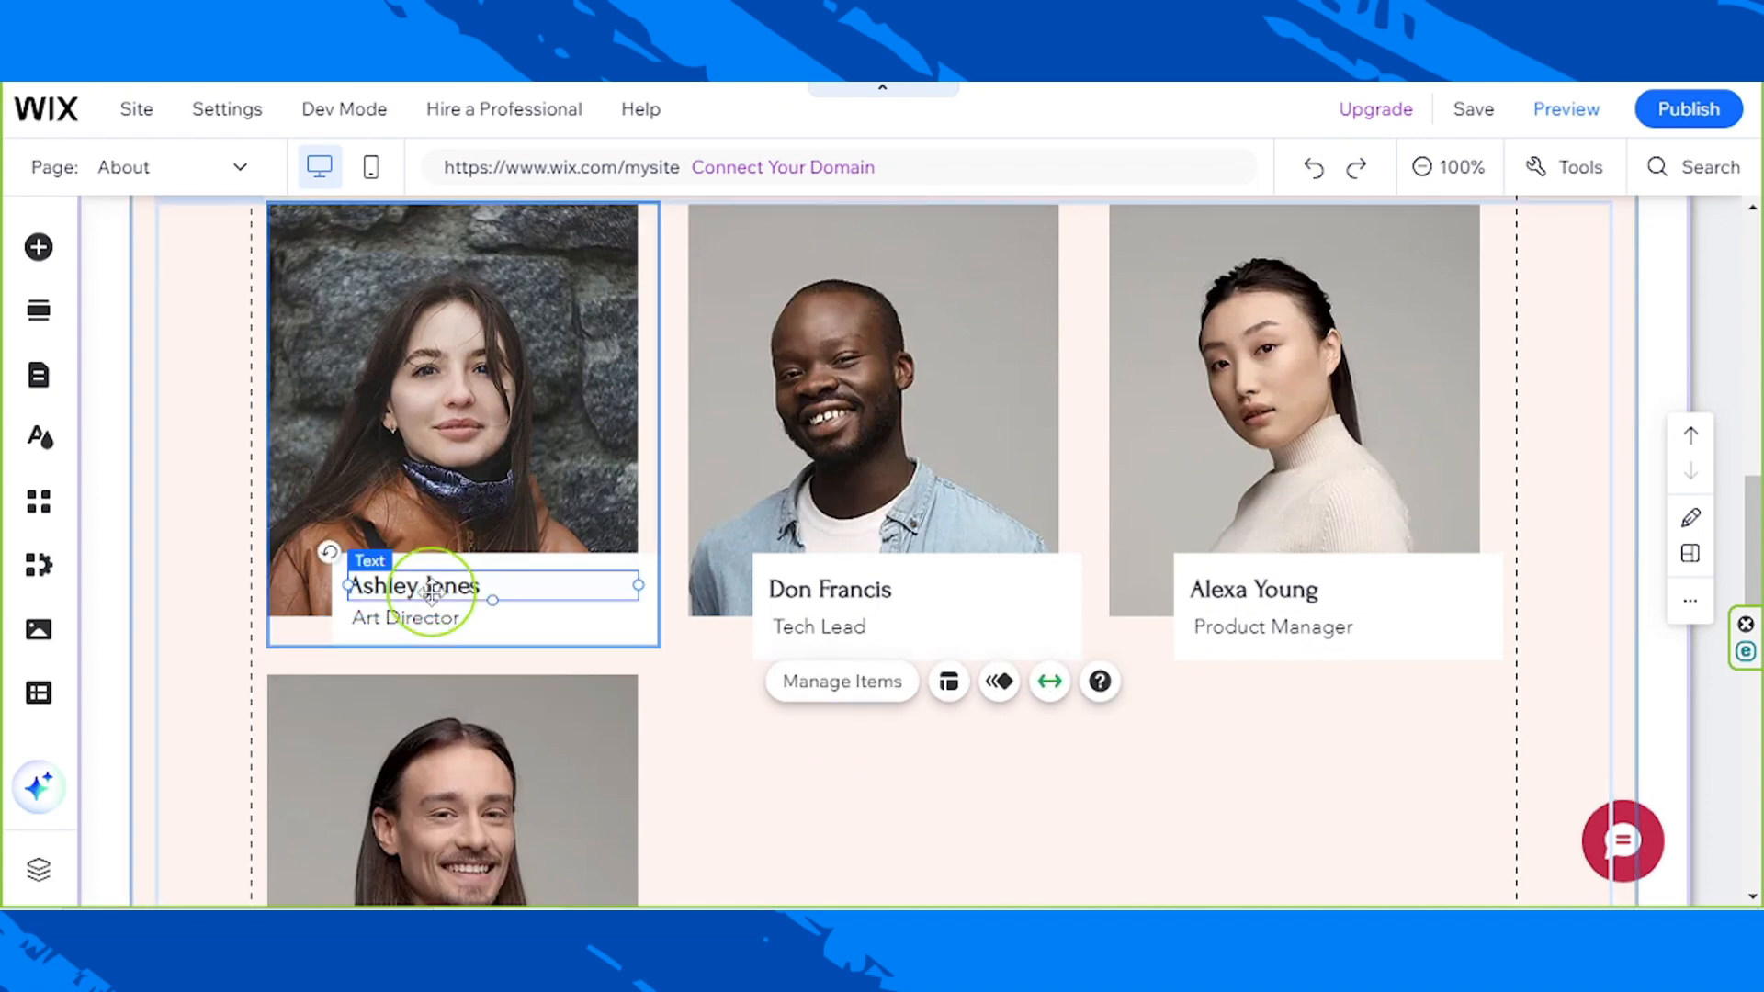
double_click(432, 593)
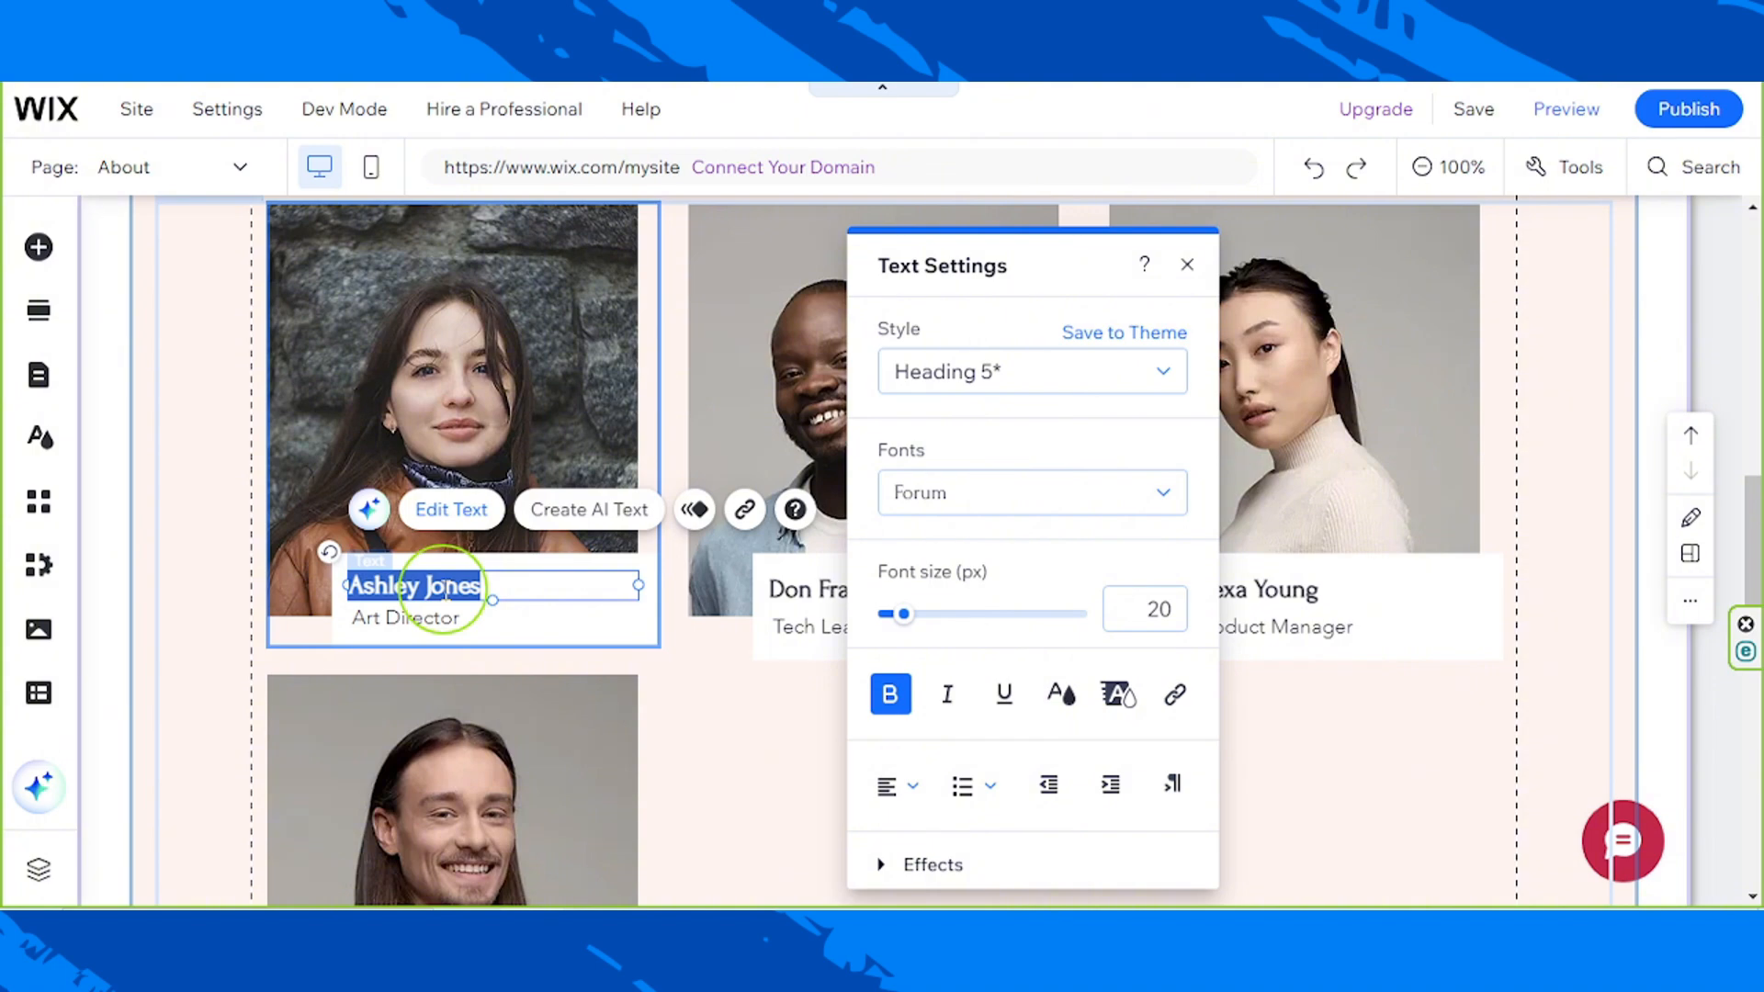
text(Johanna Doe)
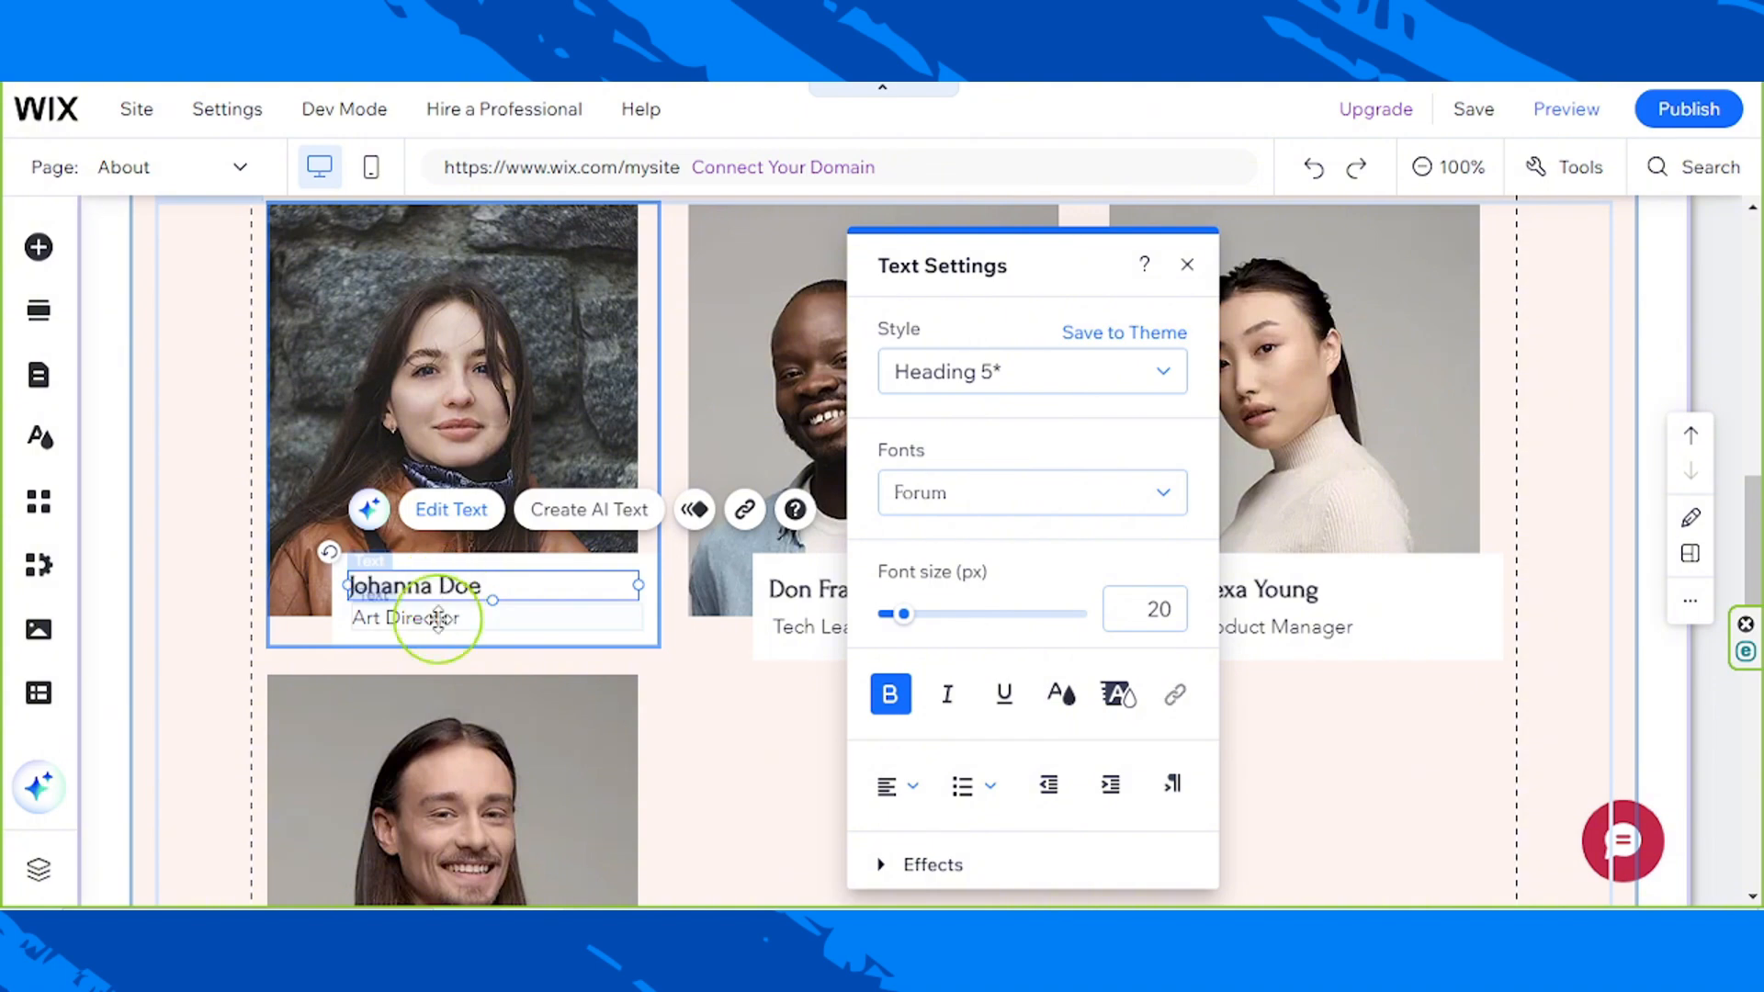
click(439, 618)
double_click(440, 617)
text(Content)
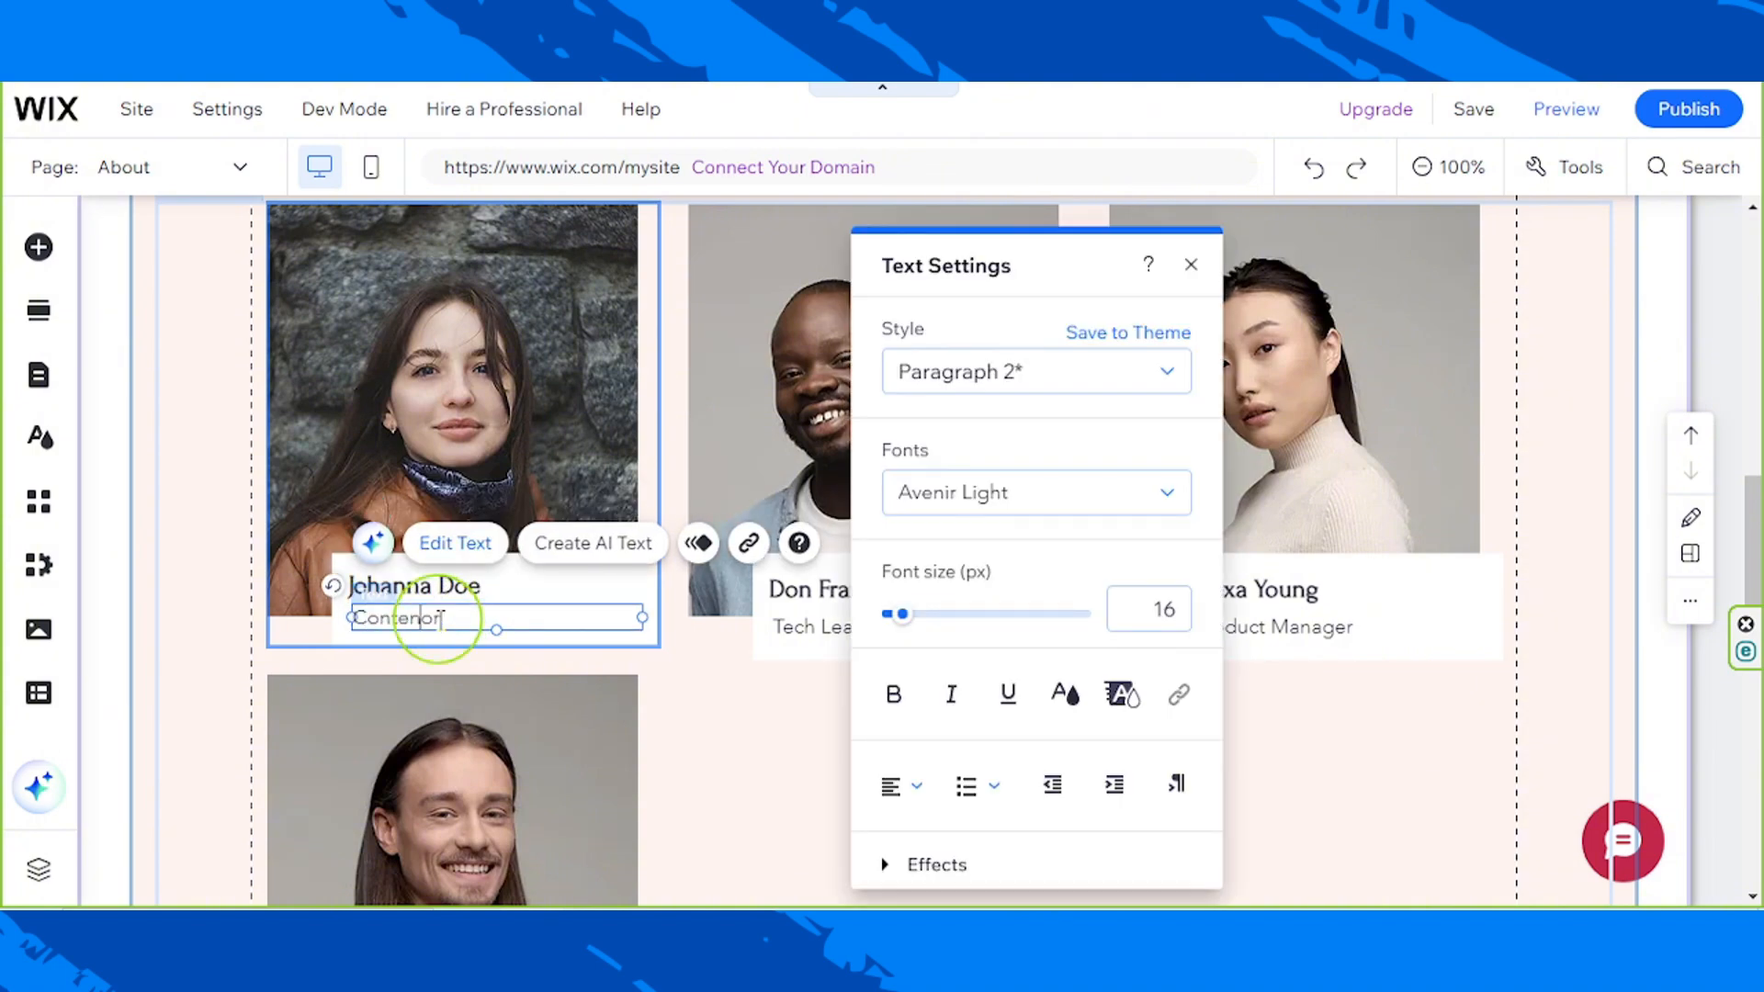
text( Creation Coach)
click(741, 775)
click(992, 763)
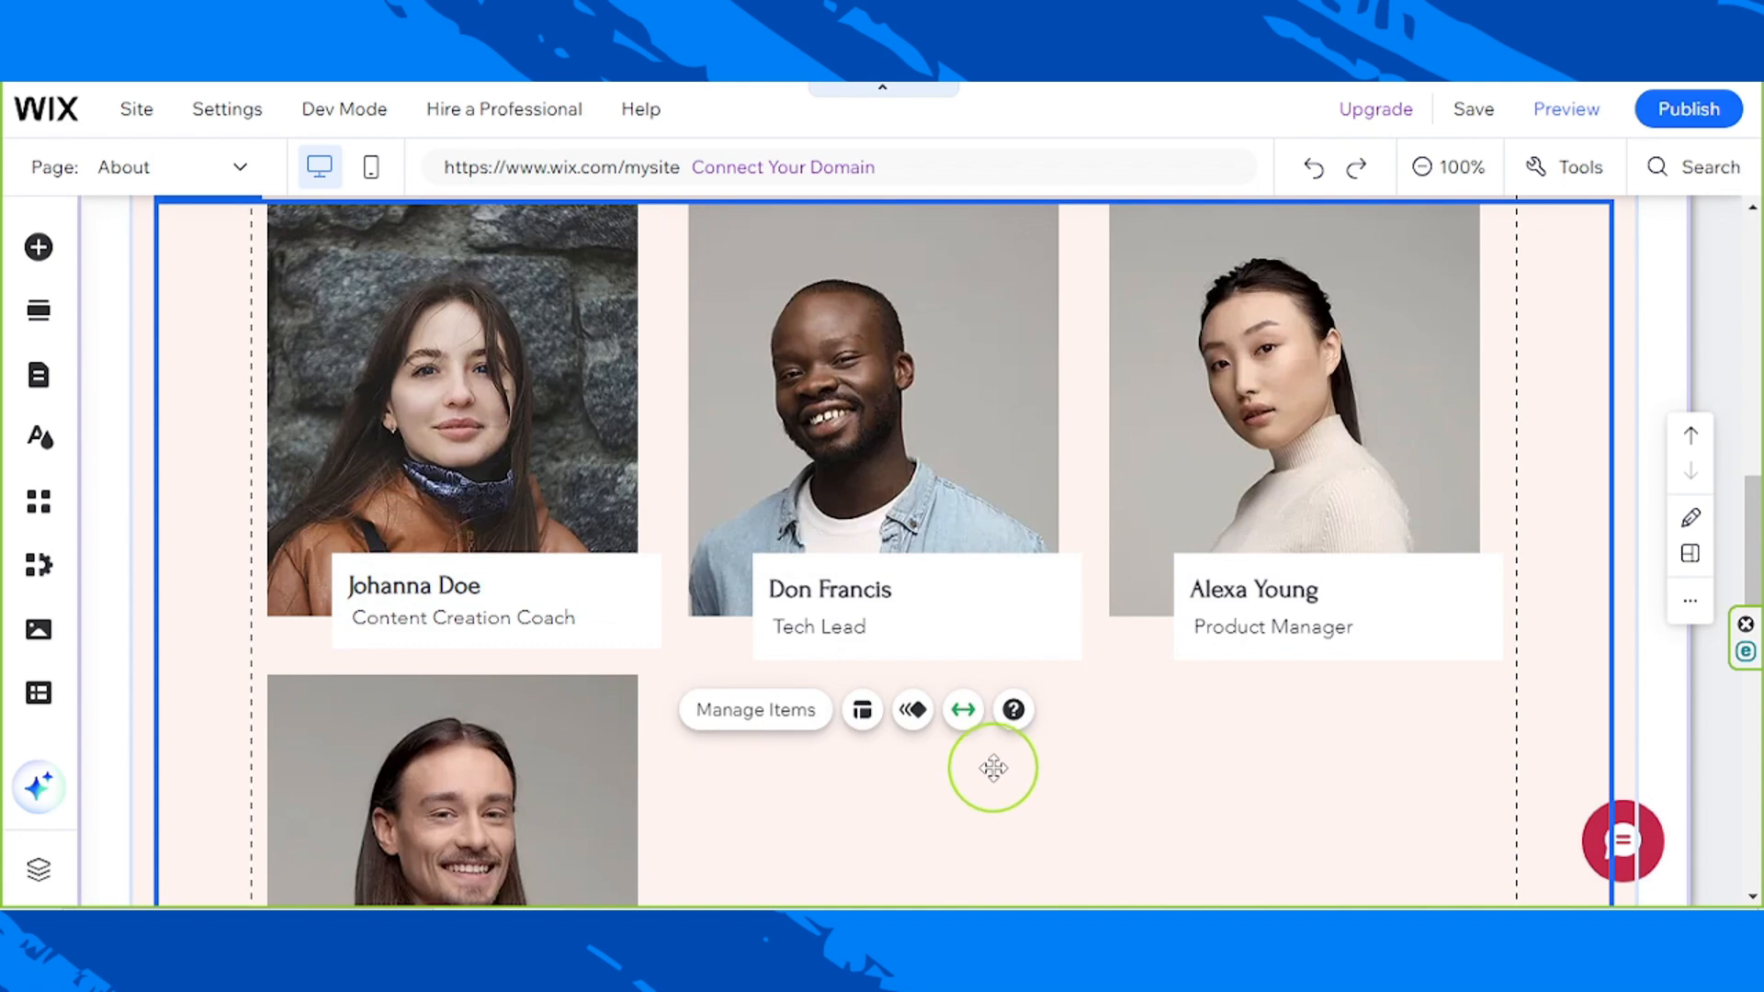
Review the About page from the team member cards and contact form section back up to the Intro section.
scroll(995, 763, up, 2)
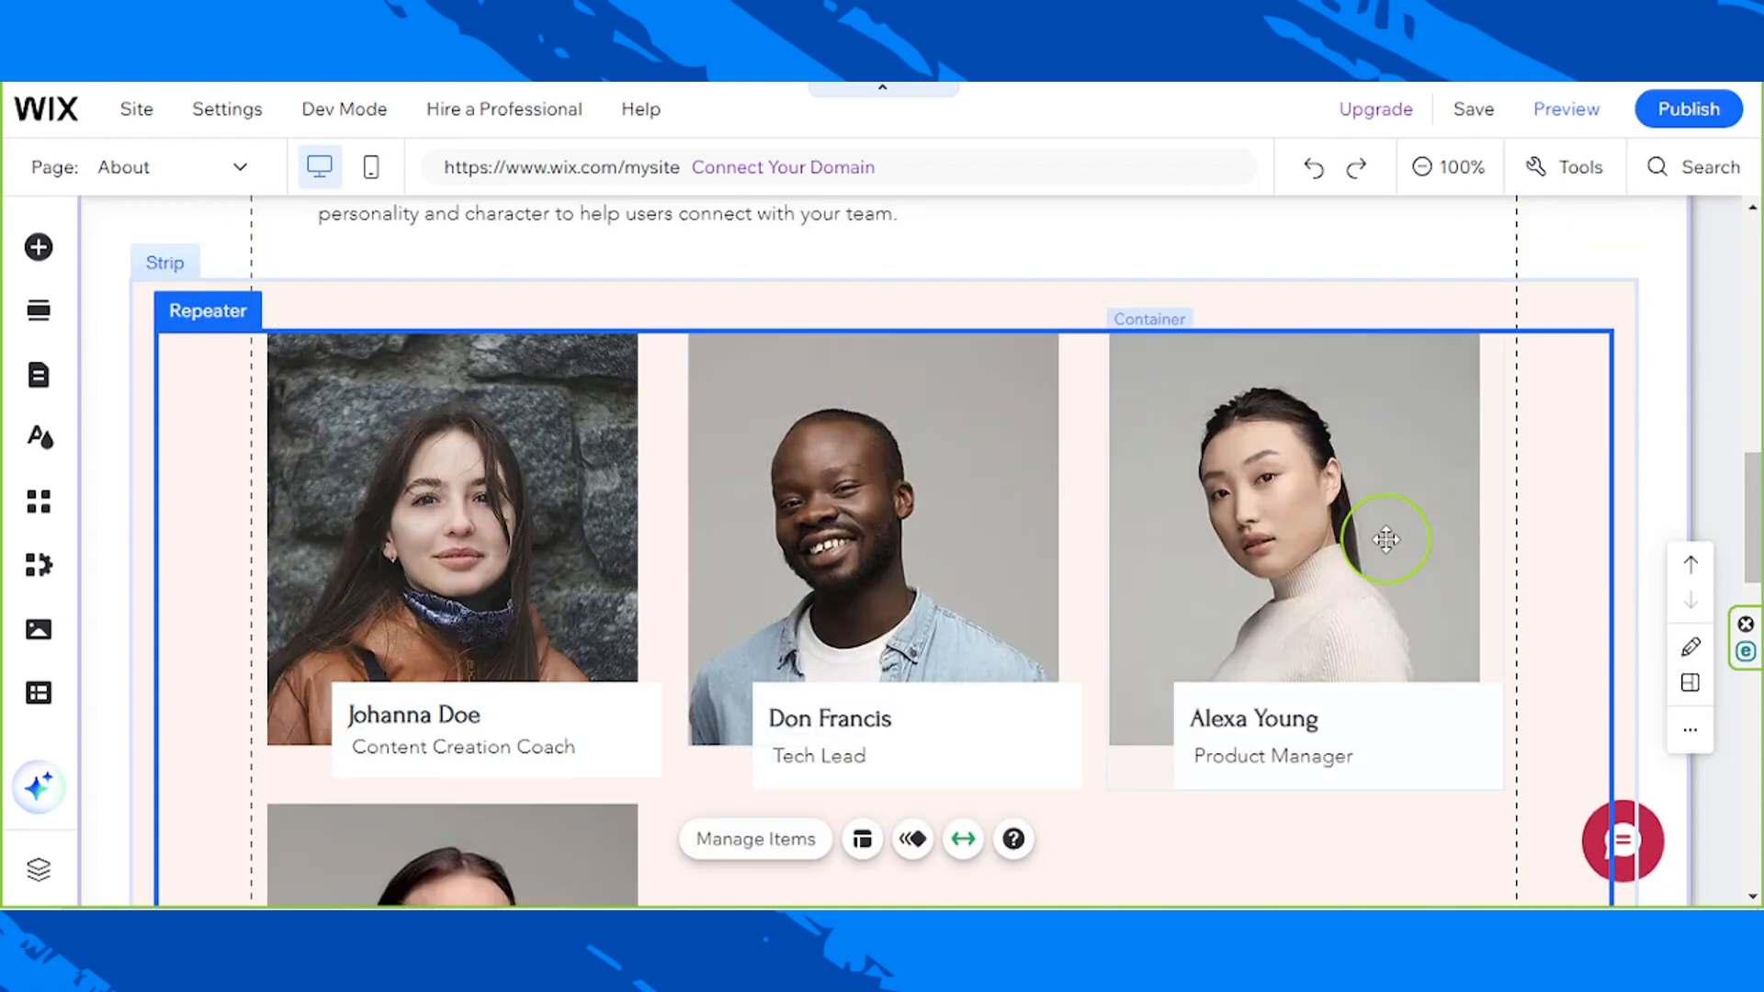
scroll(894, 508, down, 1)
scroll(658, 642, down, 3)
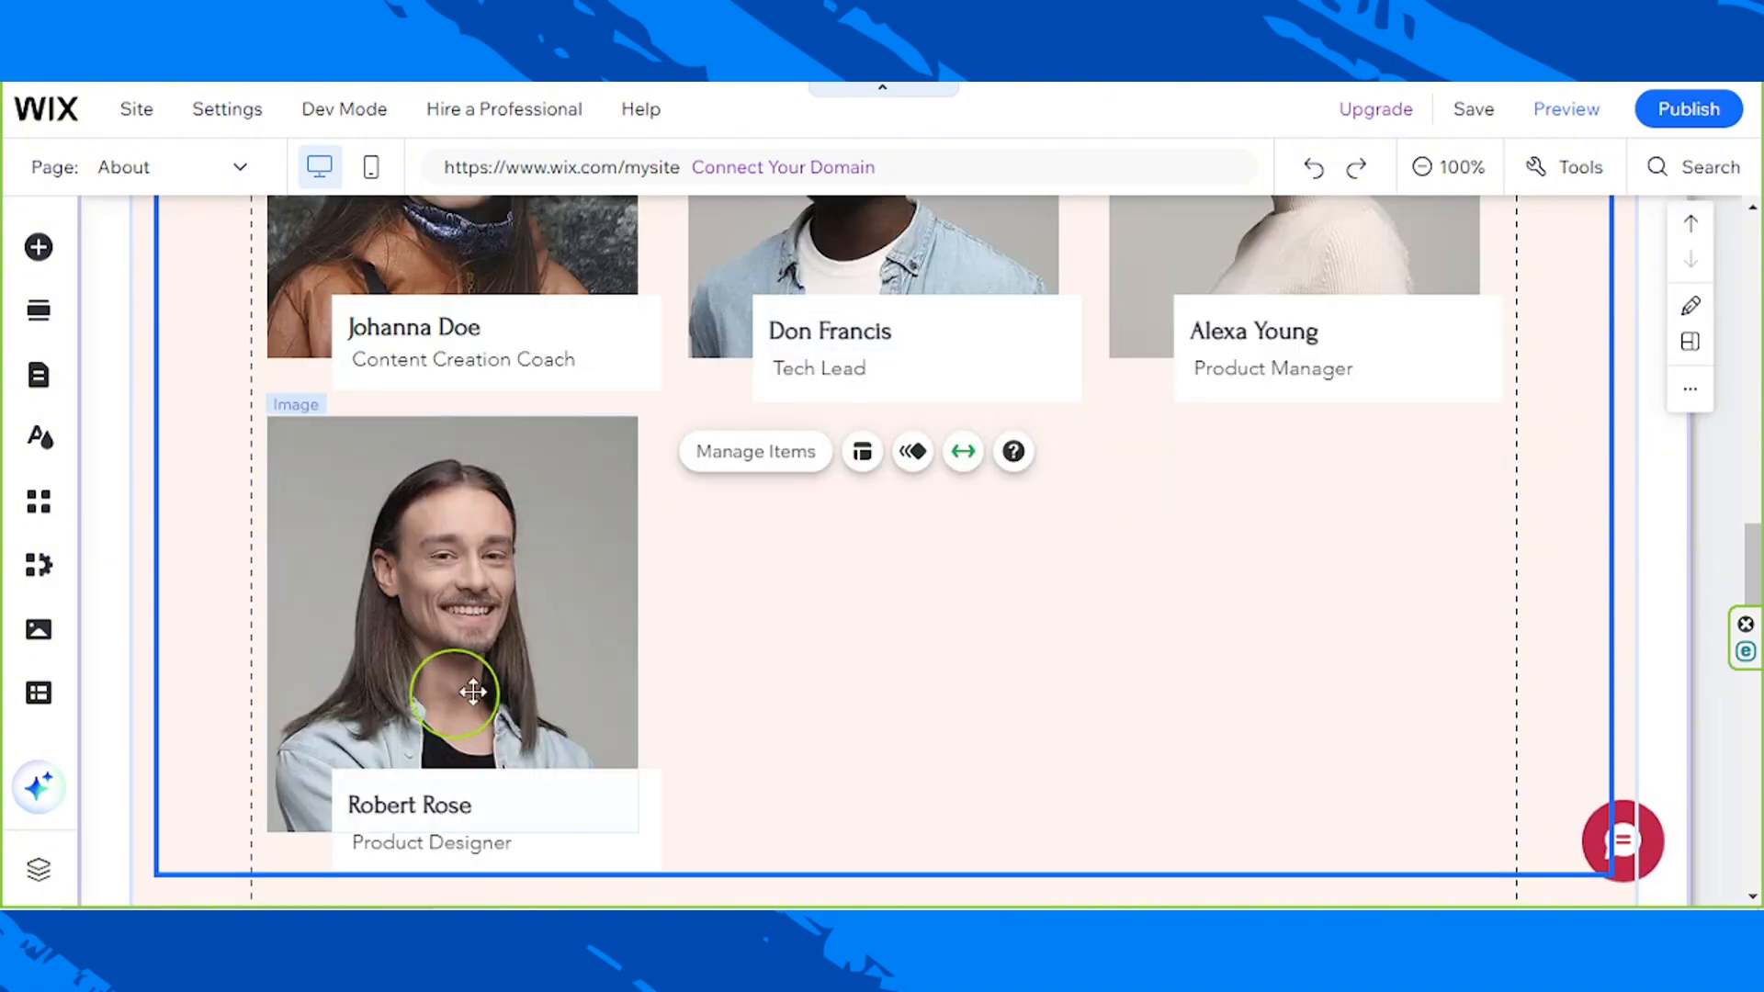
scroll(914, 631, down, 9)
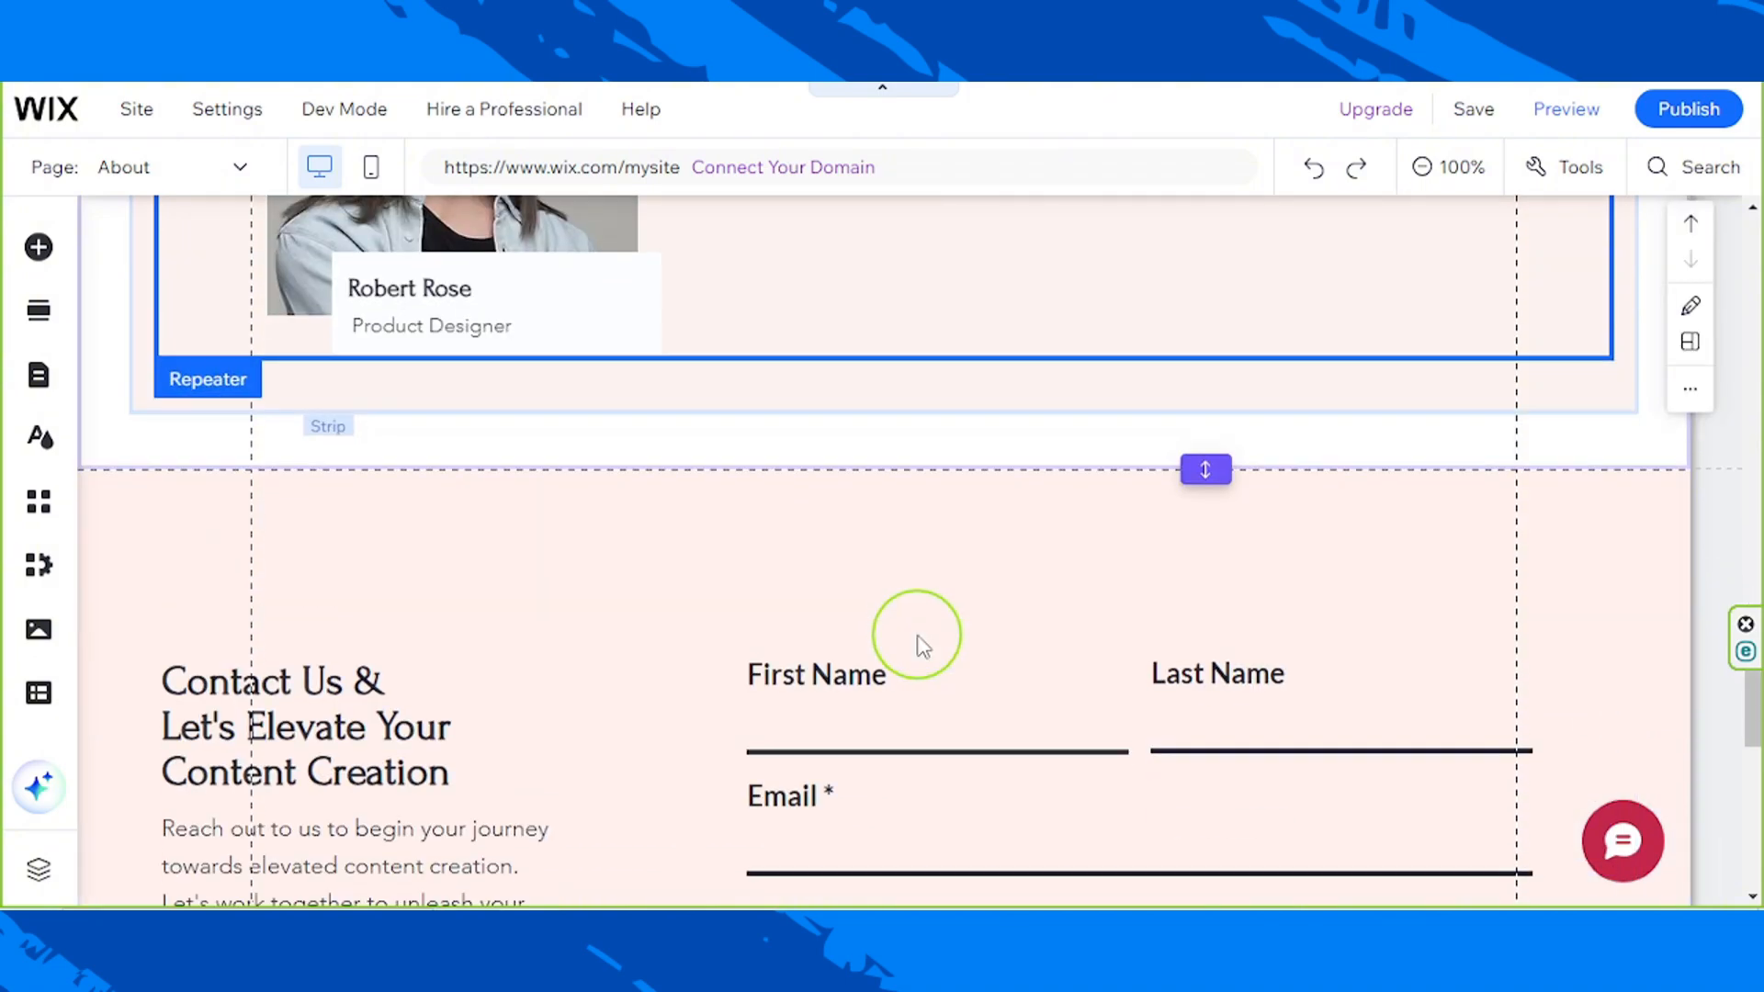
scroll(918, 636, up, 15)
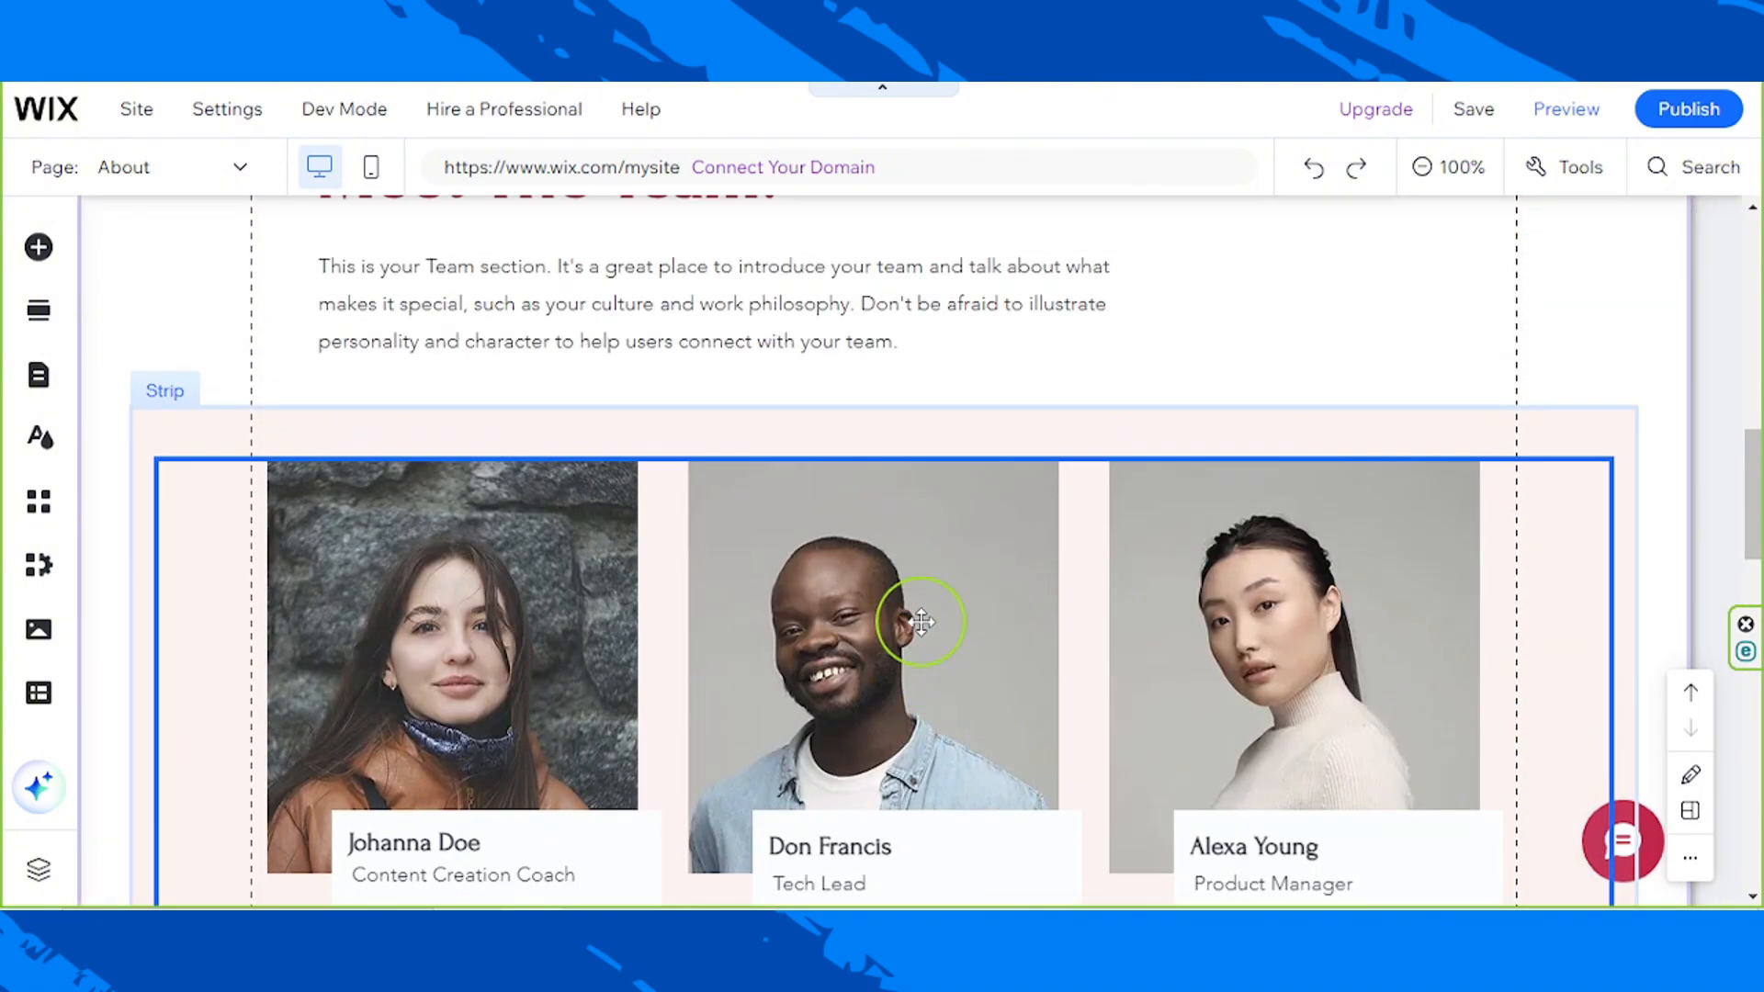
scroll(926, 632, up, 2)
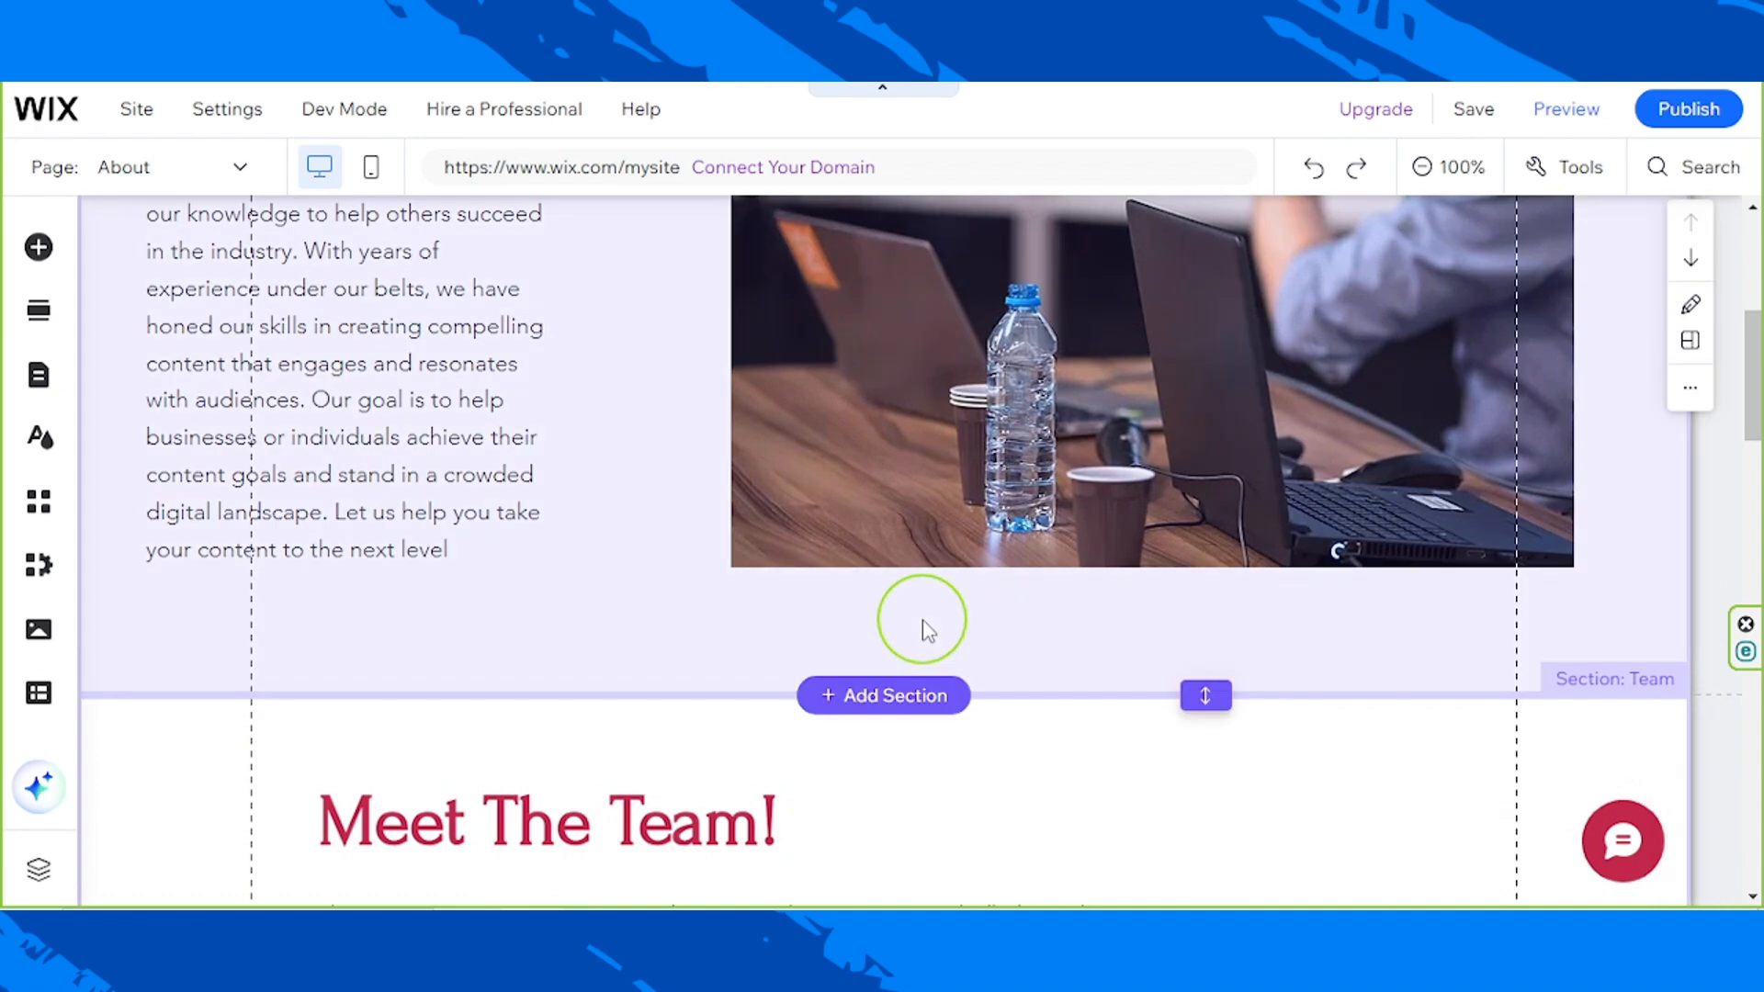
scroll(925, 625, up, 6)
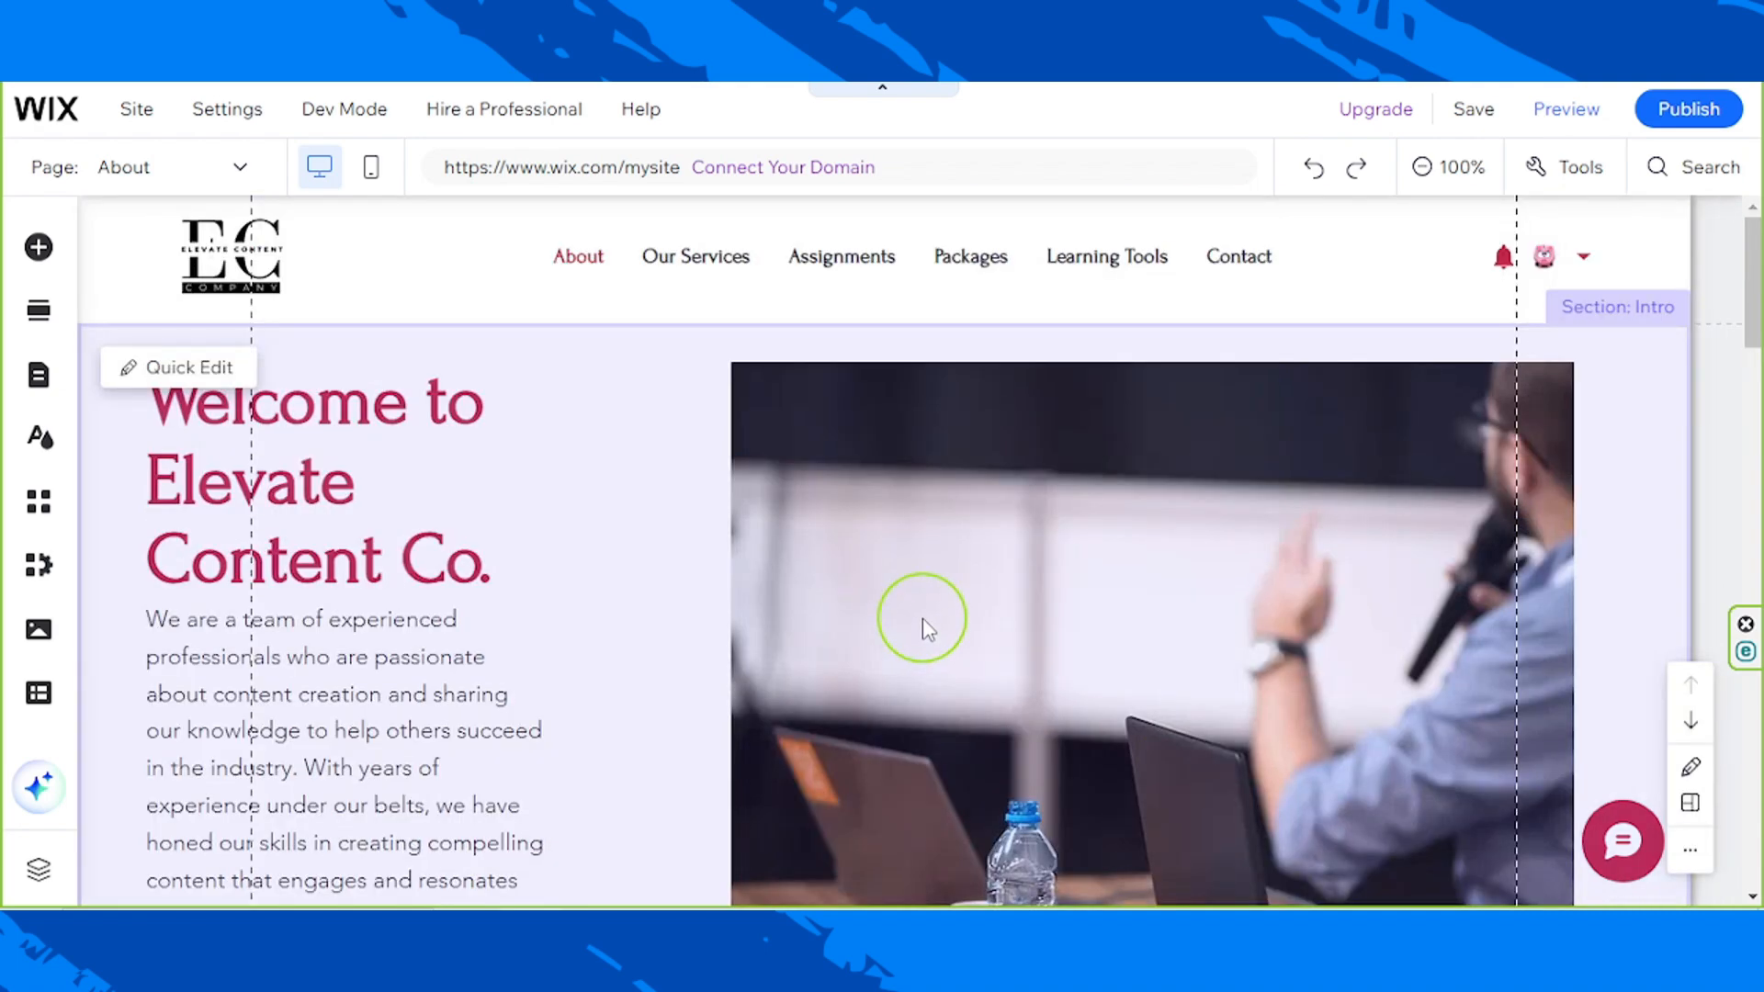